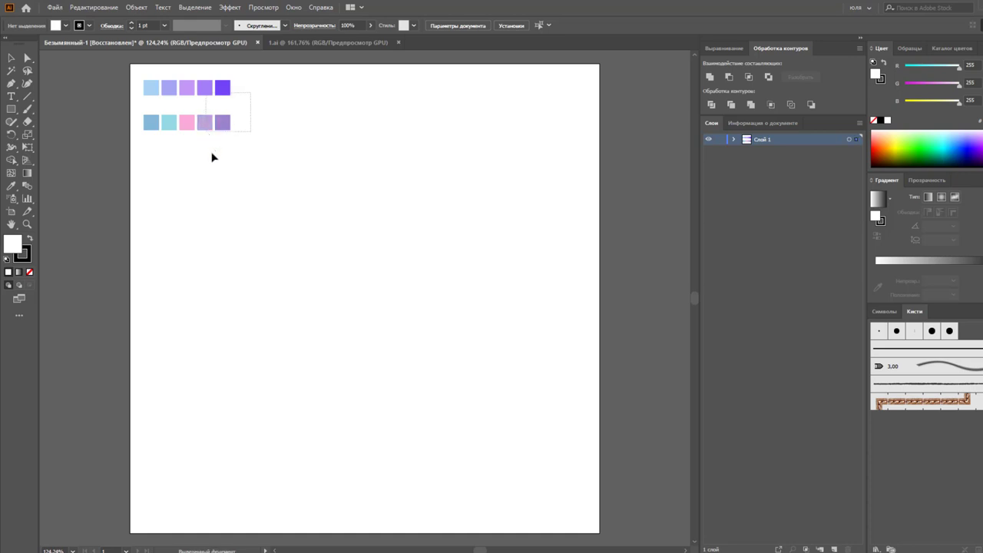
Set stroke to None, tighten the two swatch rows, and sample the lilac swatch as fill.
{"action": "key", "text": "ctrl+z"}
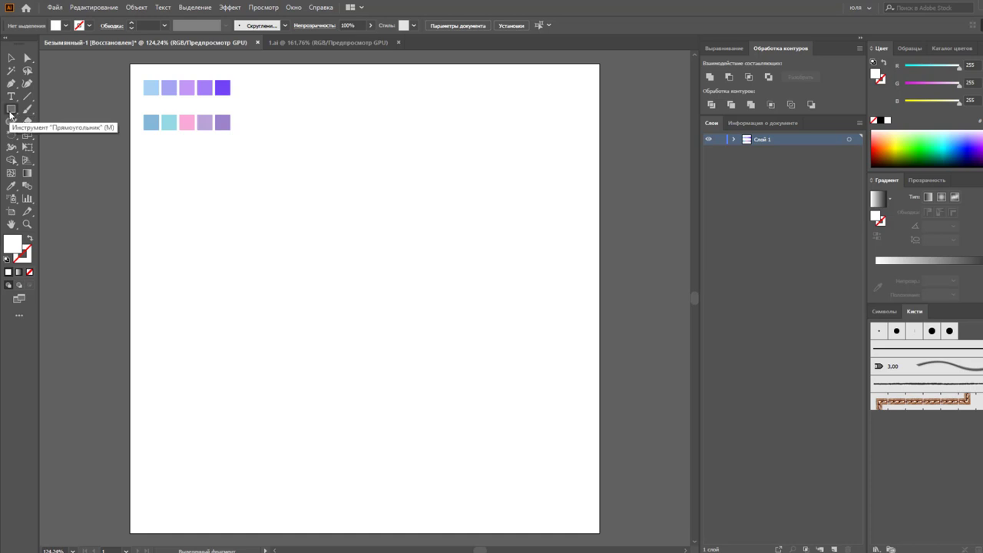
{"action": "left_click_drag", "start_coordinate": [208, 121], "coordinate": [208, 112]}
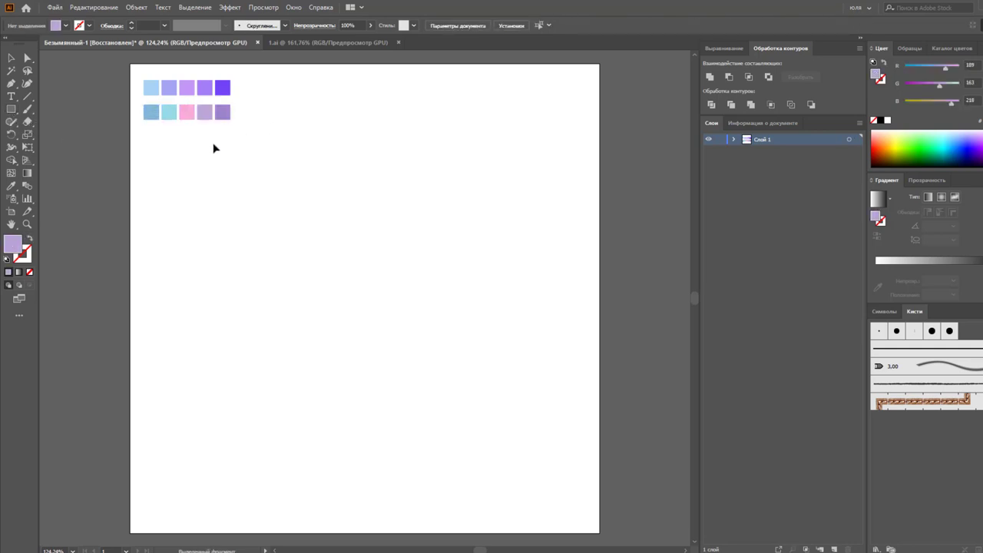
{"action": "left_click", "coordinate": [218, 91]}
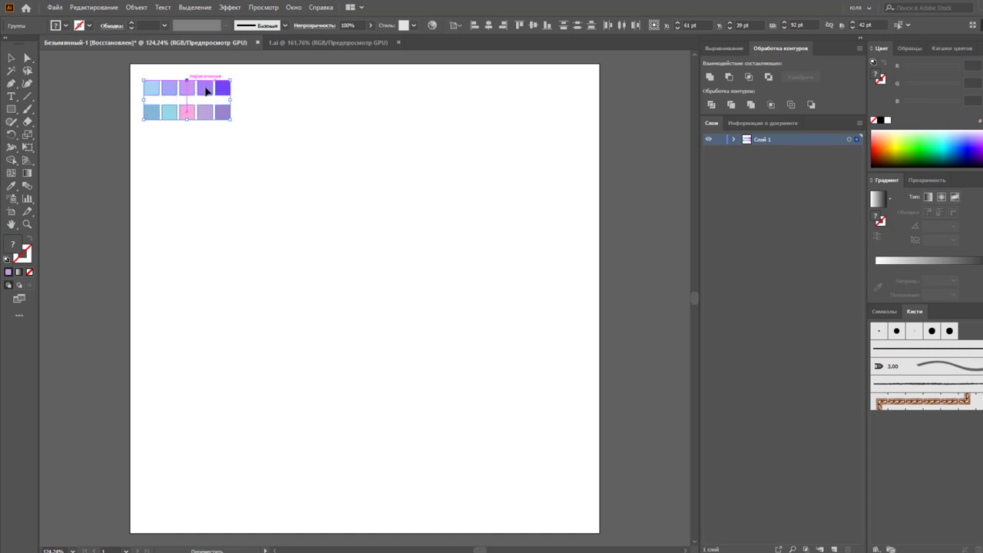
{"action": "left_click", "coordinate": [265, 104]}
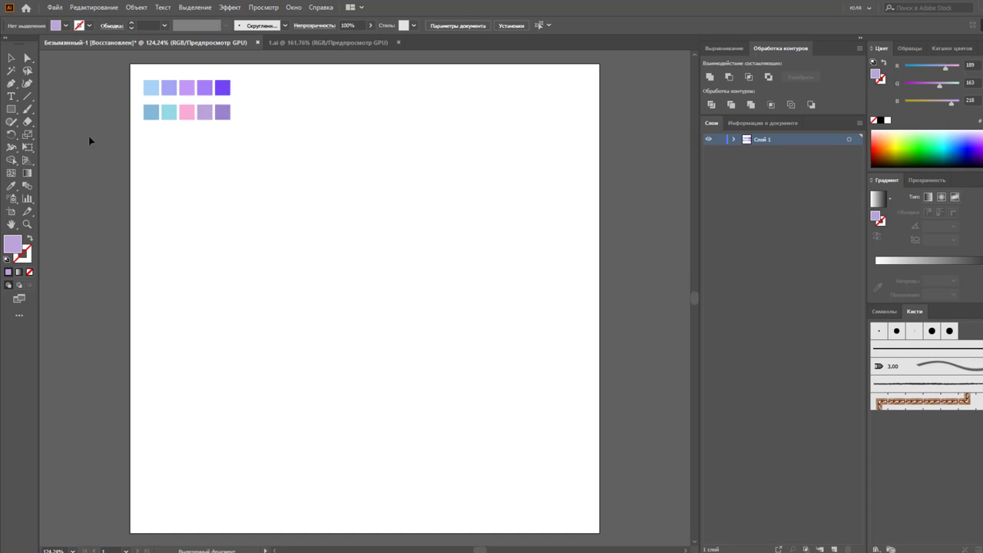
{"action": "left_click", "coordinate": [11, 108]}
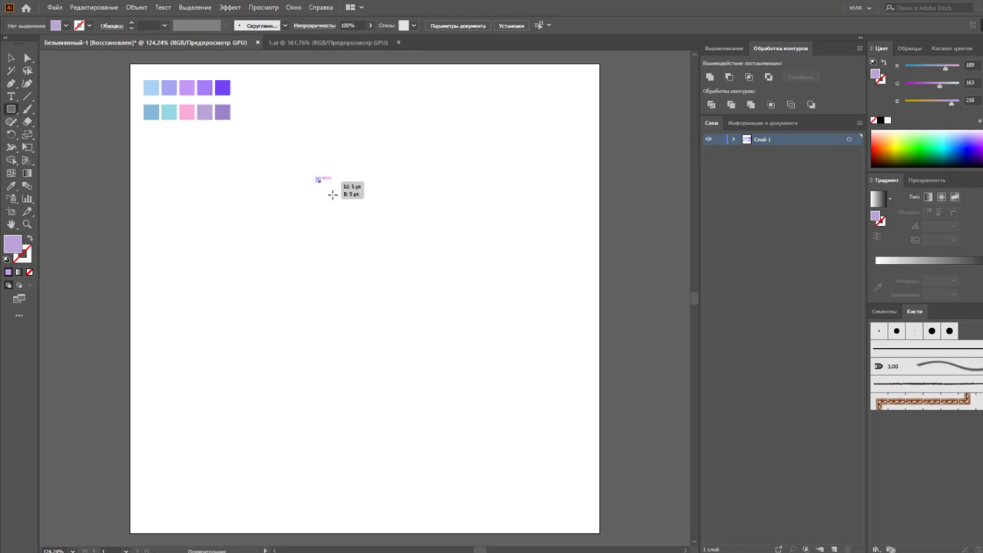
Draw a 123 pt lilac square near the page centre and nudge it down-left.
{"action": "left_click_drag", "start_coordinate": [331, 195], "coordinate": [431, 291]}
{"action": "left_click", "coordinate": [12, 59]}
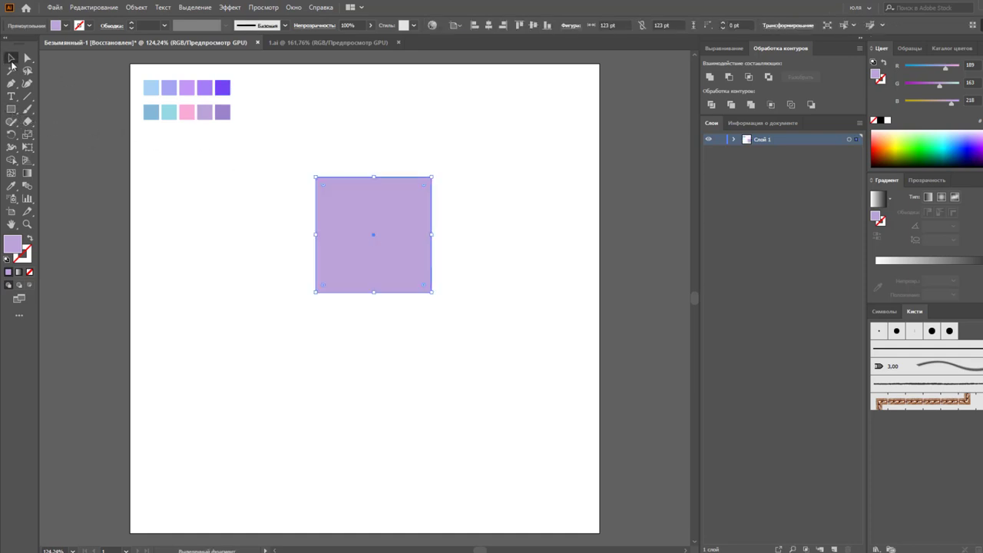
{"action": "left_click_drag", "start_coordinate": [412, 218], "coordinate": [402, 244]}
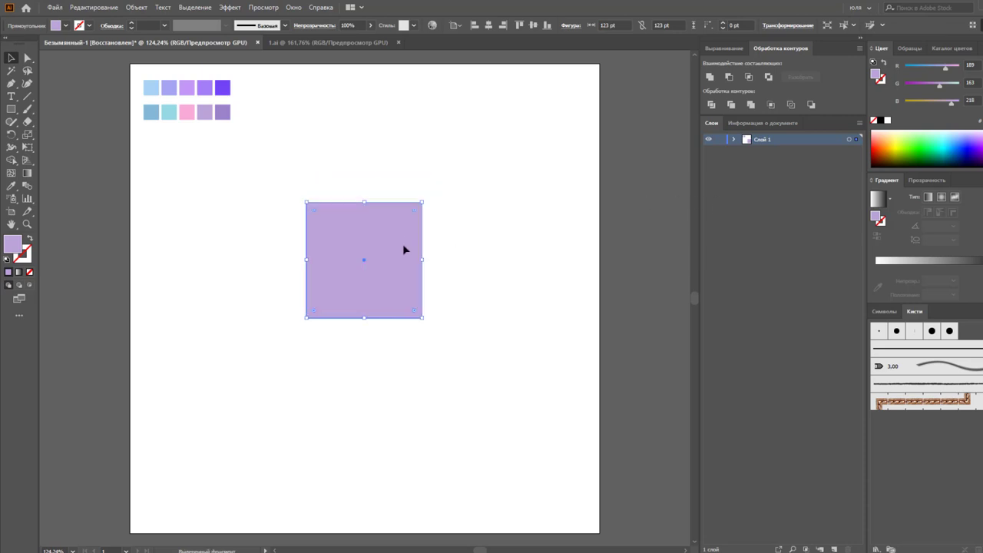
Apply 3D Extrude & Bevel at Isometric Left with a slightly deeper extrude depth.
{"action": "left_click", "coordinate": [229, 8]}
{"action": "mouse_move", "coordinate": [269, 111]}
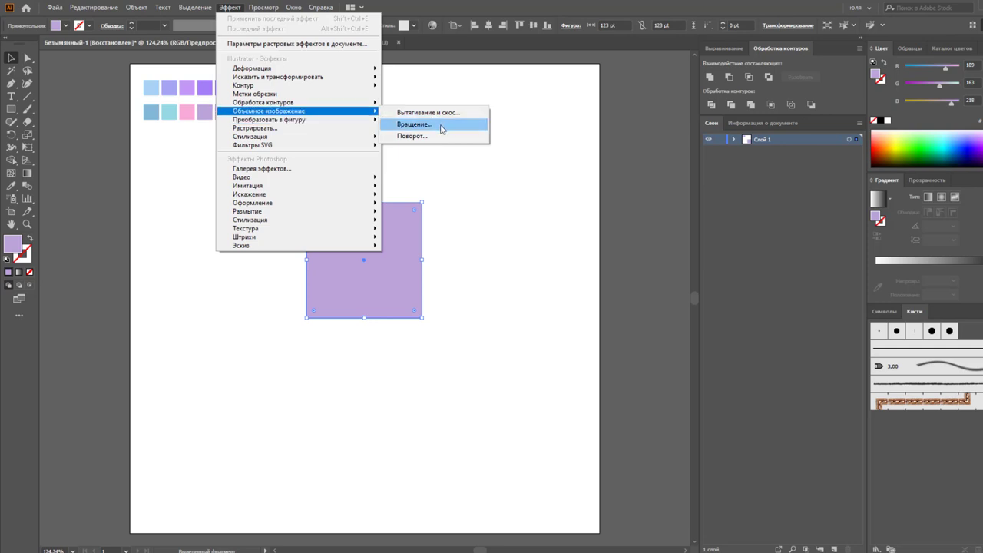
{"action": "left_click", "coordinate": [434, 113]}
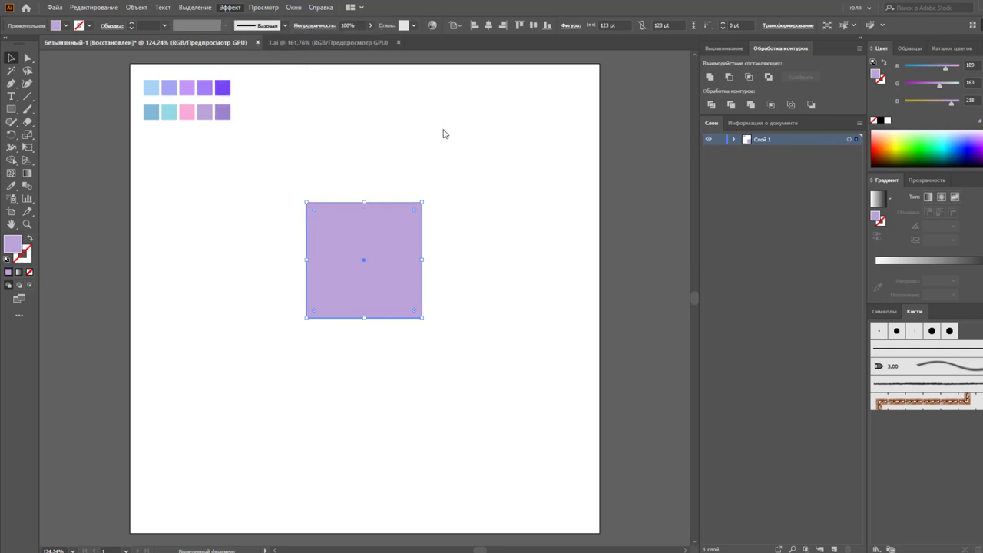
{"action": "left_click_drag", "start_coordinate": [658, 192], "coordinate": [647, 110]}
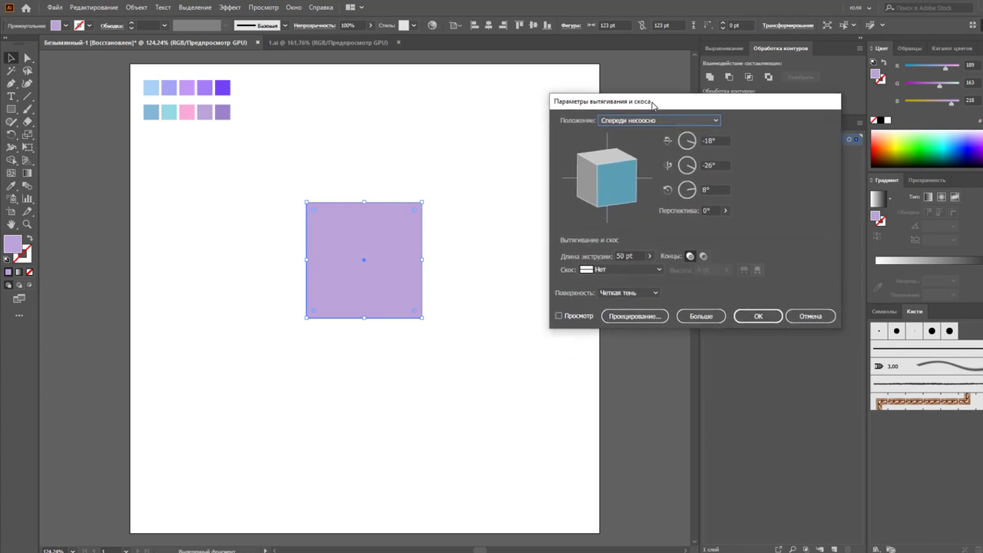
{"action": "left_click", "coordinate": [661, 120]}
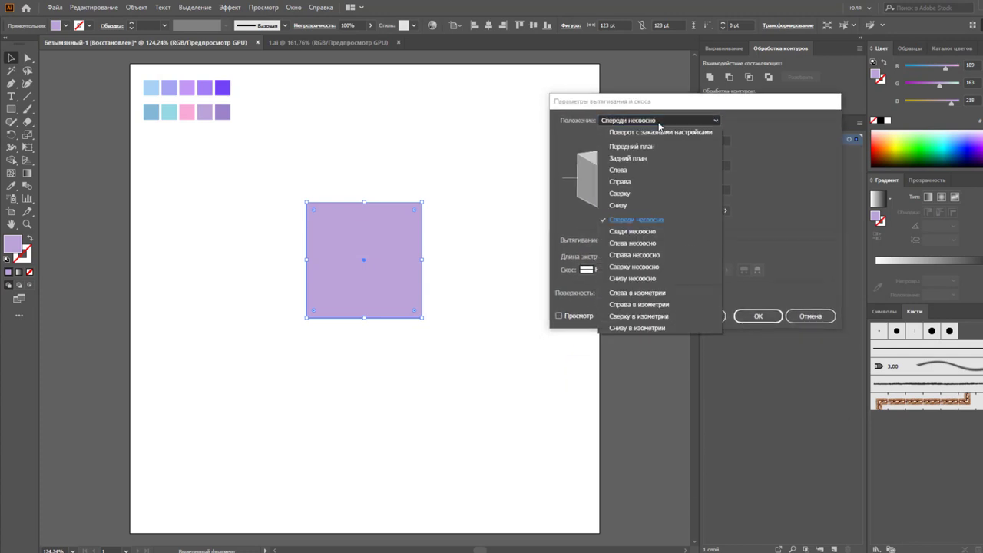
{"action": "left_click", "coordinate": [645, 293]}
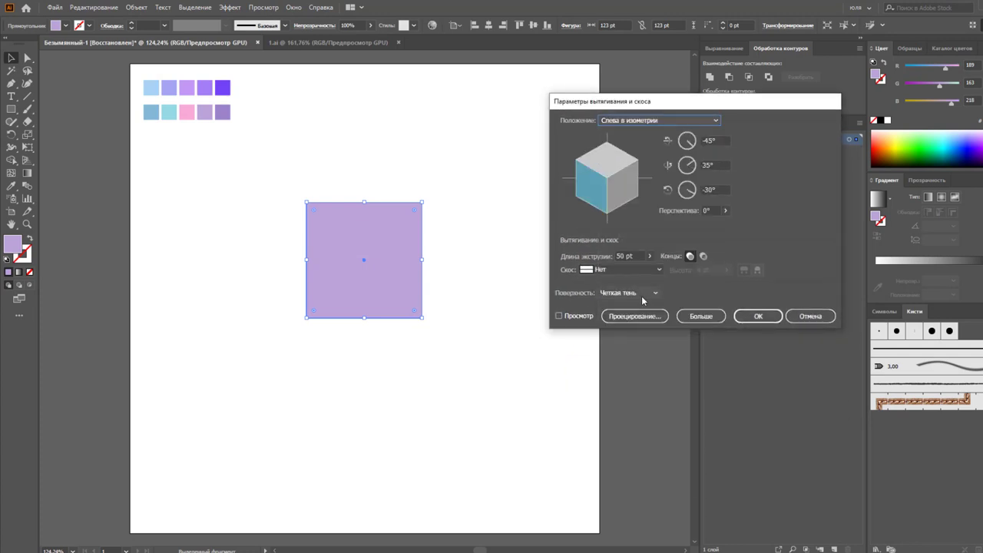
{"action": "left_click", "coordinate": [559, 316]}
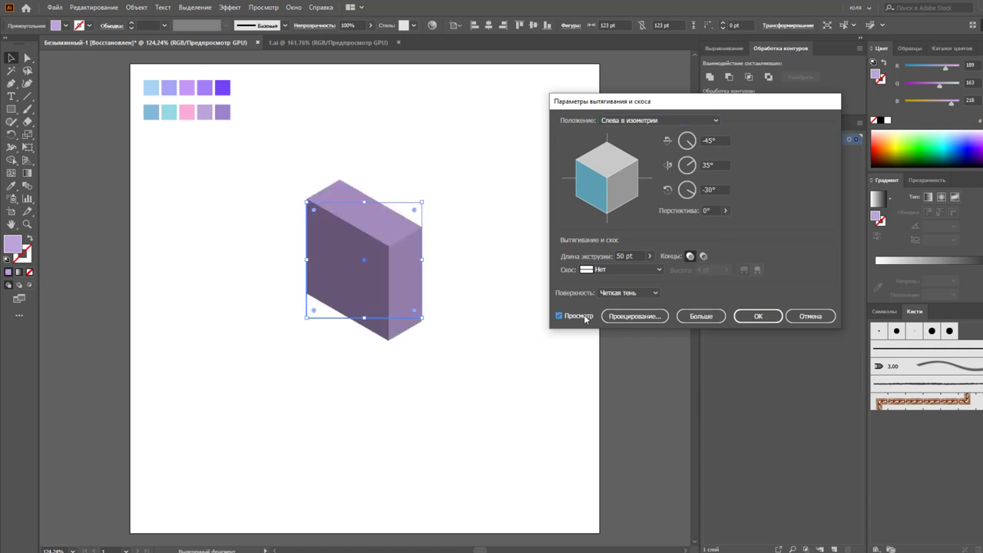
{"action": "left_click", "coordinate": [635, 256]}
{"action": "key", "text": "Up"}
{"action": "key", "text": "Up"}
{"action": "key", "text": "Up"}
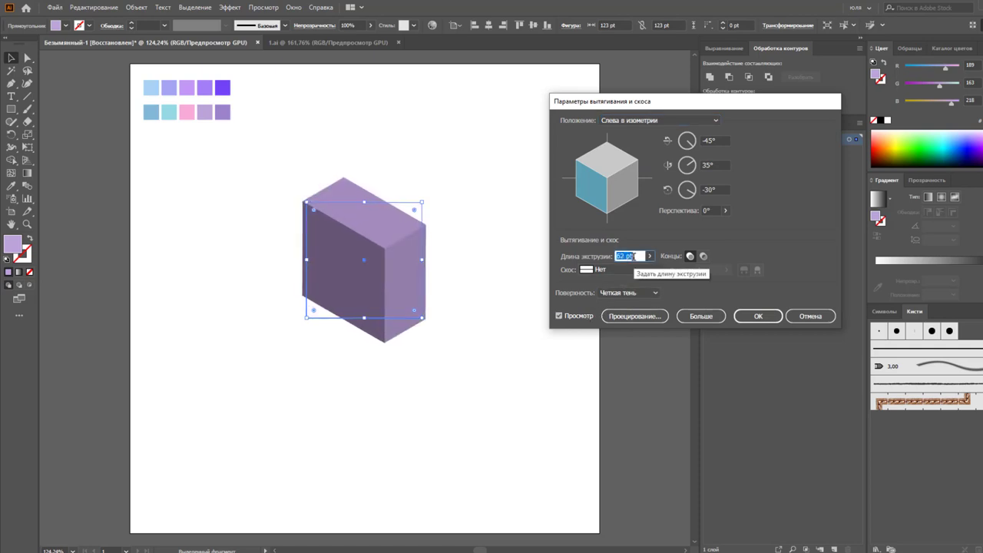
{"action": "left_click", "coordinate": [758, 315]}
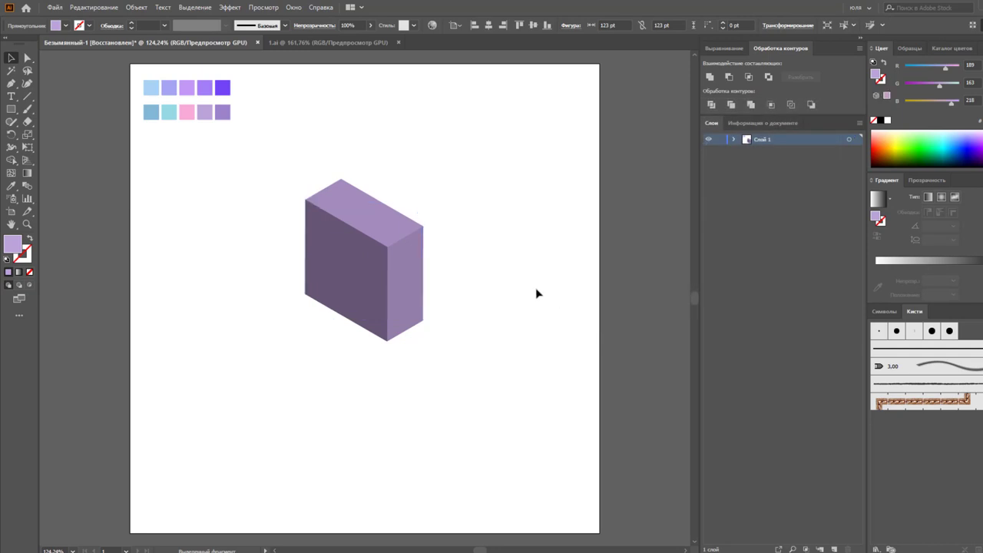
Draw a smaller lilac square left of the box and preview Extrude & Bevel at Isometric Left.
{"action": "left_click", "coordinate": [11, 109]}
{"action": "left_click_drag", "start_coordinate": [240, 373], "coordinate": [312, 302]}
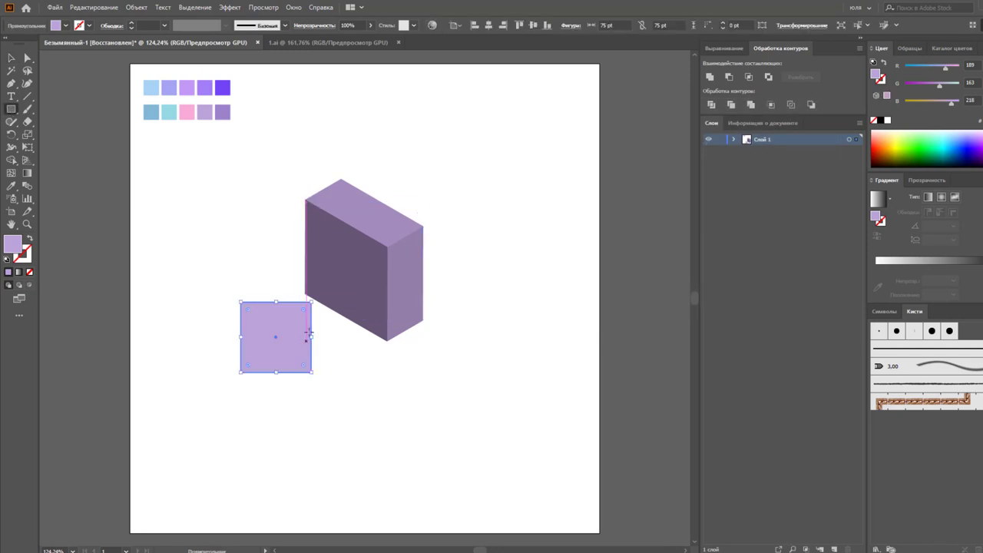
{"action": "left_click", "coordinate": [229, 7]}
{"action": "mouse_move", "coordinate": [269, 110]}
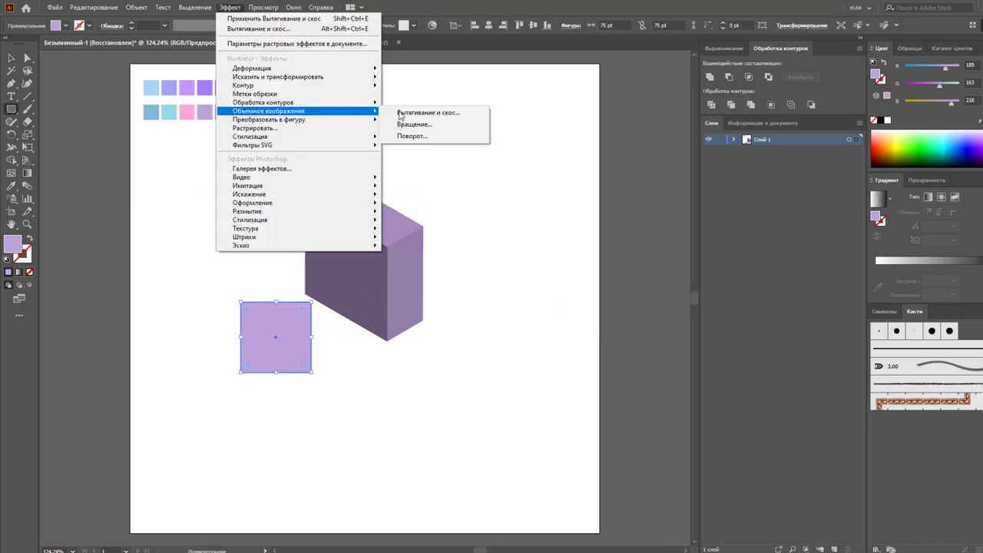
{"action": "left_click", "coordinate": [456, 114]}
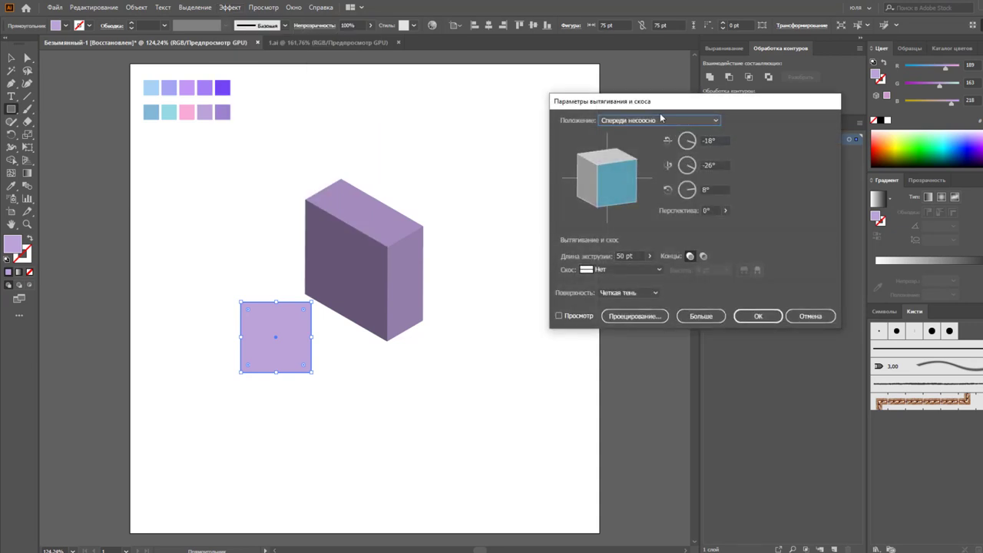
{"action": "left_click", "coordinate": [660, 117]}
{"action": "left_click", "coordinate": [647, 295]}
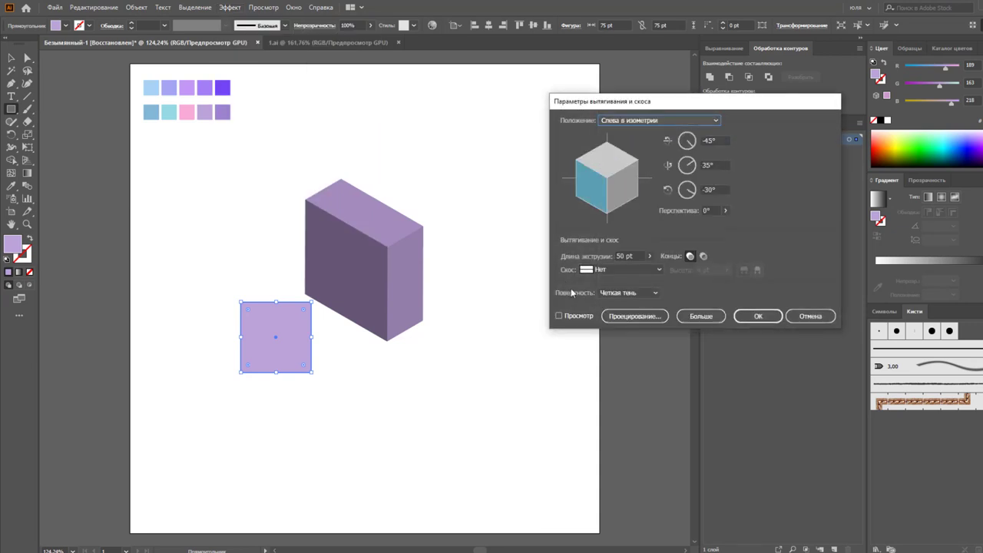
{"action": "left_click", "coordinate": [578, 315]}
Try the right, top and bottom isometric positions, then apply the extrusion.
{"action": "left_click", "coordinate": [660, 120]}
{"action": "left_click", "coordinate": [643, 303]}
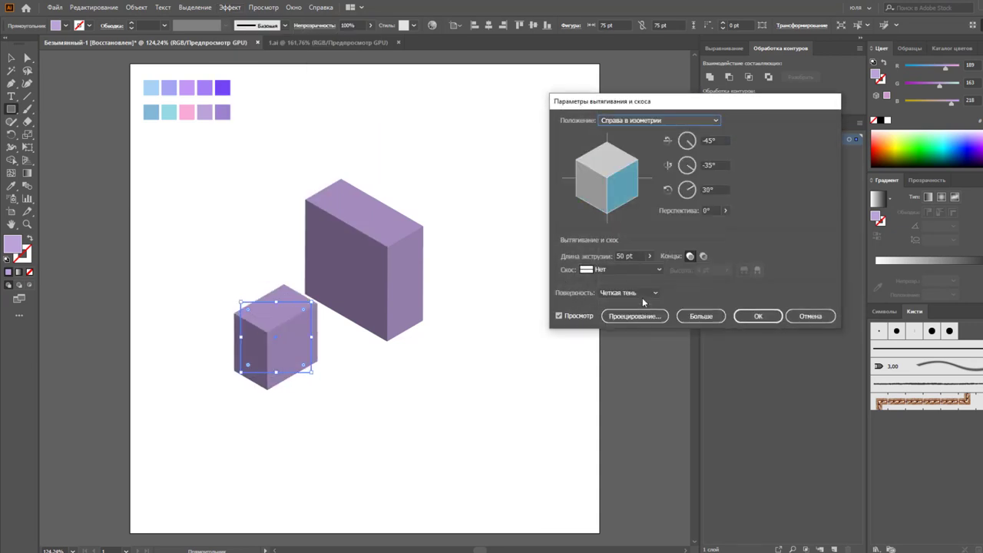
{"action": "left_click", "coordinate": [661, 120]}
{"action": "left_click", "coordinate": [644, 313]}
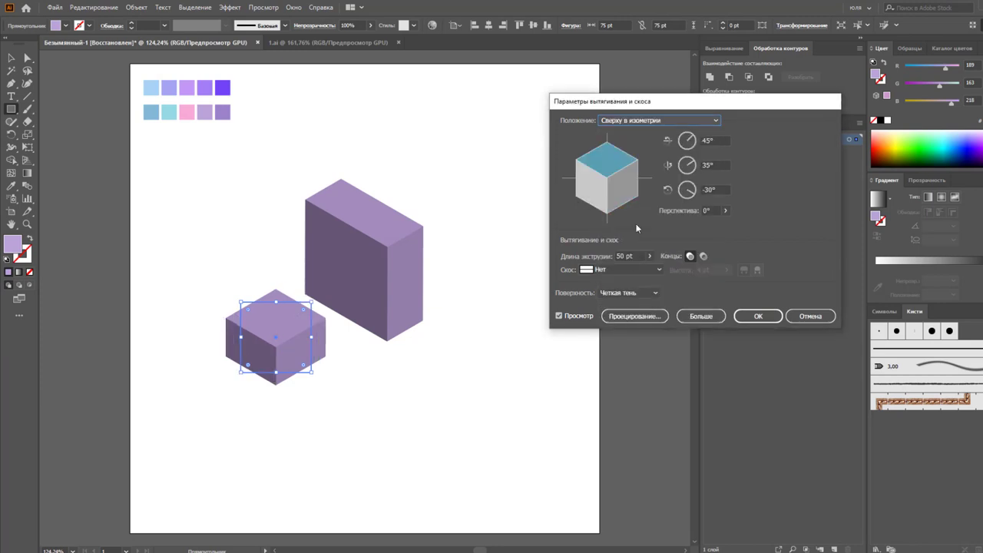
{"action": "left_click", "coordinate": [654, 121]}
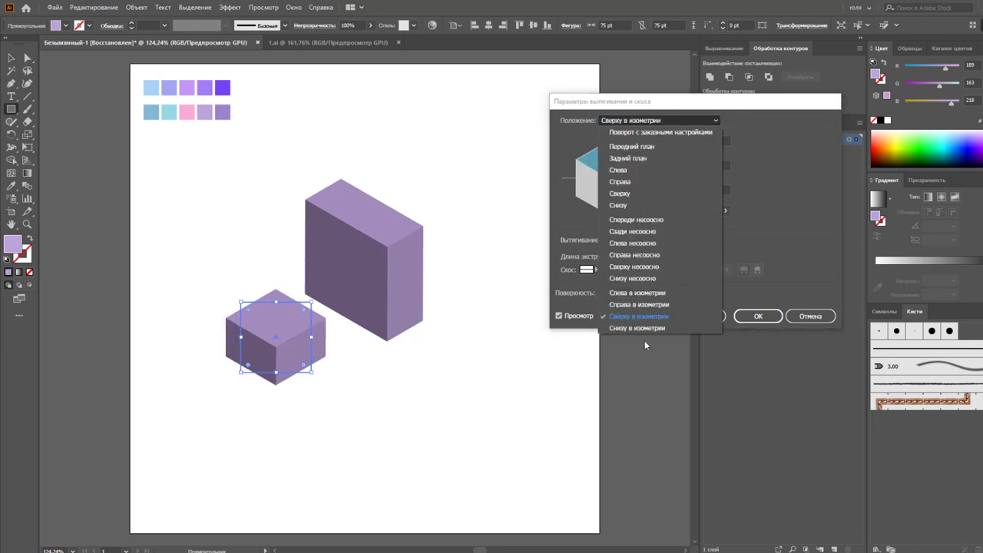
{"action": "left_click", "coordinate": [632, 327]}
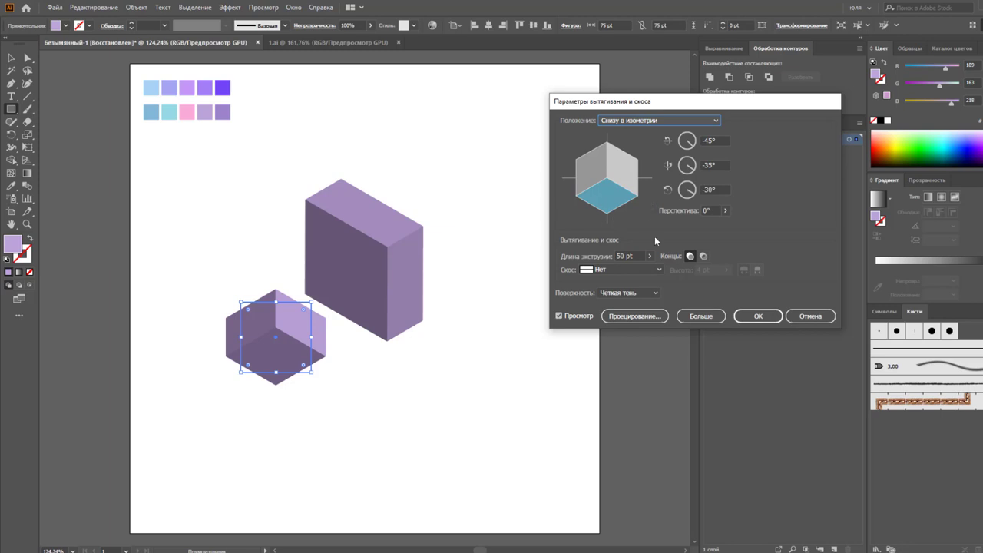
{"action": "left_click", "coordinate": [758, 316]}
Move the tall box and the small cube up and to the right.
{"action": "key", "text": "v"}
{"action": "left_click", "coordinate": [448, 374]}
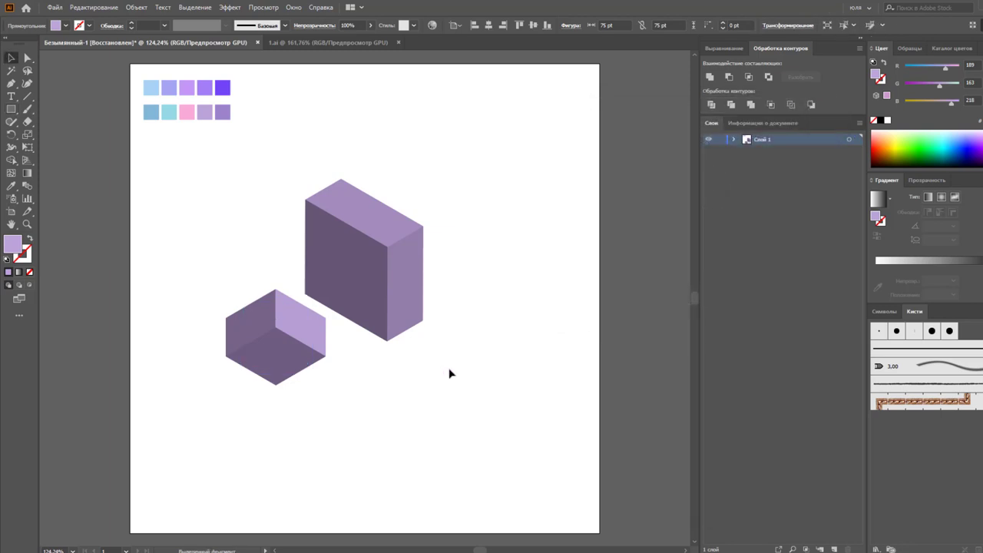
{"action": "left_click_drag", "start_coordinate": [405, 307], "coordinate": [468, 269]}
{"action": "left_click_drag", "start_coordinate": [318, 362], "coordinate": [348, 317]}
{"action": "left_click", "coordinate": [417, 363]}
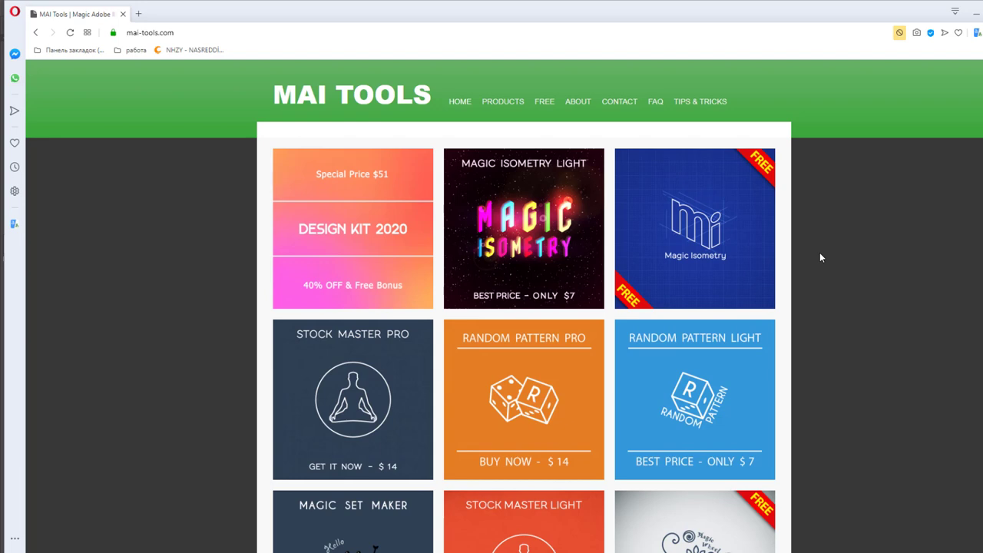
Scroll through the Magic Isometry product listing on mai-tools.com.
{"action": "scroll", "coordinate": [819, 253], "scroll_direction": "down", "scroll_amount": 1}
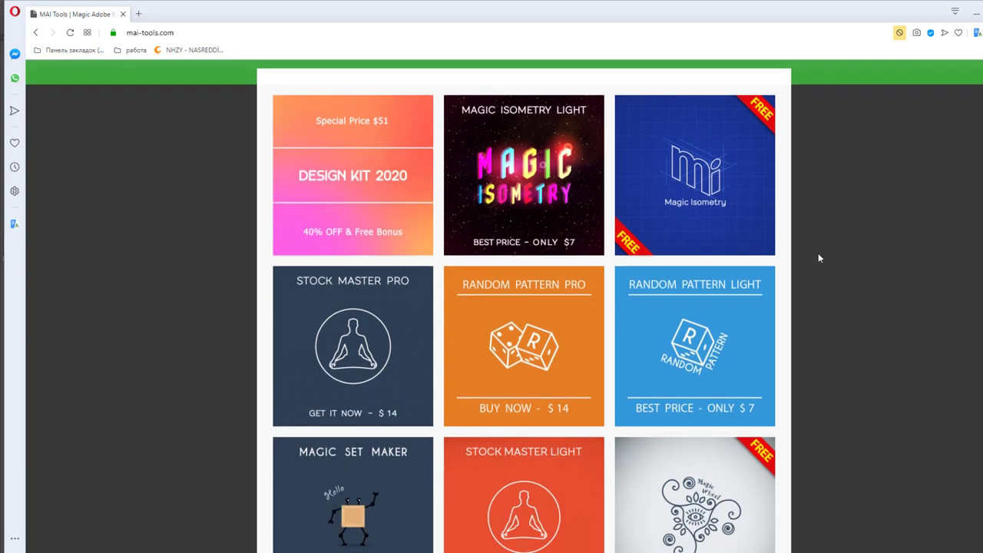
{"action": "scroll", "coordinate": [817, 253], "scroll_direction": "up", "scroll_amount": 1}
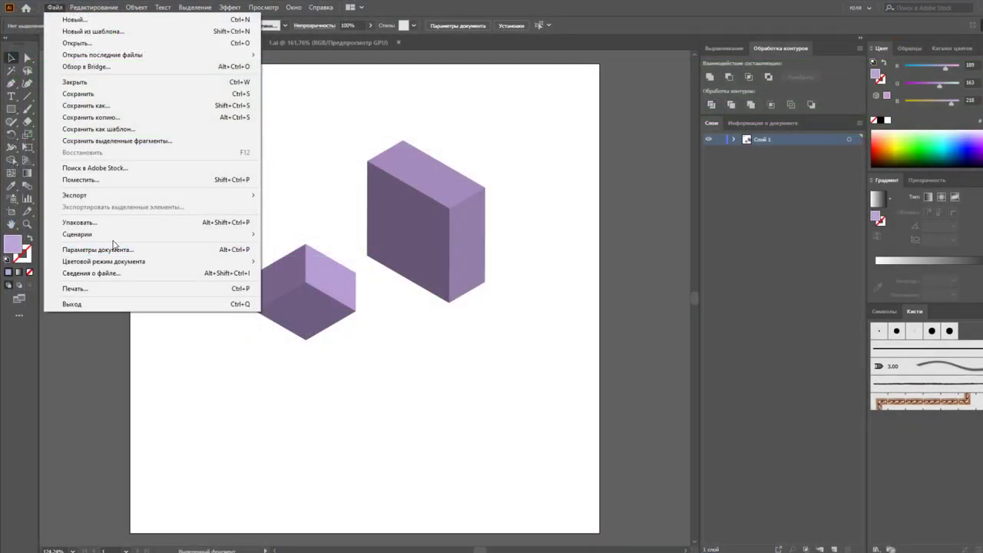
{"action": "mouse_move", "coordinate": [77, 234]}
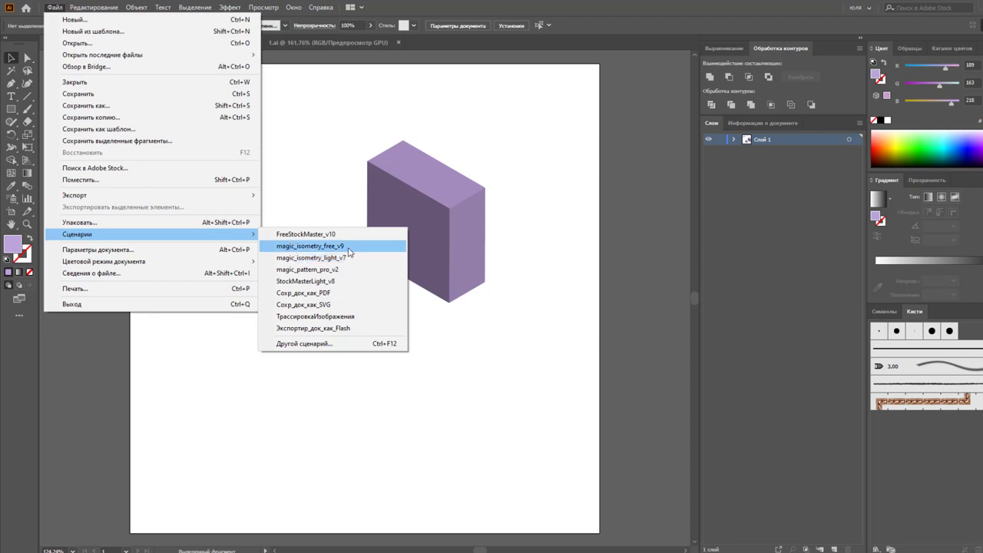
Run Magic Isometry Free, draw a square below the tall box, and test then undo a Left skew.
{"action": "left_click", "coordinate": [348, 246]}
{"action": "left_click_drag", "start_coordinate": [529, 233], "coordinate": [596, 154]}
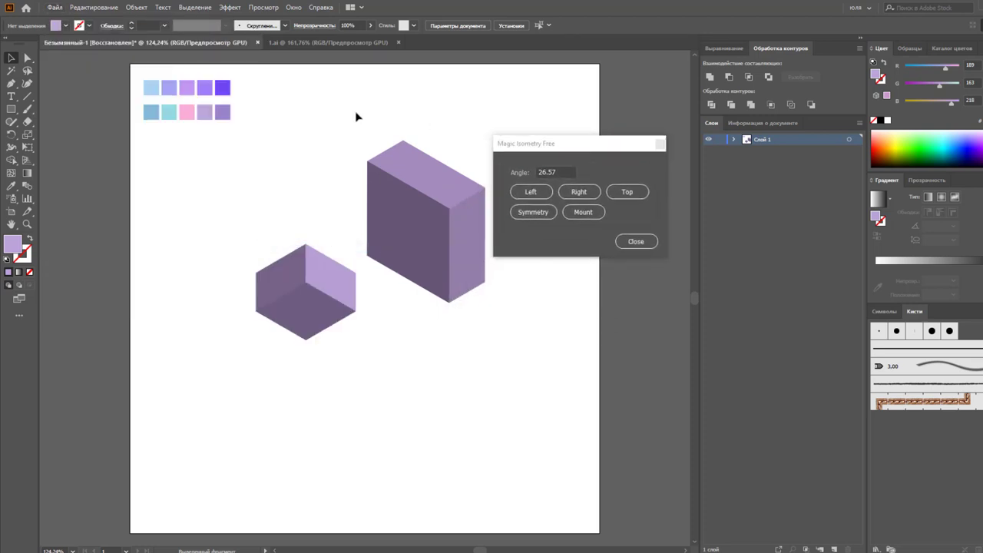
{"action": "left_click", "coordinate": [11, 109]}
{"action": "left_click_drag", "start_coordinate": [394, 321], "coordinate": [458, 383]}
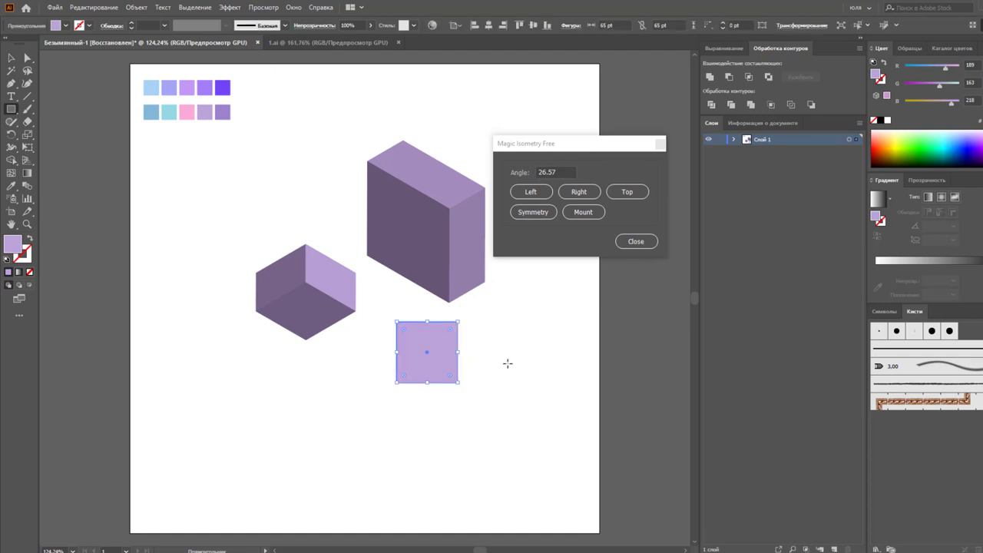
{"action": "left_click", "coordinate": [536, 193]}
{"action": "left_click", "coordinate": [536, 194]}
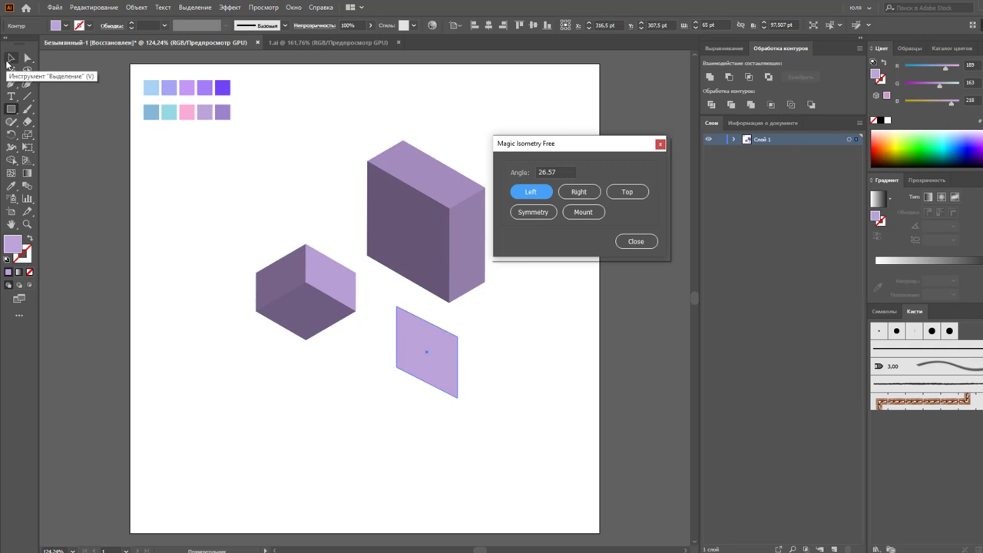
{"action": "left_click", "coordinate": [10, 59]}
{"action": "key", "text": "ctrl+z"}
Duplicate the square to the right, making one a left face and the copy a right face.
{"action": "left_click_drag", "start_coordinate": [433, 377], "coordinate": [518, 376]}
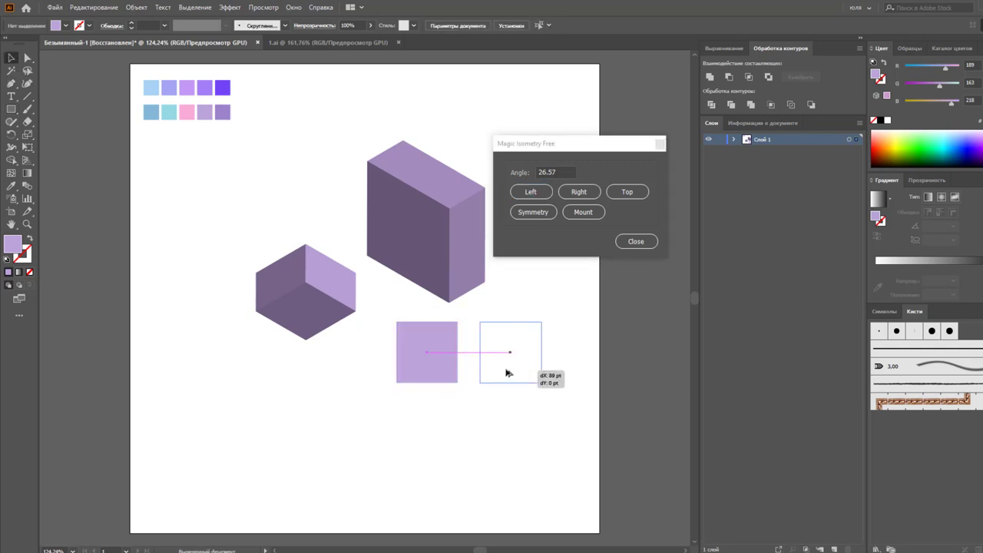
{"action": "left_click", "coordinate": [530, 192]}
{"action": "left_click", "coordinate": [508, 364]}
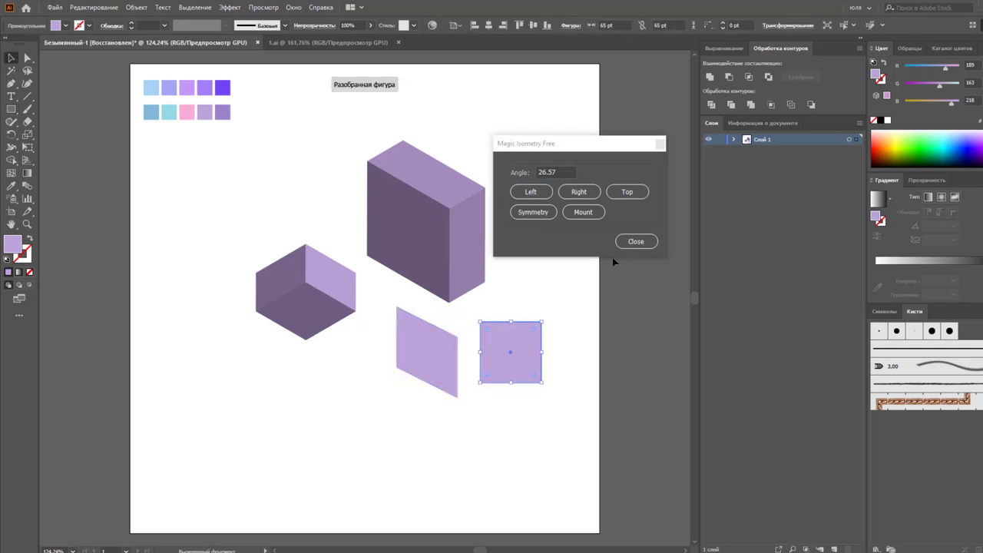
{"action": "left_click", "coordinate": [579, 192]}
{"action": "left_click", "coordinate": [495, 313]}
{"action": "left_click", "coordinate": [520, 345]}
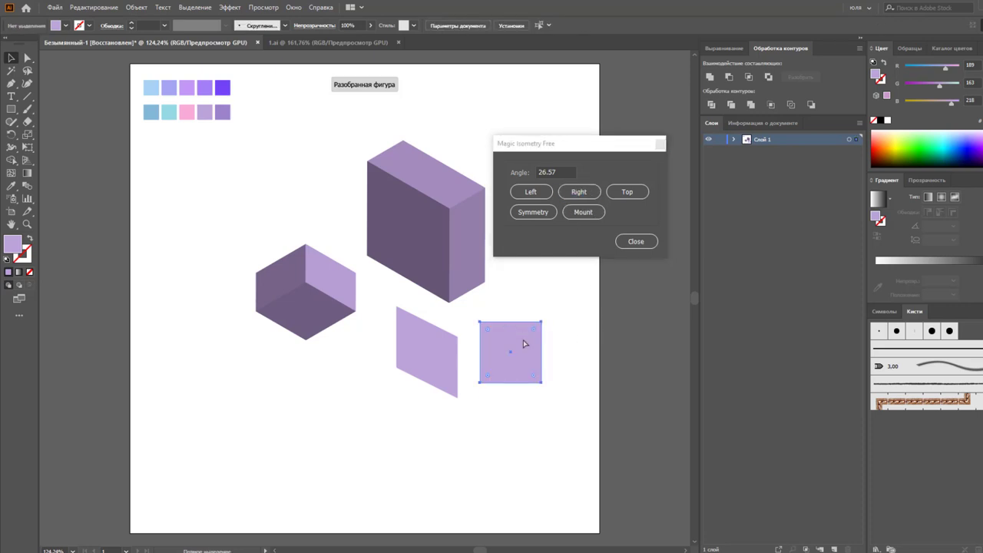
{"action": "key", "text": "ctrl+z"}
{"action": "left_click", "coordinate": [578, 192]}
Alt-drag a spare square to the left and skew the bottom square into a top diamond.
{"action": "left_click", "coordinate": [499, 443]}
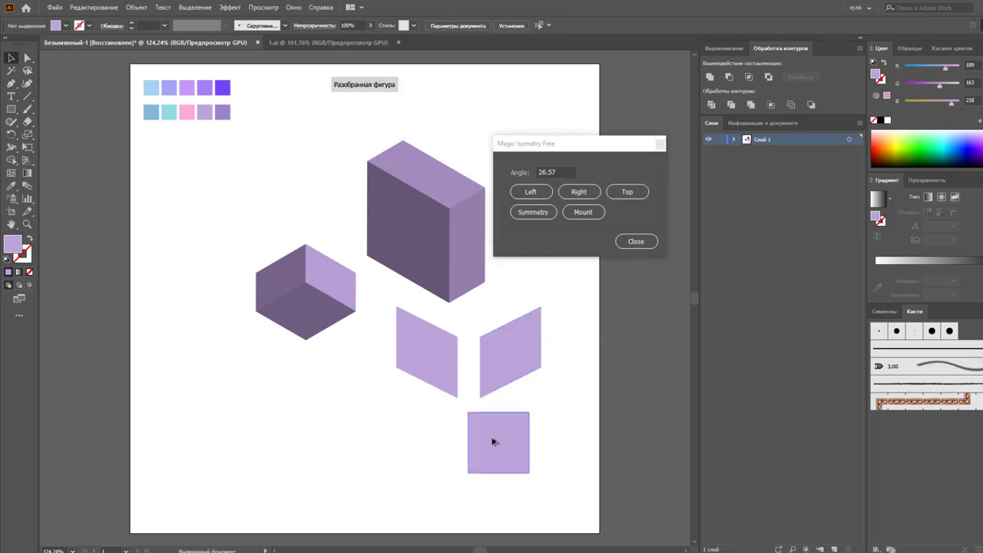
{"action": "left_click_drag", "start_coordinate": [499, 442], "coordinate": [323, 422]}
{"action": "left_click", "coordinate": [499, 442]}
{"action": "left_click", "coordinate": [637, 197]}
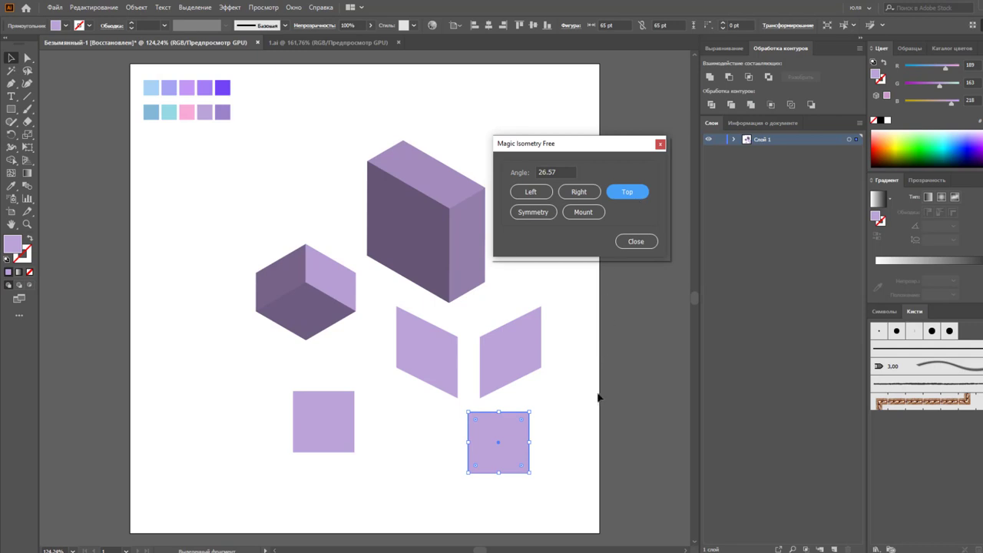
{"action": "left_click", "coordinate": [452, 388]}
Fit the left and right faces under the top diamond and move the cube up-left.
{"action": "left_click_drag", "start_coordinate": [453, 383], "coordinate": [494, 517]}
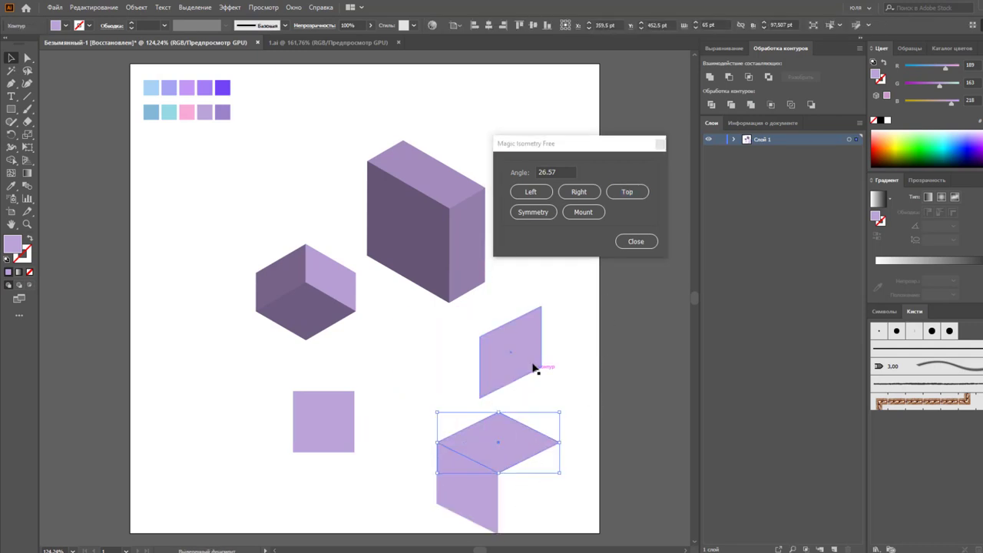
{"action": "left_click_drag", "start_coordinate": [540, 369], "coordinate": [540, 500]}
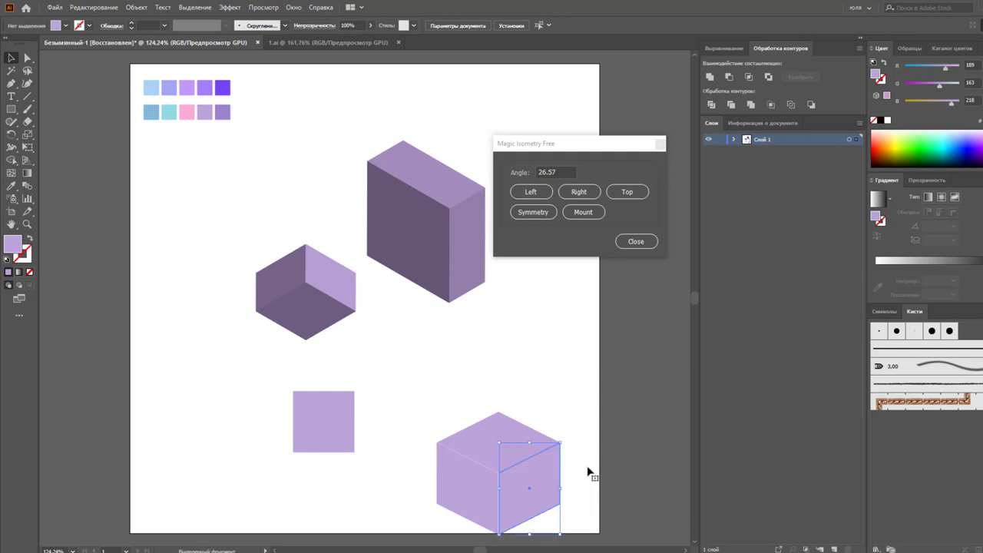
{"action": "mouse_move", "coordinate": [588, 531]}
{"action": "left_mouse_down"}
{"action": "mouse_move", "coordinate": [450, 411]}
{"action": "mouse_move", "coordinate": [430, 347]}
{"action": "left_mouse_up"}
{"action": "left_click", "coordinate": [550, 377]}
In HSB mode, lighten the top face via saturation and darken the right face via brightness.
{"action": "left_click", "coordinate": [484, 361]}
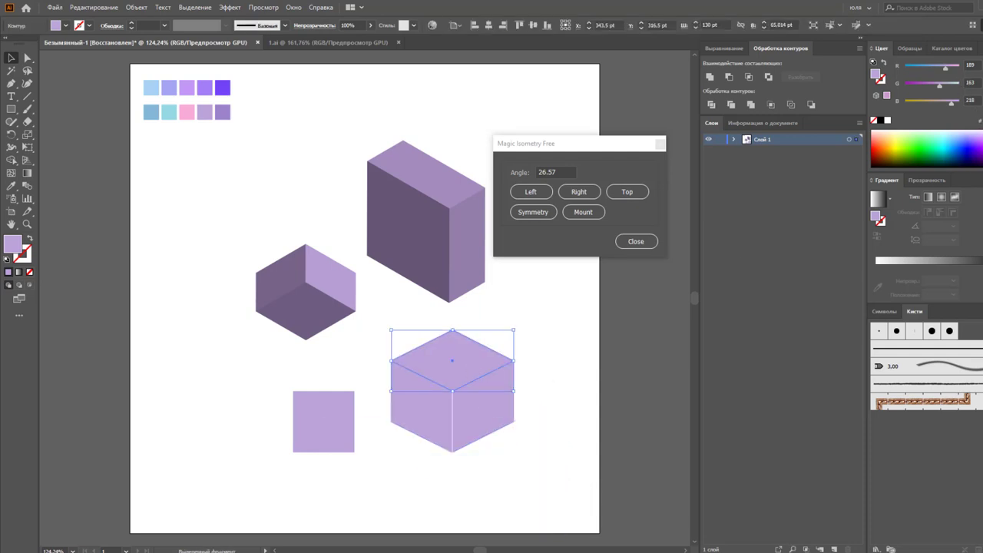
{"action": "left_click", "coordinate": [979, 48]}
{"action": "left_click", "coordinate": [938, 103]}
{"action": "left_click_drag", "start_coordinate": [918, 87], "coordinate": [916, 86]}
{"action": "left_click", "coordinate": [518, 411]}
{"action": "left_click", "coordinate": [496, 417]}
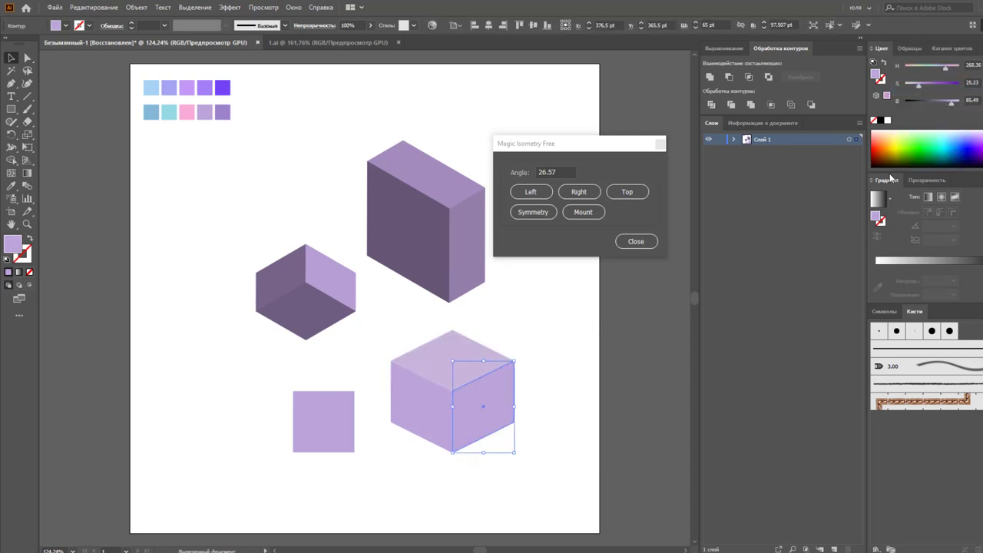
{"action": "left_click_drag", "start_coordinate": [950, 103], "coordinate": [944, 102]}
{"action": "left_click", "coordinate": [641, 336]}
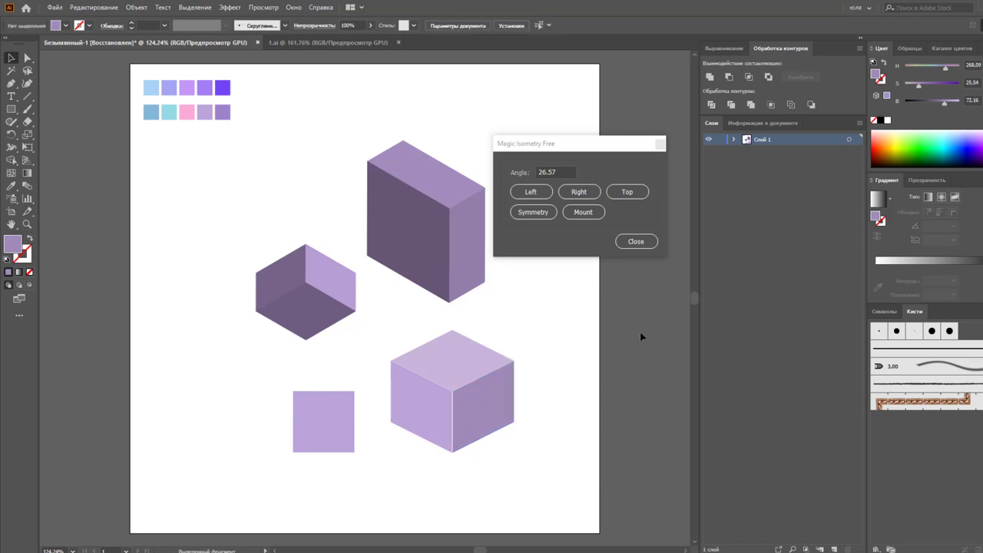
Duplicate the small square to the left and apply Symmetry to make a mirrored face pair.
{"action": "left_click_drag", "start_coordinate": [353, 451], "coordinate": [234, 412]}
{"action": "left_click", "coordinate": [314, 442]}
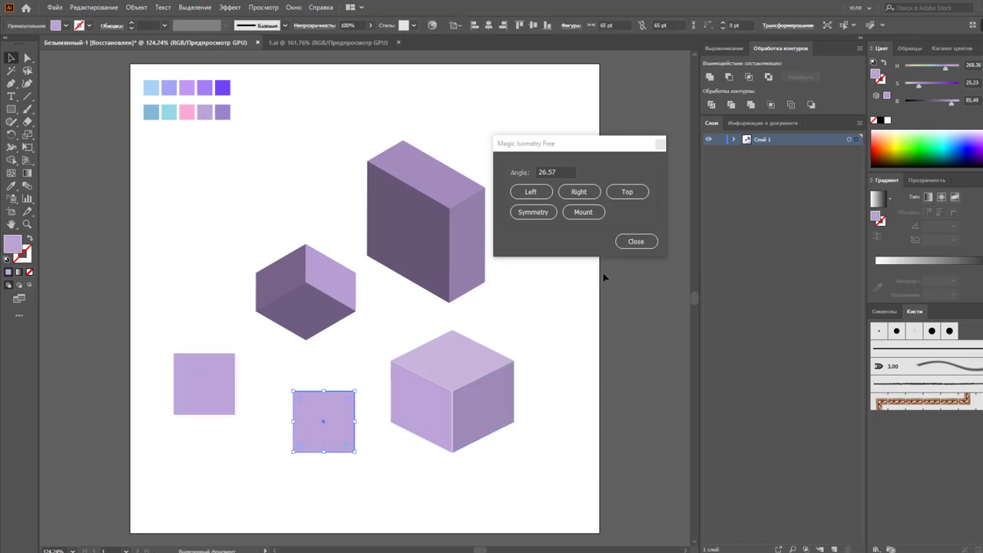
{"action": "left_click", "coordinate": [541, 215]}
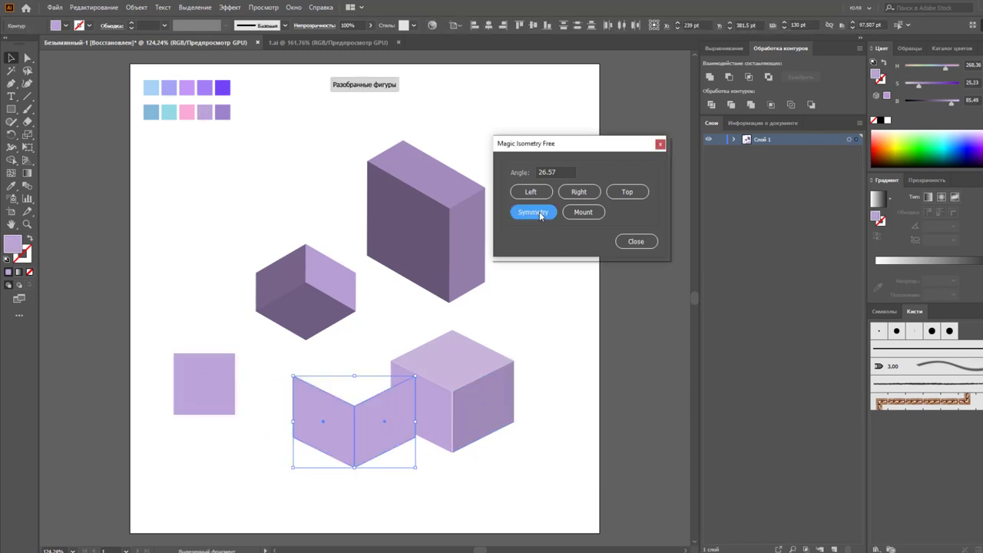
Move the mirrored pair right, duplicate a square, and dismiss the single-square Mount warning.
{"action": "left_click_drag", "start_coordinate": [407, 466], "coordinate": [662, 450]}
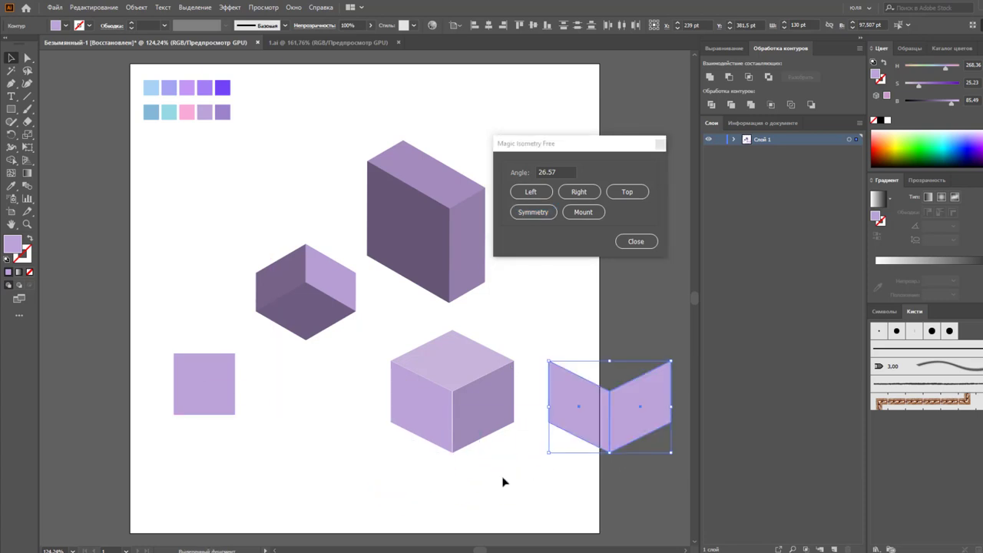
{"action": "left_click", "coordinate": [488, 484]}
{"action": "left_click_drag", "start_coordinate": [229, 395], "coordinate": [314, 453]}
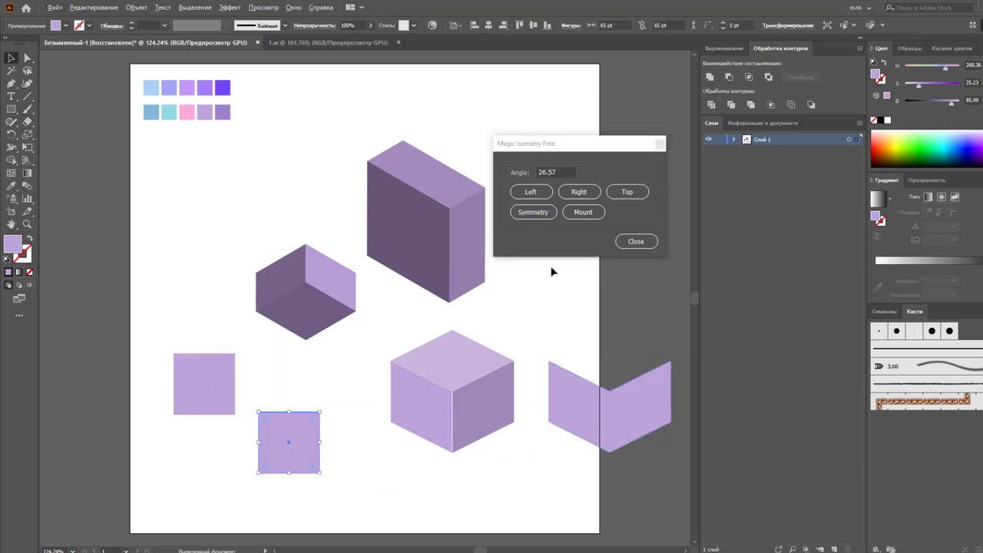
{"action": "left_click", "coordinate": [590, 217]}
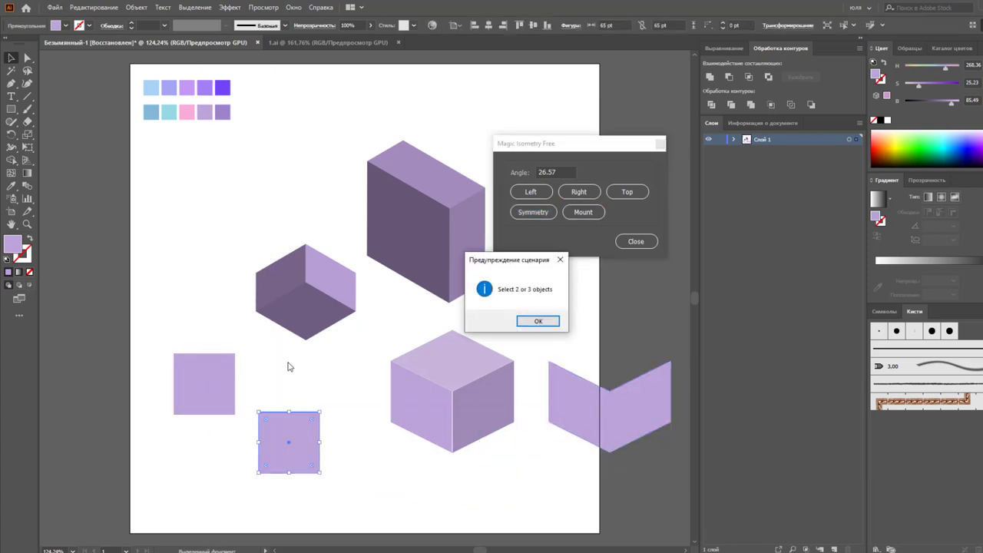
{"action": "left_click", "coordinate": [534, 324]}
{"action": "left_click", "coordinate": [321, 375]}
Arrange three square copies at lower left, select them, and Mount them together.
{"action": "left_click_drag", "start_coordinate": [228, 403], "coordinate": [239, 484]}
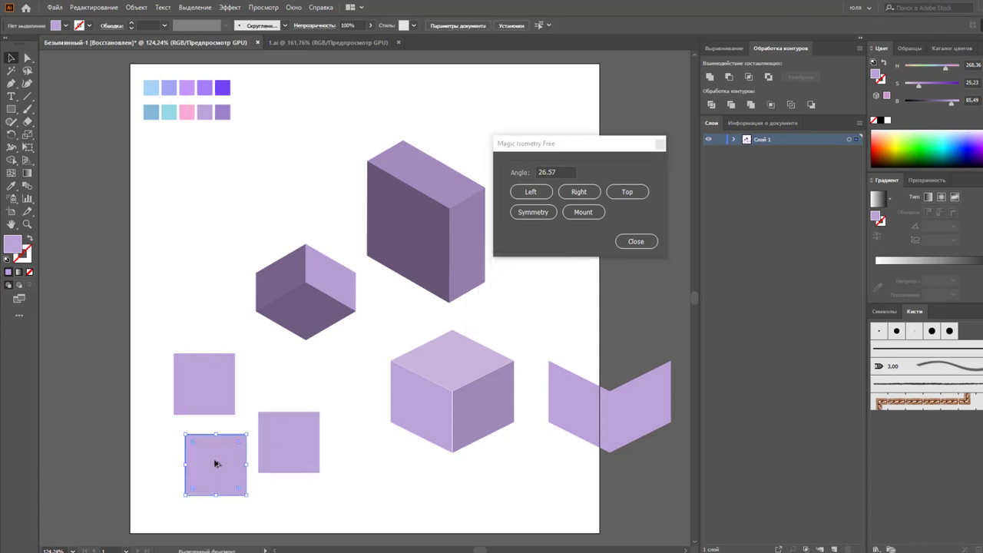
{"action": "mouse_move", "coordinate": [195, 397]}
{"action": "left_mouse_down"}
{"action": "mouse_move", "coordinate": [201, 255]}
{"action": "mouse_move", "coordinate": [141, 478]}
{"action": "left_mouse_up"}
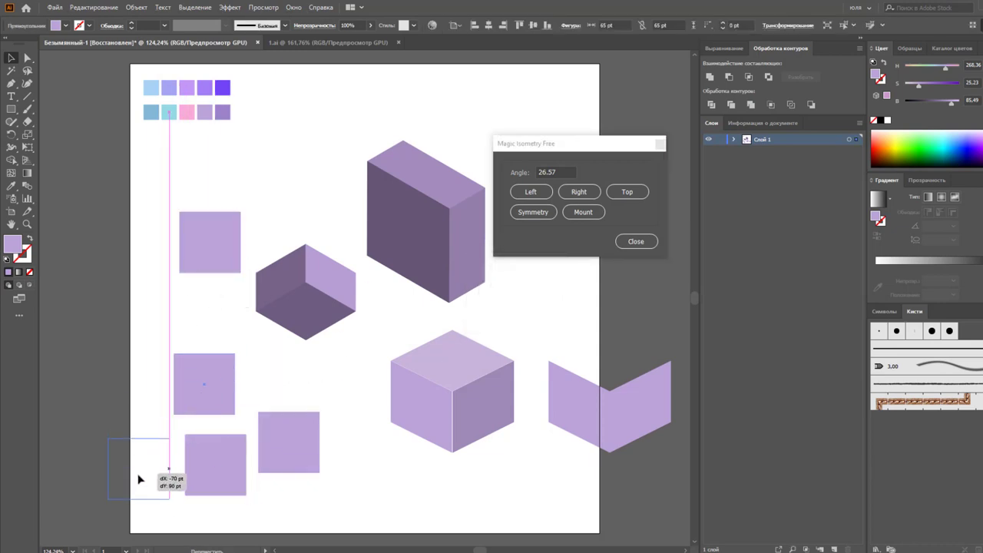
{"action": "left_click_drag", "start_coordinate": [220, 476], "coordinate": [219, 461]}
{"action": "left_click_drag", "start_coordinate": [290, 443], "coordinate": [305, 452]}
{"action": "left_click_drag", "start_coordinate": [149, 520], "coordinate": [347, 419]}
{"action": "left_click", "coordinate": [584, 212]}
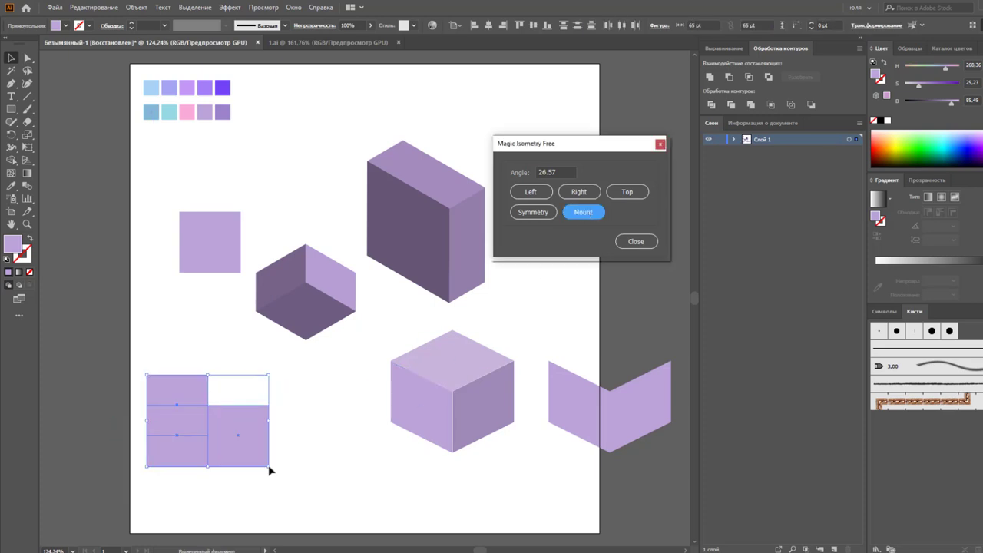
Undo the mounted squares and pull the cube faces and spare squares apart.
{"action": "left_click", "coordinate": [311, 462]}
{"action": "key", "text": "ctrl+z"}
{"action": "left_click", "coordinate": [341, 471]}
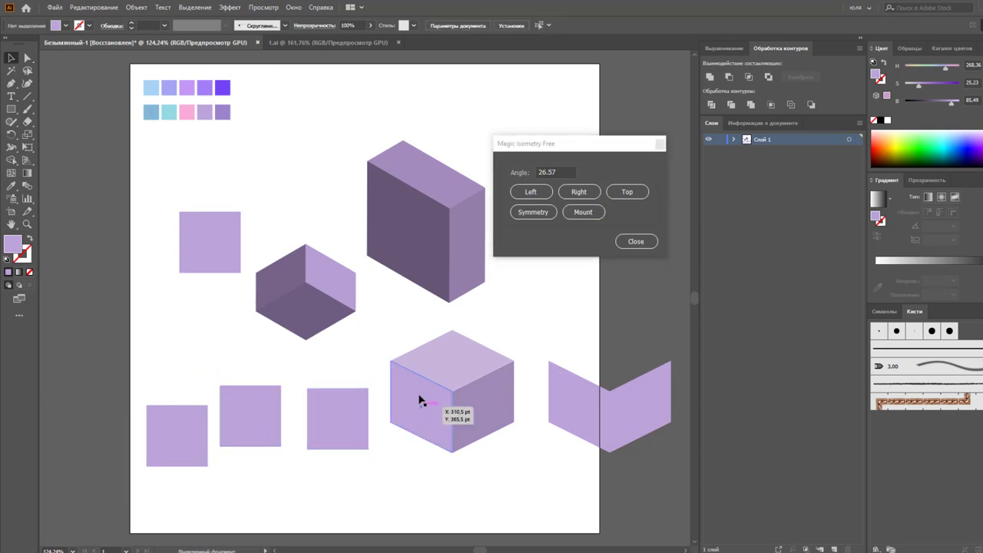
{"action": "left_click_drag", "start_coordinate": [428, 407], "coordinate": [415, 467]}
{"action": "left_click_drag", "start_coordinate": [337, 418], "coordinate": [191, 371]}
{"action": "left_click_drag", "start_coordinate": [248, 408], "coordinate": [192, 328]}
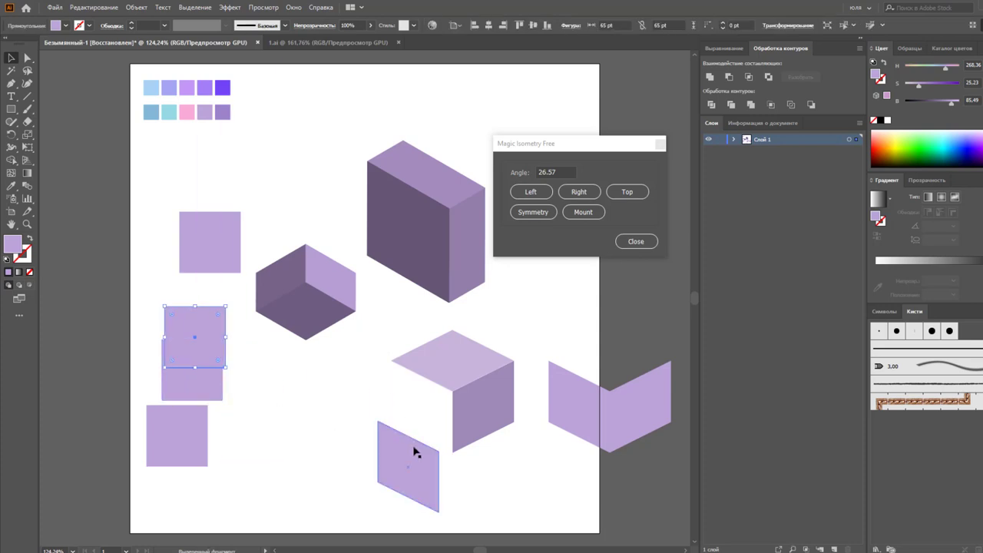
{"action": "left_click_drag", "start_coordinate": [484, 407], "coordinate": [507, 459]}
Select the top diamond and both loose faces and Mount them back into a cube.
{"action": "left_click", "coordinate": [411, 357]}
{"action": "left_click_drag", "start_coordinate": [330, 475], "coordinate": [483, 358]}
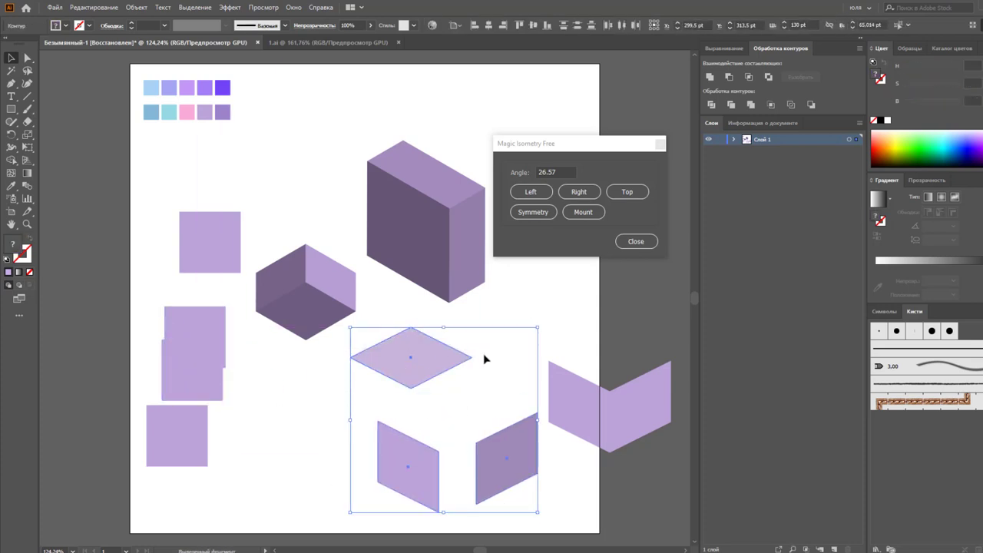
{"action": "left_click", "coordinate": [597, 217]}
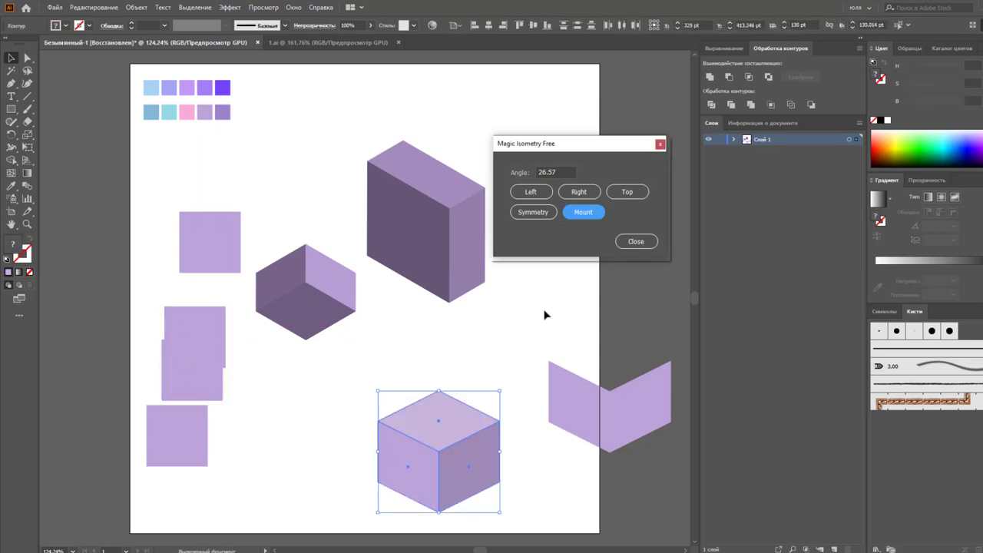
{"action": "left_click", "coordinate": [529, 334]}
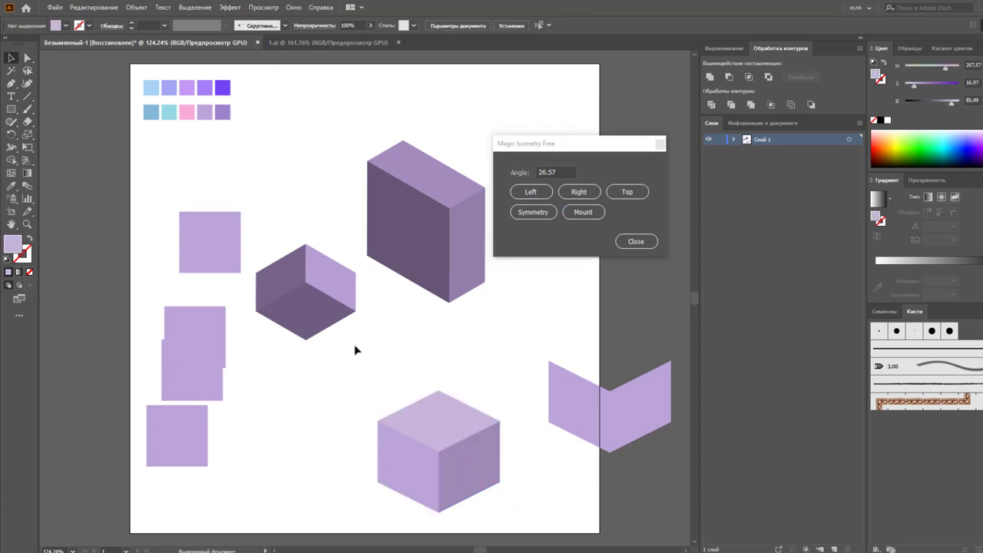
Move the squares, small cube and big box higher, then close Magic Isometry Free.
{"action": "mouse_move", "coordinate": [154, 240]}
{"action": "left_mouse_down"}
{"action": "mouse_move", "coordinate": [197, 427]}
{"action": "mouse_move", "coordinate": [177, 351]}
{"action": "left_mouse_up"}
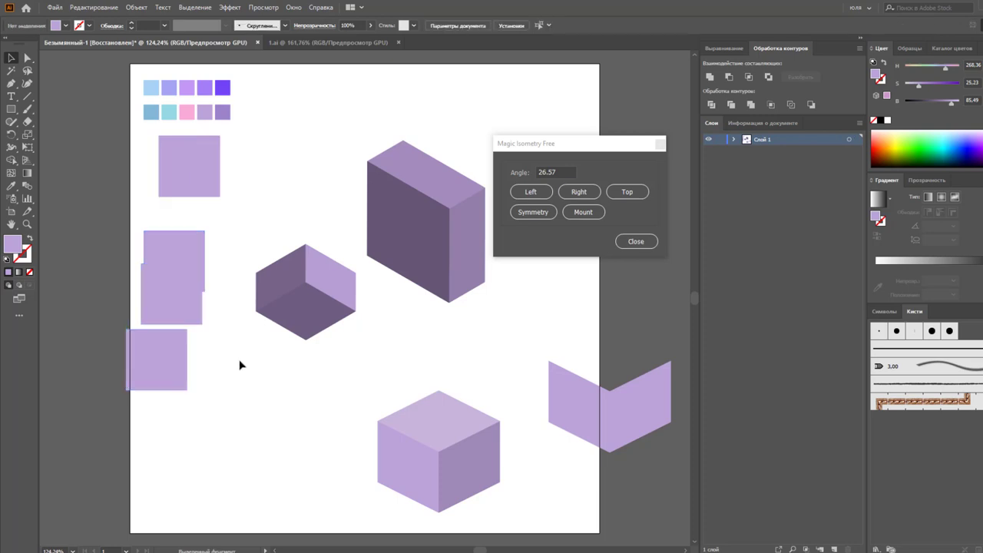
{"action": "mouse_move", "coordinate": [241, 358]}
{"action": "left_mouse_down"}
{"action": "mouse_move", "coordinate": [425, 241]}
{"action": "mouse_move", "coordinate": [435, 168]}
{"action": "left_mouse_up"}
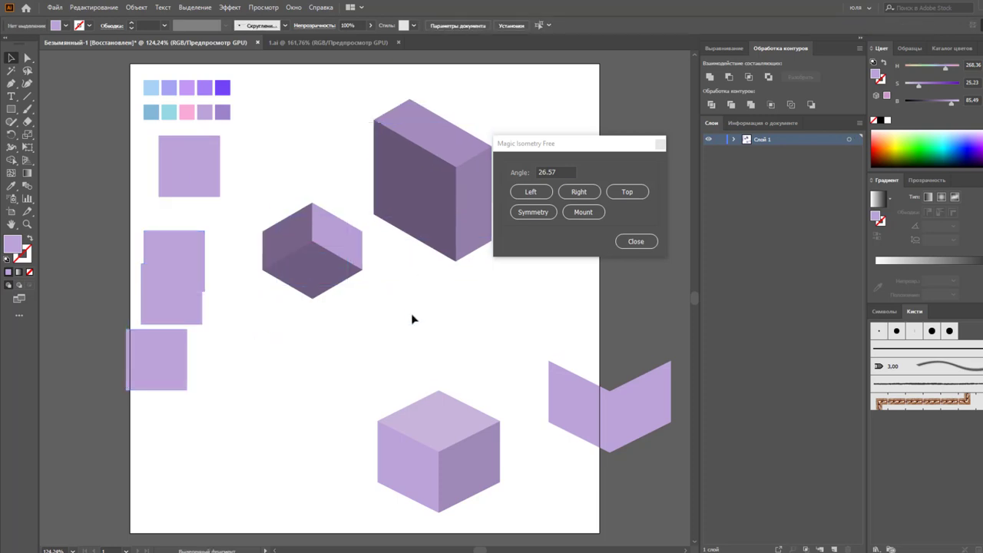
{"action": "mouse_move", "coordinate": [388, 365]}
{"action": "left_mouse_down"}
{"action": "mouse_move", "coordinate": [476, 466]}
{"action": "mouse_move", "coordinate": [522, 352]}
{"action": "left_mouse_up"}
{"action": "left_click", "coordinate": [611, 332]}
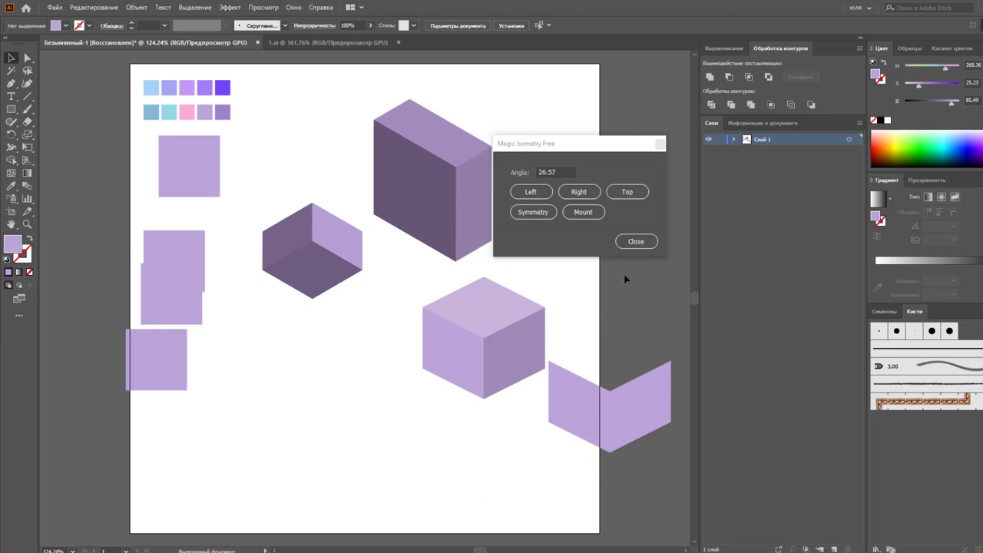
{"action": "left_click", "coordinate": [643, 243]}
Launch Magic Isometry Light v7 and move a spare square into the open area below.
{"action": "left_click", "coordinate": [55, 8]}
{"action": "mouse_move", "coordinate": [76, 233]}
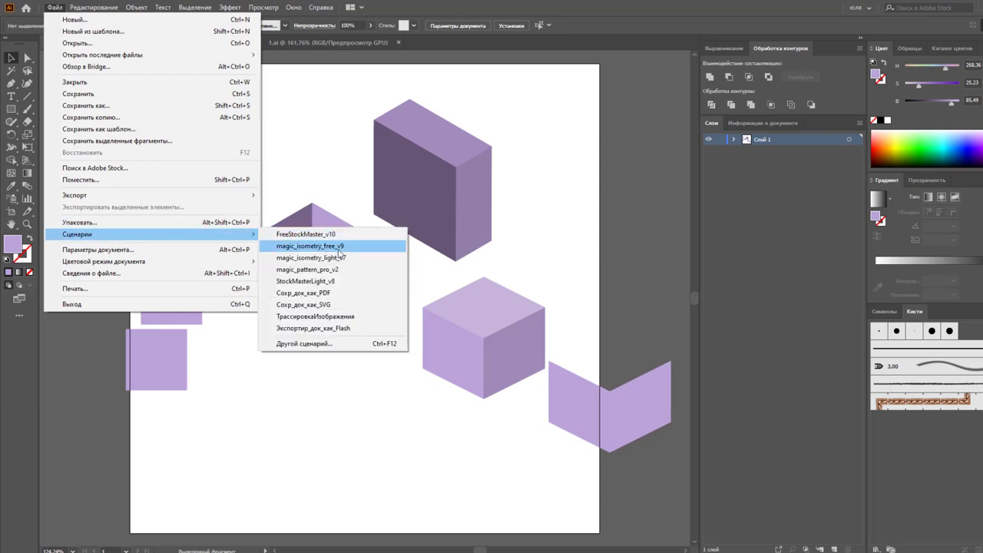
{"action": "left_click", "coordinate": [339, 257]}
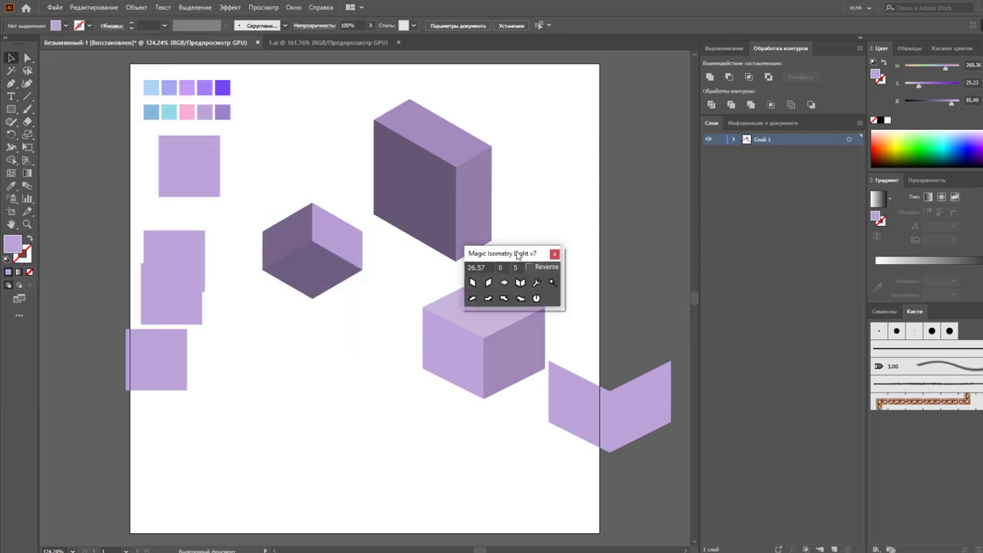
{"action": "left_click_drag", "start_coordinate": [517, 255], "coordinate": [579, 153]}
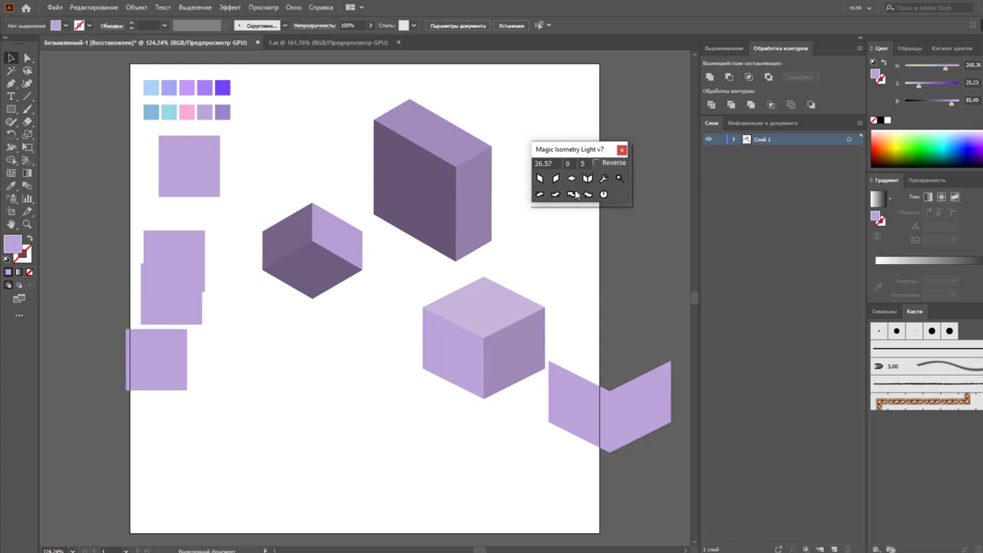
{"action": "left_click_drag", "start_coordinate": [199, 269], "coordinate": [329, 379]}
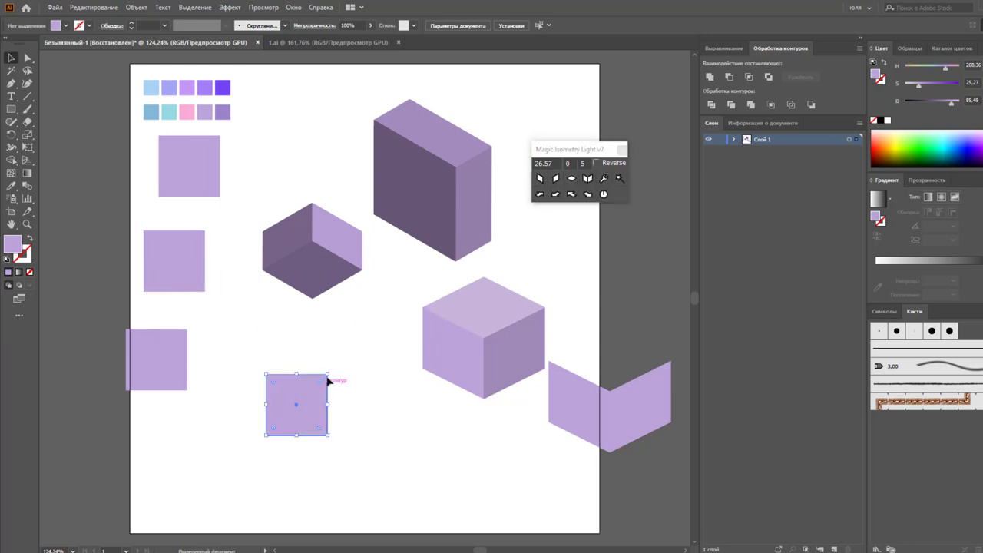
Test a Left skew, undo it, then apply a Right skew to the square.
{"action": "left_click", "coordinate": [540, 178]}
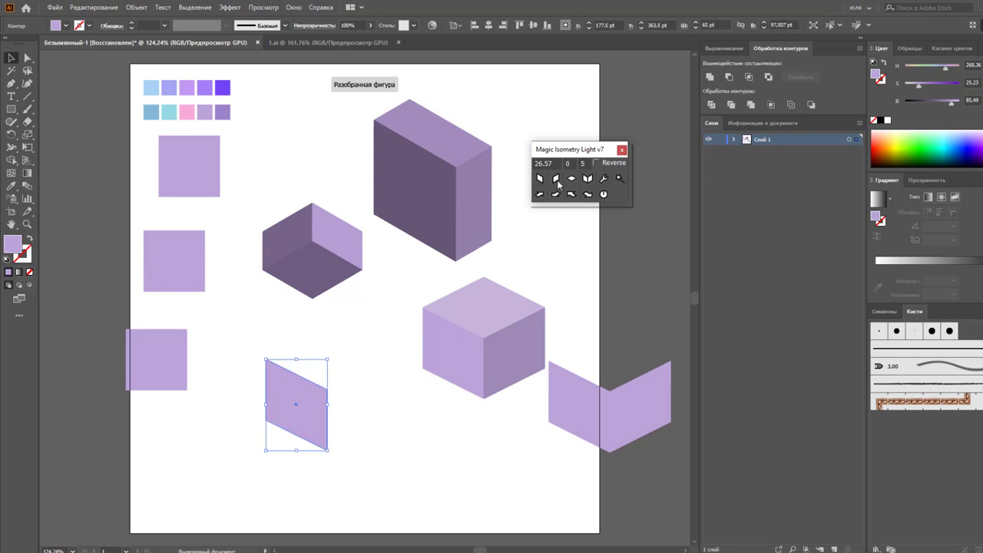
{"action": "key", "text": "ctrl+z"}
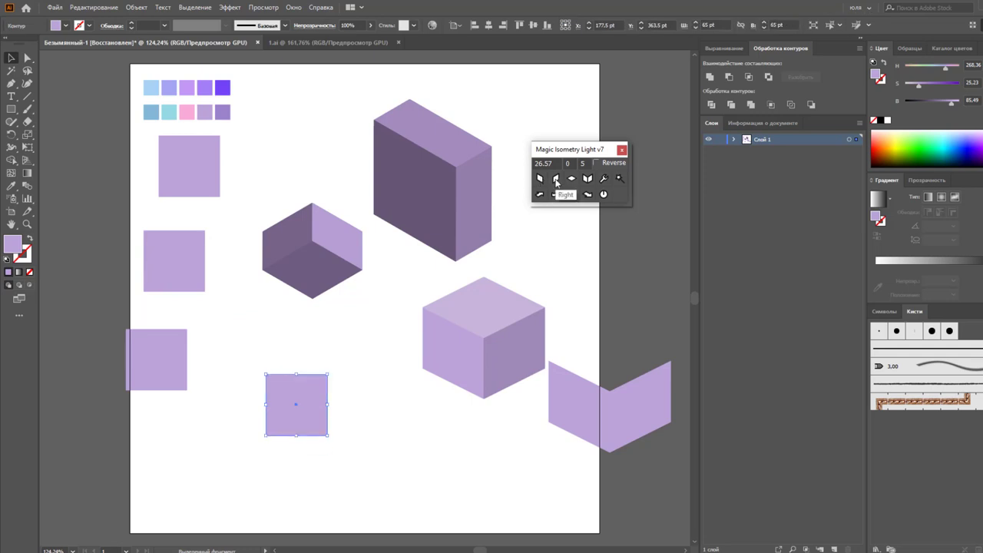
{"action": "left_click", "coordinate": [556, 179]}
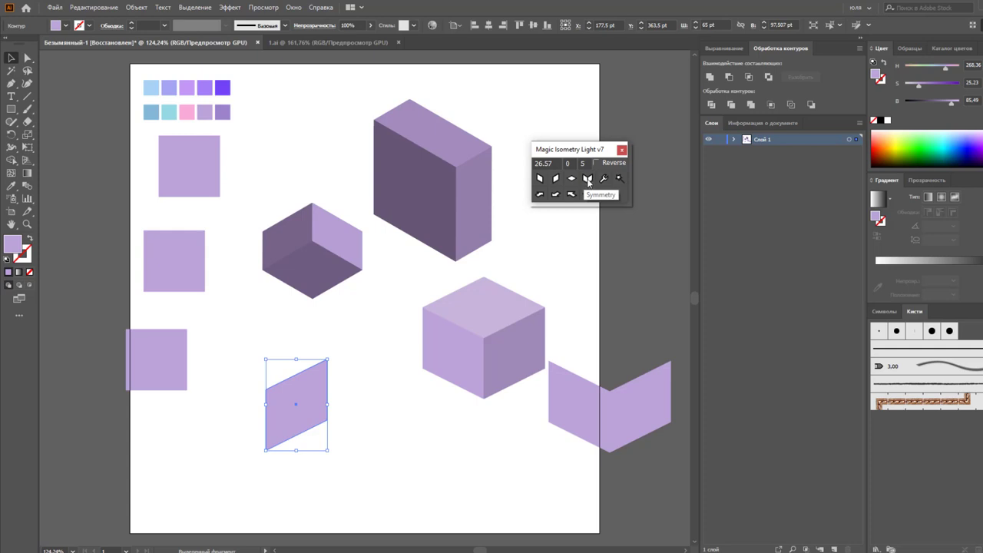
{"action": "left_click", "coordinate": [388, 378]}
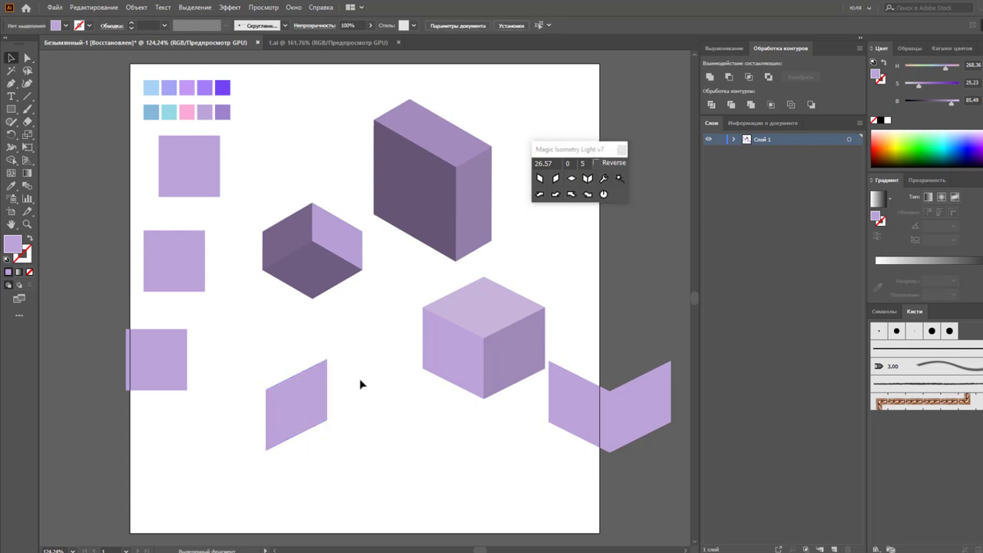
Undo the slant on the bottom shape, test the mirrored V-pair, and undo it.
{"action": "left_click_drag", "start_coordinate": [361, 384], "coordinate": [304, 447]}
{"action": "key", "text": "ctrl+z"}
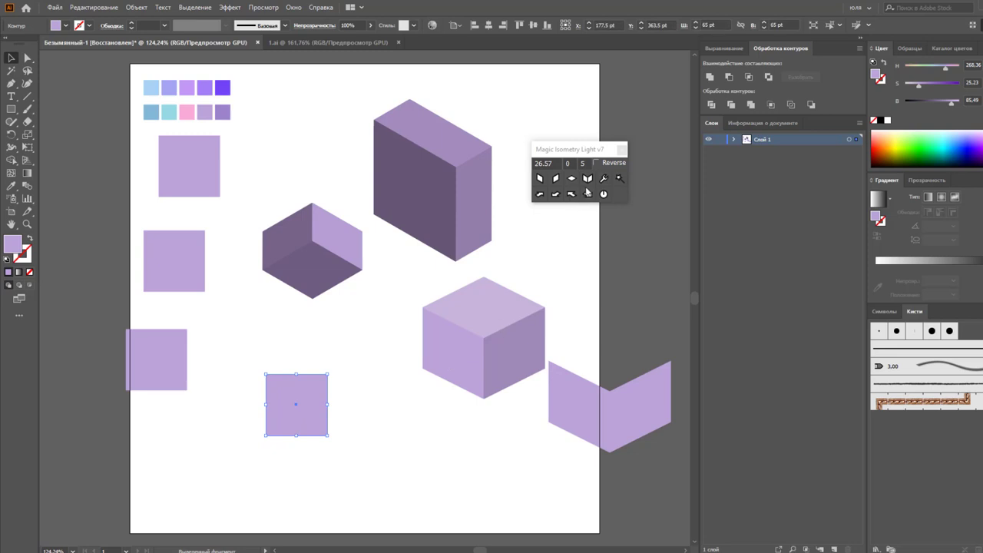
{"action": "left_click", "coordinate": [588, 178]}
{"action": "left_click", "coordinate": [421, 438]}
{"action": "key", "text": "ctrl+z"}
Draw a large square grid, copy it left, and convert the original into an isometric grid.
{"action": "left_click", "coordinate": [543, 197]}
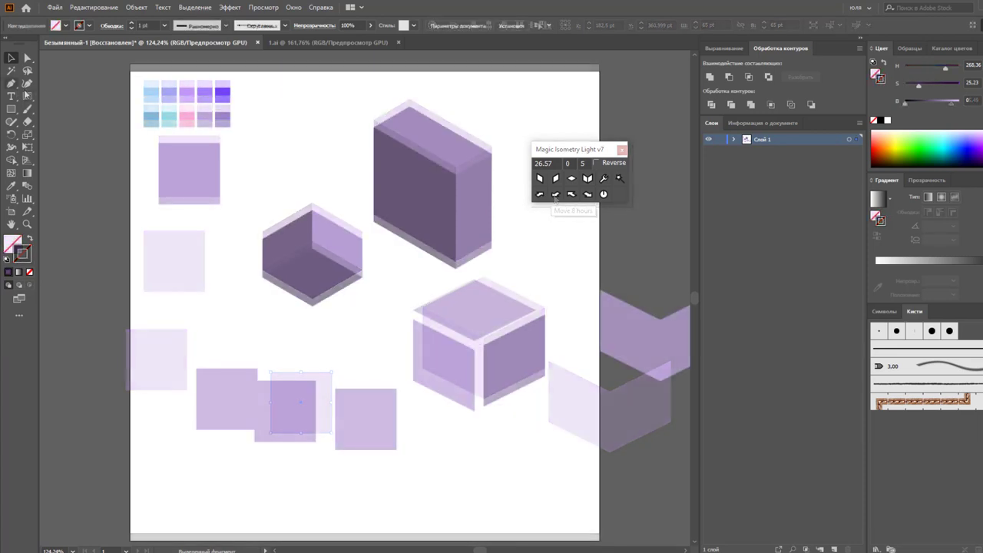
{"action": "mouse_move", "coordinate": [196, 126]}
{"action": "left_mouse_down"}
{"action": "mouse_move", "coordinate": [559, 472]}
{"action": "mouse_move", "coordinate": [567, 496]}
{"action": "left_mouse_up"}
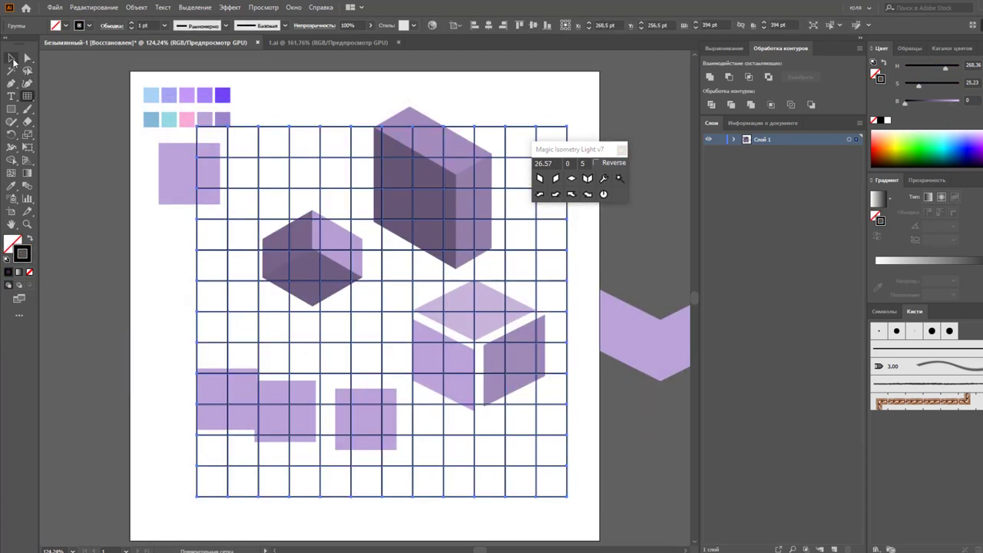
{"action": "left_click", "coordinate": [12, 59]}
{"action": "left_click_drag", "start_coordinate": [569, 269], "coordinate": [193, 268]}
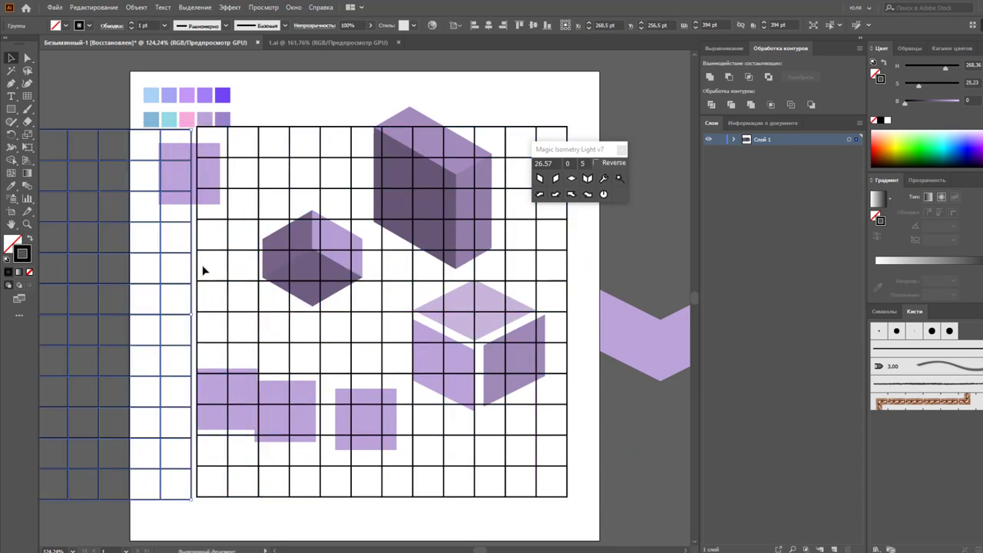
{"action": "left_click", "coordinate": [476, 224]}
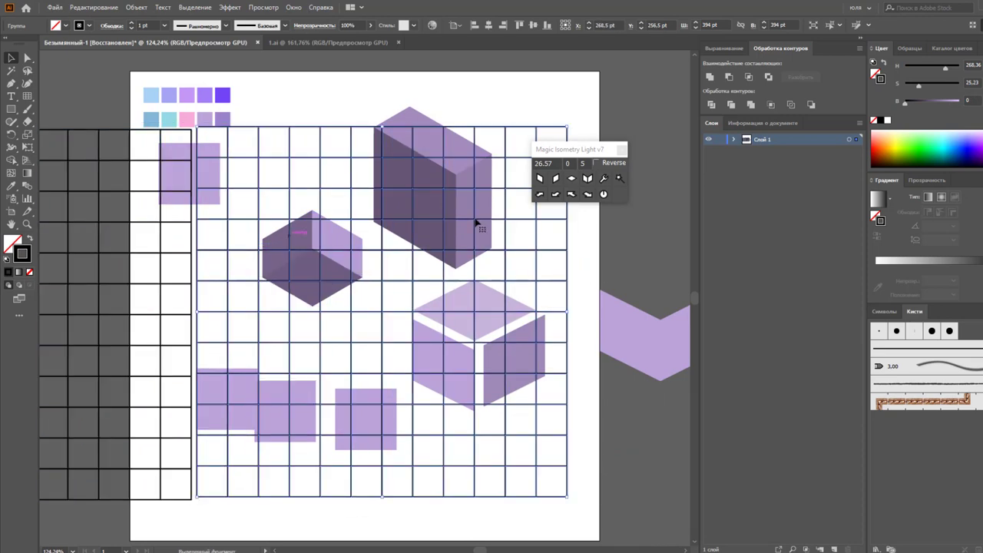
{"action": "left_click", "coordinate": [571, 179]}
Overlay the square grid copy on the isometric grid and align their horizontal and vertical centres.
{"action": "left_click", "coordinate": [210, 281]}
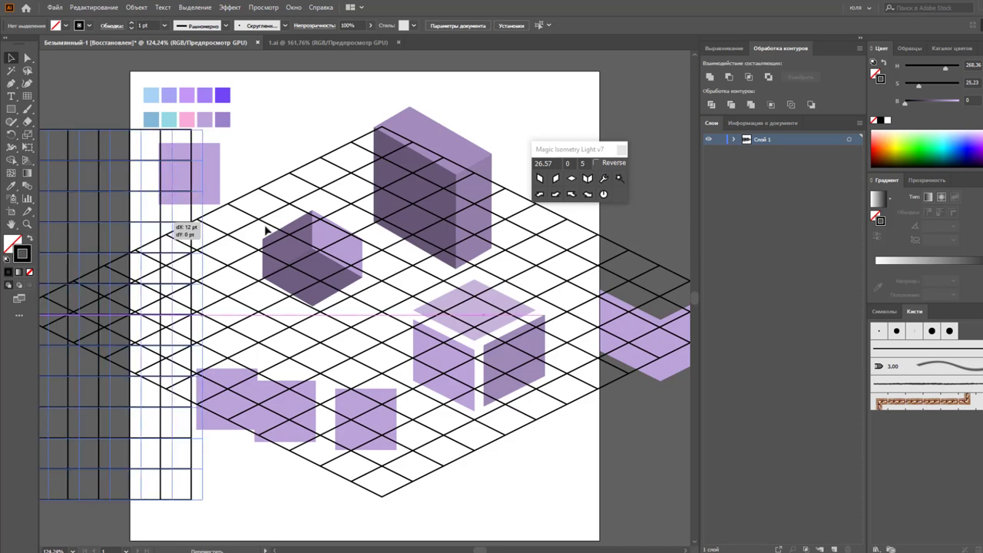
{"action": "left_click_drag", "start_coordinate": [141, 229], "coordinate": [508, 224]}
{"action": "left_click", "coordinate": [333, 189], "text": "shift"}
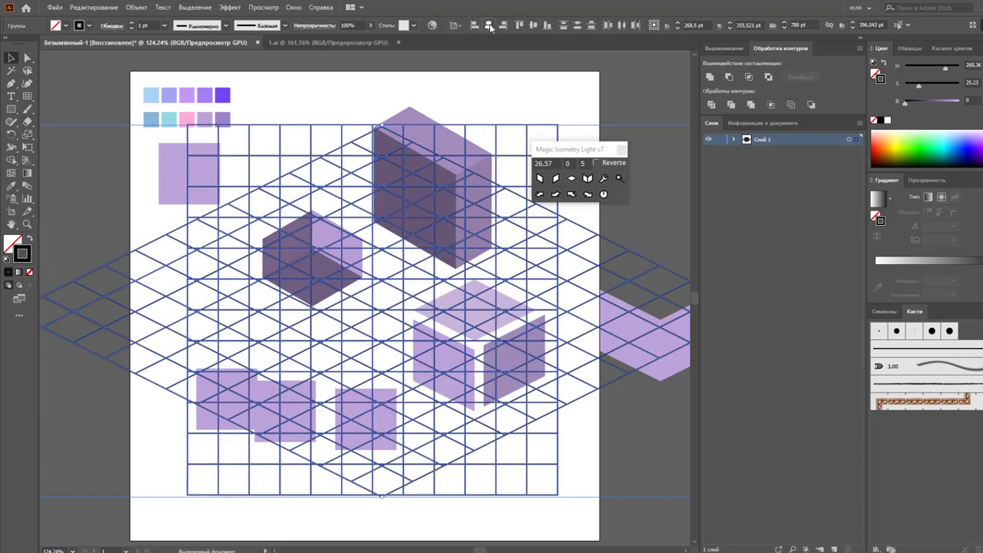
{"action": "left_click", "coordinate": [490, 27]}
{"action": "left_click", "coordinate": [533, 25]}
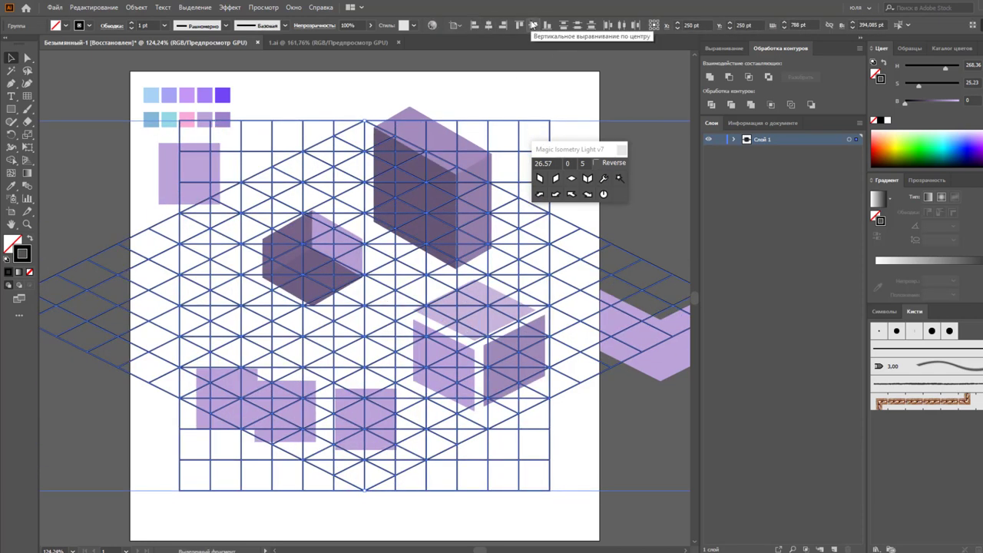
Lower both guide grids to 24% opacity.
{"action": "left_click", "coordinate": [371, 27]}
{"action": "left_click_drag", "start_coordinate": [356, 41], "coordinate": [338, 41]}
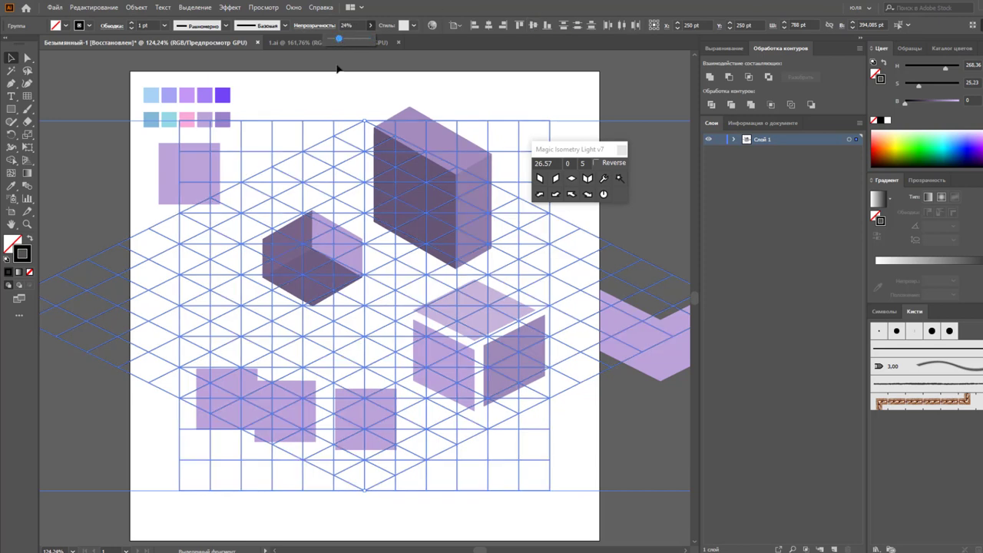
{"action": "left_click", "coordinate": [338, 69]}
Stroke the square grid pale purple and the isometric grid green.
{"action": "left_click", "coordinate": [323, 123]}
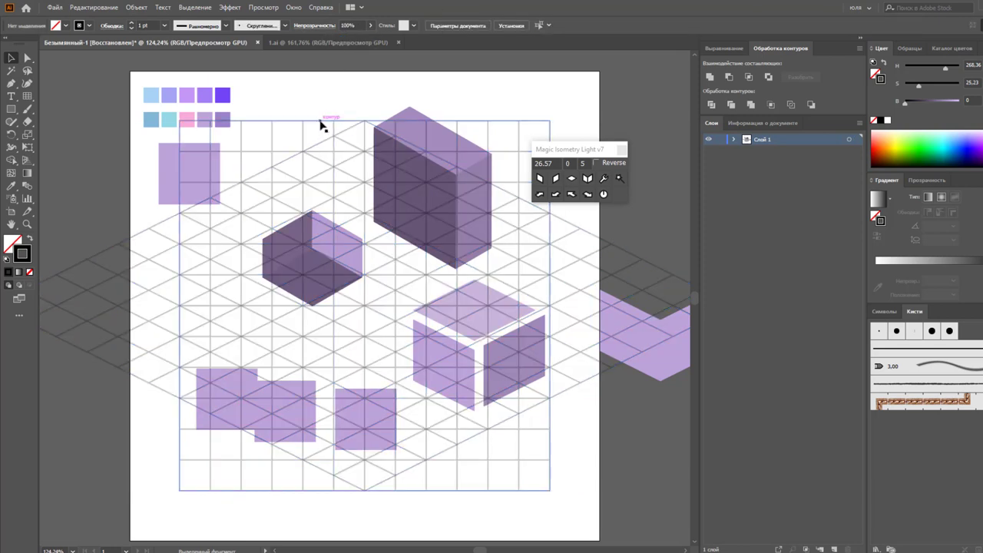
{"action": "left_click", "coordinate": [931, 86]}
{"action": "left_click", "coordinate": [534, 99]}
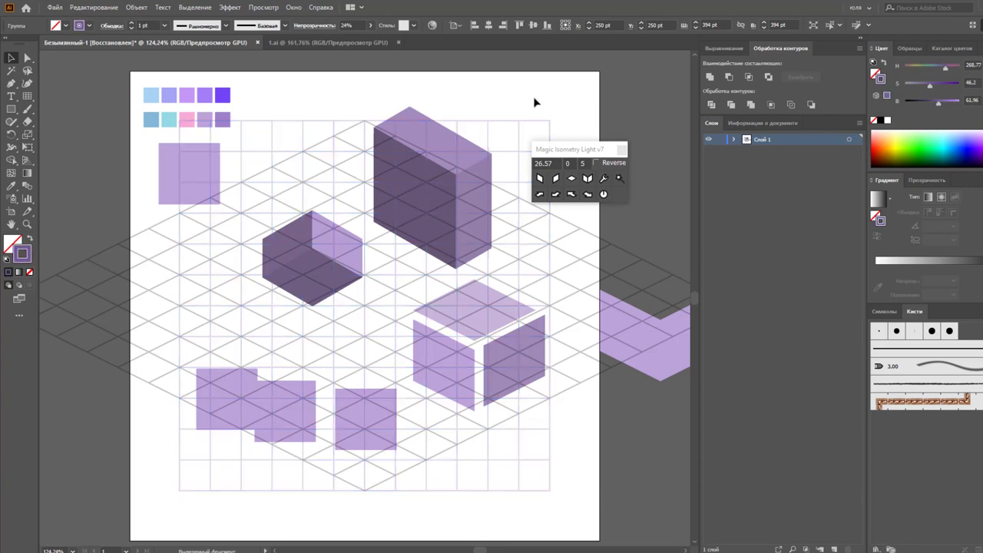
{"action": "left_click", "coordinate": [327, 230]}
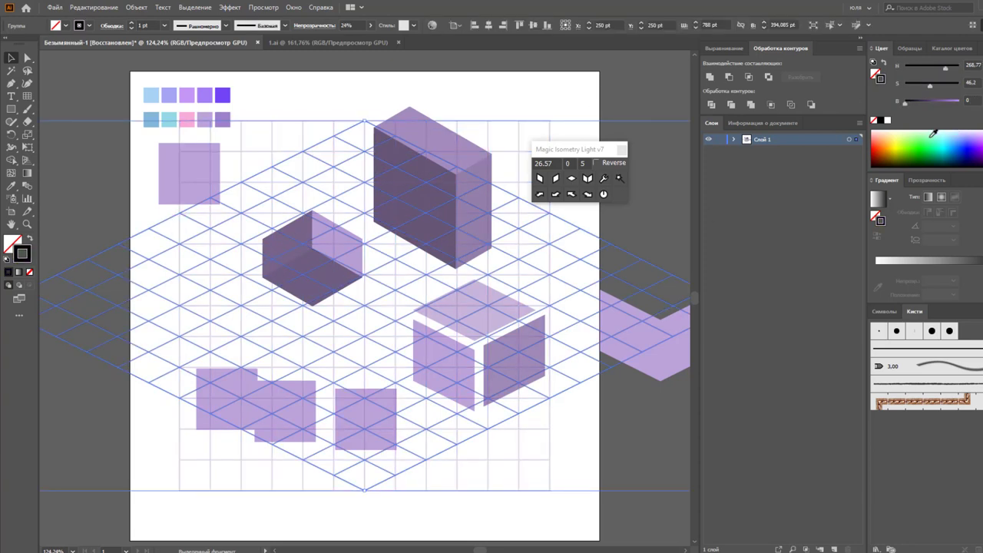
{"action": "left_click", "coordinate": [618, 111]}
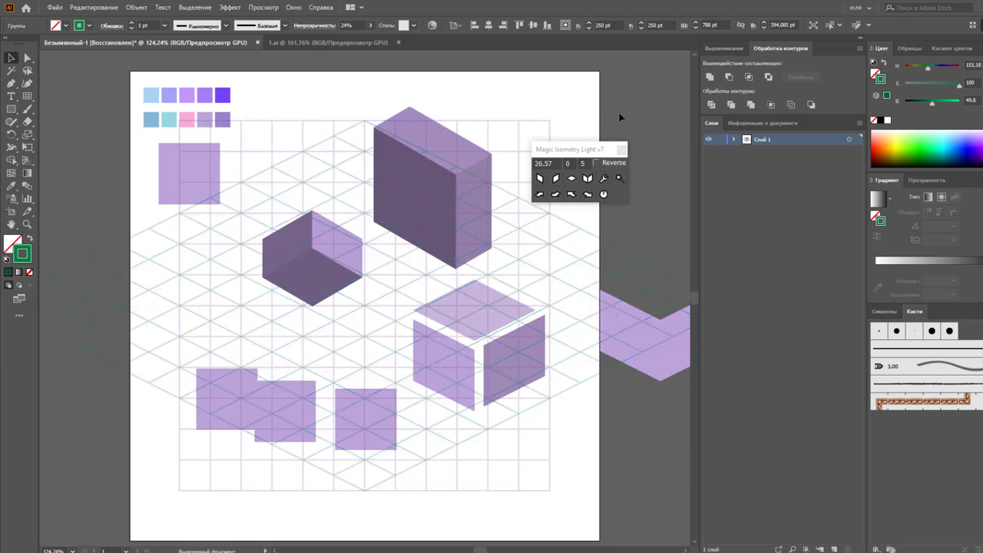
Group the two guide grids and fade the group further to 38% opacity.
{"action": "left_click", "coordinate": [353, 156]}
{"action": "right_click", "coordinate": [351, 146]}
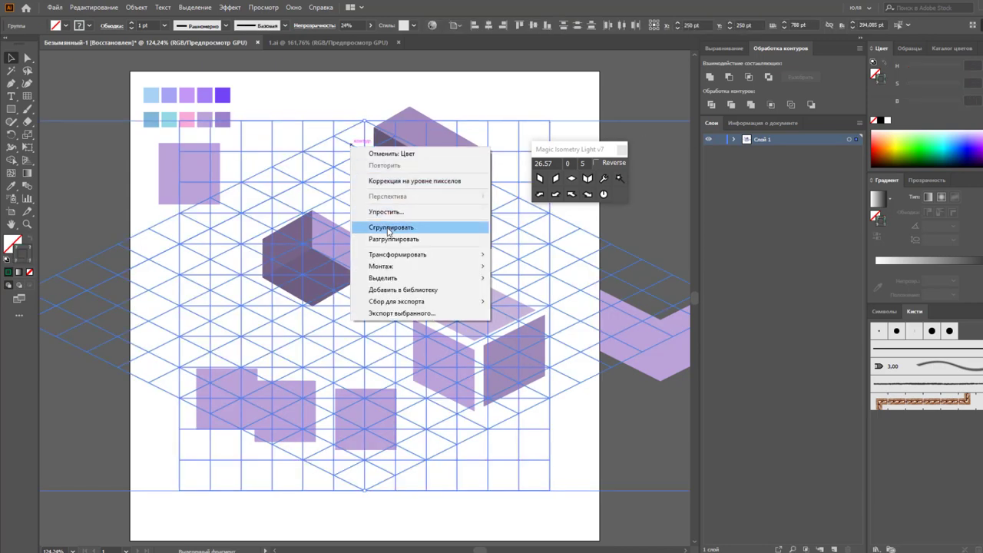
{"action": "left_click", "coordinate": [389, 228]}
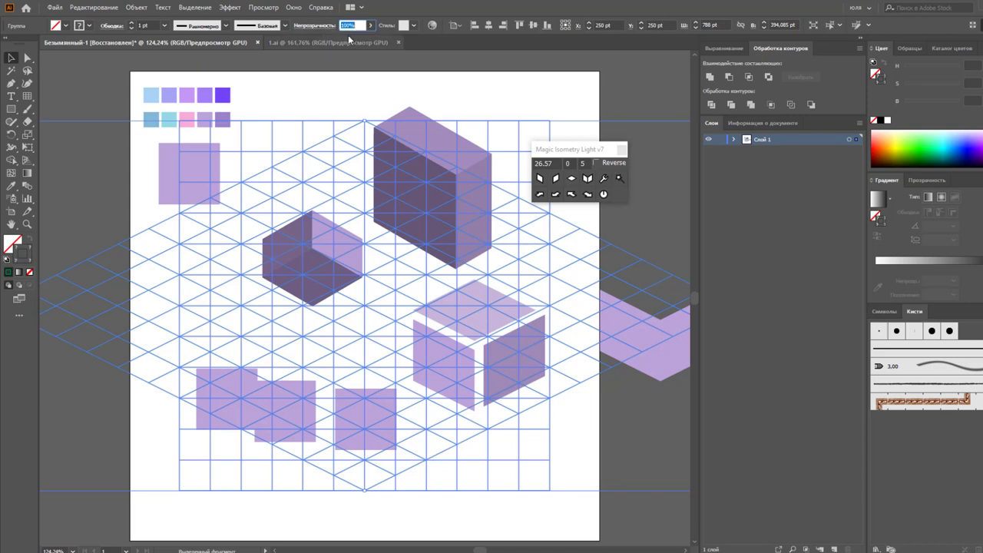
{"action": "left_click_drag", "start_coordinate": [350, 43], "coordinate": [342, 87]}
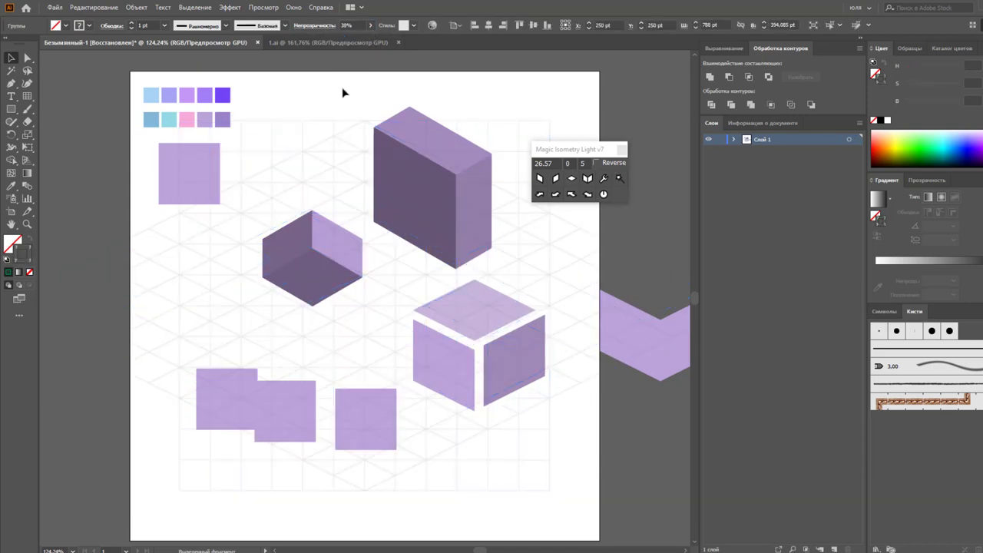
Send the grid group behind all shapes, lock it, and move the small cube onto the grid.
{"action": "right_click", "coordinate": [351, 142]}
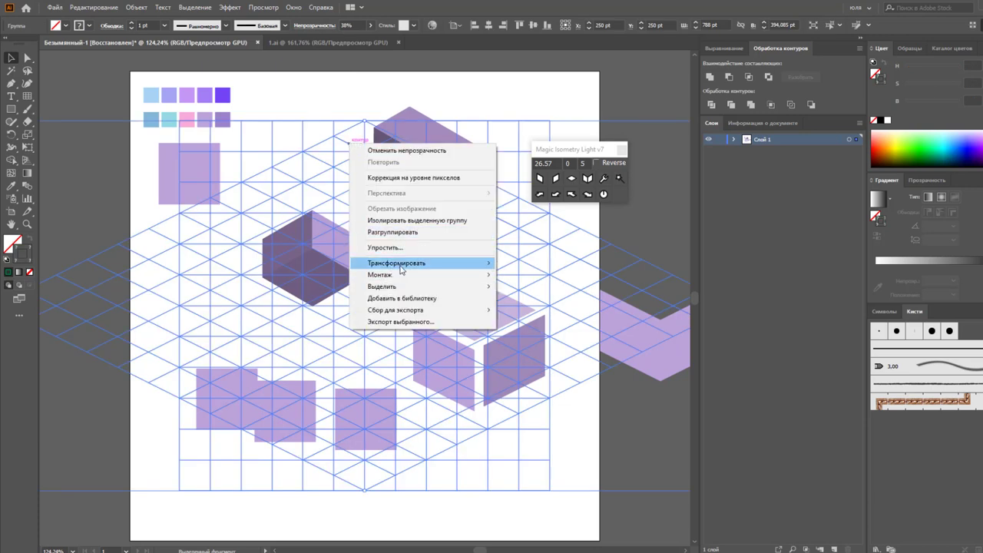
{"action": "mouse_move", "coordinate": [380, 275]}
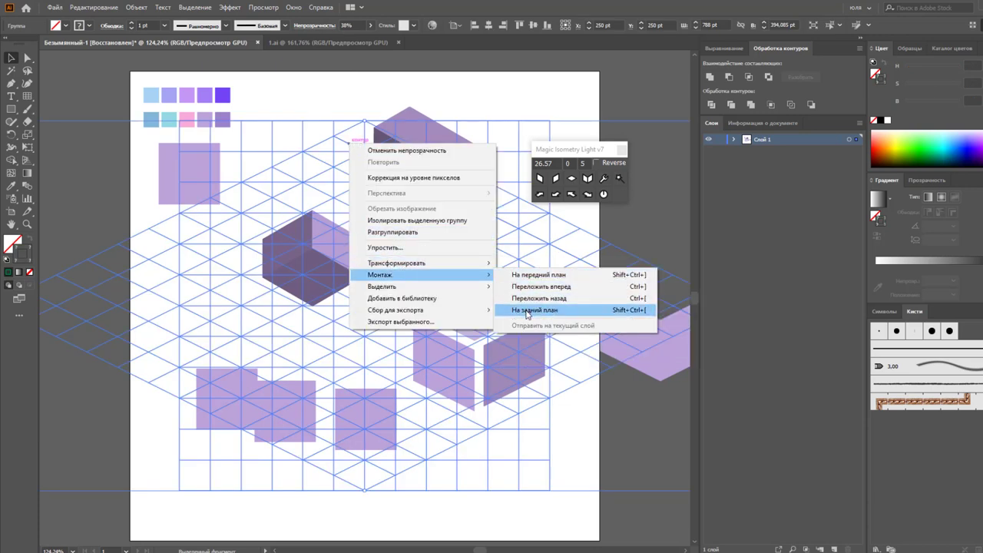
{"action": "left_click", "coordinate": [534, 309]}
{"action": "left_click", "coordinate": [141, 8]}
{"action": "mouse_move", "coordinate": [156, 82]}
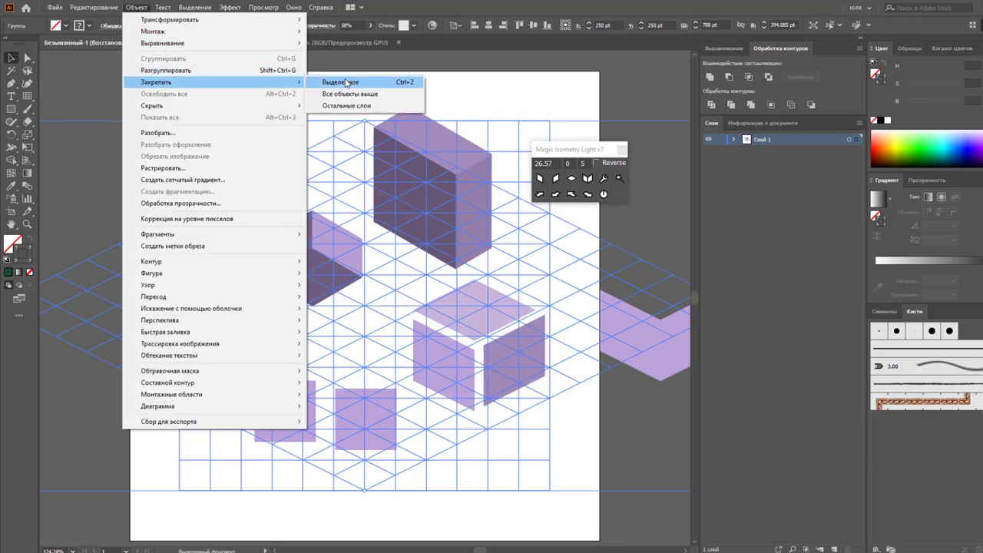
{"action": "left_click", "coordinate": [344, 82]}
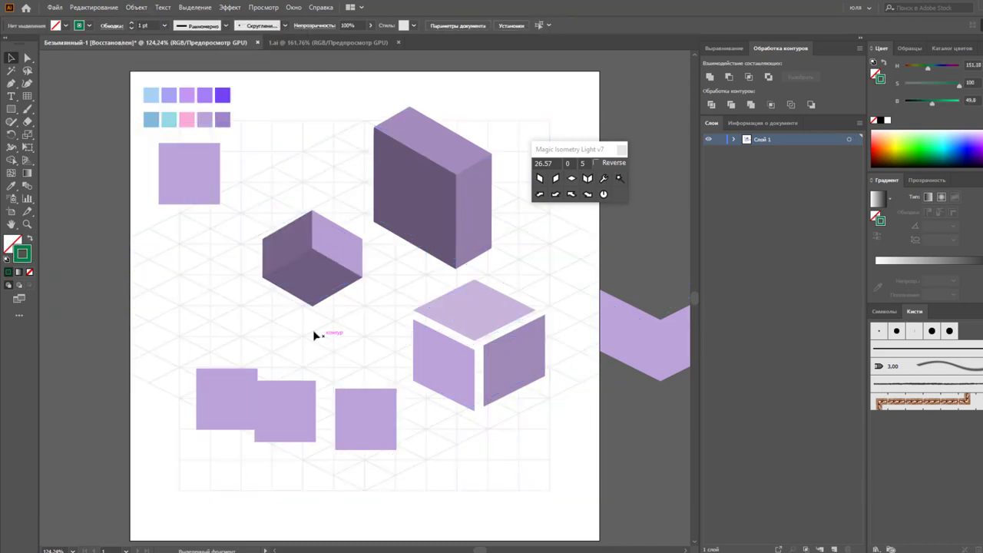
{"action": "left_click_drag", "start_coordinate": [313, 274], "coordinate": [305, 272]}
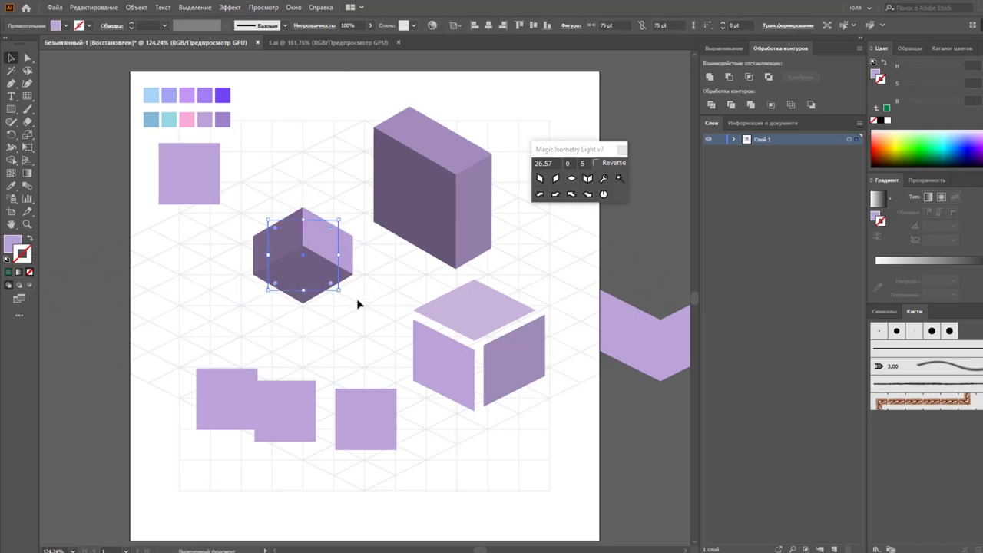
Align the large box and the exploded cube to the isometric grid.
{"action": "left_click_drag", "start_coordinate": [450, 241], "coordinate": [445, 224]}
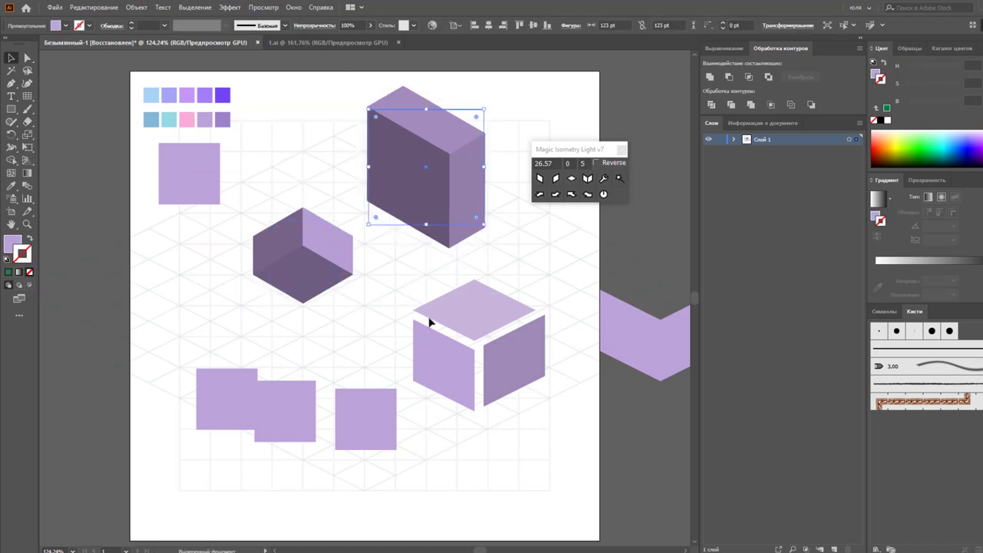
{"action": "left_click_drag", "start_coordinate": [503, 359], "coordinate": [518, 379]}
{"action": "key", "text": "ctrl+shift+a"}
Shift the exploded cube's right face three steps down-right, then three steps back up-left.
{"action": "left_click", "coordinate": [502, 373]}
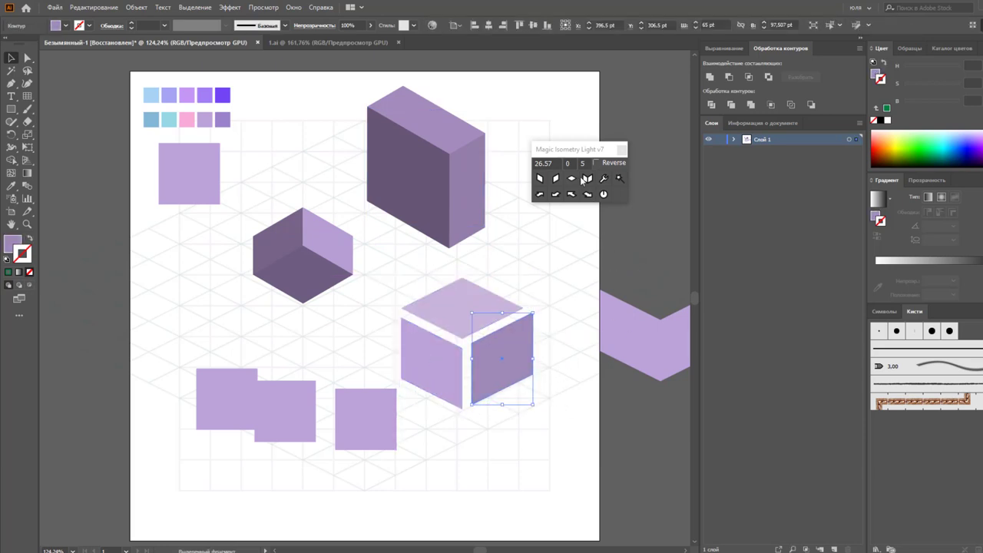
{"action": "left_click", "coordinate": [588, 195]}
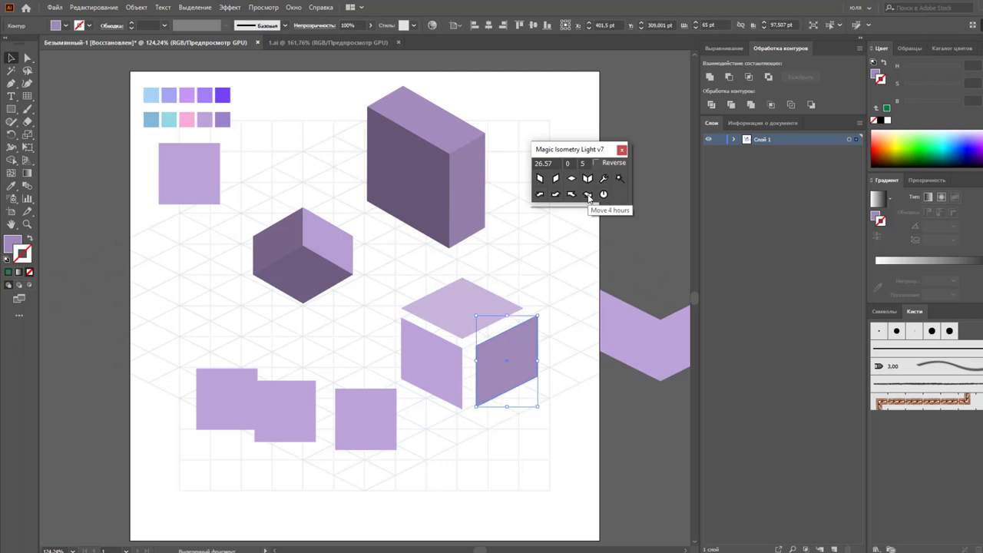
{"action": "left_click", "coordinate": [588, 195]}
{"action": "left_click", "coordinate": [588, 196]}
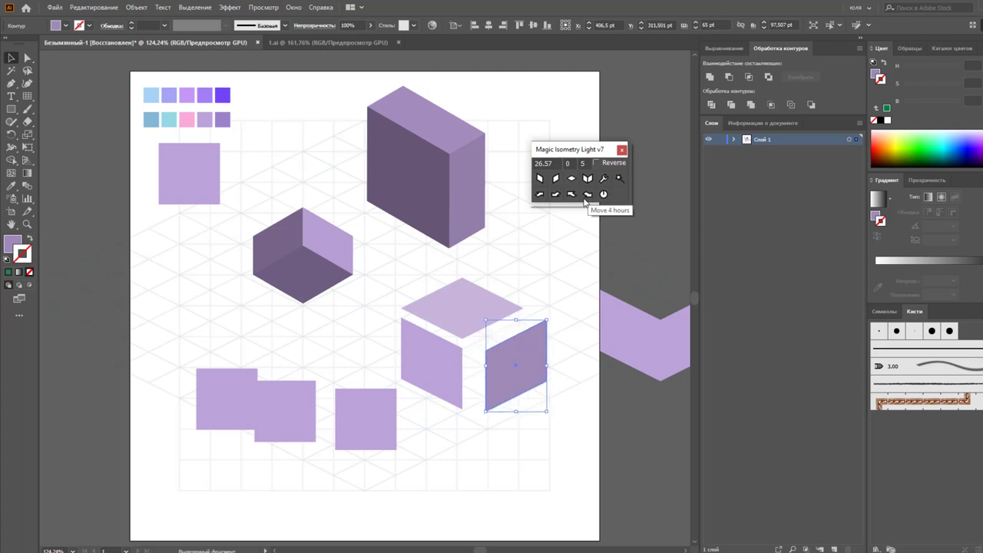
{"action": "left_click", "coordinate": [572, 196]}
{"action": "left_click", "coordinate": [573, 197]}
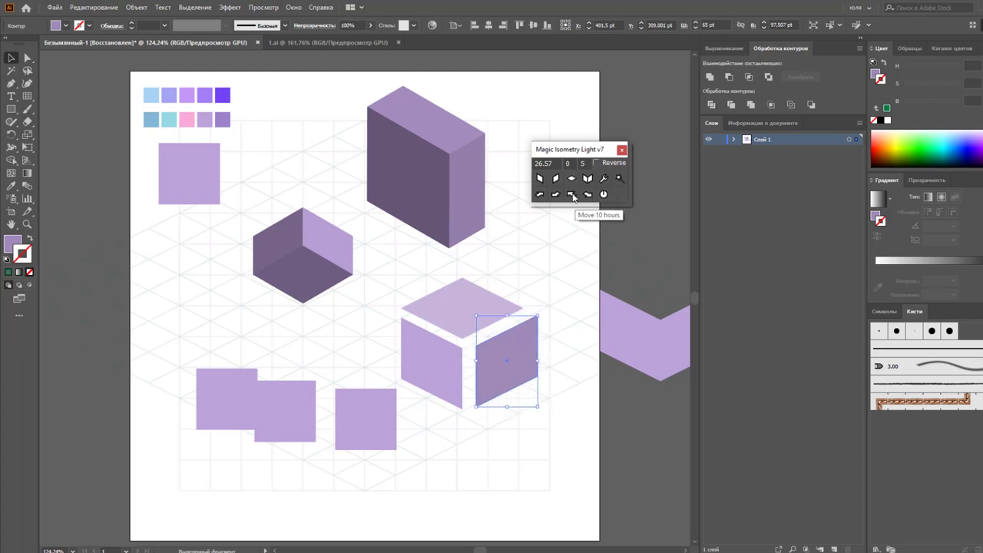
{"action": "left_click", "coordinate": [573, 197]}
{"action": "left_click", "coordinate": [552, 268]}
Shift the exploded cube's left face two steps toward the top face.
{"action": "left_click", "coordinate": [410, 372]}
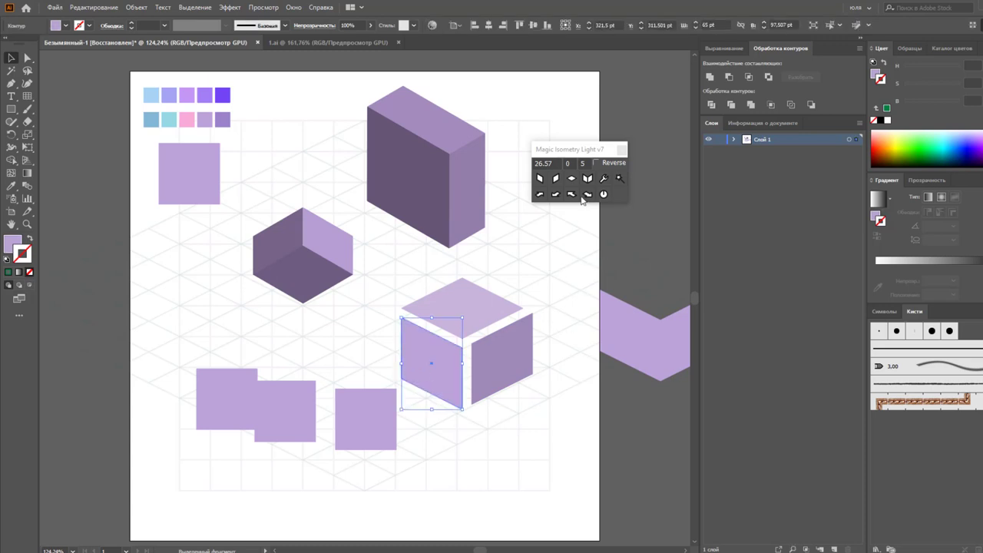
{"action": "left_click", "coordinate": [548, 196]}
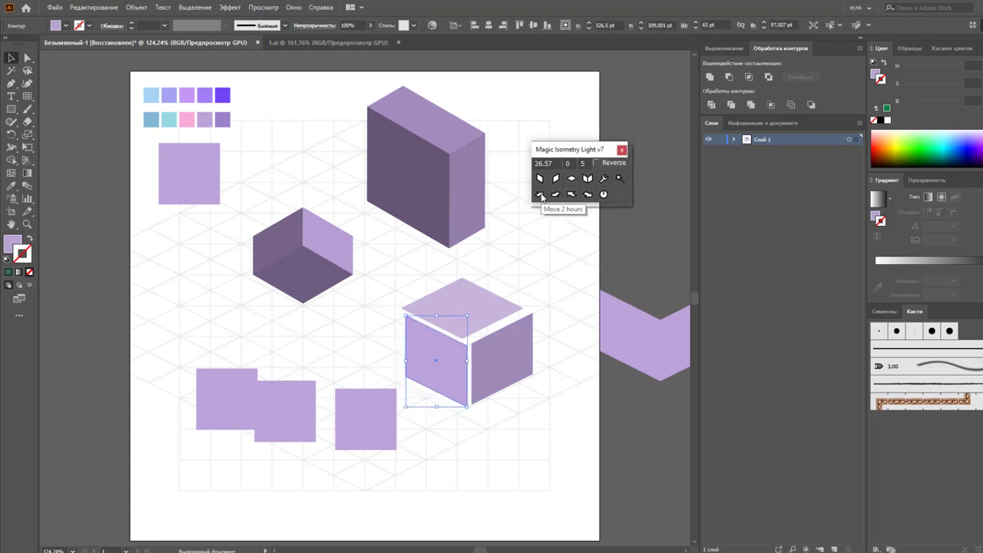
{"action": "left_click", "coordinate": [549, 196]}
{"action": "left_click", "coordinate": [475, 305]}
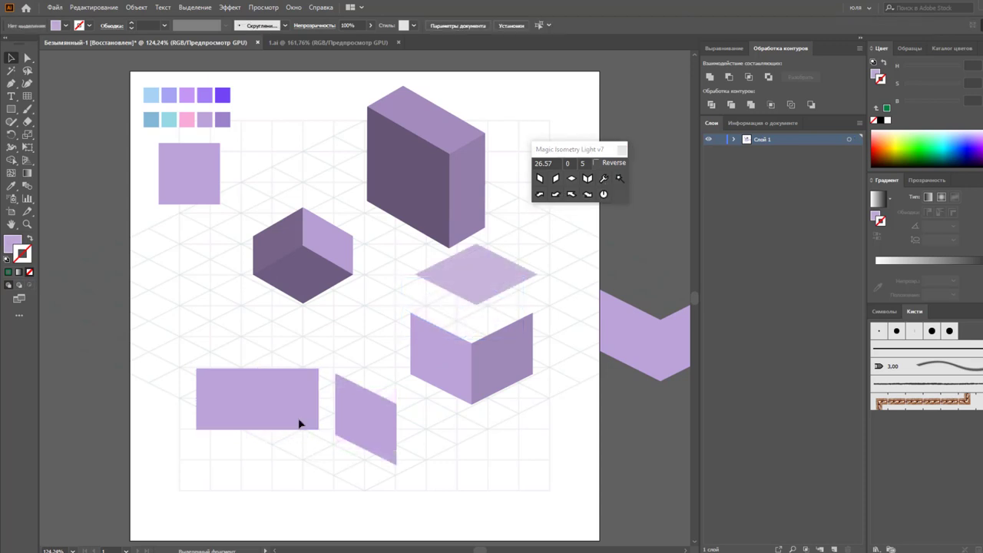
Try turning two staggered squares into isometric faces, then undo back to plain squares.
{"action": "left_click_drag", "start_coordinate": [299, 424], "coordinate": [314, 480]}
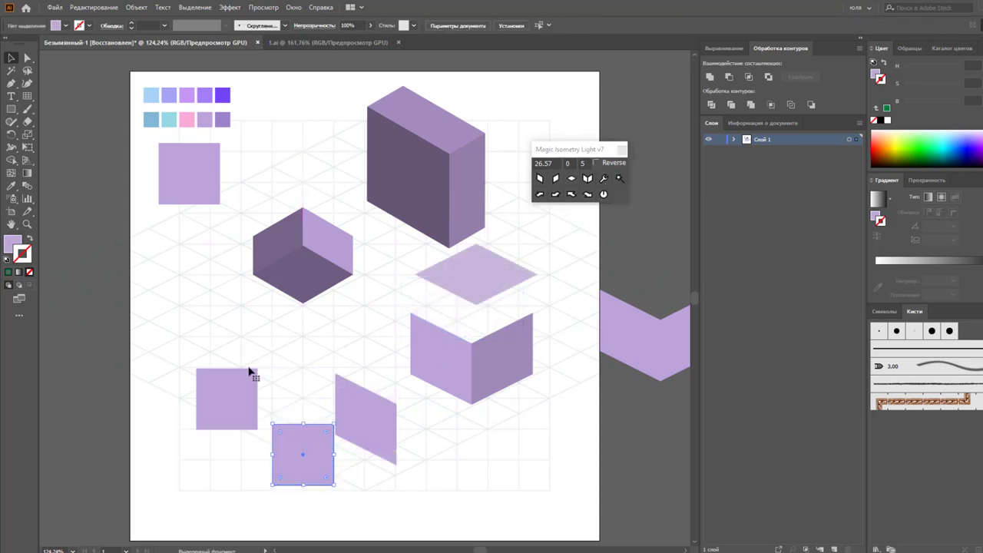
{"action": "left_click", "coordinate": [248, 373], "text": "shift"}
{"action": "left_click", "coordinate": [603, 178]}
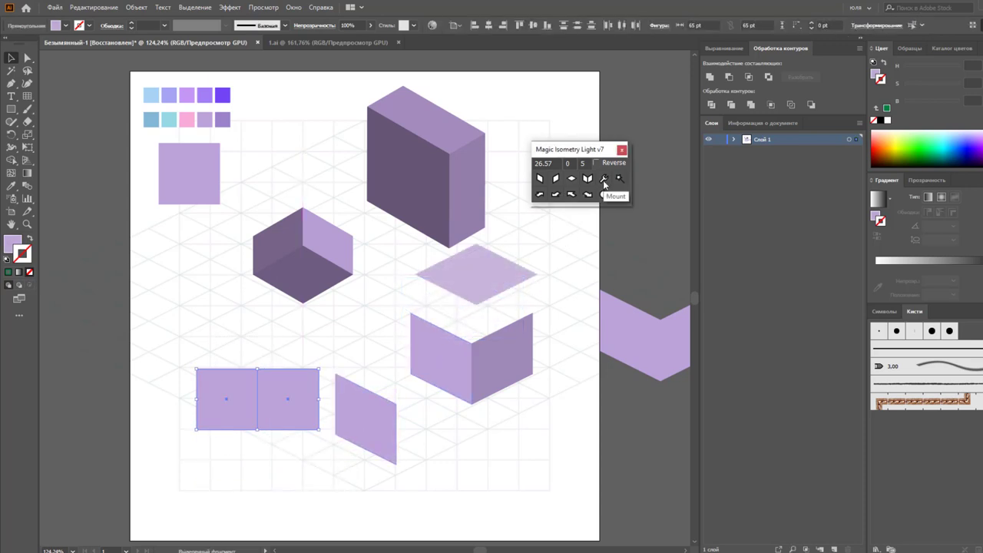
{"action": "left_click_drag", "start_coordinate": [371, 417], "coordinate": [431, 440]}
{"action": "left_click_drag", "start_coordinate": [299, 412], "coordinate": [344, 388]}
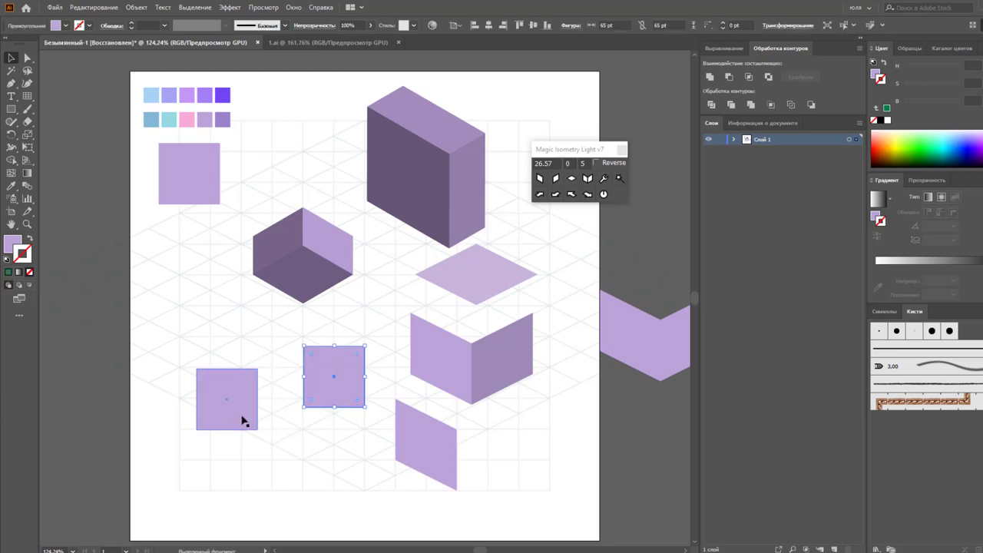
{"action": "mouse_move", "coordinate": [243, 417]}
{"action": "left_mouse_down"}
{"action": "mouse_move", "coordinate": [270, 456]}
{"action": "mouse_move", "coordinate": [277, 365]}
{"action": "left_mouse_up"}
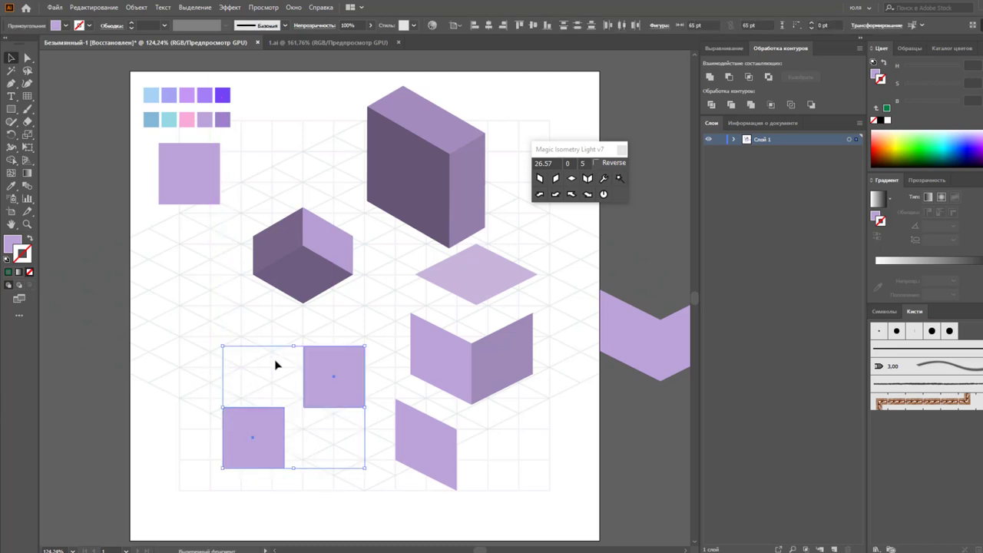
{"action": "left_click", "coordinate": [619, 178]}
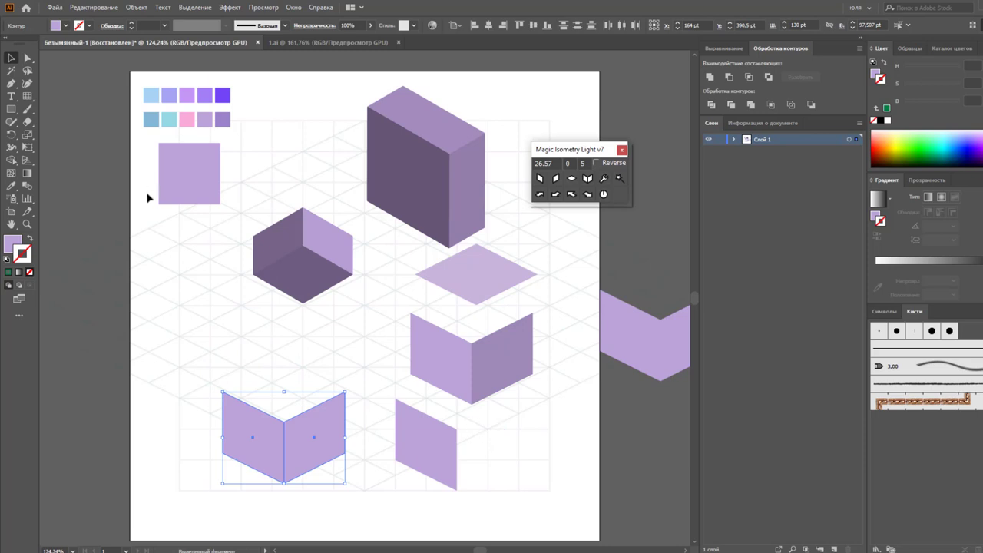
{"action": "left_click", "coordinate": [176, 328]}
{"action": "key", "text": "ctrl+z"}
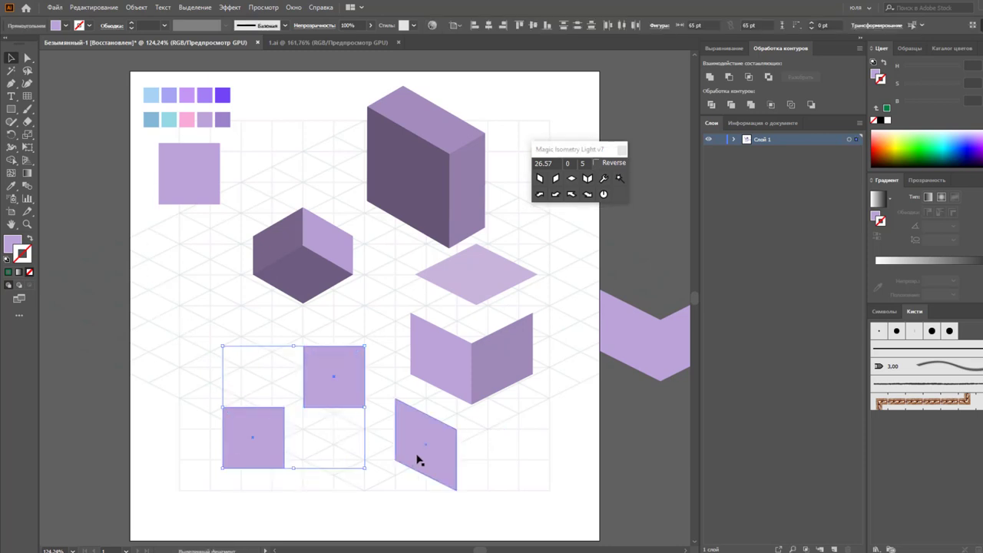
{"action": "key", "text": "ctrl+z"}
Arrange three squares and mount them into an isometric cube.
{"action": "left_click_drag", "start_coordinate": [314, 406], "coordinate": [275, 488]}
{"action": "left_click_drag", "start_coordinate": [372, 495], "coordinate": [188, 361]}
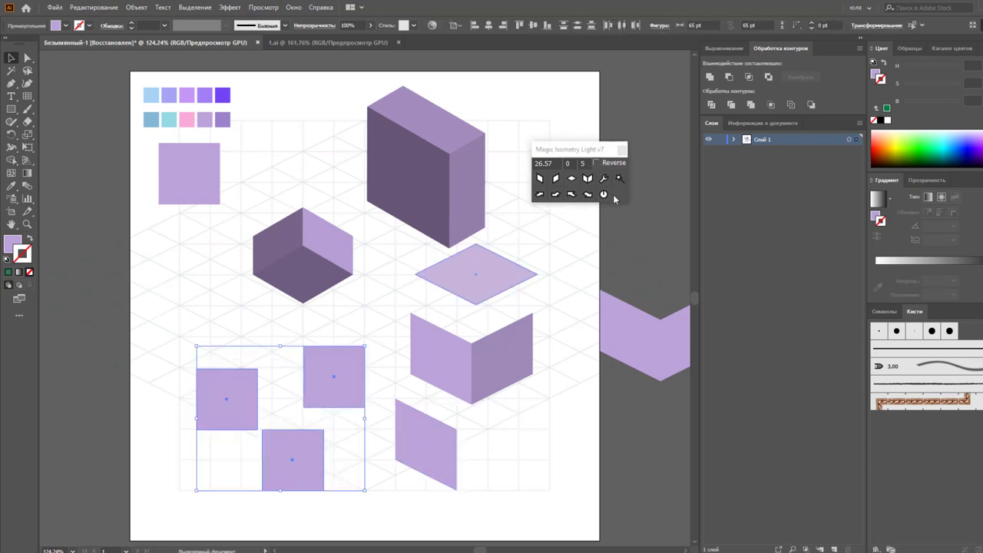
{"action": "left_click", "coordinate": [620, 179]}
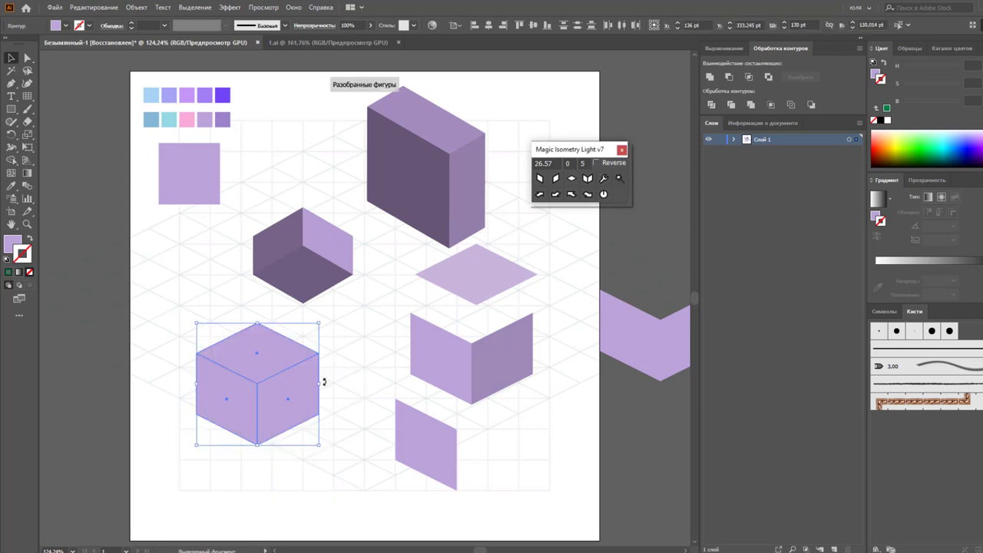
{"action": "left_click", "coordinate": [361, 388]}
Move the lone parallelogram up-right and test pulling the cube's faces apart, then undo.
{"action": "left_click_drag", "start_coordinate": [426, 438], "coordinate": [540, 420]}
{"action": "left_click_drag", "start_coordinate": [305, 404], "coordinate": [378, 435]}
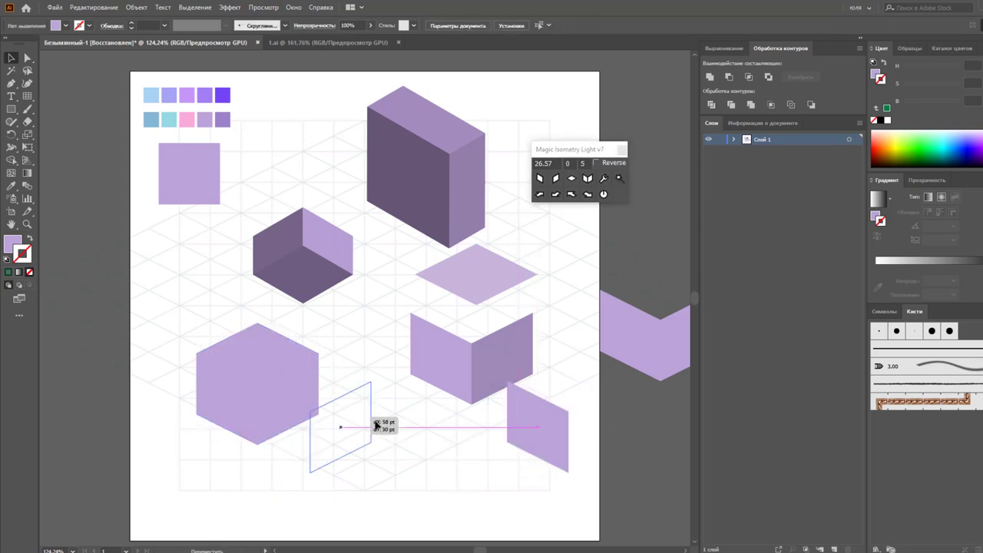
{"action": "left_click_drag", "start_coordinate": [250, 393], "coordinate": [234, 422]}
{"action": "key", "text": "ctrl+z"}
{"action": "key", "text": "ctrl+z"}
{"action": "key", "text": "ctrl+z"}
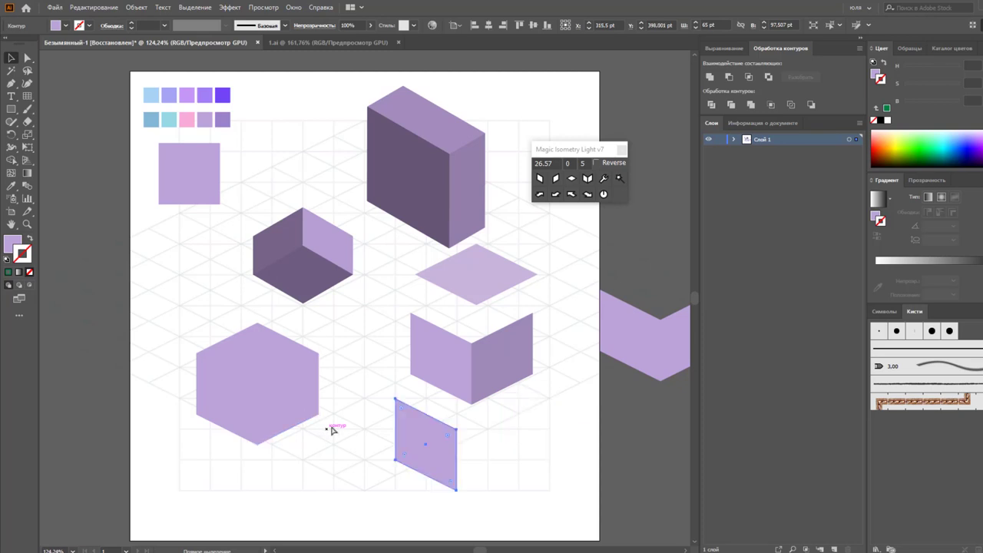
{"action": "key", "text": "ctrl+z"}
Shift the parallelogram further right and rebuild the three lower-left squares into a cube.
{"action": "left_click_drag", "start_coordinate": [448, 442], "coordinate": [537, 441]}
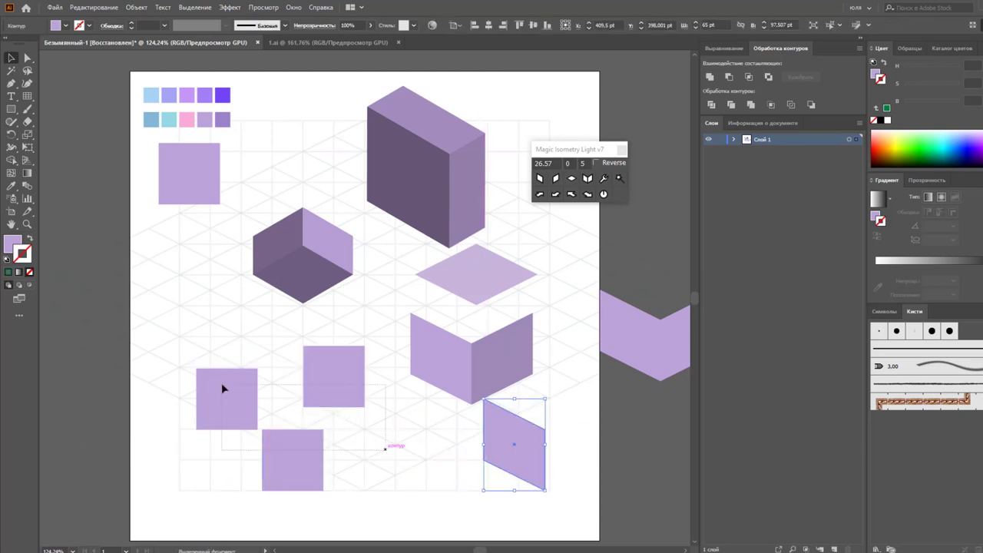
{"action": "left_click", "coordinate": [221, 383]}
{"action": "left_click", "coordinate": [603, 194]}
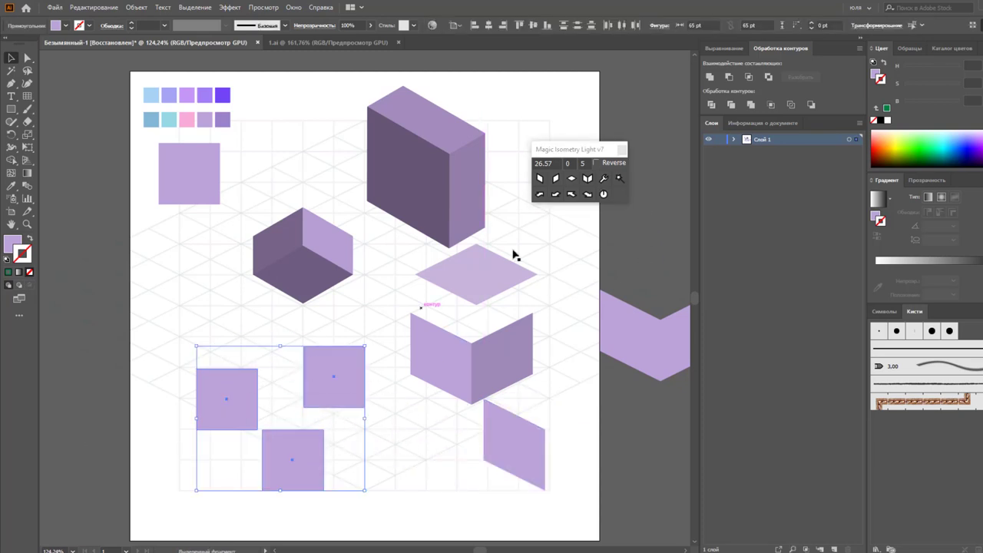
{"action": "left_click", "coordinate": [620, 179]}
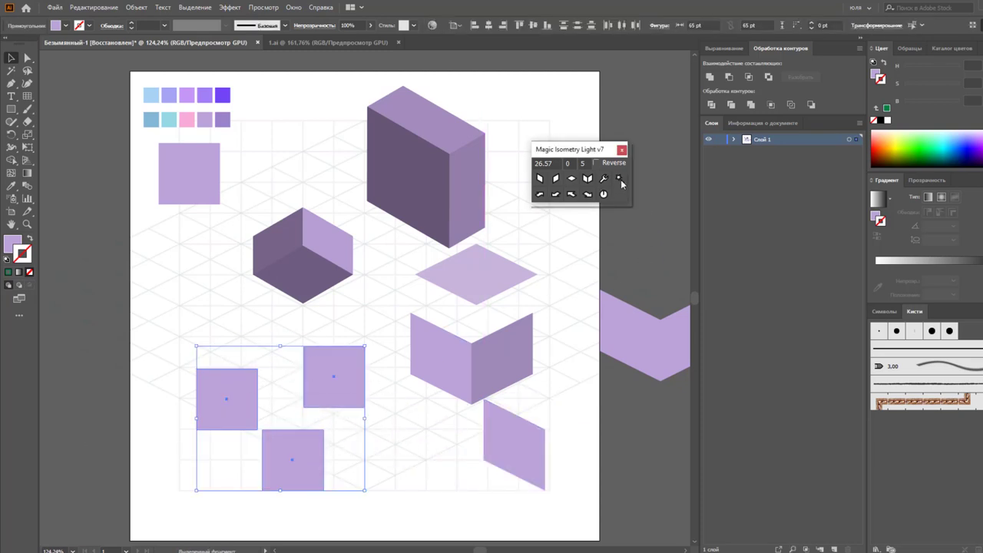
{"action": "left_click", "coordinate": [390, 412]}
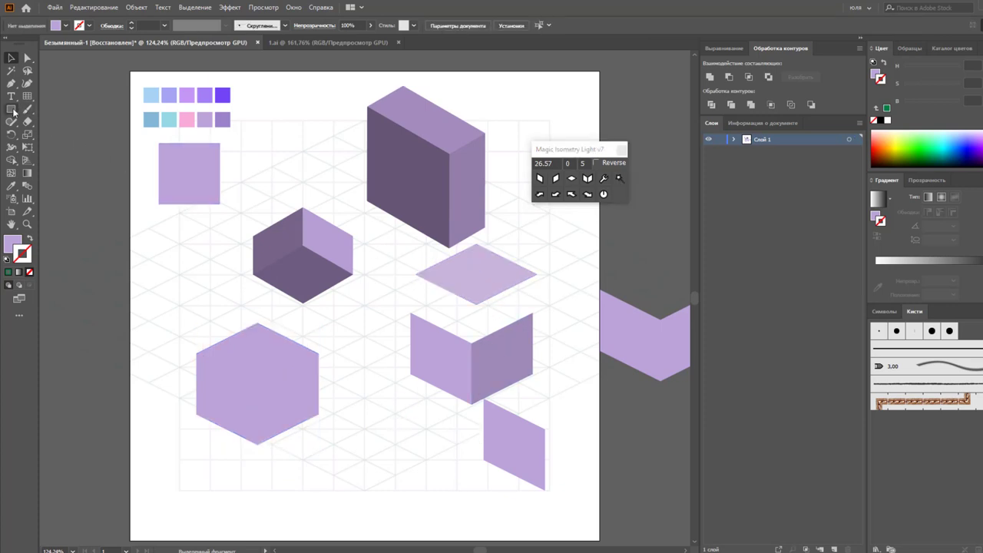
Rebuild the three-square cube with a spare square copied below, and move it up-left.
{"action": "key", "text": "ctrl+z"}
{"action": "left_click", "coordinate": [366, 368]}
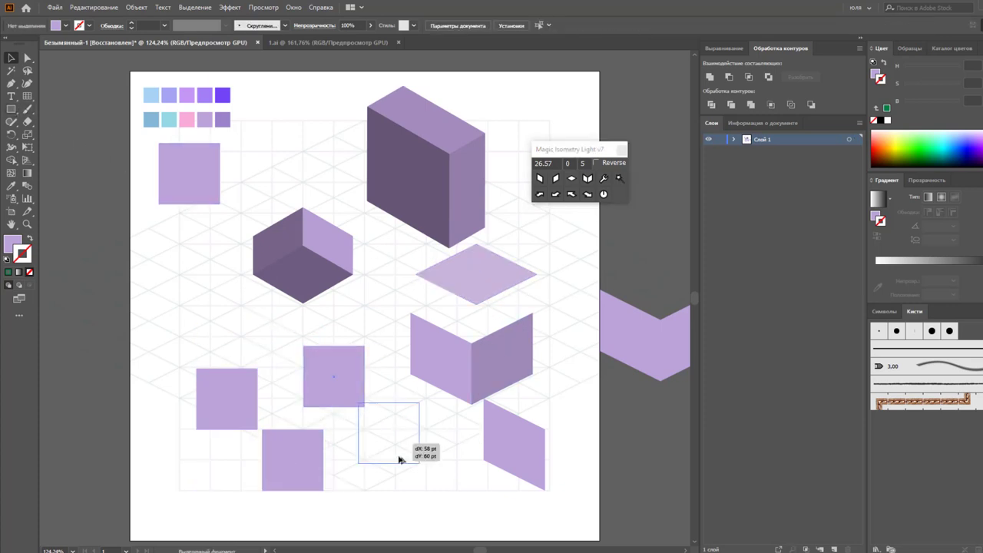
{"action": "left_click_drag", "start_coordinate": [349, 404], "coordinate": [425, 480]}
{"action": "left_click_drag", "start_coordinate": [188, 357], "coordinate": [326, 452]}
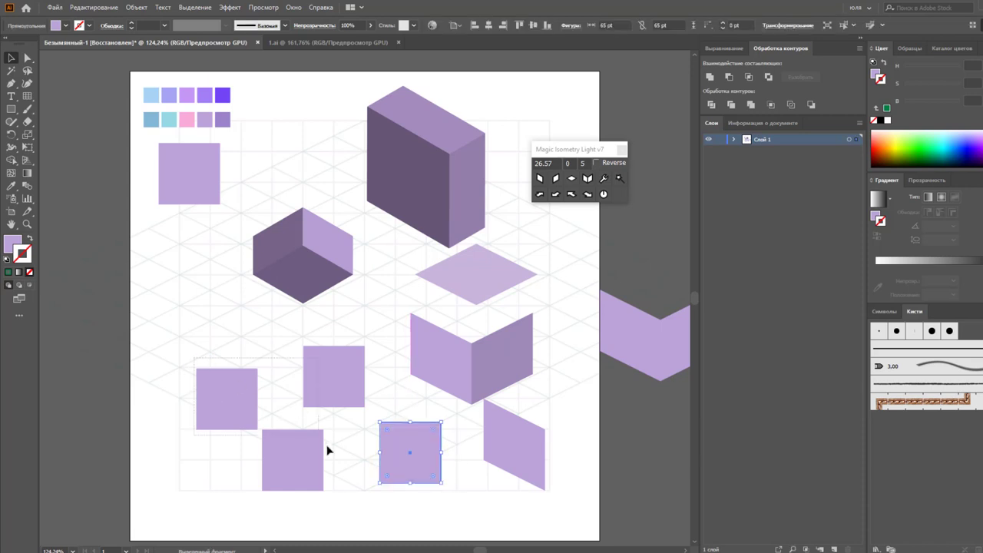
{"action": "left_click", "coordinate": [620, 182]}
{"action": "left_click_drag", "start_coordinate": [321, 415], "coordinate": [261, 342]}
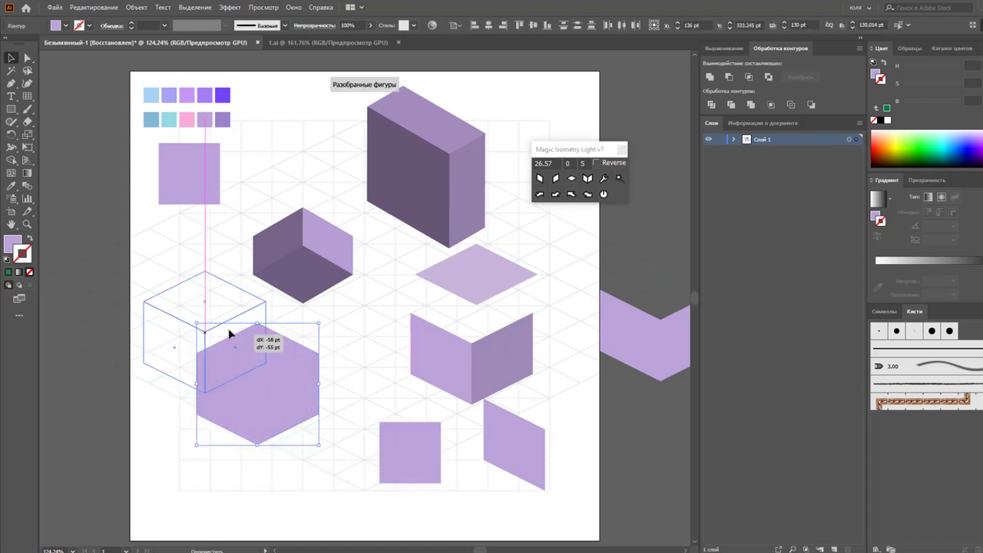
{"action": "left_click", "coordinate": [331, 403]}
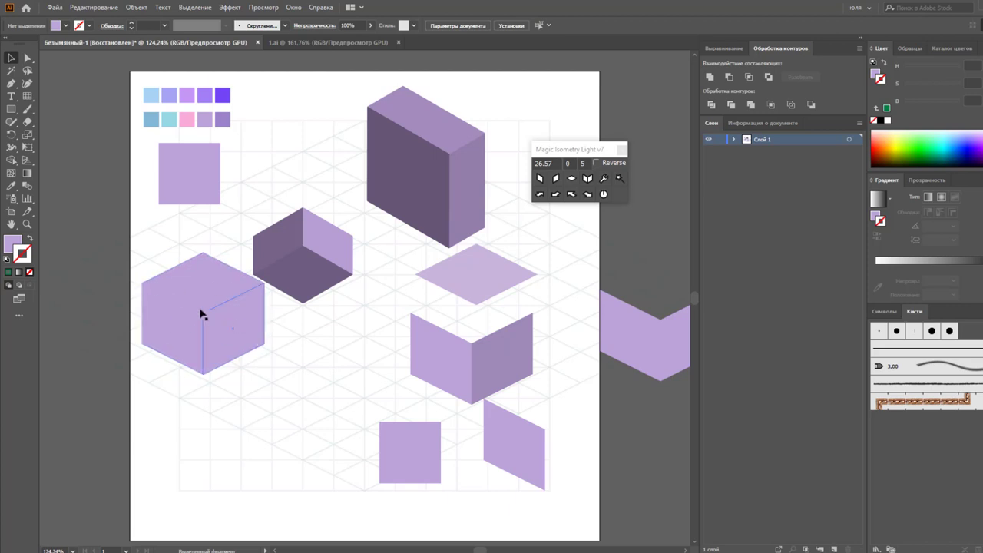
Duplicate a bottom square and join the two squares into one wide rectangle.
{"action": "left_click_drag", "start_coordinate": [414, 467], "coordinate": [345, 447]}
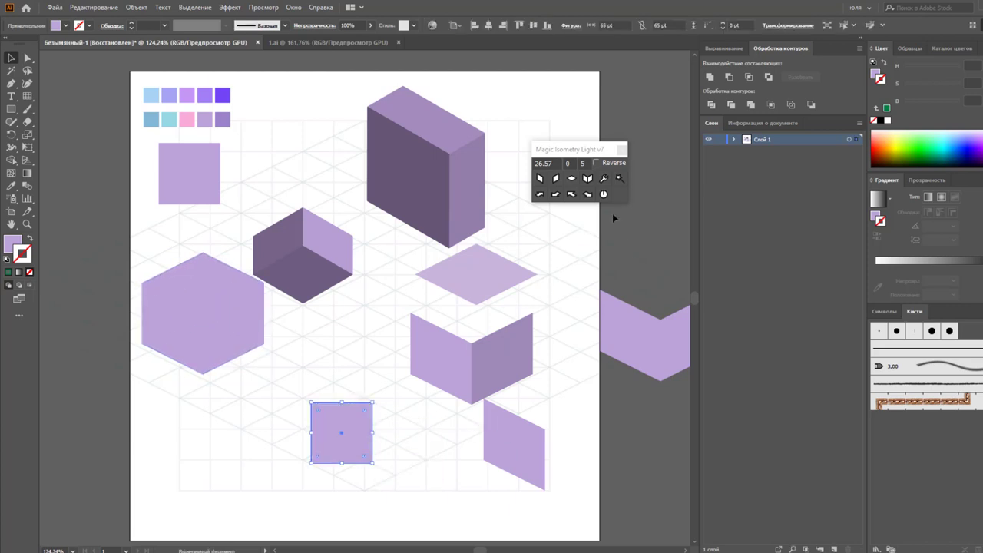
{"action": "left_click", "coordinate": [603, 178]}
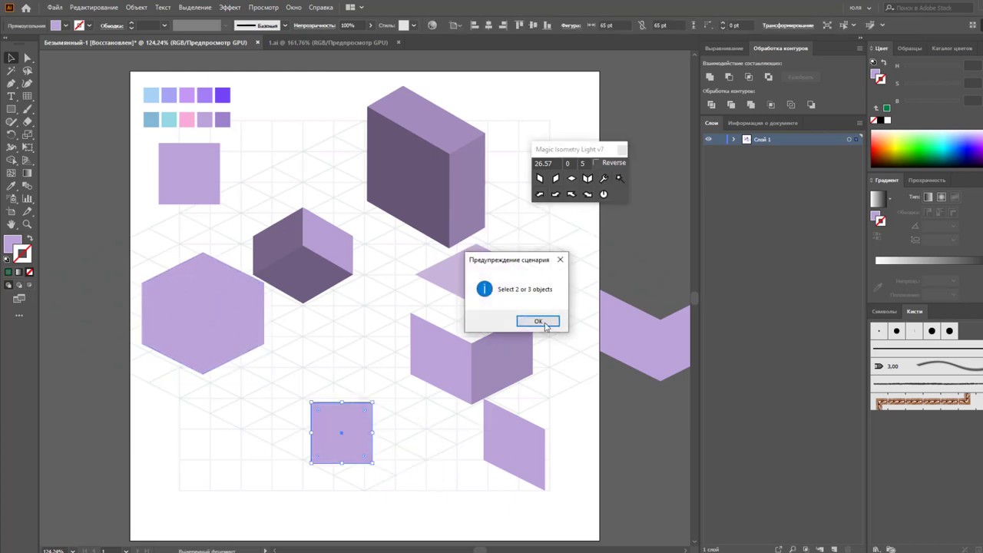
{"action": "left_click", "coordinate": [543, 324]}
{"action": "mouse_move", "coordinate": [368, 438]}
{"action": "left_mouse_down"}
{"action": "mouse_move", "coordinate": [299, 442]}
{"action": "mouse_move", "coordinate": [330, 361]}
{"action": "left_mouse_up"}
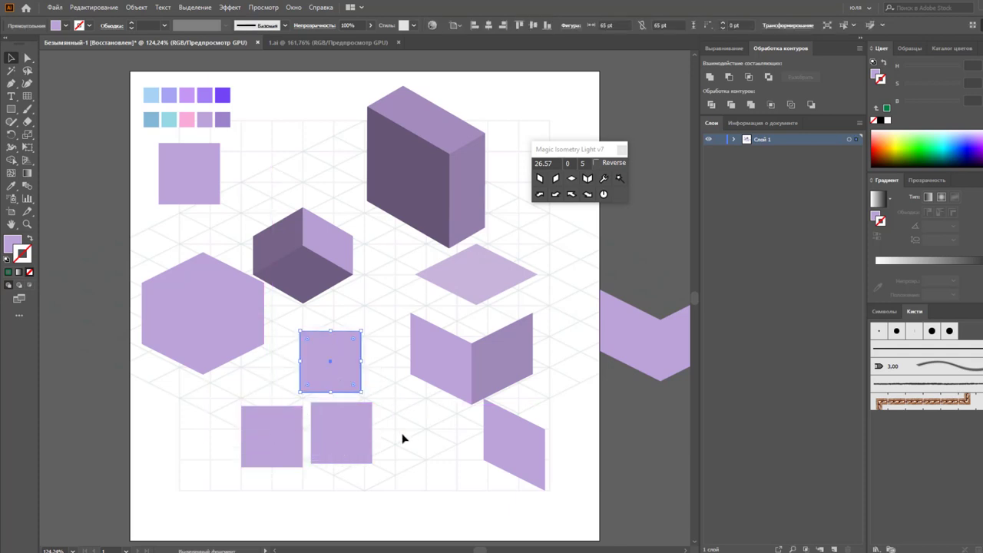
{"action": "left_click_drag", "start_coordinate": [413, 422], "coordinate": [259, 483]}
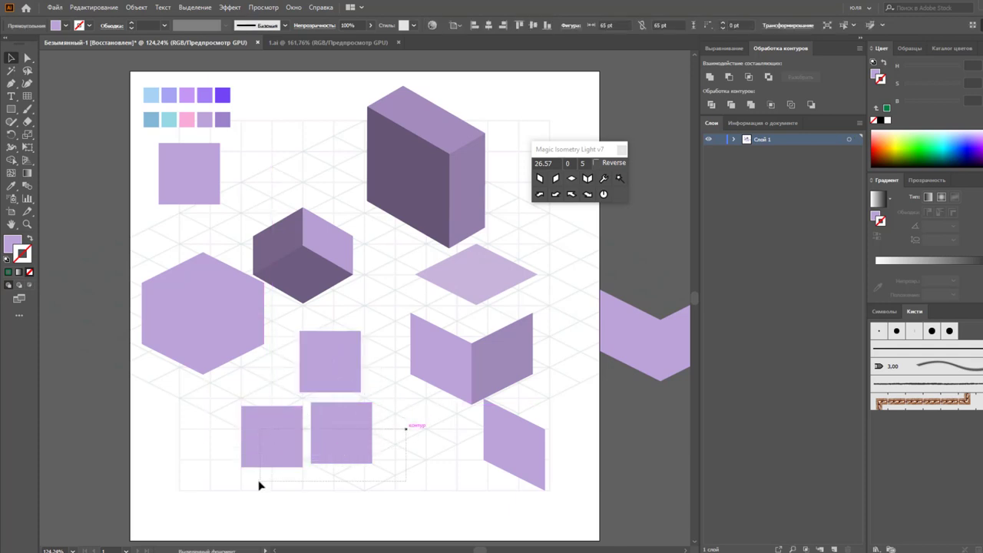
{"action": "left_click", "coordinate": [602, 193]}
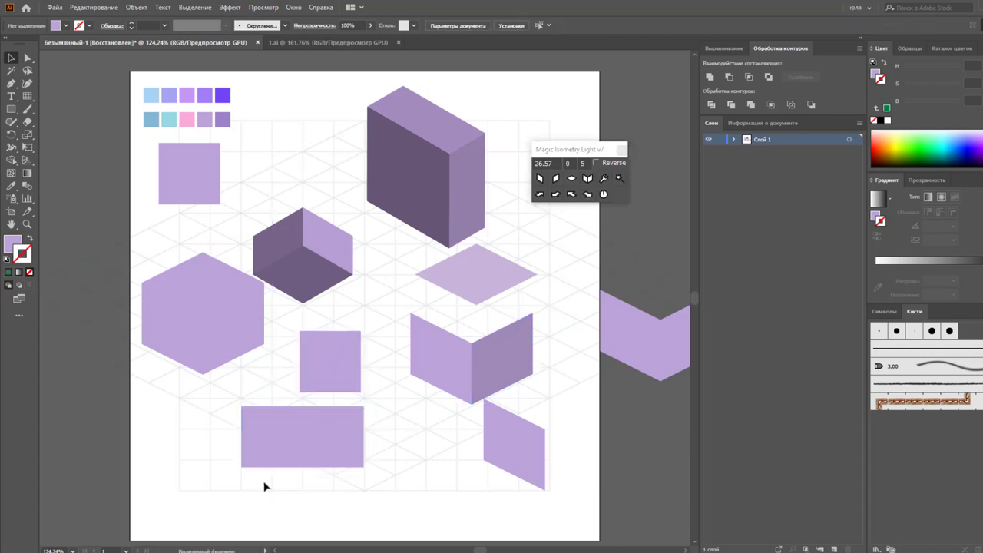
Undo the rectangle join and reposition the squares and the open box's side faces.
{"action": "key", "text": "ctrl+z"}
{"action": "left_click_drag", "start_coordinate": [312, 445], "coordinate": [376, 422]}
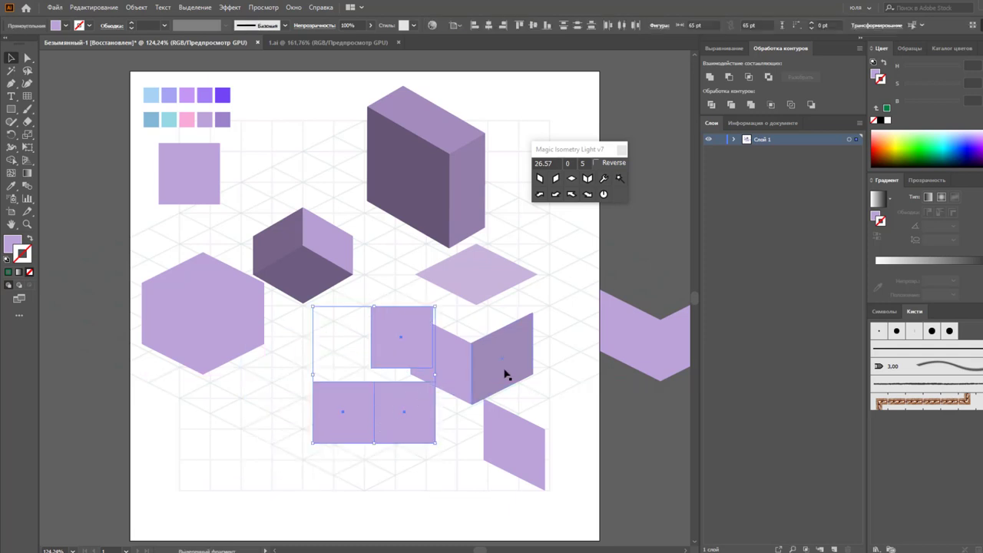
{"action": "left_click_drag", "start_coordinate": [506, 373], "coordinate": [554, 367]}
{"action": "left_click", "coordinate": [487, 340], "text": "shift"}
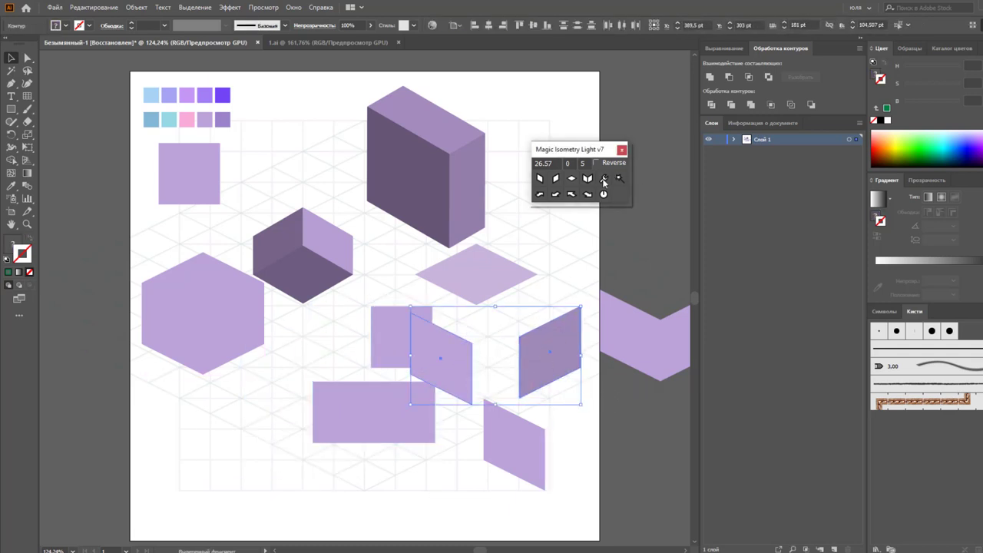
{"action": "key", "text": "ctrl+z"}
{"action": "left_click_drag", "start_coordinate": [516, 362], "coordinate": [568, 396]}
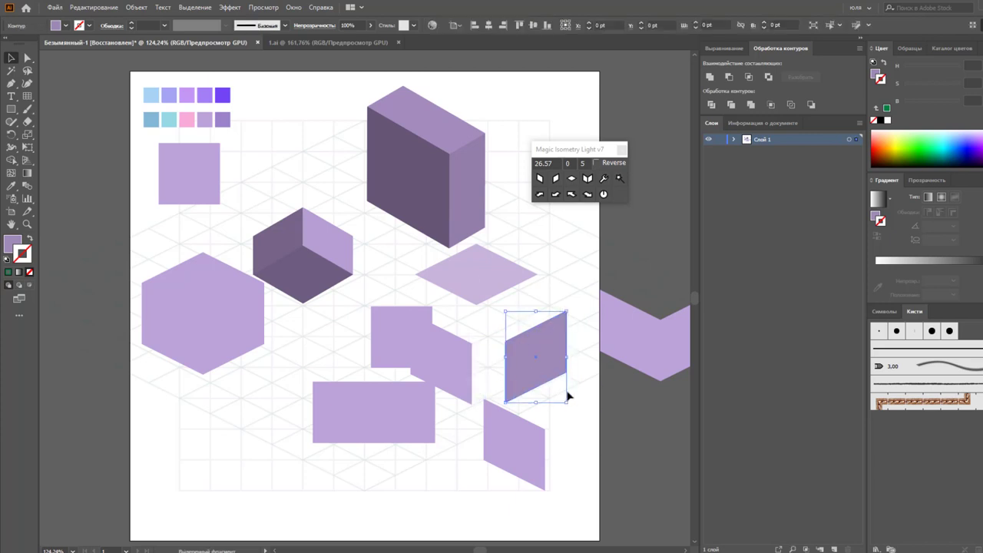
Mount the light diamond and both side faces into a cube, and move a square to the bottom.
{"action": "mouse_move", "coordinate": [459, 295]}
{"action": "left_mouse_down"}
{"action": "mouse_move", "coordinate": [515, 338]}
{"action": "mouse_move", "coordinate": [599, 317]}
{"action": "left_mouse_up"}
{"action": "left_click", "coordinate": [604, 178]}
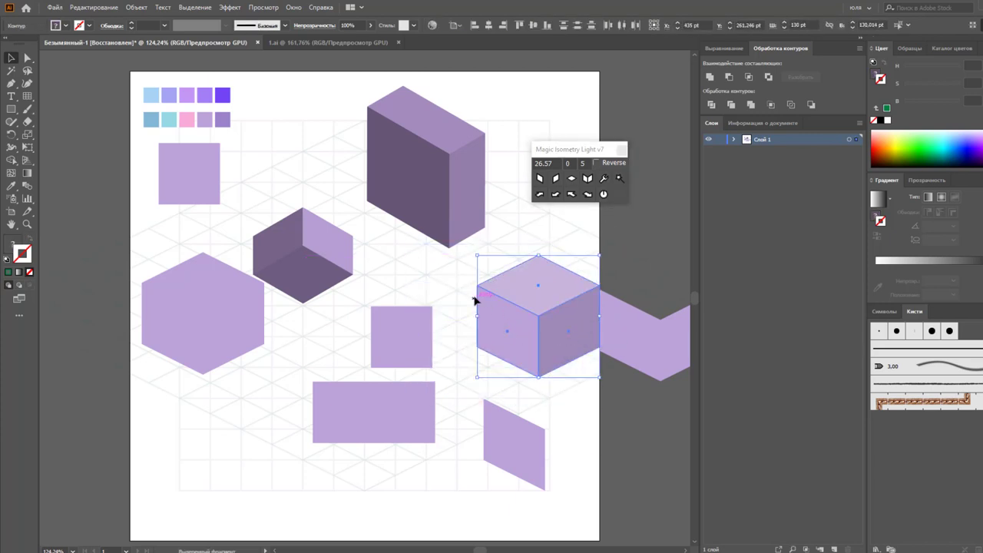
{"action": "left_click", "coordinate": [474, 299]}
{"action": "left_click_drag", "start_coordinate": [407, 346], "coordinate": [332, 499]}
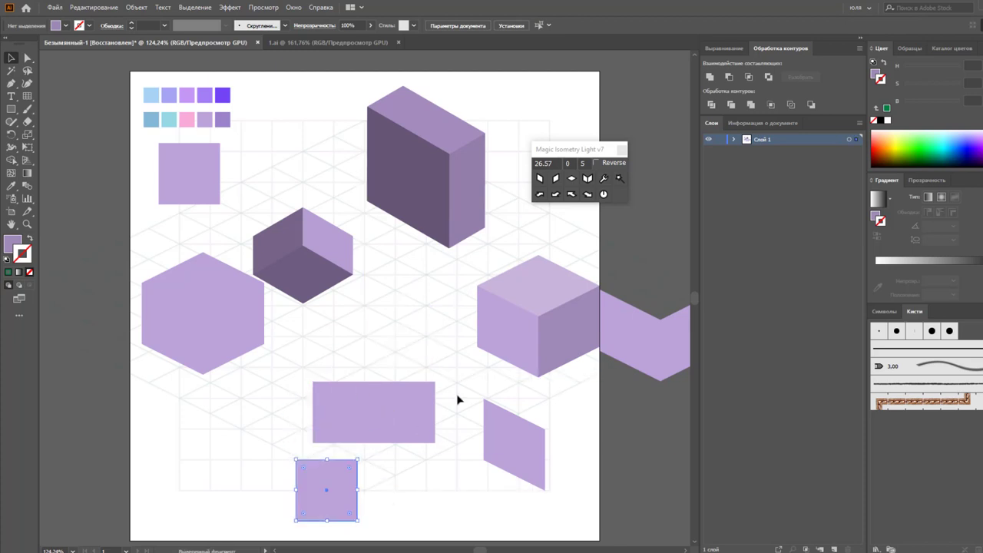
Convert the square into reversed isometric faces and arrange them into a chevron.
{"action": "left_click", "coordinate": [622, 165]}
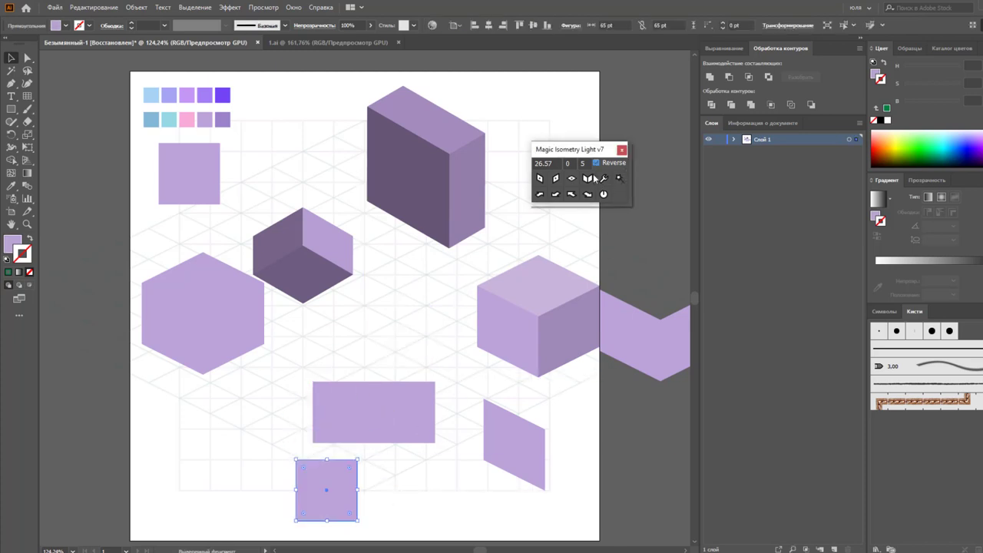
{"action": "left_click", "coordinate": [588, 179]}
{"action": "left_click_drag", "start_coordinate": [391, 408], "coordinate": [451, 339]}
{"action": "left_click_drag", "start_coordinate": [390, 477], "coordinate": [401, 448]}
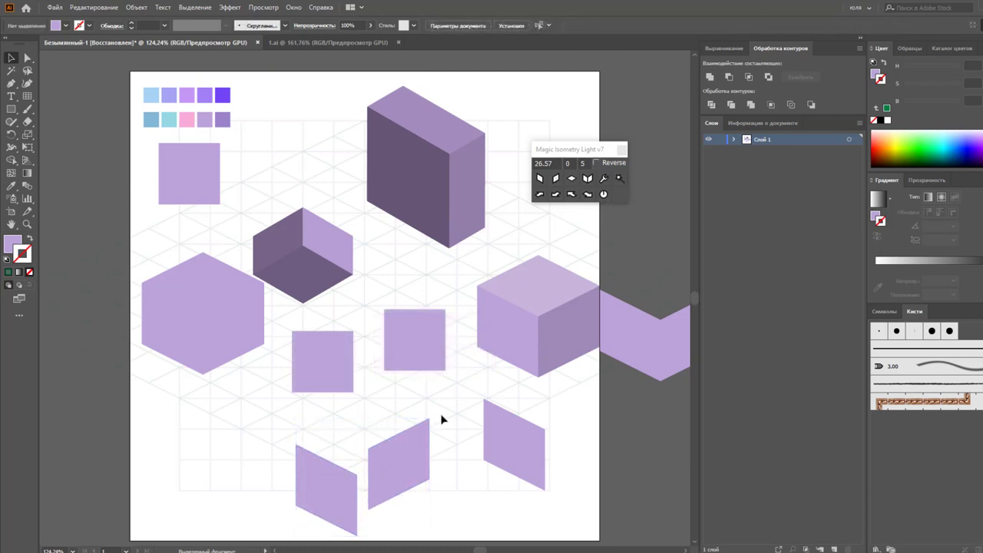
{"action": "left_click_drag", "start_coordinate": [414, 453], "coordinate": [421, 464]}
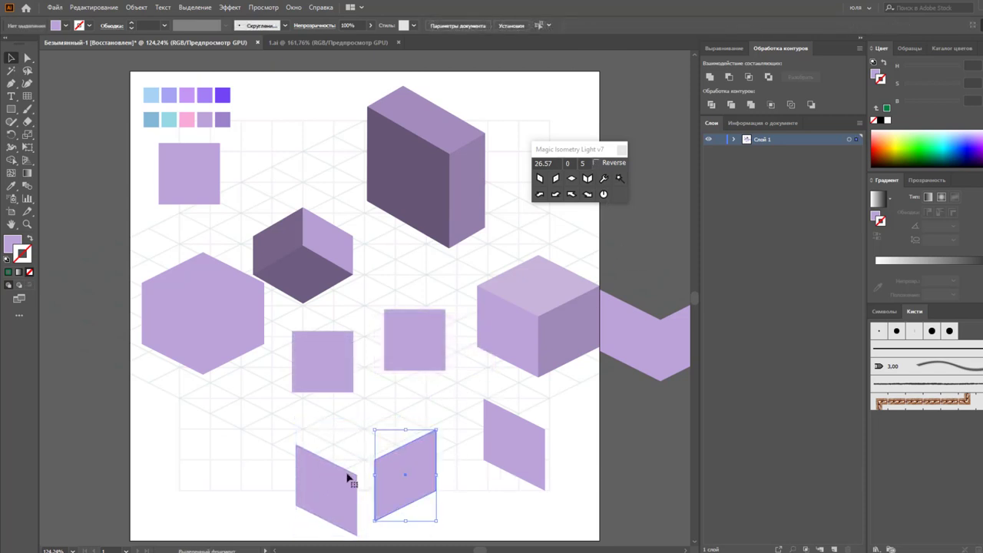
{"action": "left_click_drag", "start_coordinate": [351, 471], "coordinate": [360, 459]}
{"action": "left_click", "coordinate": [361, 439]}
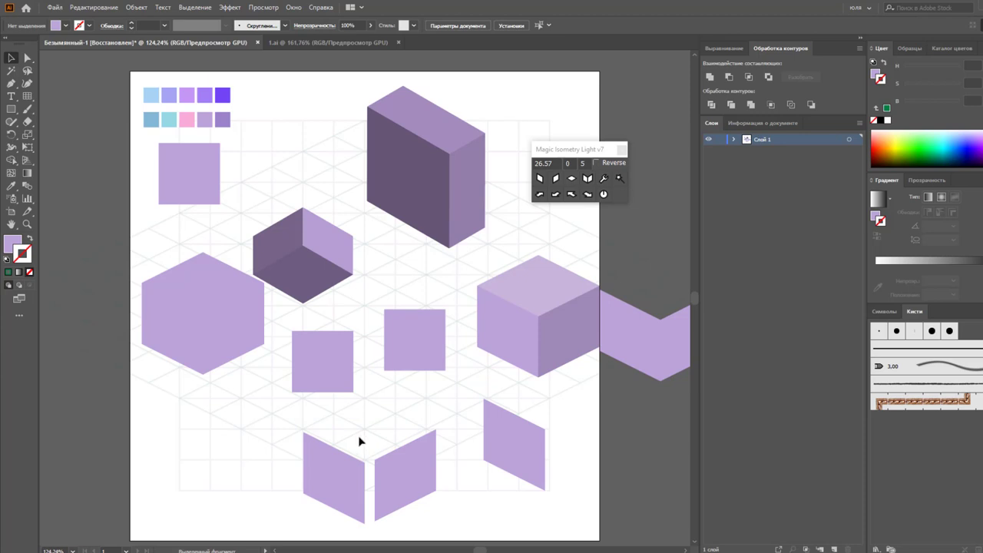
Delete the practice shapes from the artboard, leaving the swatches, one square and a stray face.
{"action": "left_click_drag", "start_coordinate": [172, 232], "coordinate": [538, 477]}
{"action": "key", "text": "Delete"}
{"action": "left_click", "coordinate": [432, 243]}
{"action": "scroll", "coordinate": [686, 347], "scroll_direction": "down", "scroll_amount": 5}
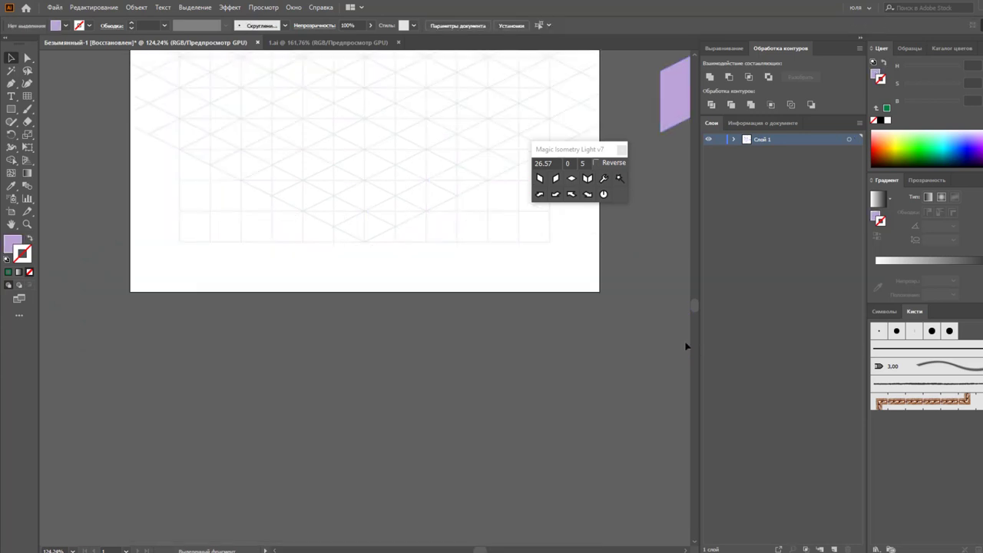
{"action": "scroll", "coordinate": [624, 243], "scroll_direction": "up", "scroll_amount": 1}
Delete the stray parallelogram and move the purple rectangle to the artboard centre.
{"action": "scroll", "coordinate": [677, 312], "scroll_direction": "up", "scroll_amount": 3}
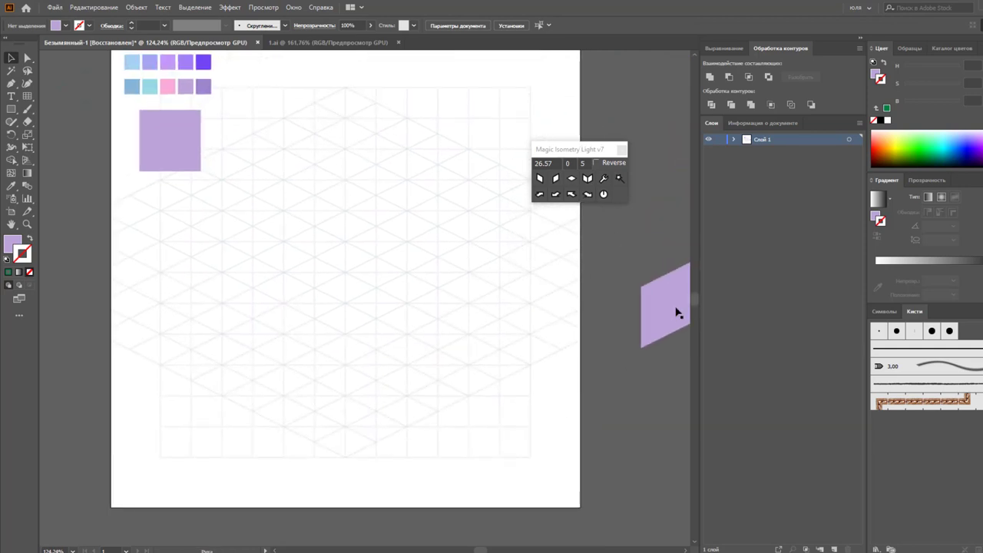
{"action": "key", "text": "Delete"}
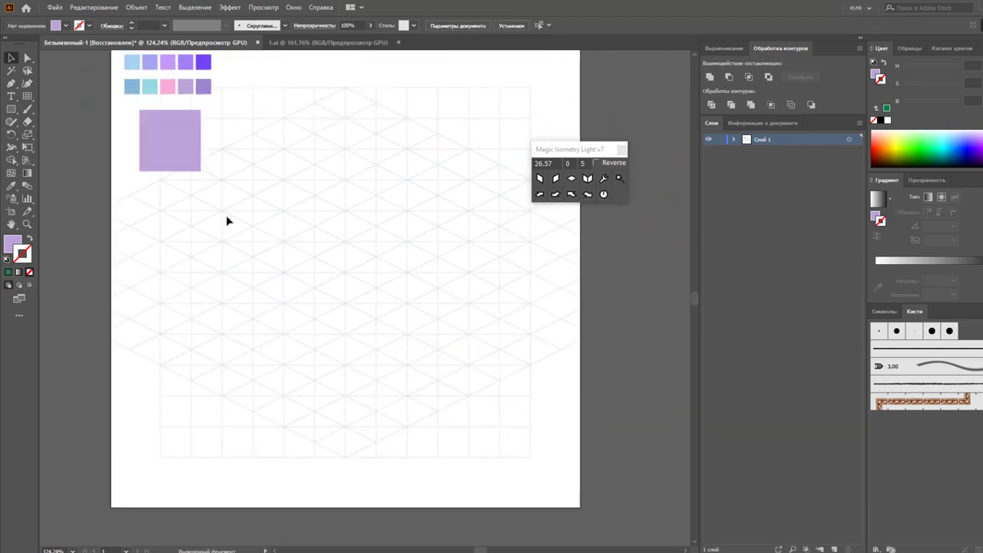
{"action": "mouse_move", "coordinate": [172, 143]}
{"action": "left_mouse_down"}
{"action": "mouse_move", "coordinate": [326, 229]}
{"action": "mouse_move", "coordinate": [396, 228]}
{"action": "mouse_move", "coordinate": [387, 299]}
{"action": "left_mouse_up"}
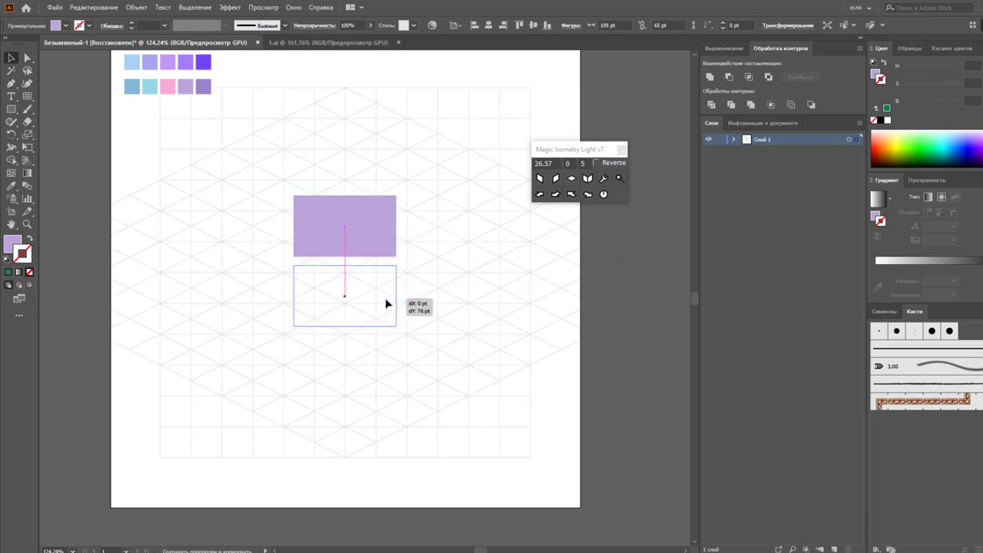
Draw a thin trackpad bar on the lower rectangle and colour it pink.
{"action": "left_click", "coordinate": [421, 304]}
{"action": "mouse_move", "coordinate": [196, 257]}
{"action": "left_mouse_down"}
{"action": "mouse_move", "coordinate": [295, 312]}
{"action": "mouse_move", "coordinate": [224, 274]}
{"action": "mouse_move", "coordinate": [348, 315]}
{"action": "left_mouse_up"}
{"action": "key", "text": "i"}
{"action": "left_click", "coordinate": [167, 86]}
{"action": "key", "text": "v"}
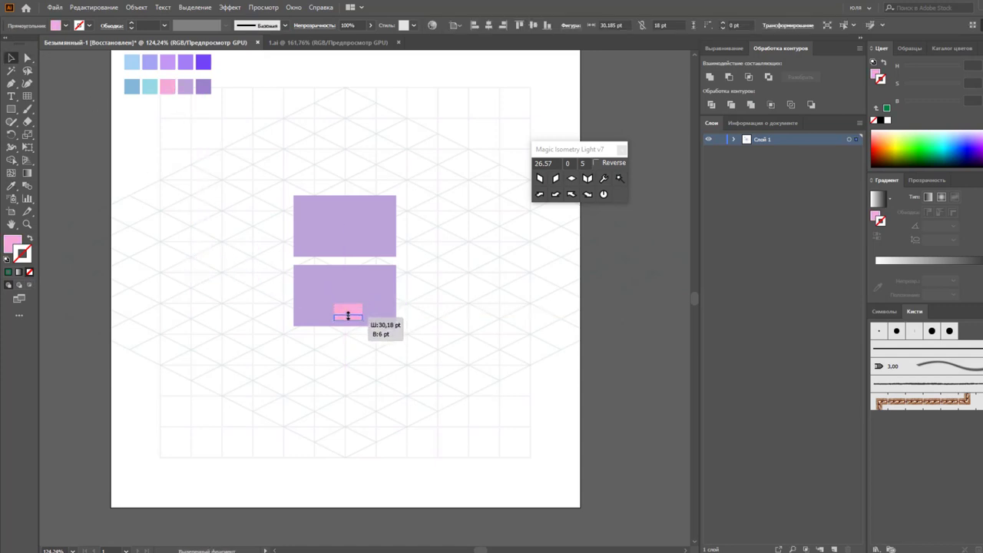
Centre the pink bar horizontally with both purple rectangles.
{"action": "left_click", "coordinate": [384, 298], "text": "shift"}
{"action": "left_click", "coordinate": [394, 204], "text": "shift"}
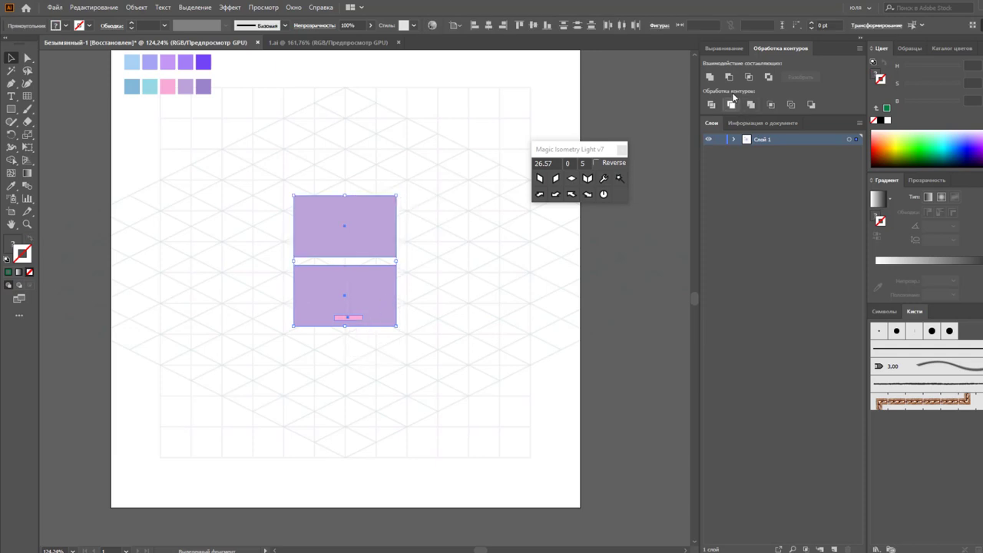
{"action": "left_click", "coordinate": [488, 25]}
{"action": "left_click", "coordinate": [440, 266]}
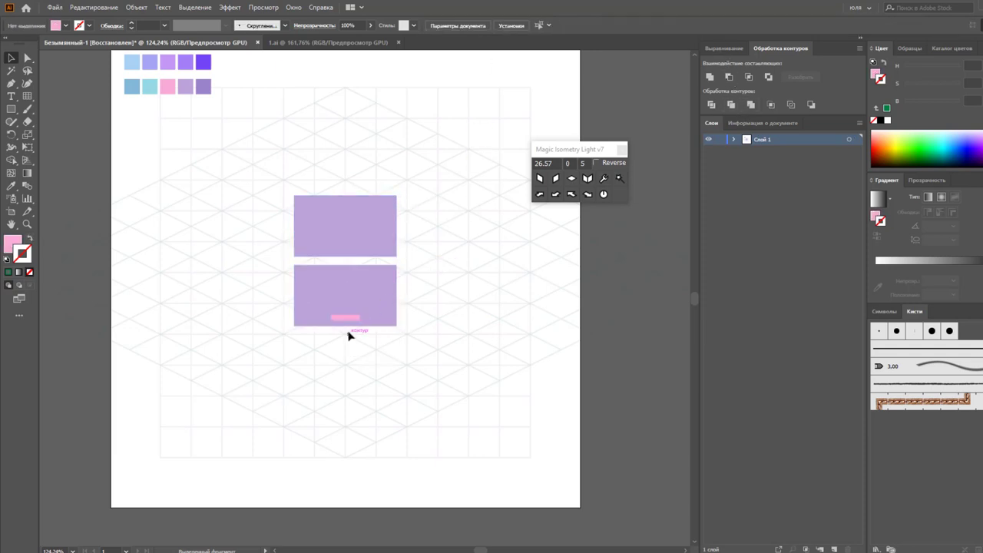
Make a 6 pt wide pink key from a copy of the bar and repeat it into a top row.
{"action": "left_click_drag", "start_coordinate": [345, 316], "coordinate": [319, 283]}
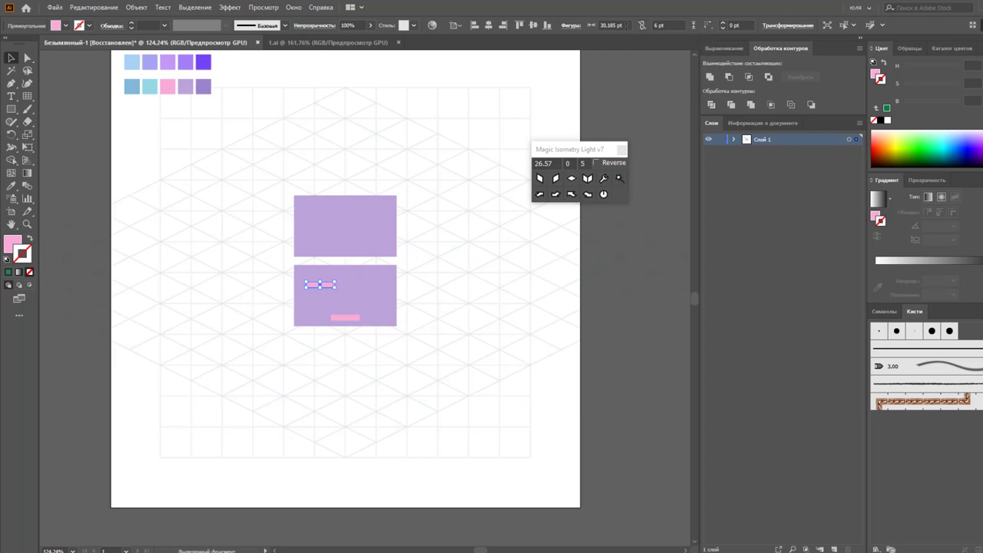
{"action": "left_click_drag", "start_coordinate": [627, 26], "coordinate": [570, 25]}
{"action": "type", "text": "6"}
{"action": "key", "text": "Return"}
{"action": "left_click_drag", "start_coordinate": [318, 289], "coordinate": [307, 284]}
{"action": "left_click_drag", "start_coordinate": [301, 281], "coordinate": [309, 281]}
{"action": "key", "text": "ctrl+d"}
{"action": "key", "text": "ctrl+d"}
{"action": "key", "text": "ctrl+d"}
{"action": "key", "text": "ctrl+d"}
{"action": "key", "text": "ctrl+d"}
{"action": "key", "text": "ctrl+d"}
{"action": "key", "text": "ctrl+d"}
{"action": "key", "text": "ctrl+d"}
{"action": "key", "text": "ctrl+d"}
Copy the key row 10 pt lower and repeat with Ctrl+D to add more key rows.
{"action": "left_click_drag", "start_coordinate": [401, 264], "coordinate": [284, 322]}
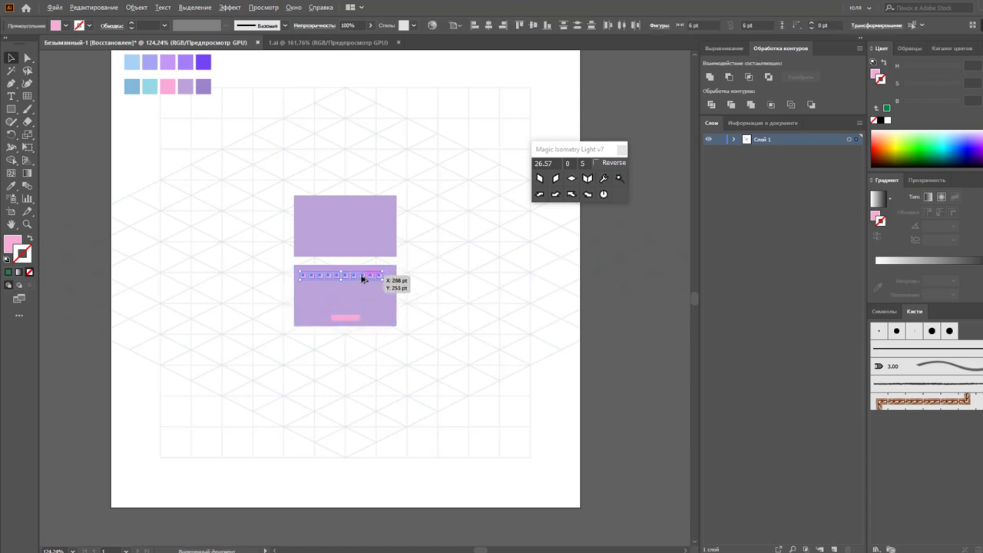
{"action": "left_click_drag", "start_coordinate": [361, 278], "coordinate": [361, 288]}
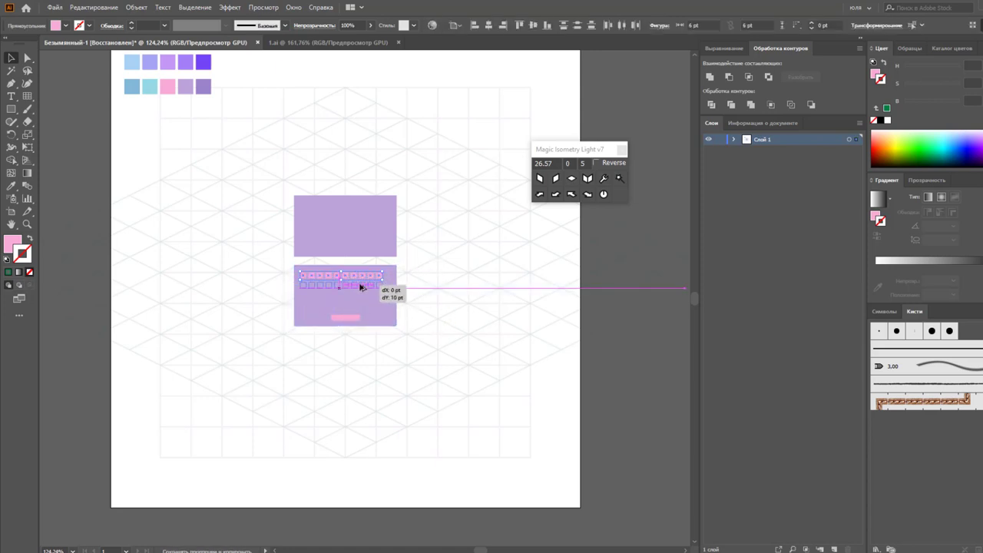
{"action": "left_click_drag", "start_coordinate": [361, 288], "coordinate": [361, 287]}
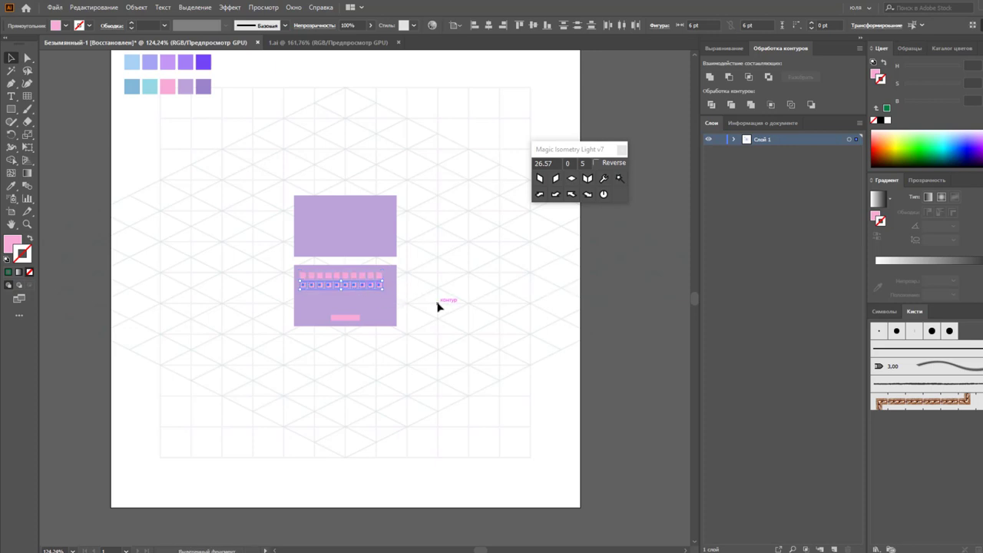
{"action": "key", "text": "ctrl+d"}
{"action": "key", "text": "ctrl+d"}
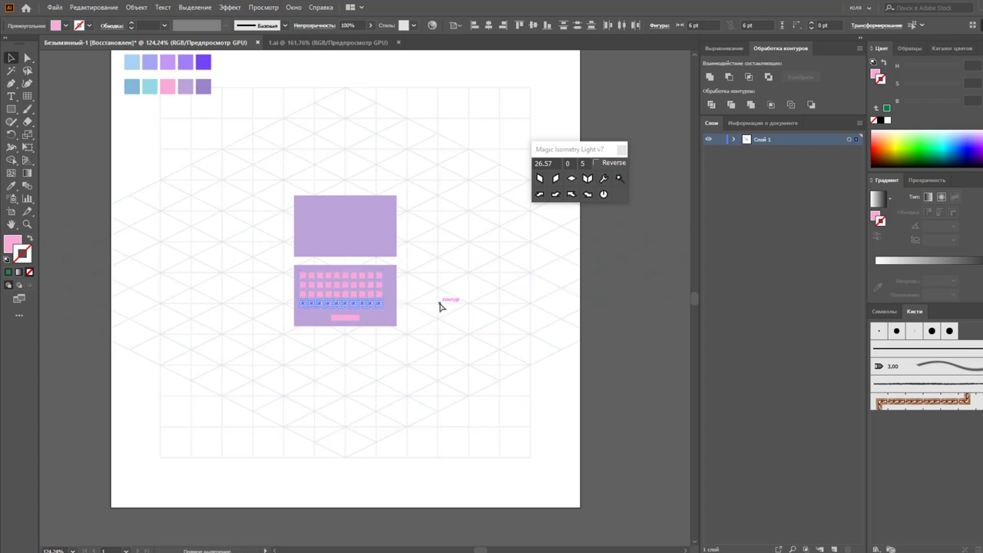
{"action": "left_click", "coordinate": [244, 307]}
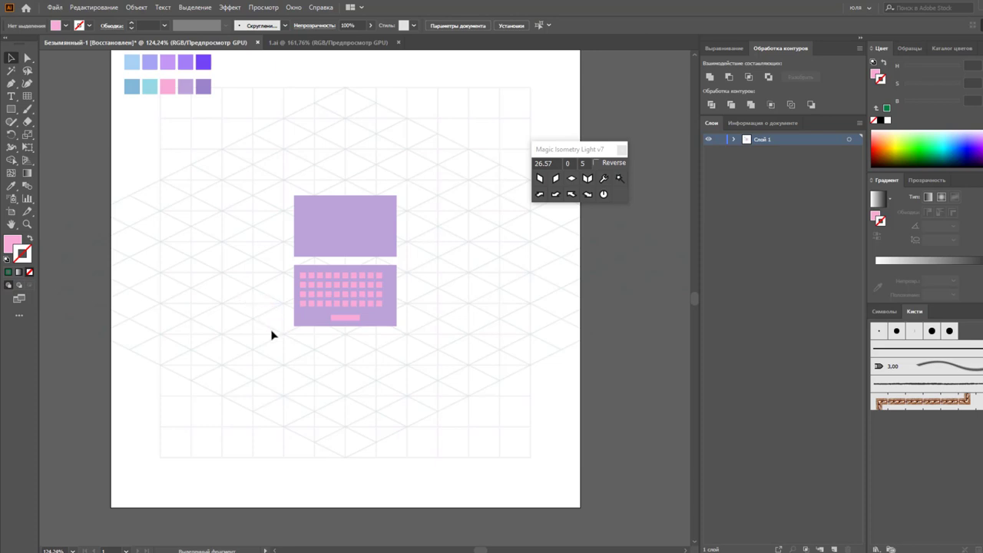
Select the whole keyboard with its keys, then clear the selection.
{"action": "left_click_drag", "start_coordinate": [265, 323], "coordinate": [399, 273]}
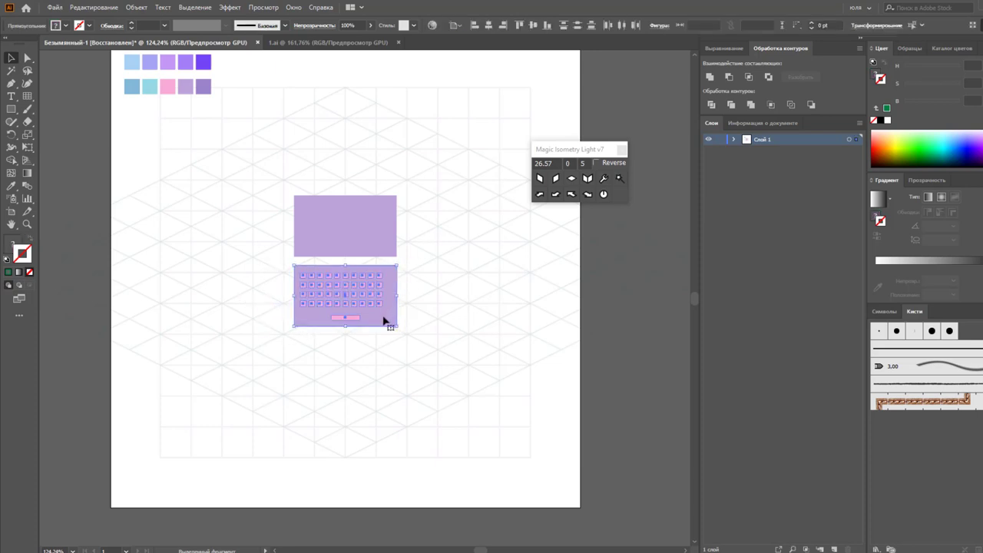
{"action": "key", "text": "a"}
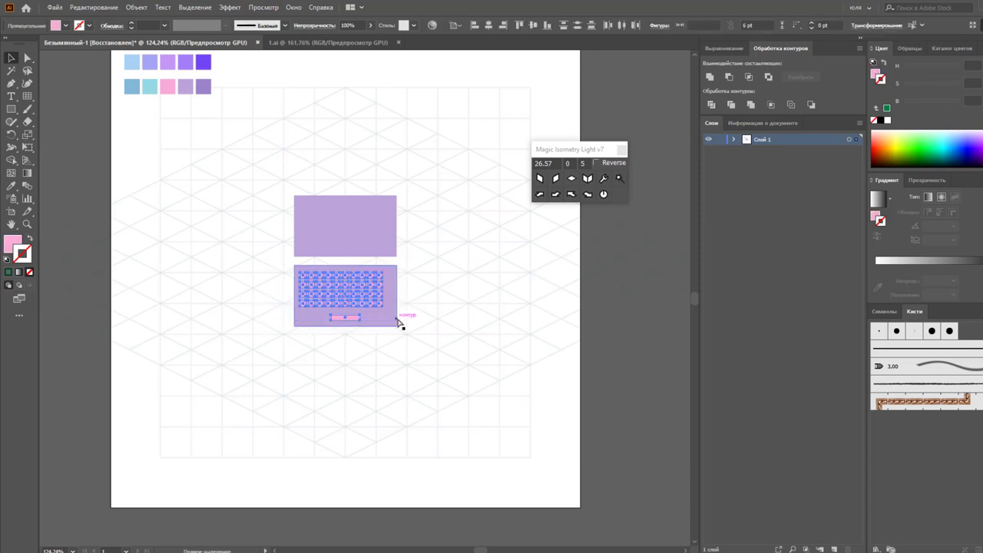
{"action": "key", "text": "v"}
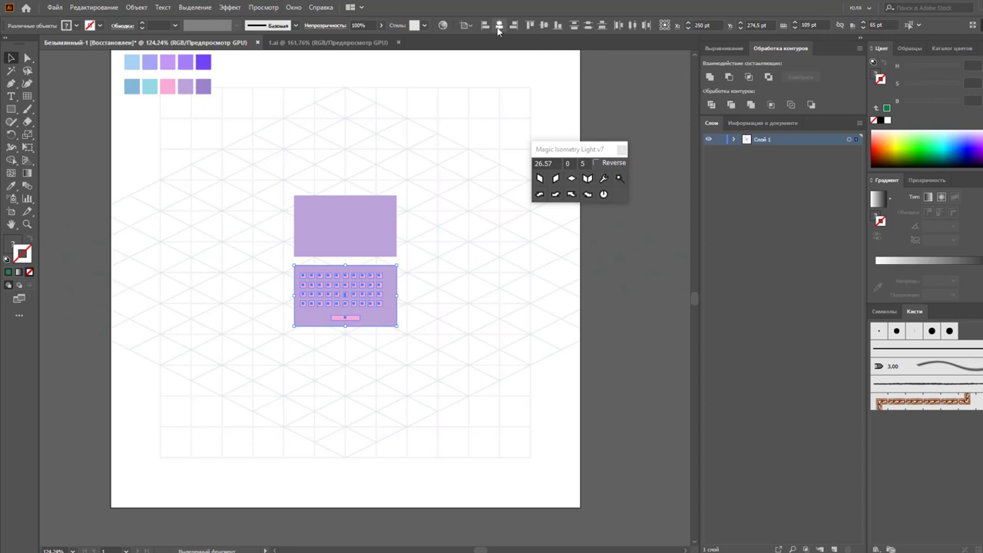
{"action": "left_click", "coordinate": [454, 180]}
Offset the upper purple rectangle's path by -5 pt to create an inset screen rectangle.
{"action": "left_click", "coordinate": [318, 226]}
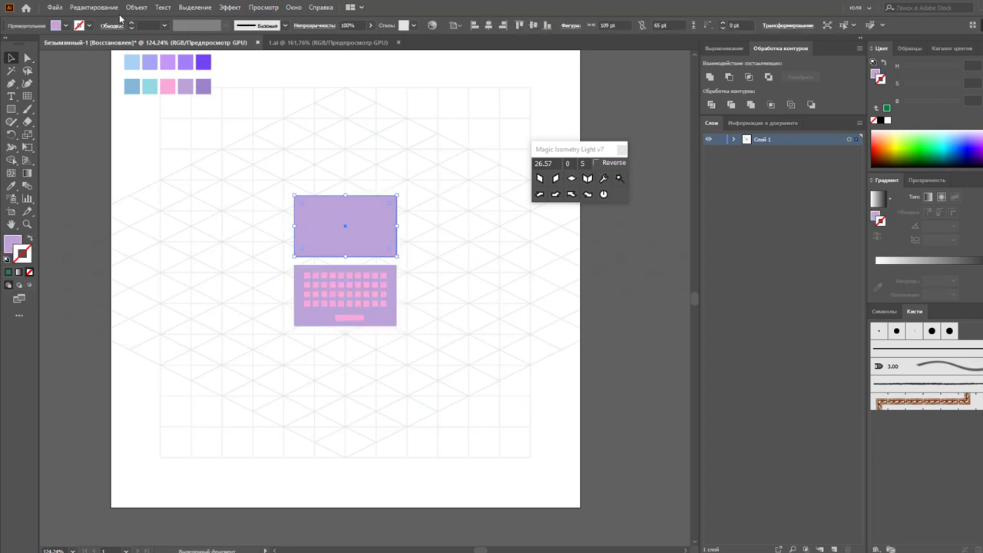
{"action": "left_click", "coordinate": [136, 7]}
{"action": "mouse_move", "coordinate": [151, 262]}
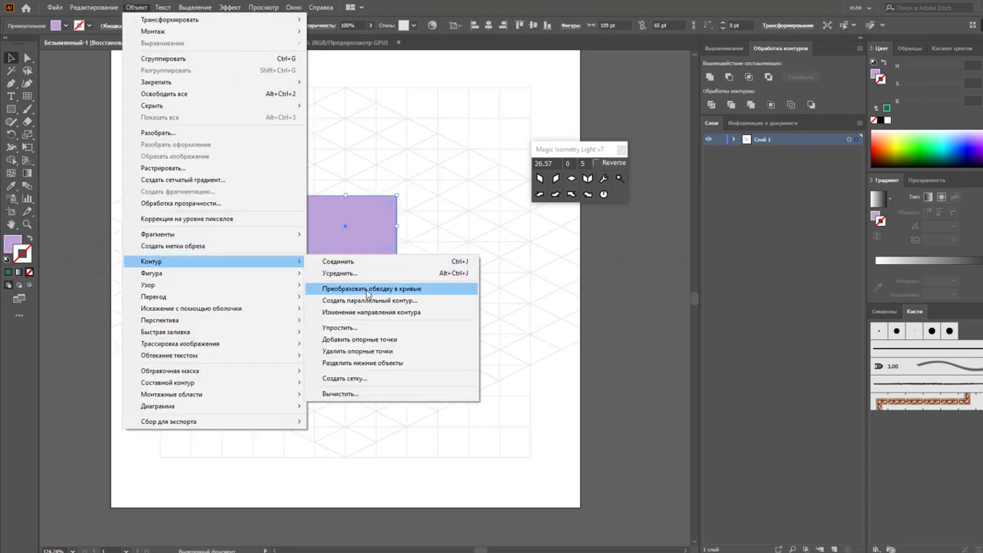
{"action": "left_click", "coordinate": [369, 301]}
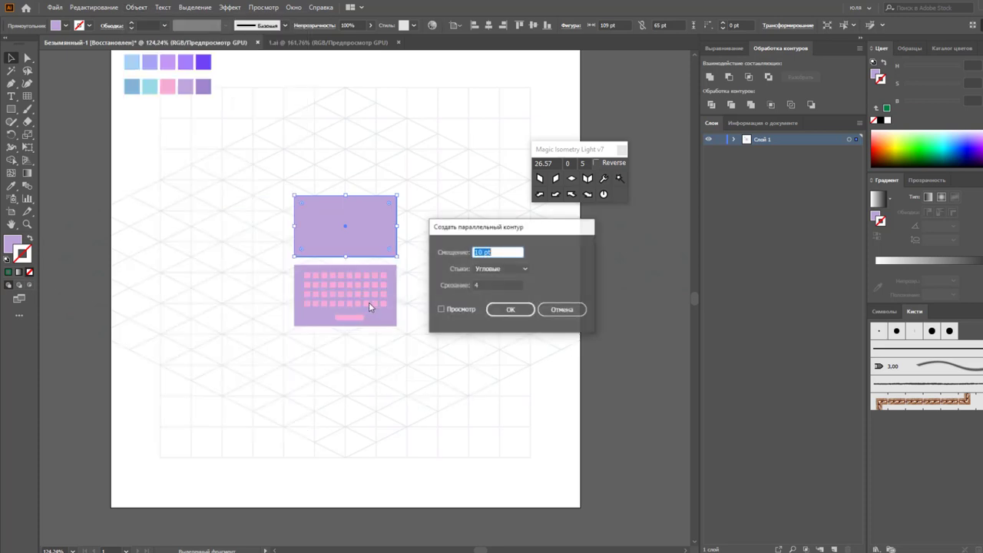
{"action": "left_click", "coordinate": [475, 251]}
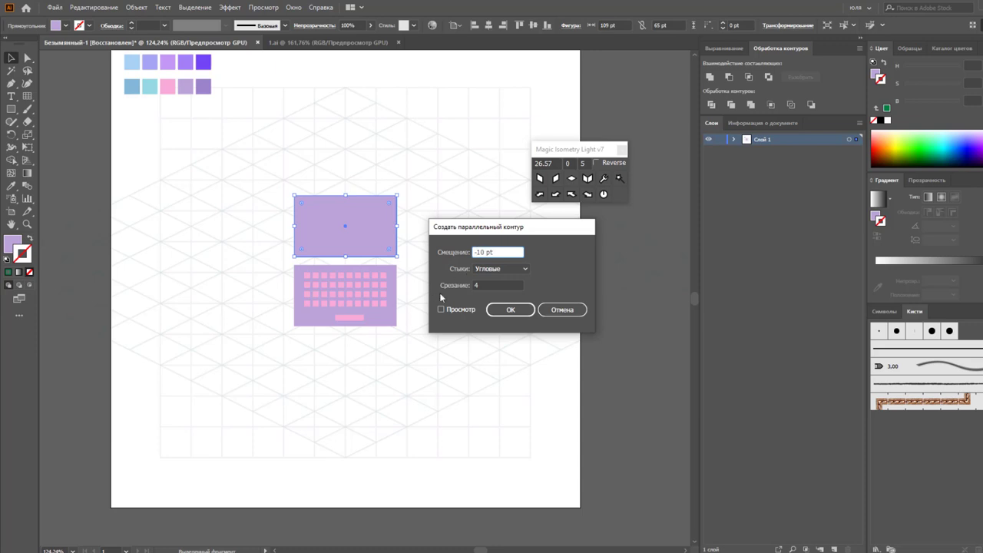
{"action": "type", "text": "-"}
{"action": "left_click", "coordinate": [455, 310]}
{"action": "left_click", "coordinate": [509, 253]}
{"action": "type", "text": "-5"}
{"action": "key", "text": "Tab"}
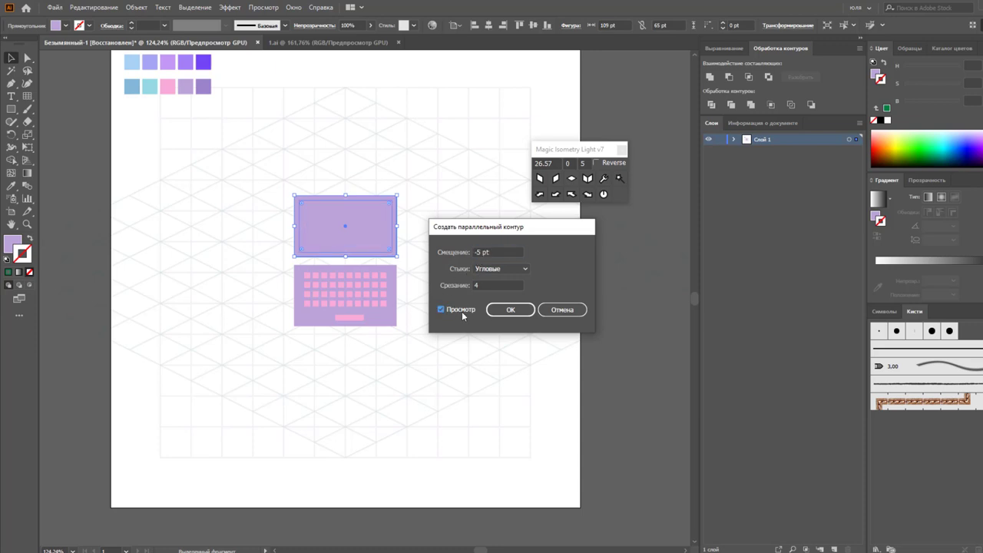
{"action": "left_click", "coordinate": [510, 311]}
Fill the laptop's inset screen rectangle with the light-blue swatch colour.
{"action": "key", "text": "i"}
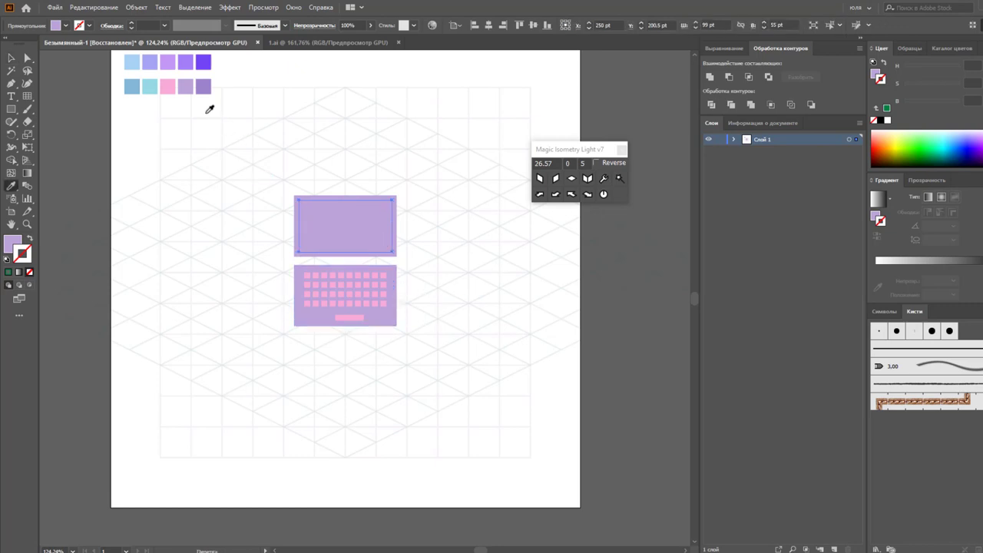
{"action": "left_click", "coordinate": [151, 86]}
{"action": "left_click", "coordinate": [12, 57]}
{"action": "left_click", "coordinate": [228, 232]}
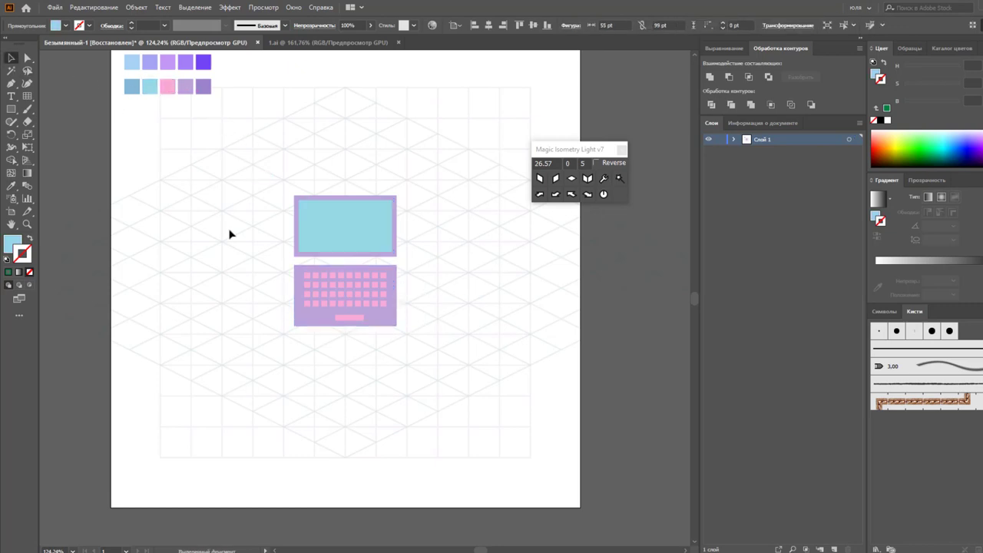
Place a copy of the whole flat laptop at the artboard's upper left.
{"action": "left_click", "coordinate": [368, 237]}
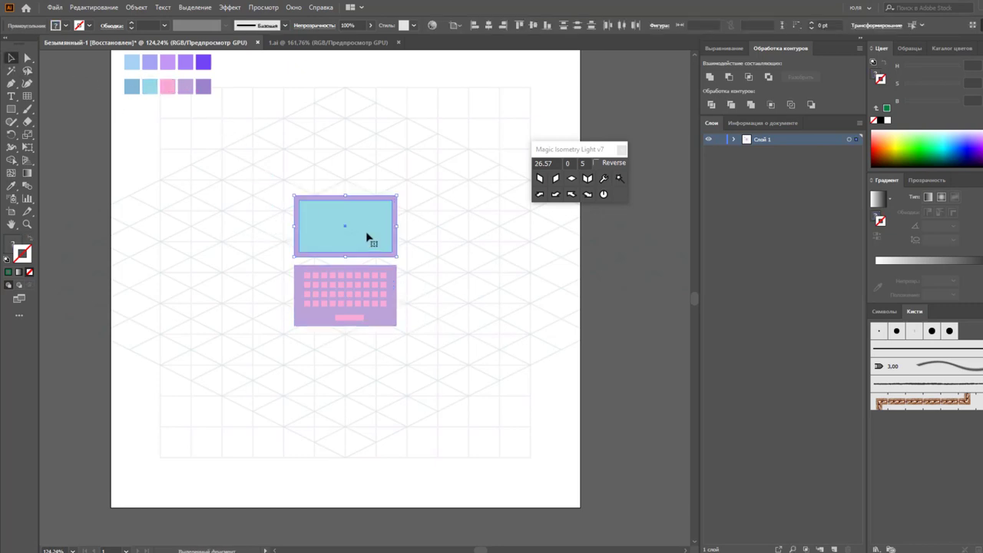
{"action": "mouse_move", "coordinate": [424, 280]}
{"action": "left_mouse_down"}
{"action": "mouse_move", "coordinate": [347, 327]}
{"action": "mouse_move", "coordinate": [188, 225]}
{"action": "left_mouse_up"}
{"action": "left_click", "coordinate": [423, 305]}
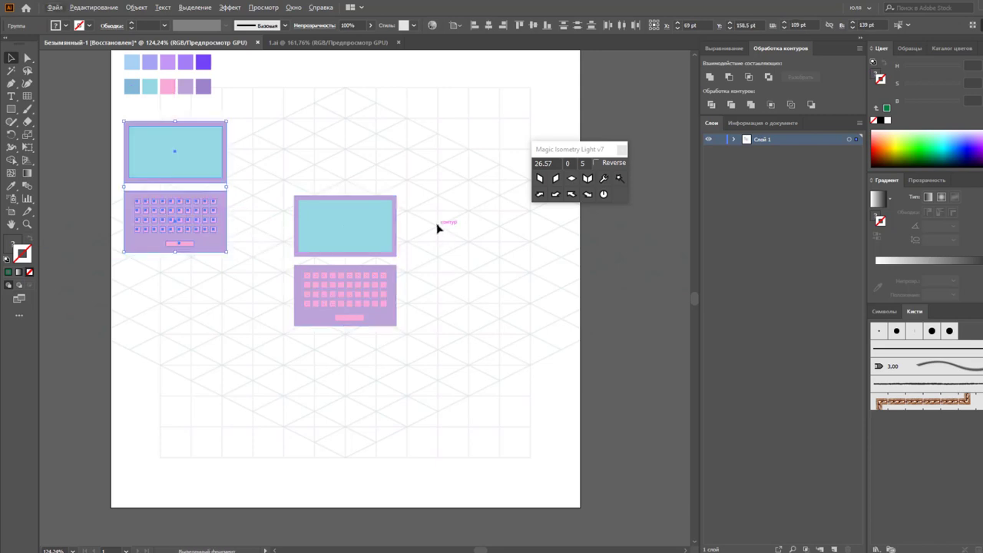
{"action": "key", "text": "ctrl+1"}
{"action": "left_click", "coordinate": [450, 338]}
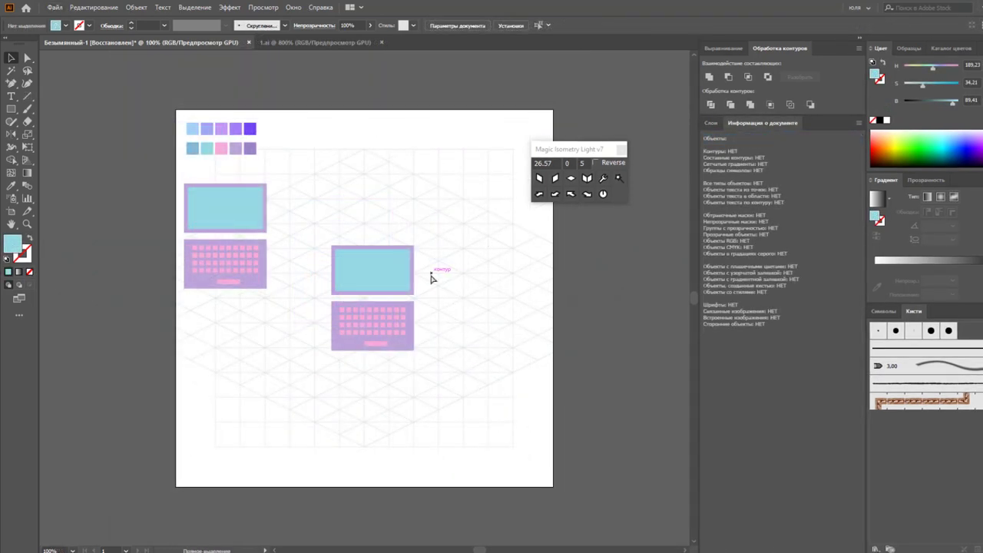
Round the screen frame, blue screen and keyboard base corners to about 5 pt radius.
{"action": "key", "text": "ctrl+plus"}
{"action": "key", "text": "a"}
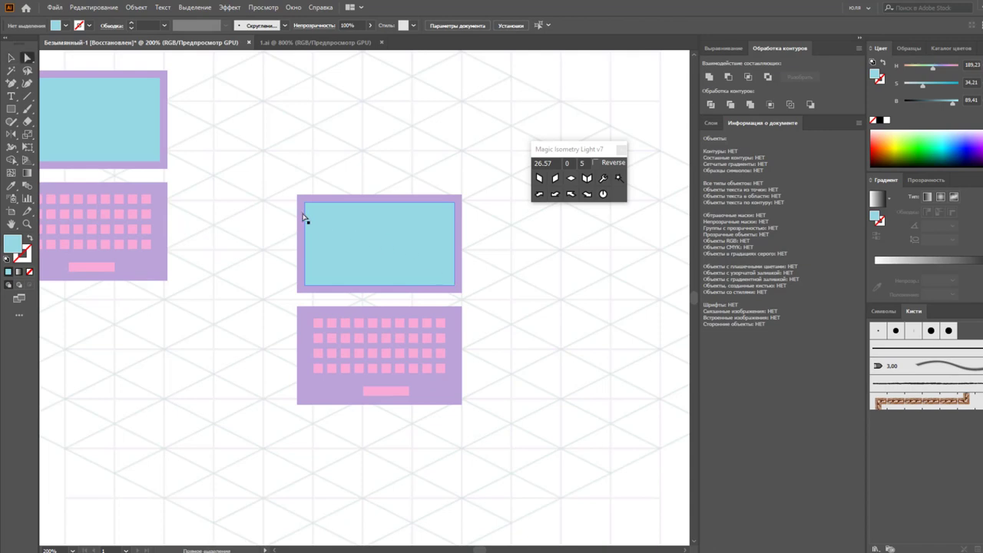
{"action": "left_click", "coordinate": [303, 218]}
{"action": "left_click_drag", "start_coordinate": [306, 206], "coordinate": [304, 206]}
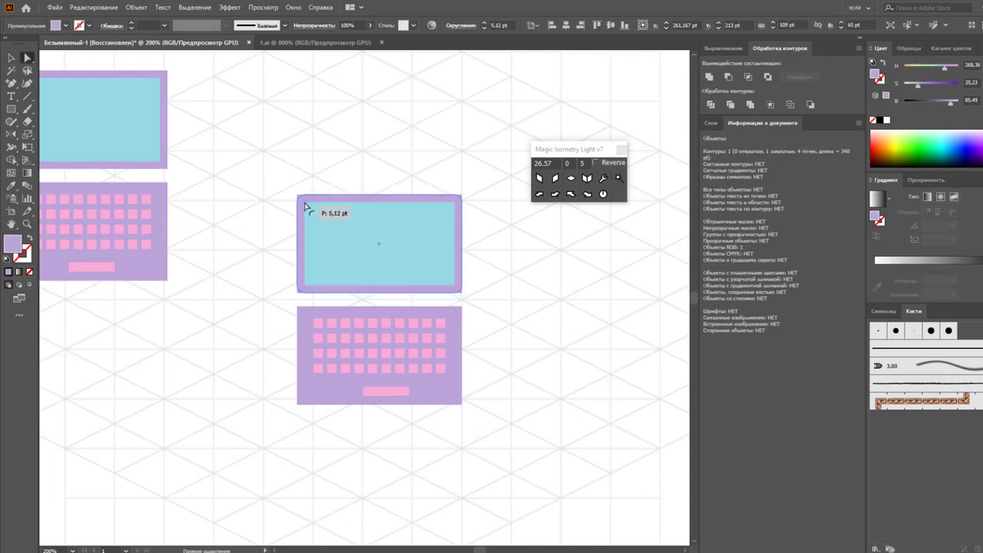
{"action": "left_click", "coordinate": [313, 216]}
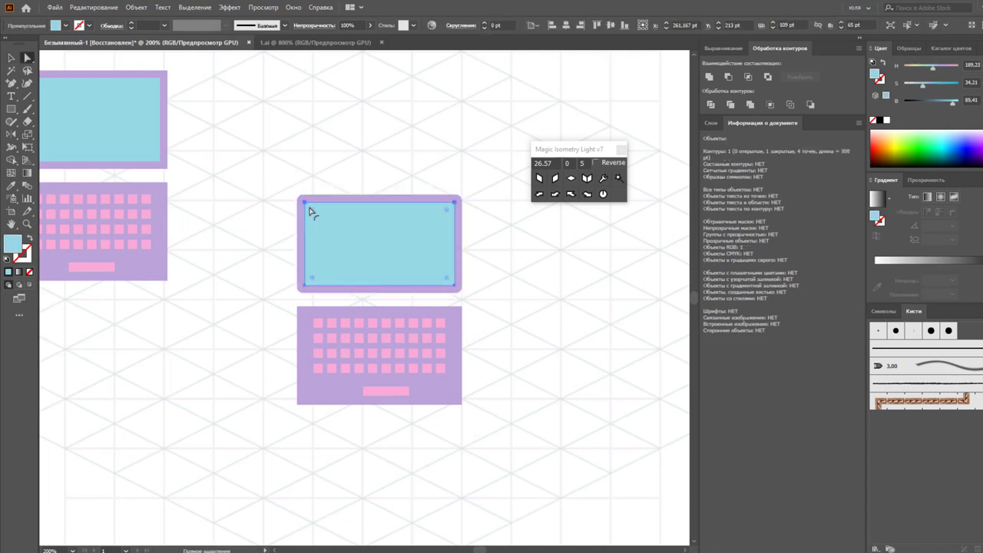
{"action": "left_click_drag", "start_coordinate": [313, 216], "coordinate": [318, 215]}
{"action": "left_click", "coordinate": [308, 345]}
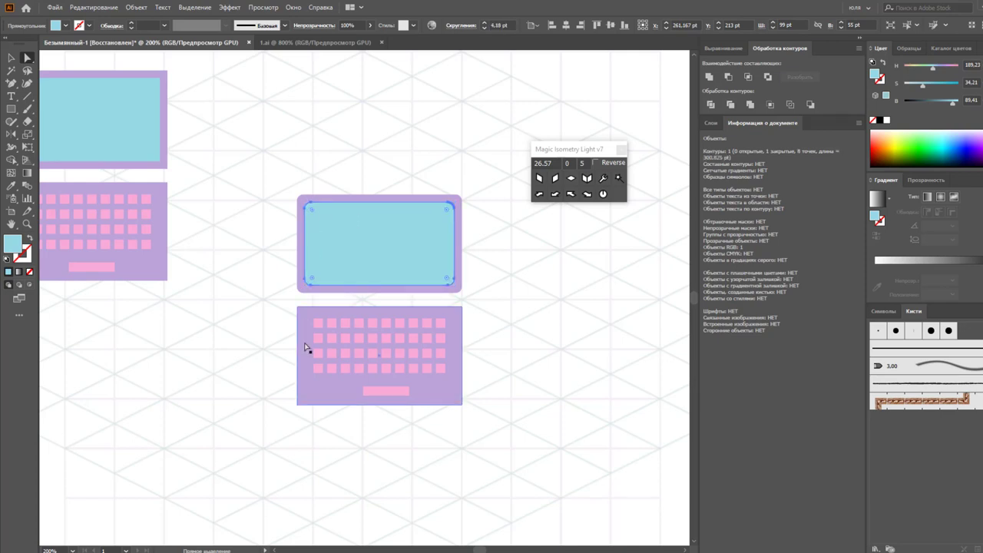
{"action": "left_click_drag", "start_coordinate": [305, 318], "coordinate": [306, 319]}
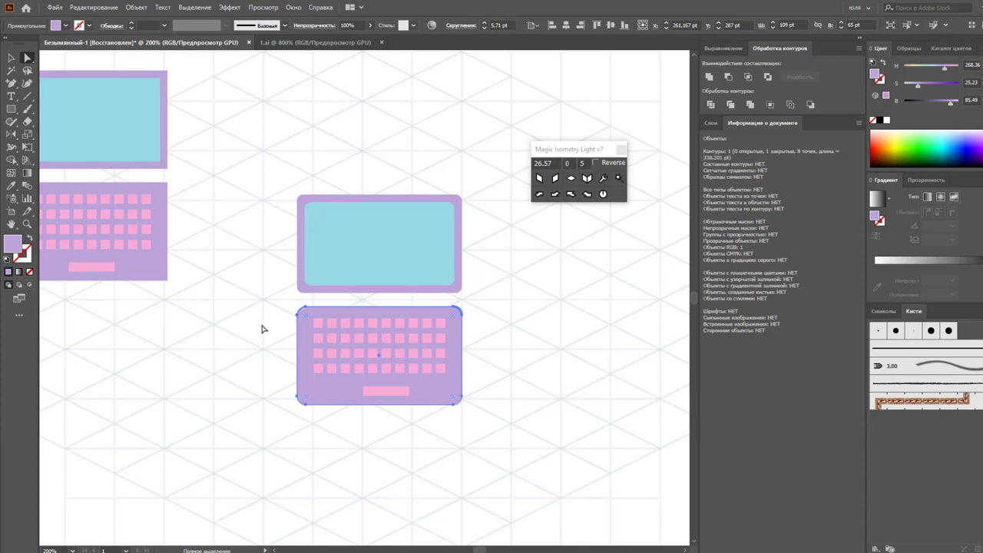
{"action": "left_click", "coordinate": [318, 323]}
{"action": "left_click", "coordinate": [272, 323]}
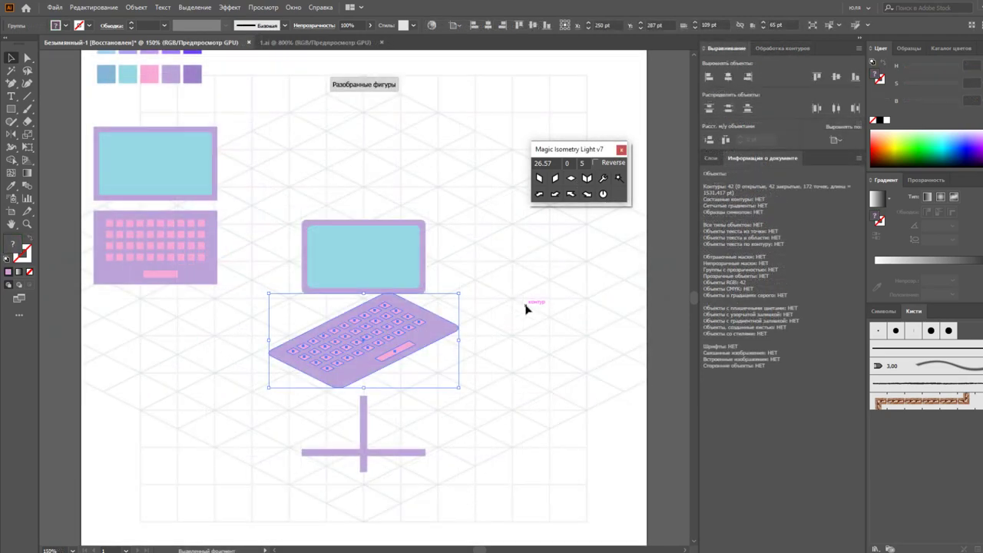
Skew the screen upright with Magic Isometry and set it on the keyboard's back edge.
{"action": "left_click", "coordinate": [419, 281]}
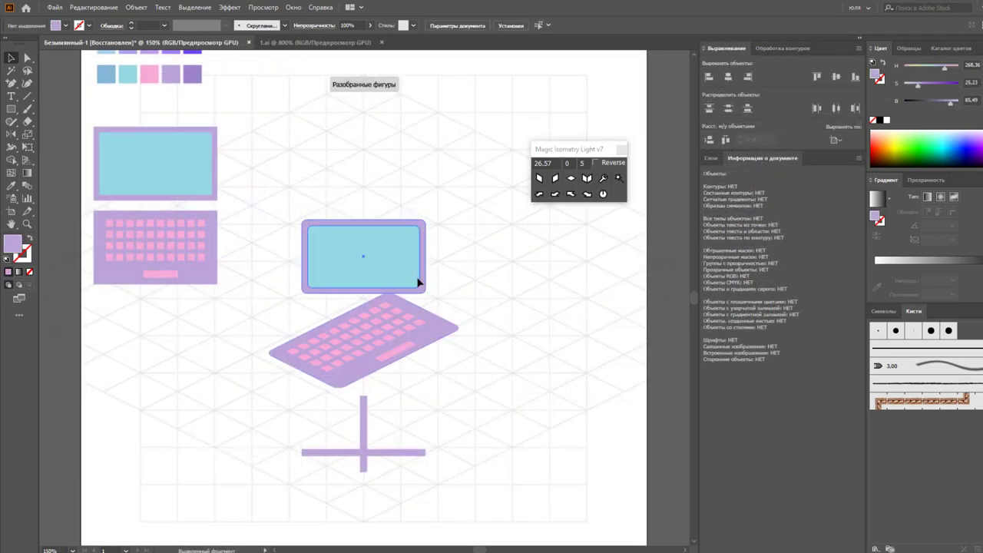
{"action": "left_click", "coordinate": [555, 179]}
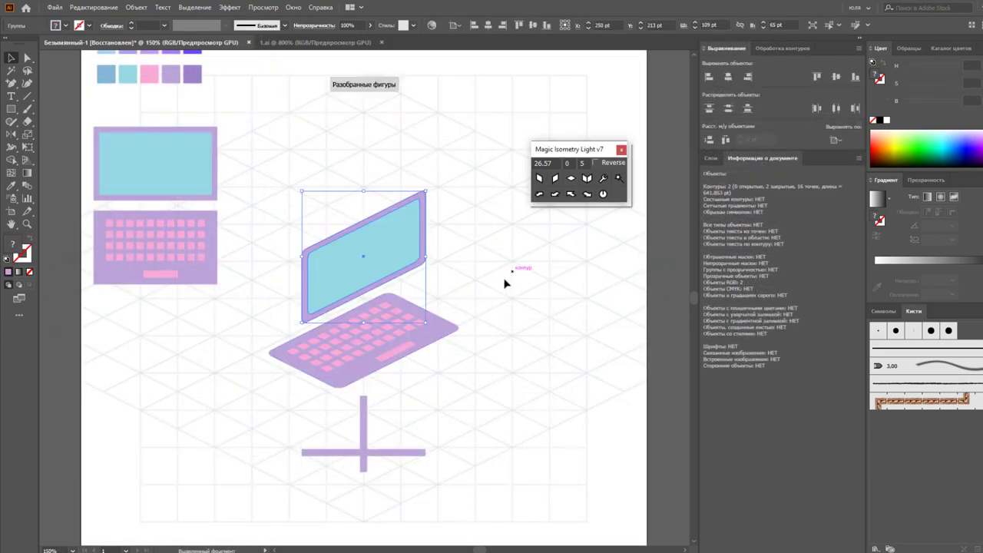
{"action": "left_click", "coordinate": [491, 285]}
{"action": "mouse_move", "coordinate": [407, 263]}
{"action": "left_mouse_down"}
{"action": "mouse_move", "coordinate": [374, 282]}
{"action": "mouse_move", "coordinate": [361, 315]}
{"action": "left_mouse_up"}
Nudge the isometric keyboard slightly lower beneath the screen.
{"action": "left_click_drag", "start_coordinate": [263, 220], "coordinate": [478, 347]}
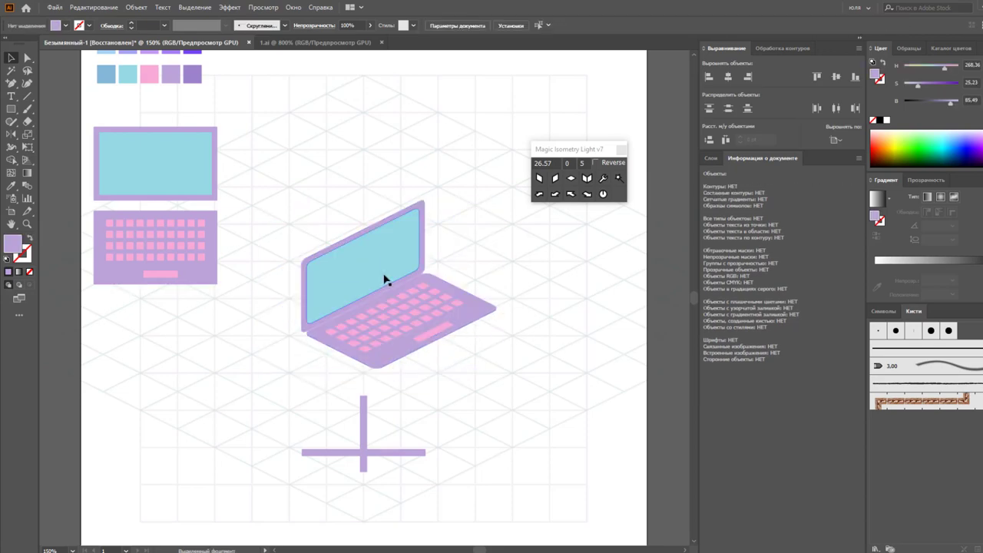
{"action": "key", "text": "ctrl+equal"}
{"action": "key", "text": "ctrl+equal"}
{"action": "left_click", "coordinate": [398, 400]}
{"action": "left_click_drag", "start_coordinate": [399, 403], "coordinate": [399, 417]}
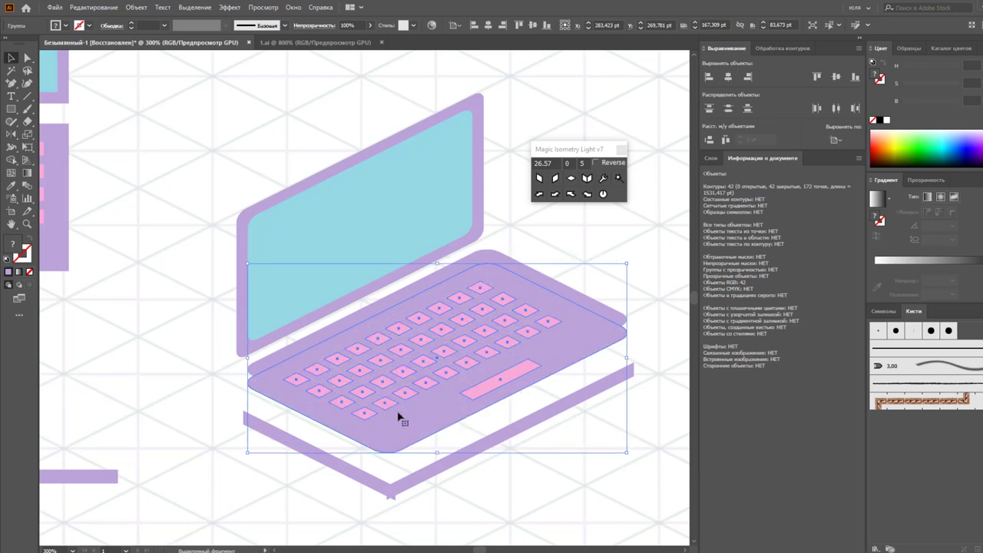
Unite the keyboard copy and fill it with a darker shade of the body's lavender.
{"action": "left_click", "coordinate": [772, 48]}
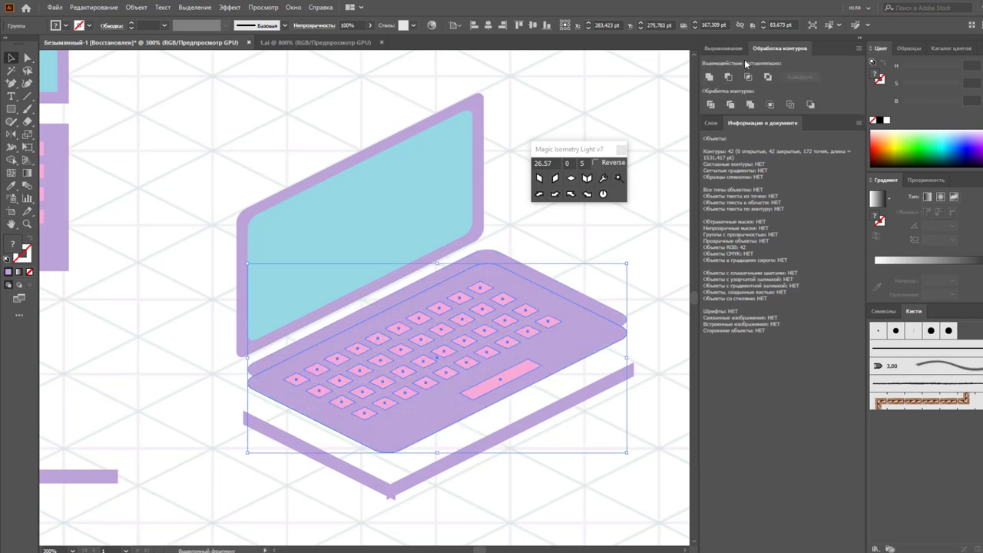
{"action": "left_click", "coordinate": [710, 78]}
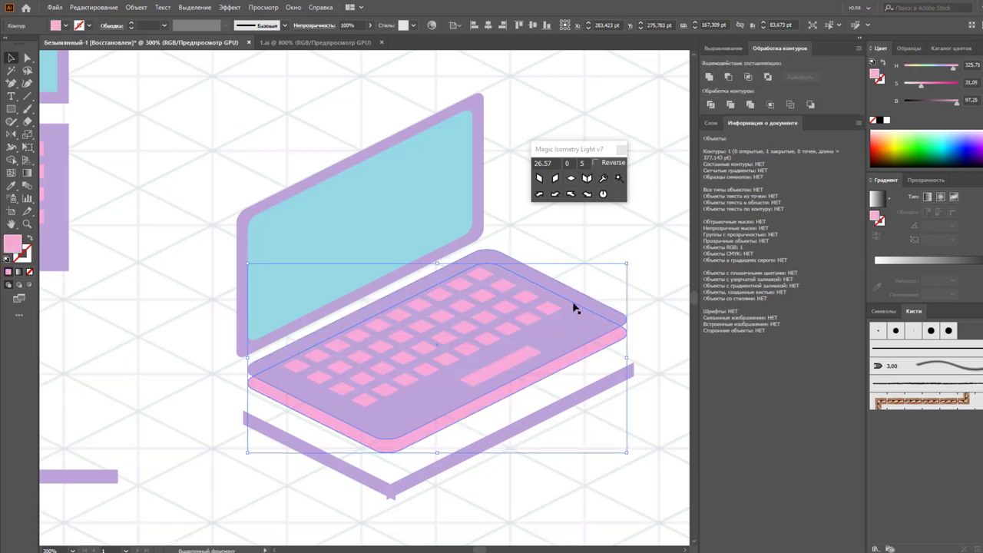
{"action": "key", "text": "i"}
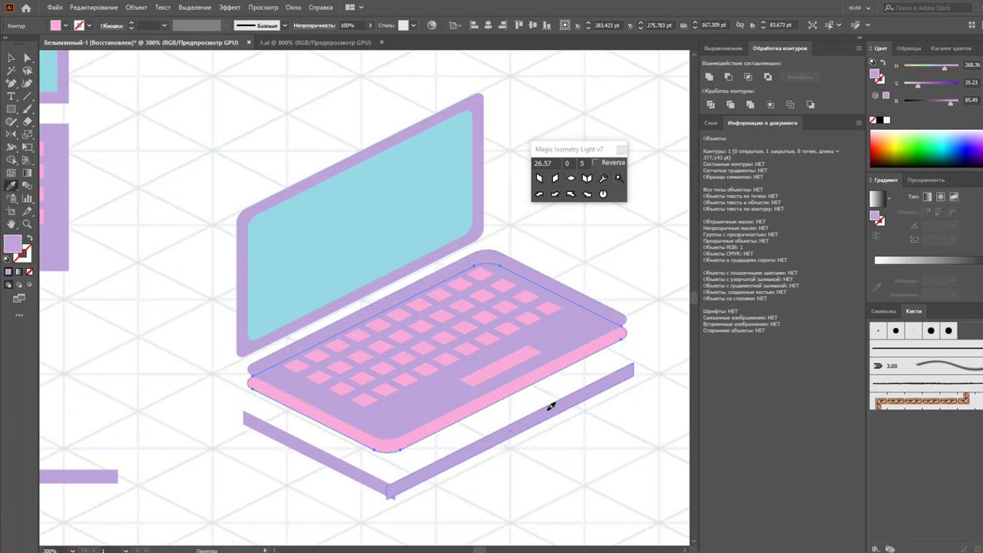
{"action": "left_click", "coordinate": [549, 402]}
{"action": "left_click", "coordinate": [946, 102]}
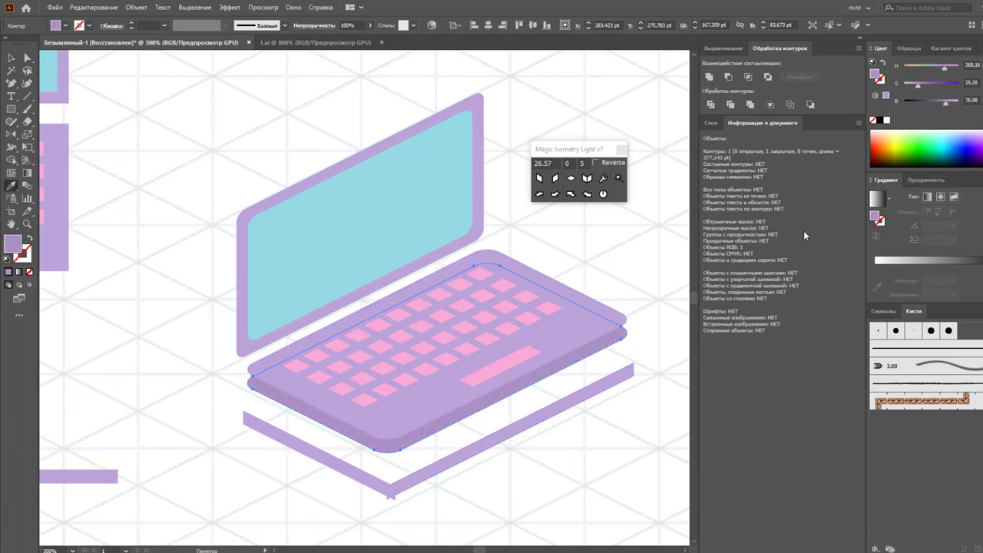
Move the edge shape's right, bottom and left anchor points to fit under the deck.
{"action": "key", "text": "v"}
{"action": "key", "text": "a"}
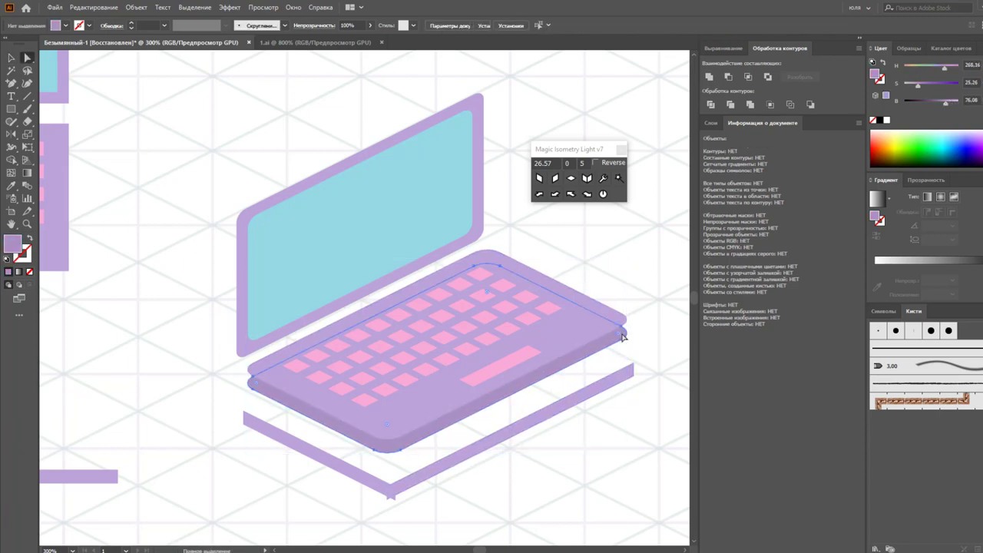
{"action": "left_click", "coordinate": [622, 330]}
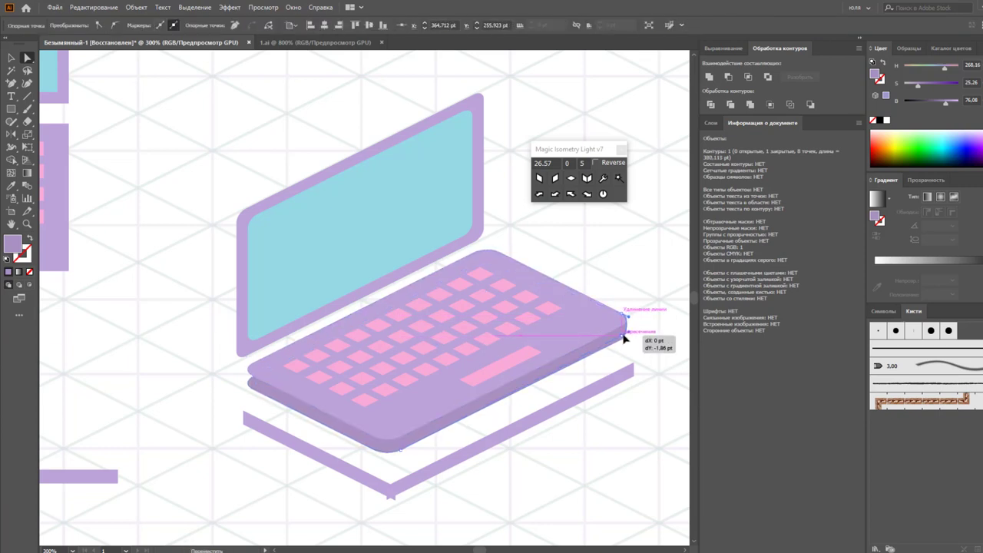
{"action": "left_click_drag", "start_coordinate": [622, 341], "coordinate": [627, 332]}
{"action": "left_click_drag", "start_coordinate": [398, 458], "coordinate": [400, 455]}
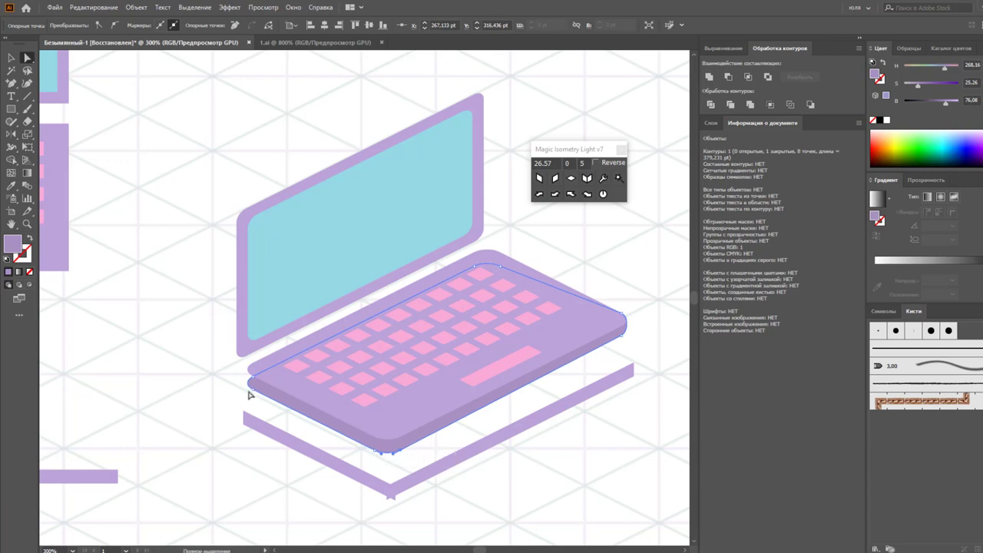
{"action": "left_click_drag", "start_coordinate": [251, 382], "coordinate": [251, 369]}
{"action": "left_click", "coordinate": [304, 390]}
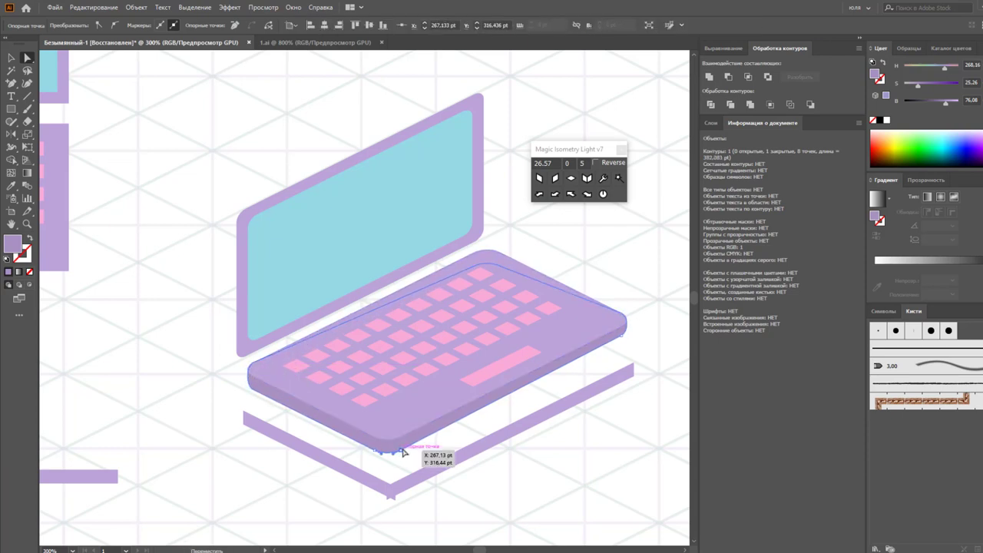
Refine the edge shape's bottom and right corner points so it matches the keyboard.
{"action": "left_click_drag", "start_coordinate": [403, 452], "coordinate": [399, 456]}
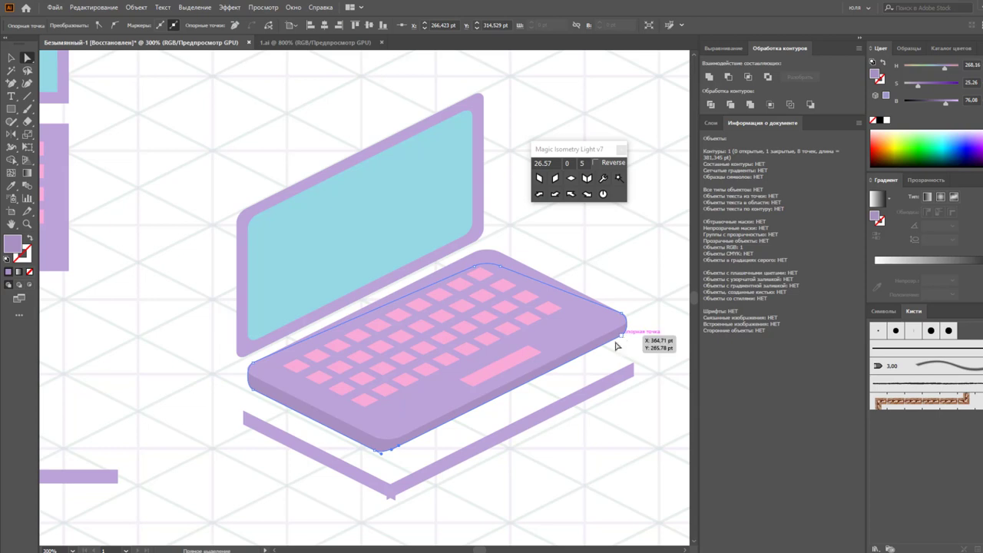
{"action": "left_click", "coordinate": [377, 453]}
{"action": "left_click_drag", "start_coordinate": [377, 454], "coordinate": [346, 437]}
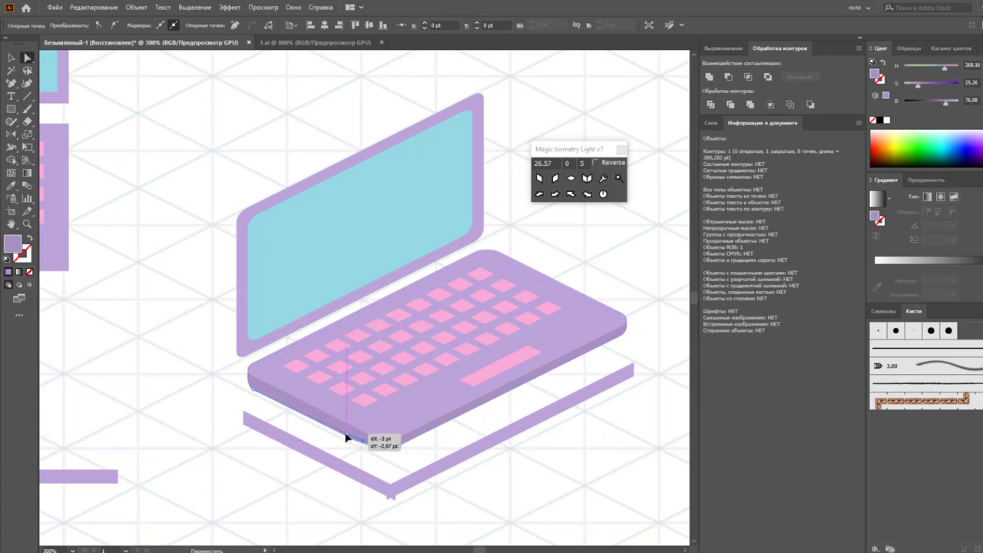
{"action": "left_click_drag", "start_coordinate": [345, 437], "coordinate": [384, 451]}
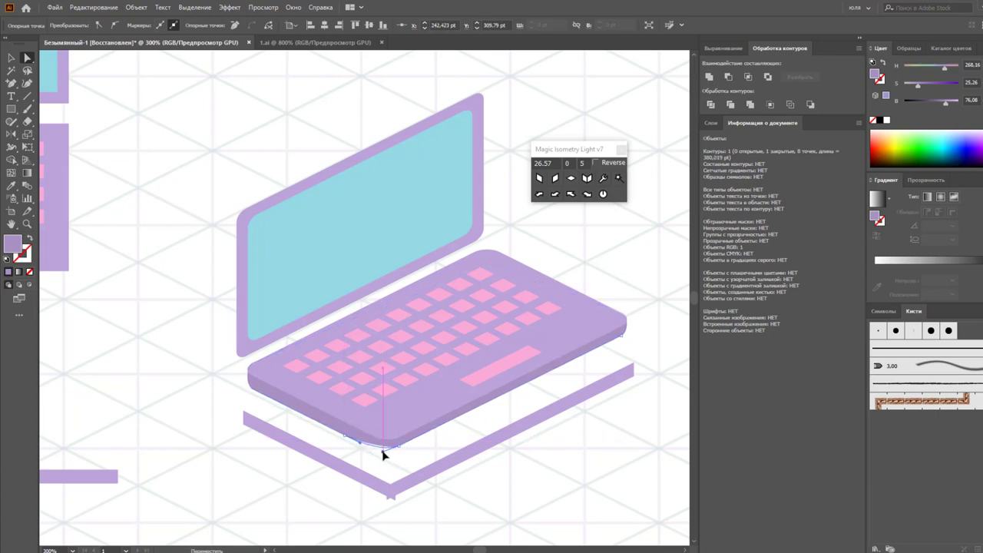
{"action": "left_click_drag", "start_coordinate": [623, 342], "coordinate": [624, 334]}
{"action": "left_click", "coordinate": [634, 369]}
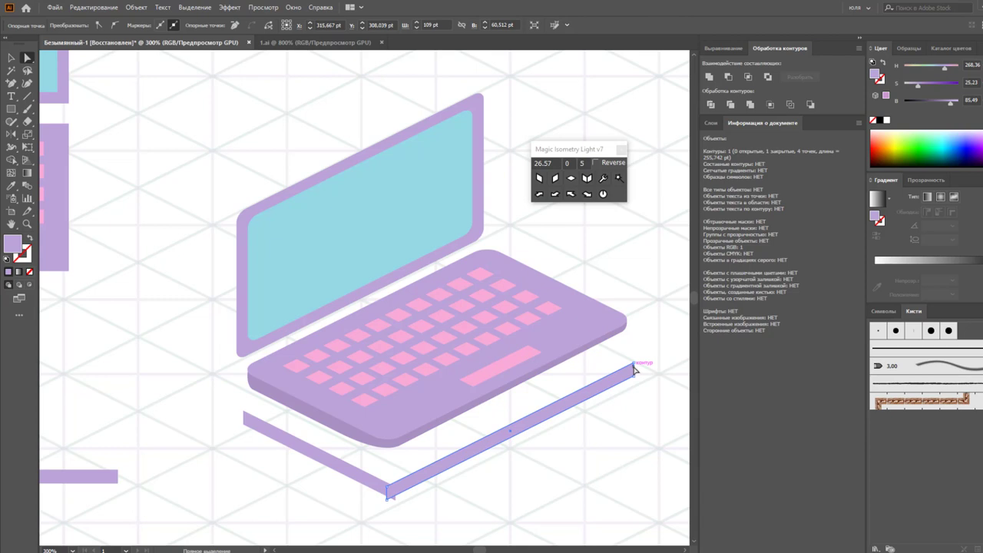
{"action": "left_click_drag", "start_coordinate": [634, 370], "coordinate": [597, 374]}
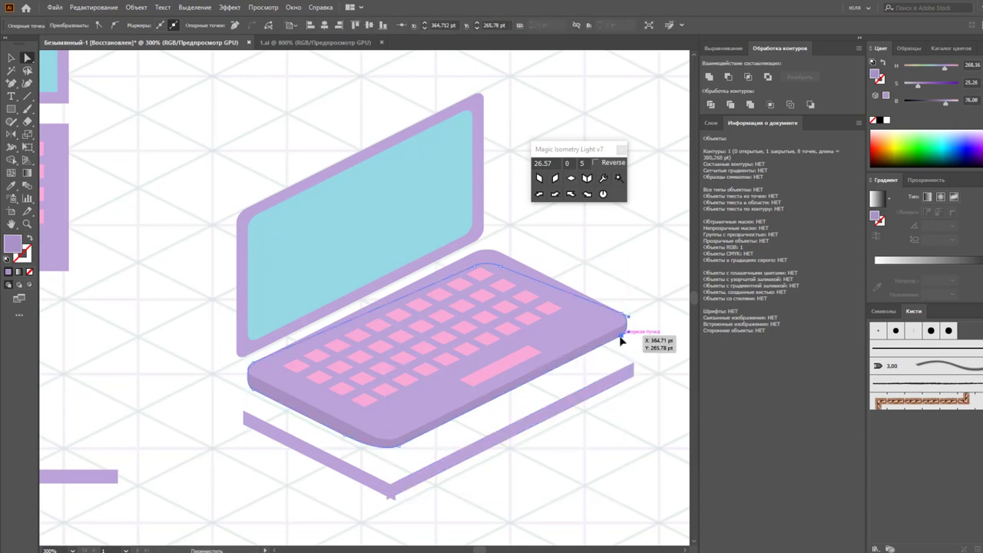
{"action": "left_click", "coordinate": [397, 445]}
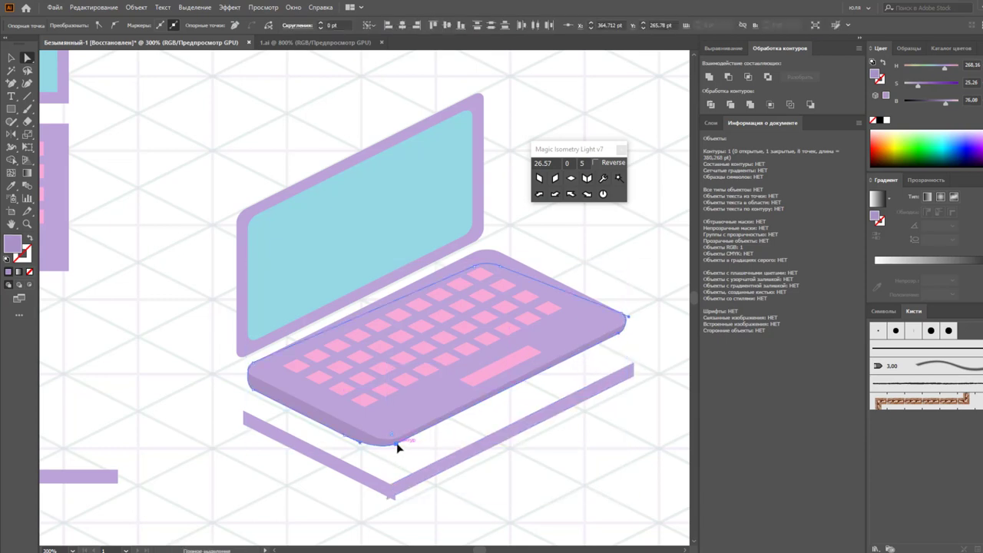
{"action": "left_click", "coordinate": [417, 458]}
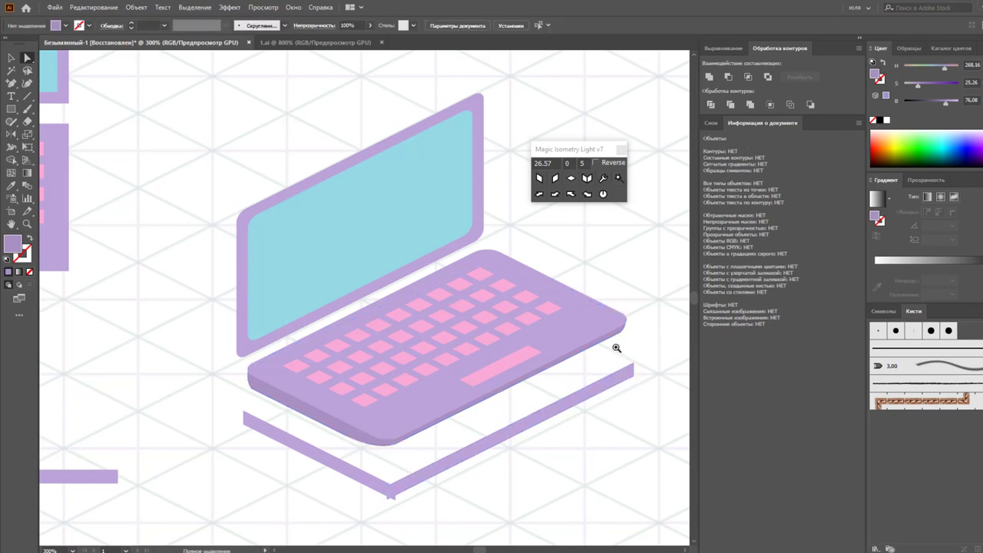
{"action": "left_click_drag", "start_coordinate": [597, 334], "coordinate": [647, 317]}
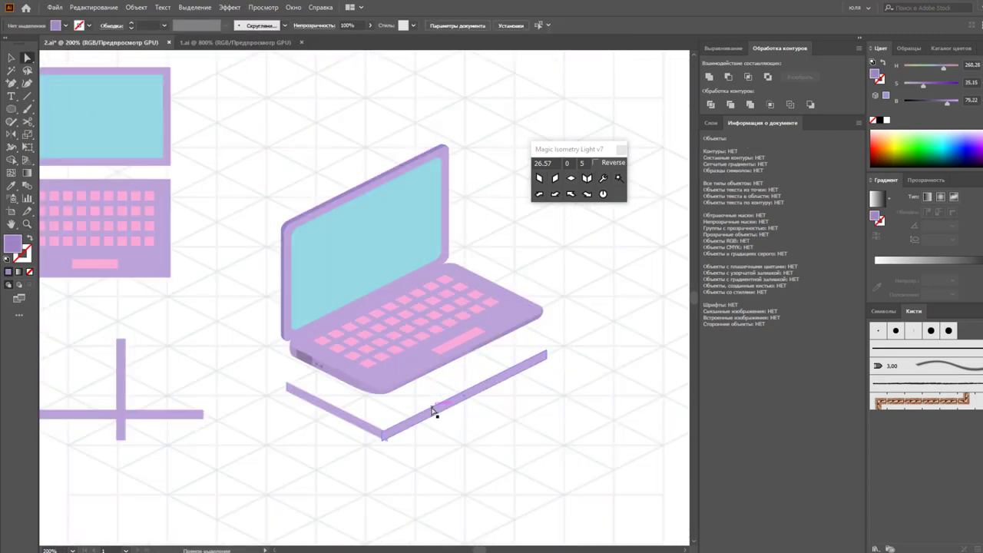
Isolate the keys group and start 3D Extrude & Bevel with a Front position.
{"action": "key", "text": "v"}
{"action": "right_click", "coordinate": [394, 352]}
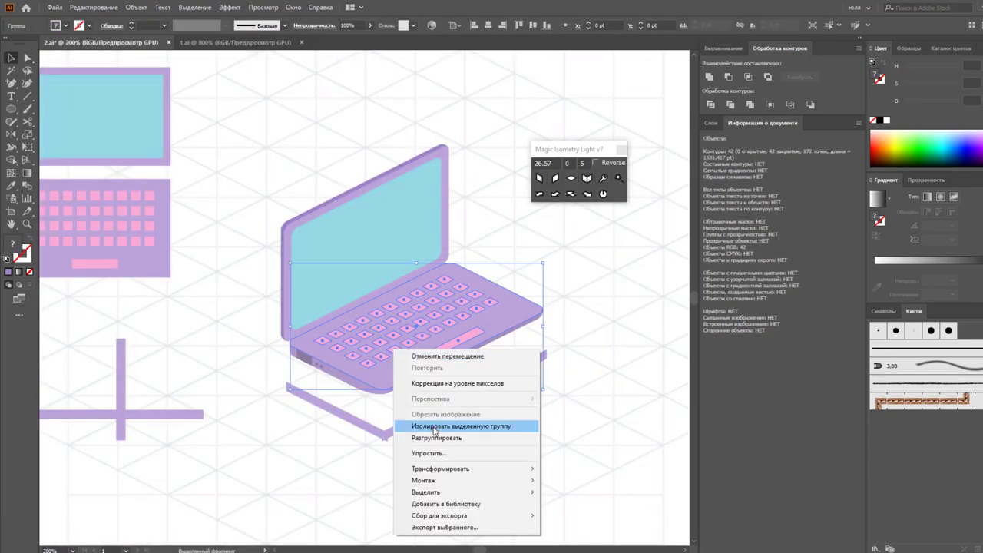
{"action": "left_click", "coordinate": [430, 418]}
{"action": "left_click", "coordinate": [411, 346]}
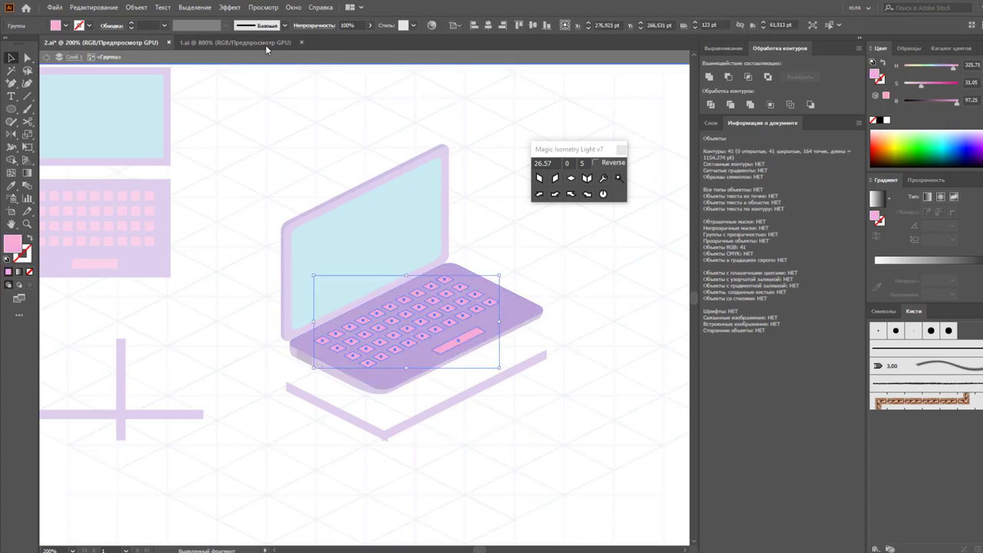
{"action": "left_click", "coordinate": [230, 7]}
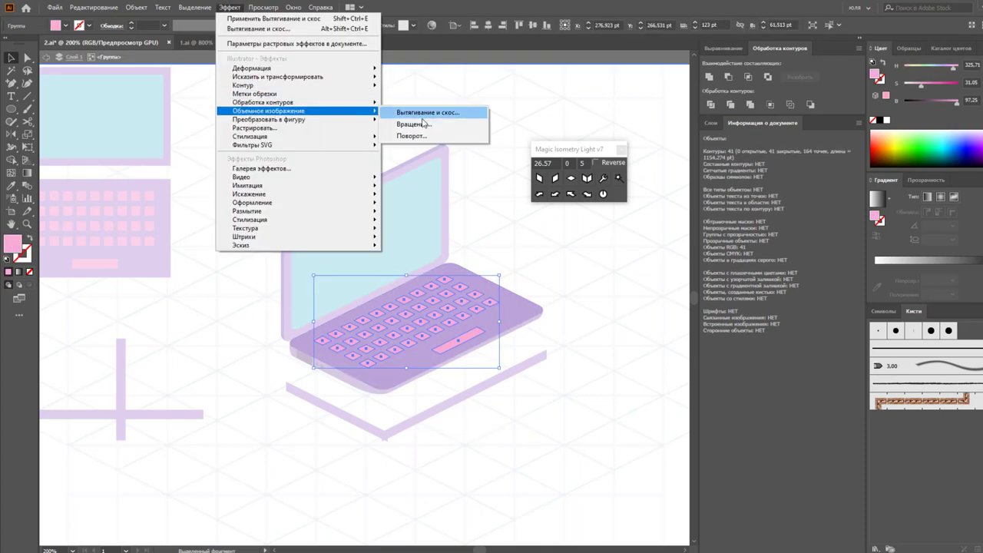
{"action": "mouse_move", "coordinate": [268, 111]}
{"action": "left_click", "coordinate": [432, 113]}
{"action": "left_click", "coordinate": [639, 119]}
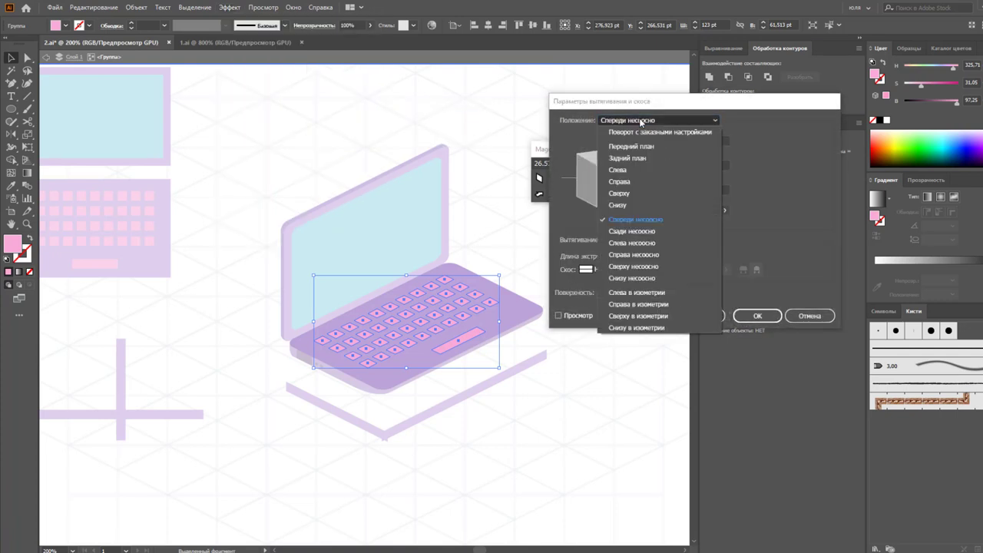
{"action": "left_click", "coordinate": [636, 148]}
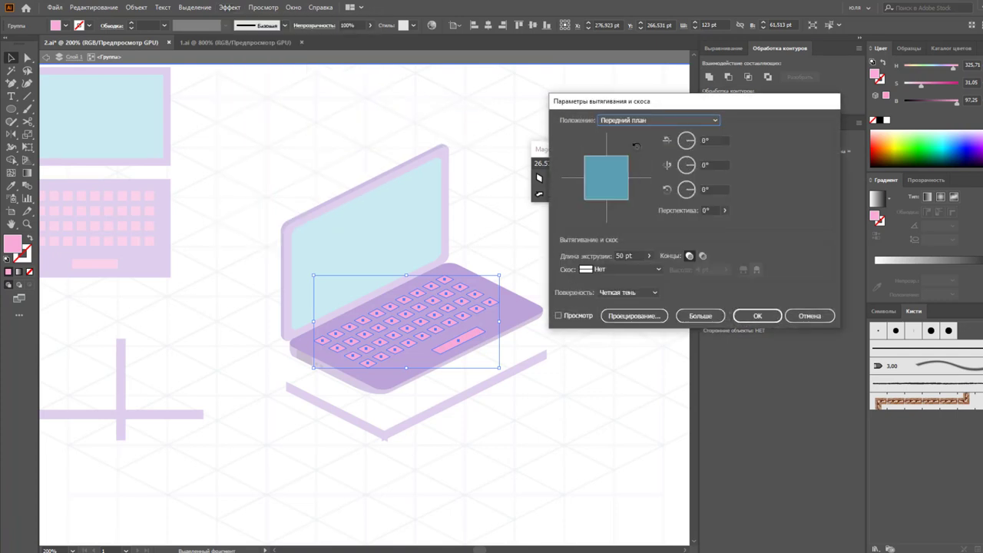
Set a 2 pt extrusion depth and check it with the live preview.
{"action": "left_click", "coordinate": [626, 256]}
{"action": "type", "text": "2"}
{"action": "key", "text": "Tab"}
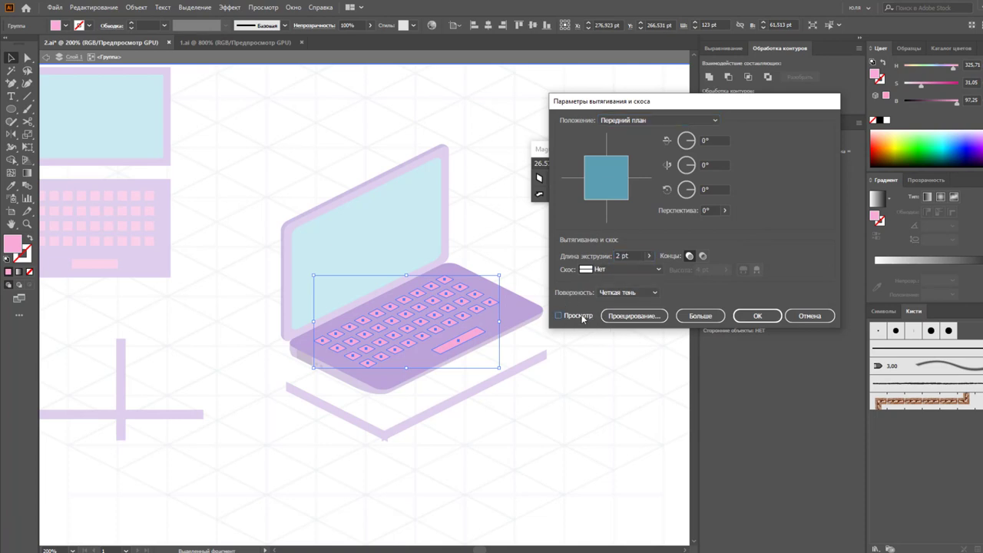
{"action": "left_click", "coordinate": [580, 316]}
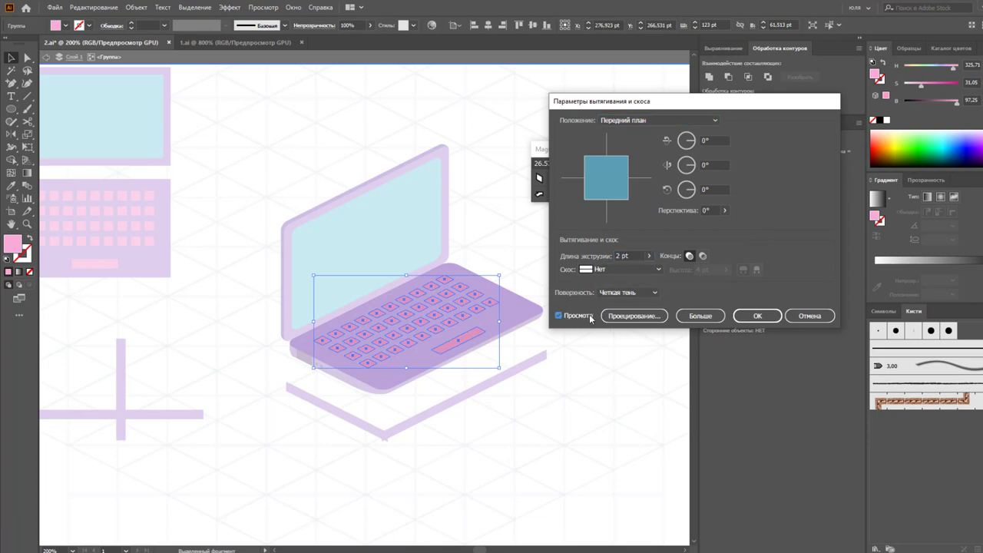
{"action": "left_click", "coordinate": [649, 256]}
{"action": "left_click_drag", "start_coordinate": [610, 270], "coordinate": [625, 273]}
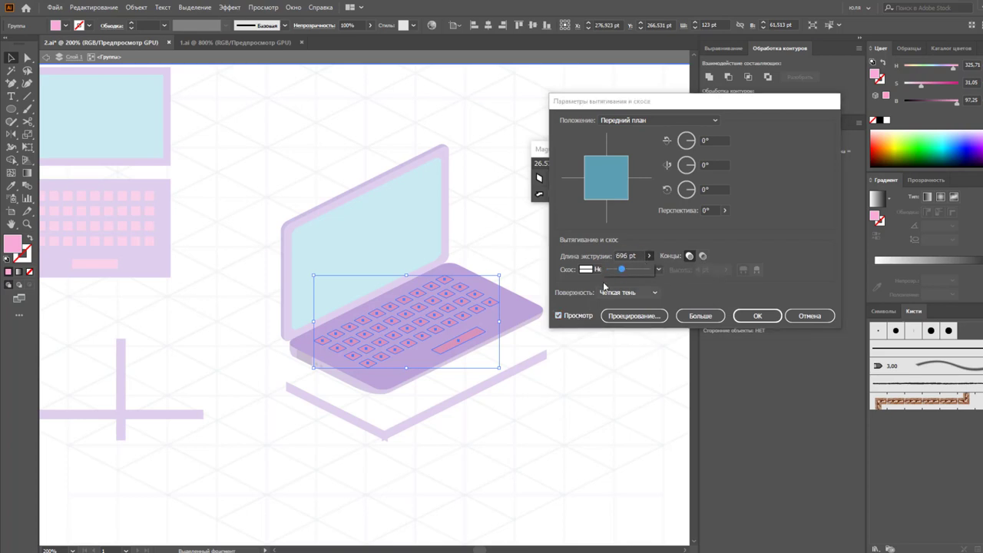
{"action": "left_click", "coordinate": [574, 318]}
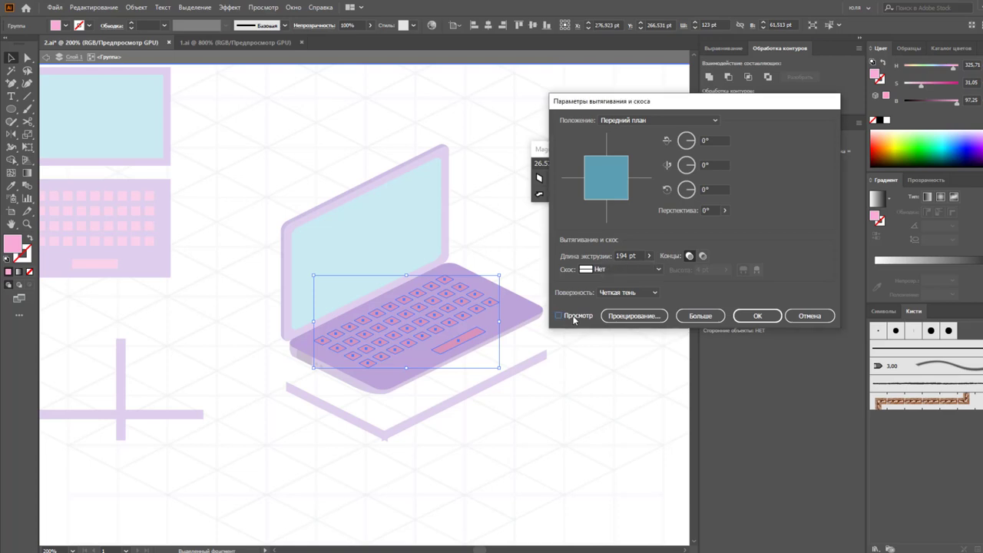
Tilt the 3D rotation, settle the extrusion depth around 13 pt, and apply the effect.
{"action": "left_click_drag", "start_coordinate": [605, 202], "coordinate": [607, 198]}
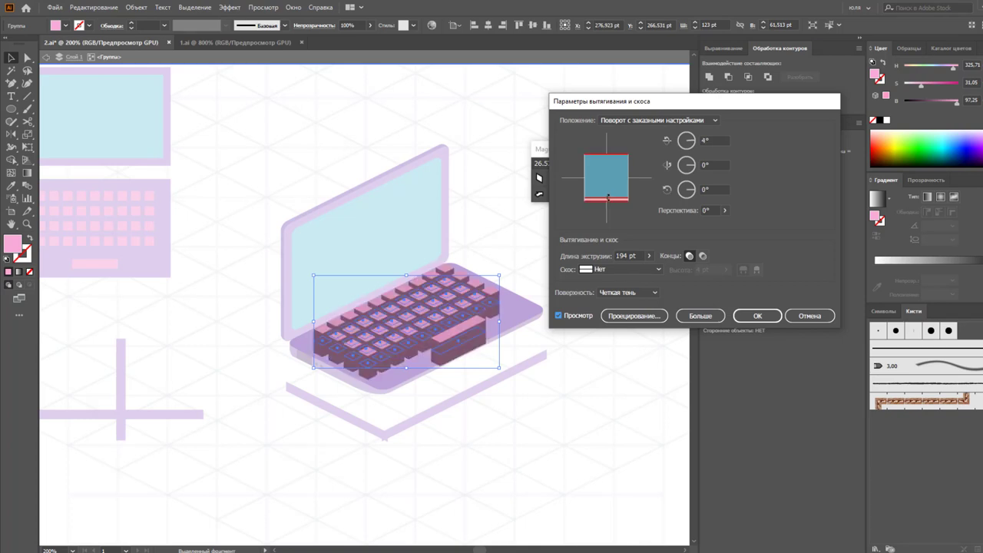
{"action": "left_click", "coordinate": [626, 256]}
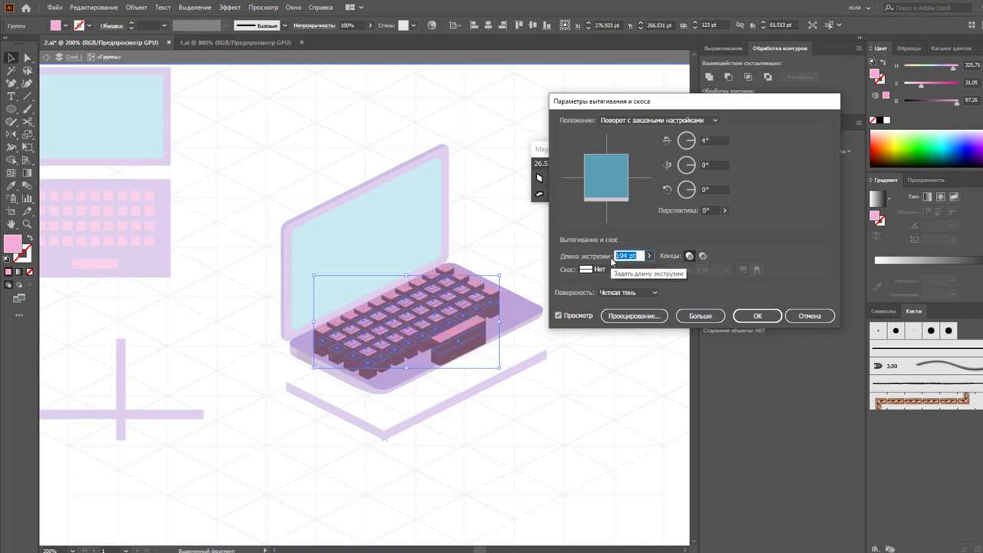
{"action": "type", "text": "5"}
{"action": "key", "text": "Tab"}
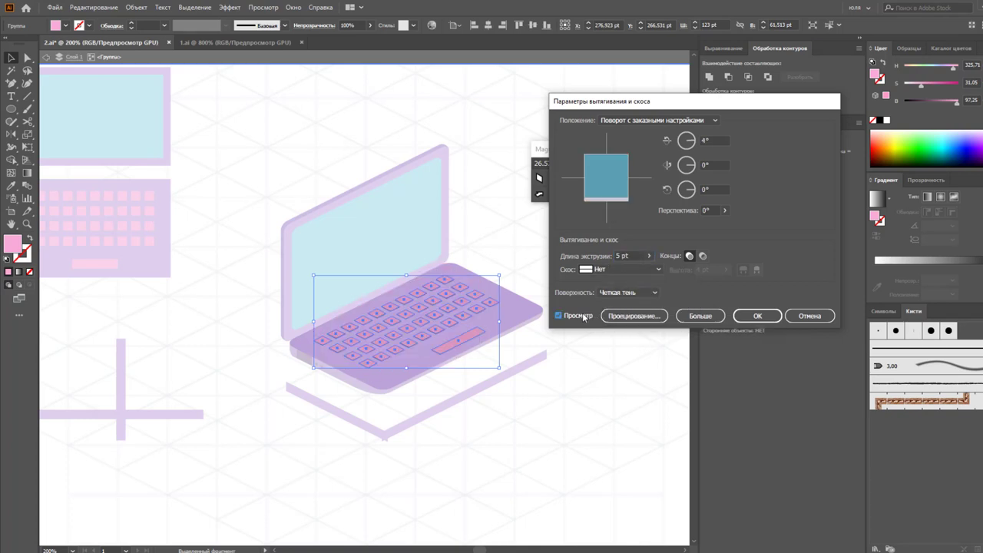
{"action": "left_click", "coordinate": [632, 256]}
{"action": "key", "text": "Up"}
{"action": "key", "text": "Up"}
{"action": "key", "text": "Up"}
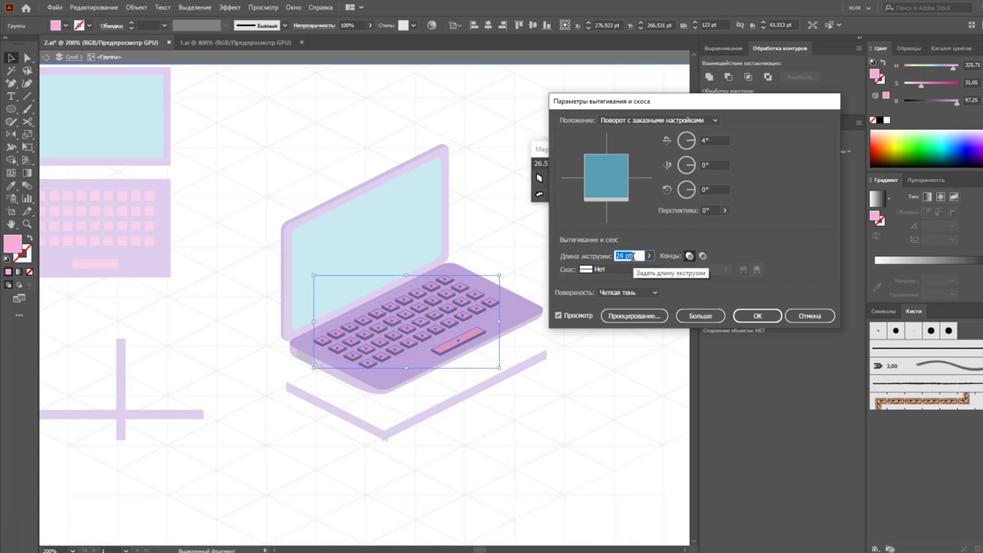
{"action": "key", "text": "Down"}
{"action": "key", "text": "Down"}
{"action": "key", "text": "Down"}
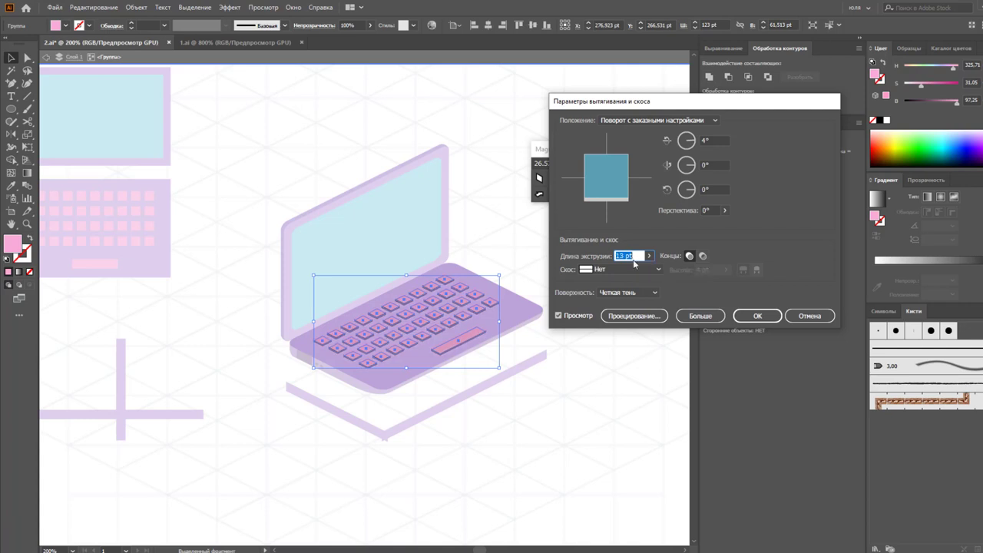
{"action": "key", "text": "Up"}
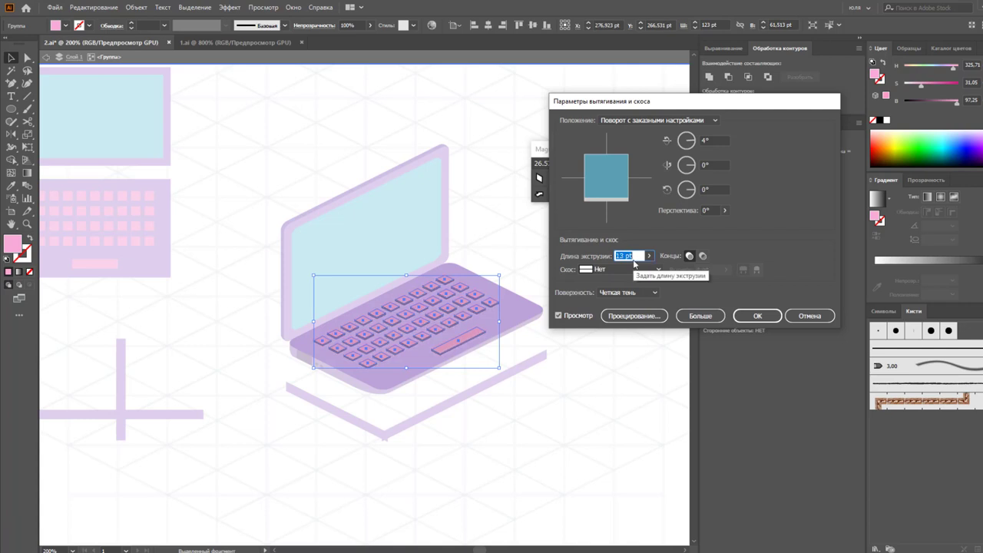
{"action": "left_click", "coordinate": [757, 316]}
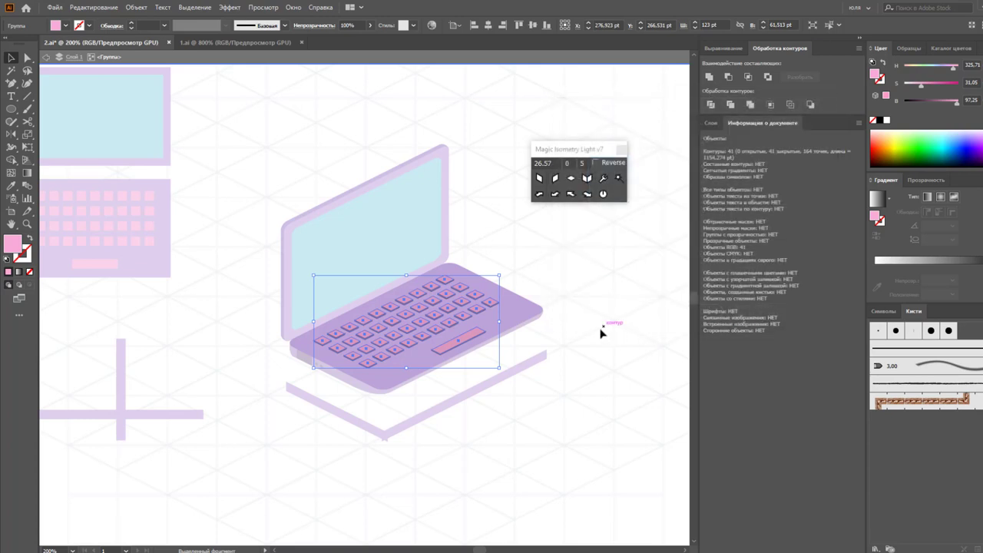
Expand the keys' 3D appearance into editable paths and try Free Transform on them.
{"action": "left_click", "coordinate": [135, 7]}
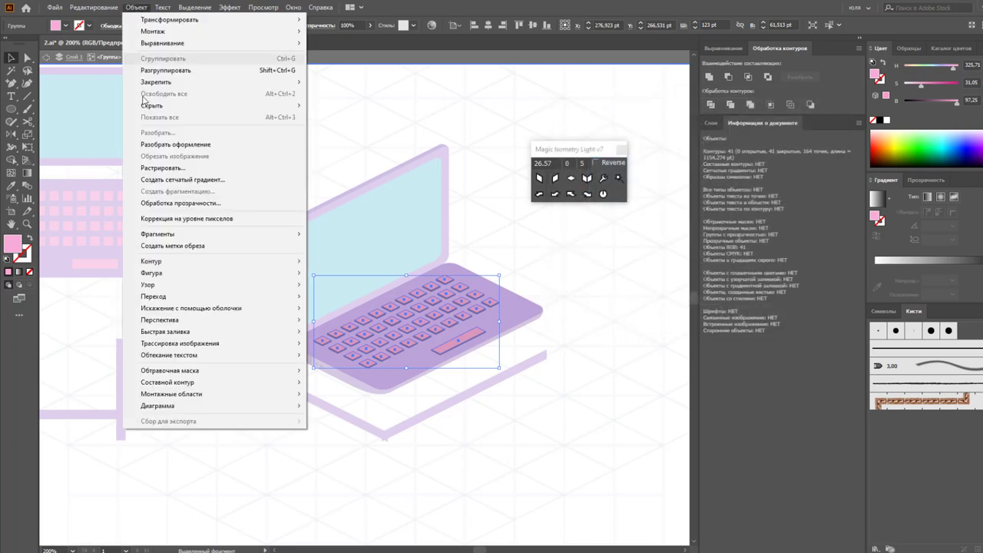
{"action": "left_click", "coordinate": [175, 141]}
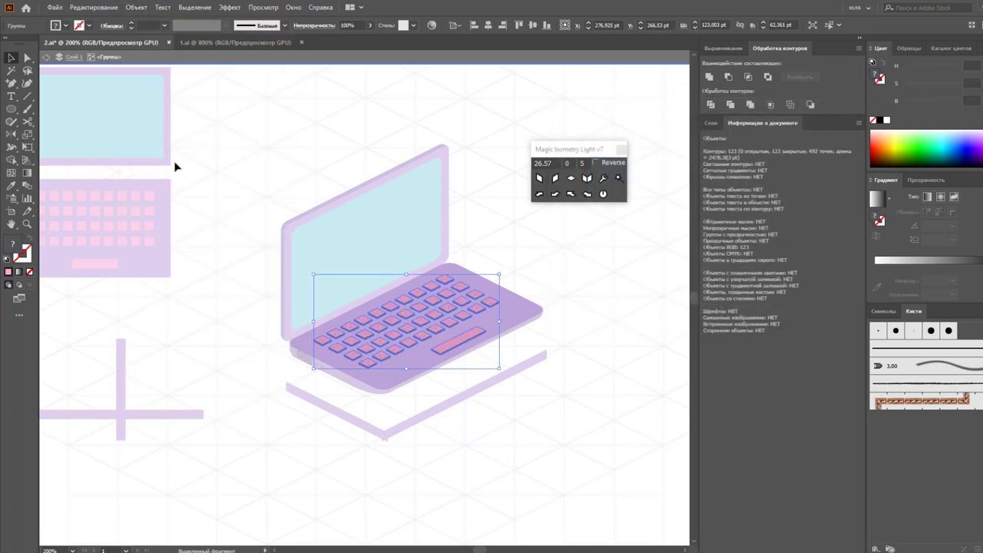
{"action": "left_click", "coordinate": [31, 147]}
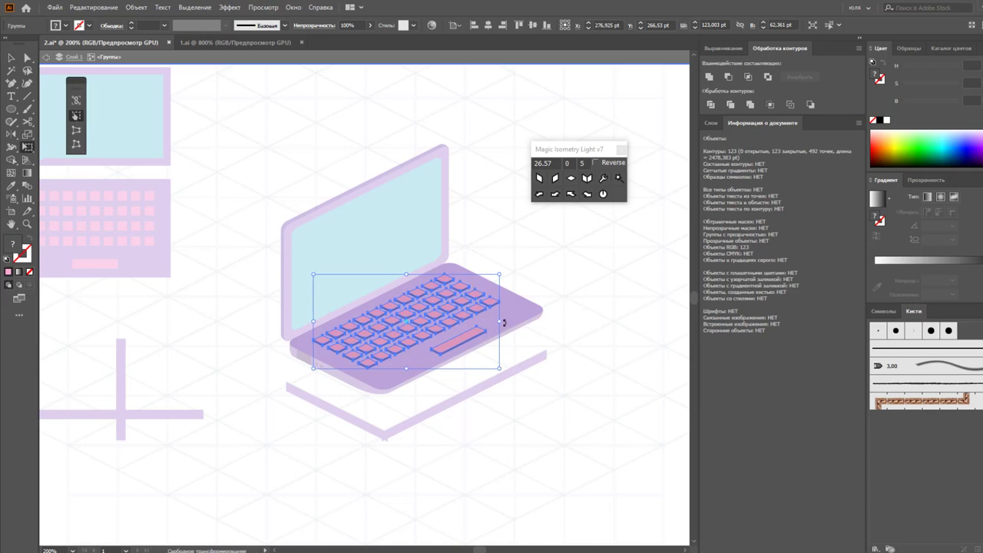
{"action": "left_click_drag", "start_coordinate": [500, 324], "coordinate": [543, 273]}
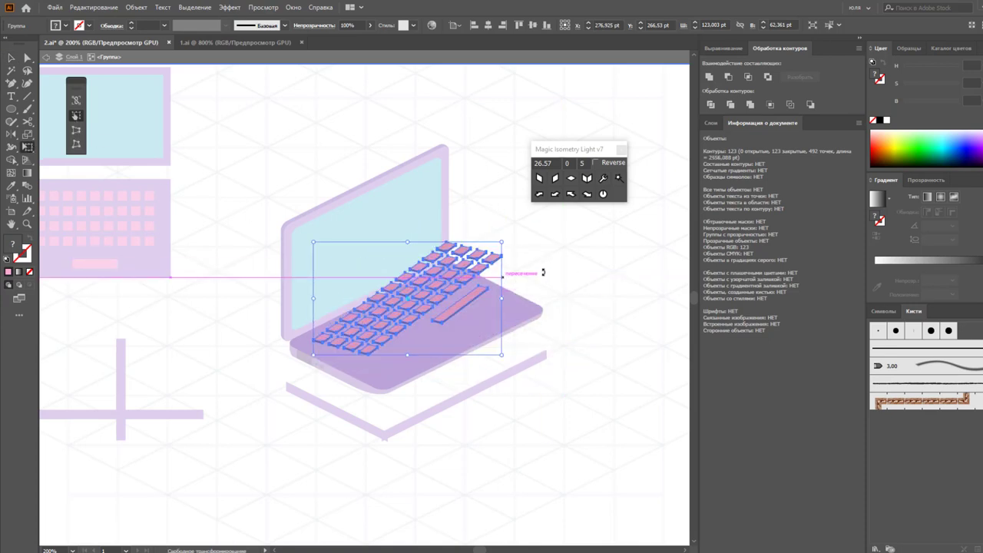
{"action": "left_click", "coordinate": [10, 58]}
Redraw the gradient direction across the laptop body.
{"action": "left_click", "coordinate": [254, 129]}
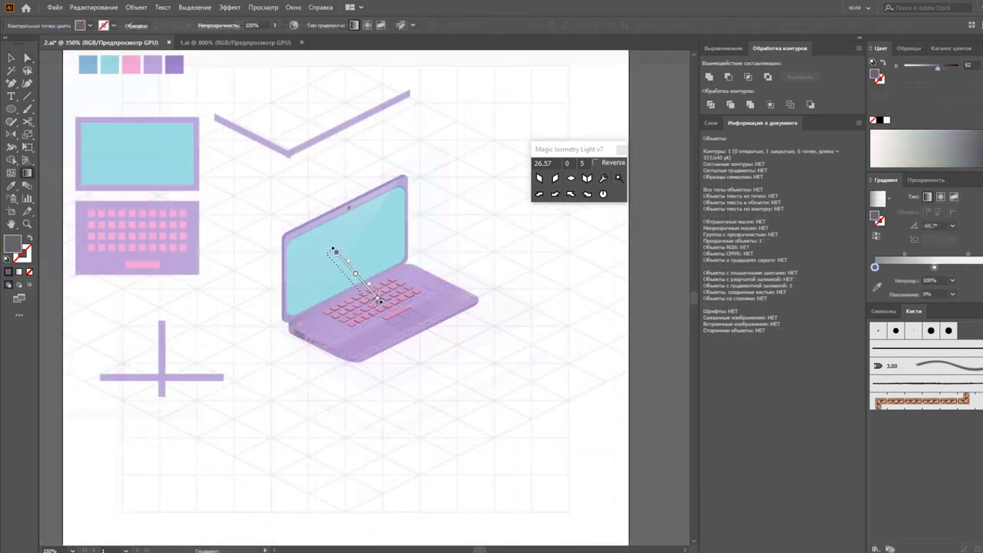
{"action": "mouse_move", "coordinate": [380, 301]}
{"action": "left_mouse_down"}
{"action": "mouse_move", "coordinate": [369, 311]}
{"action": "mouse_move", "coordinate": [380, 322]}
{"action": "left_mouse_up"}
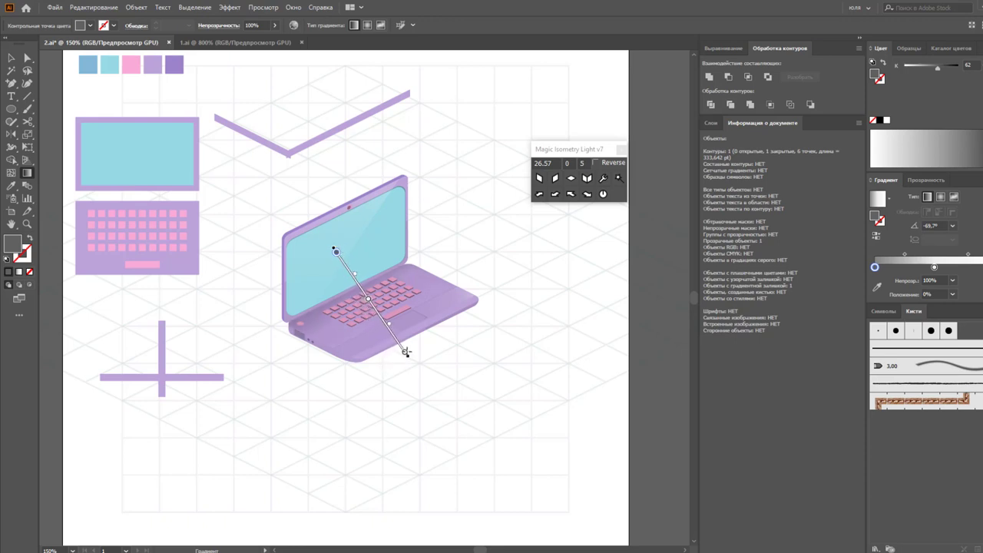
{"action": "mouse_move", "coordinate": [390, 365]}
{"action": "left_mouse_down"}
{"action": "mouse_move", "coordinate": [415, 347]}
{"action": "mouse_move", "coordinate": [393, 333]}
{"action": "left_mouse_up"}
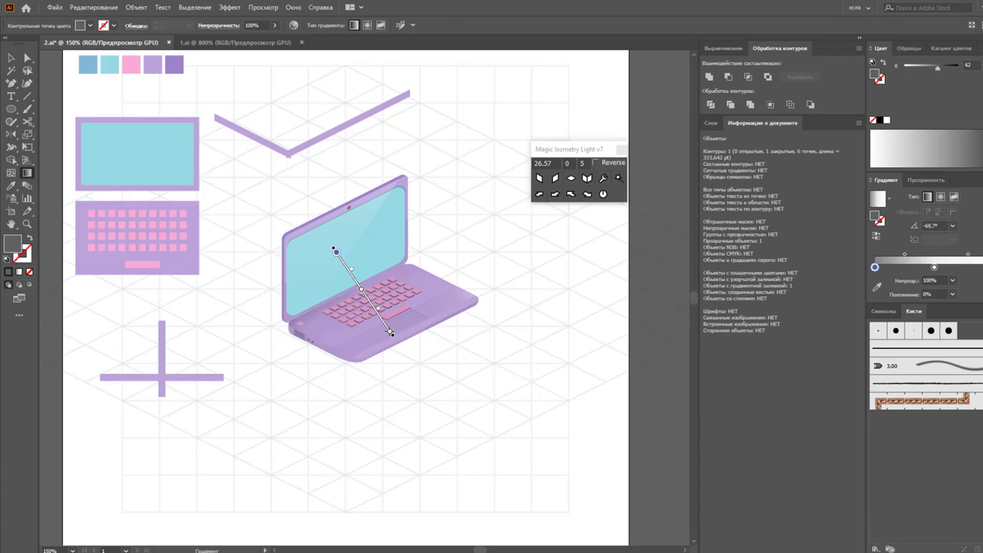
{"action": "key", "text": "v"}
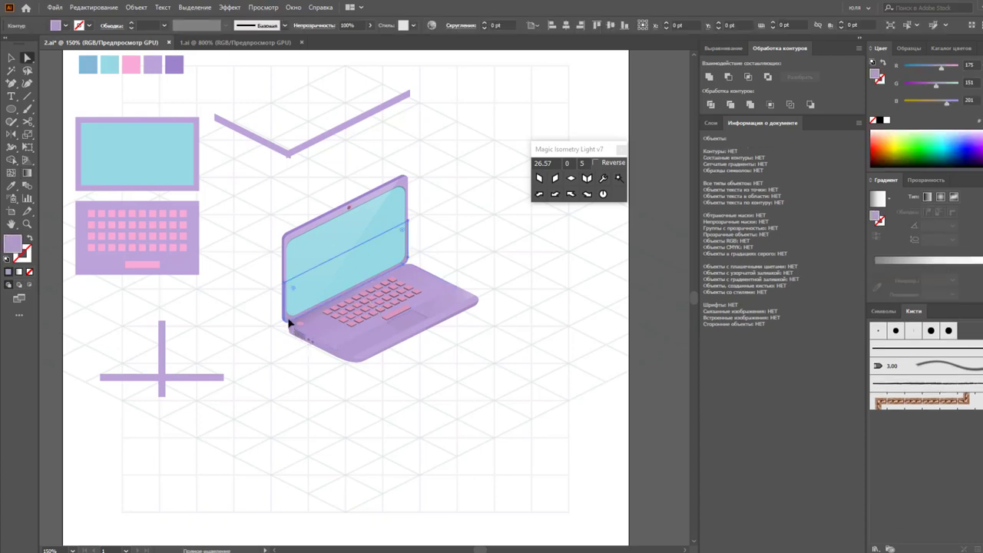
{"action": "left_click", "coordinate": [290, 324]}
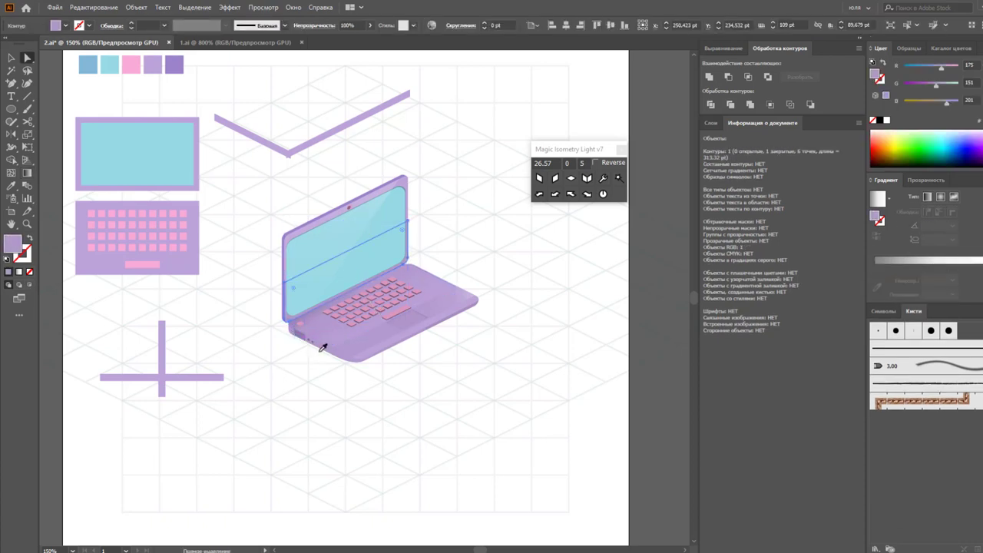
Redraw the screen glare gradient so it runs diagonally across the screen.
{"action": "left_click", "coordinate": [323, 347]}
{"action": "left_click", "coordinate": [9, 63]}
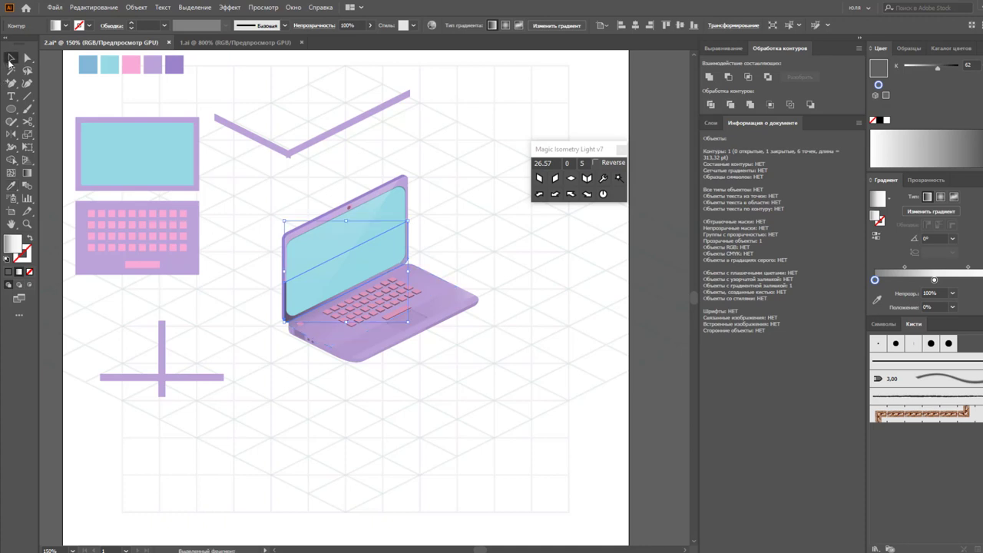
{"action": "left_click", "coordinate": [28, 175]}
{"action": "mouse_move", "coordinate": [338, 261]}
{"action": "left_mouse_down"}
{"action": "mouse_move", "coordinate": [366, 297]}
{"action": "mouse_move", "coordinate": [330, 273]}
{"action": "left_mouse_up"}
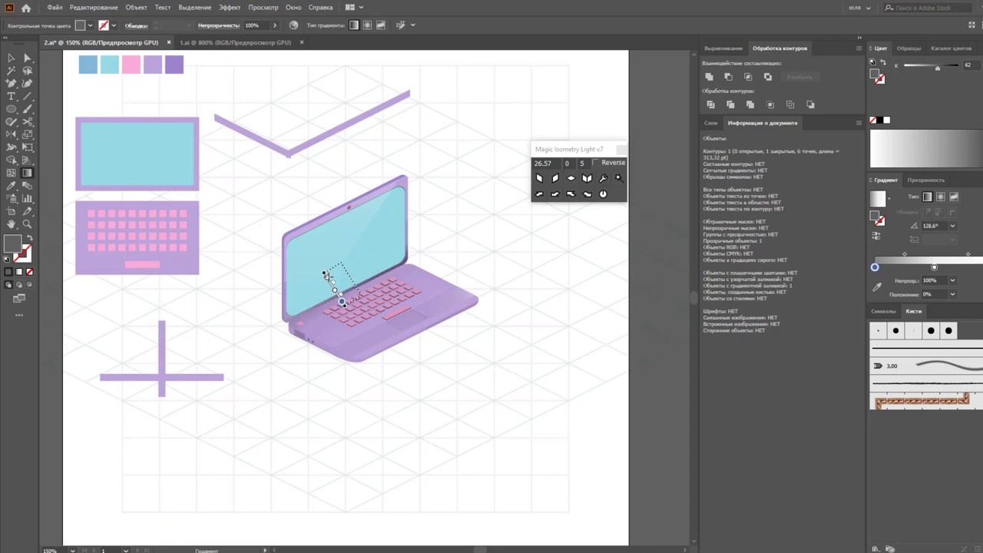
{"action": "left_click_drag", "start_coordinate": [331, 274], "coordinate": [344, 268]}
{"action": "left_click", "coordinate": [11, 58]}
{"action": "left_click", "coordinate": [225, 236]}
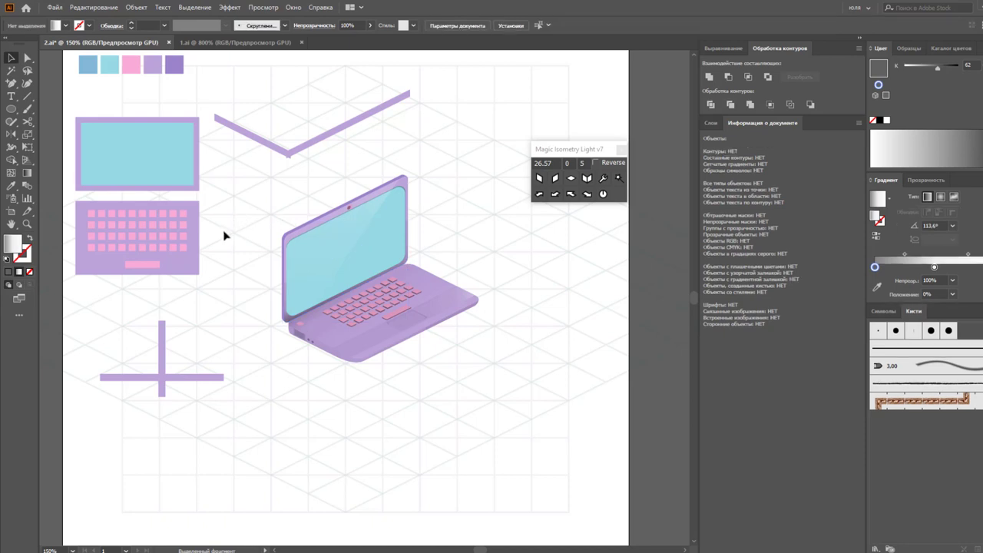
Raise K on one of the laptop base's gradient stops to darken it.
{"action": "key", "text": "a"}
{"action": "left_click", "coordinate": [320, 323]}
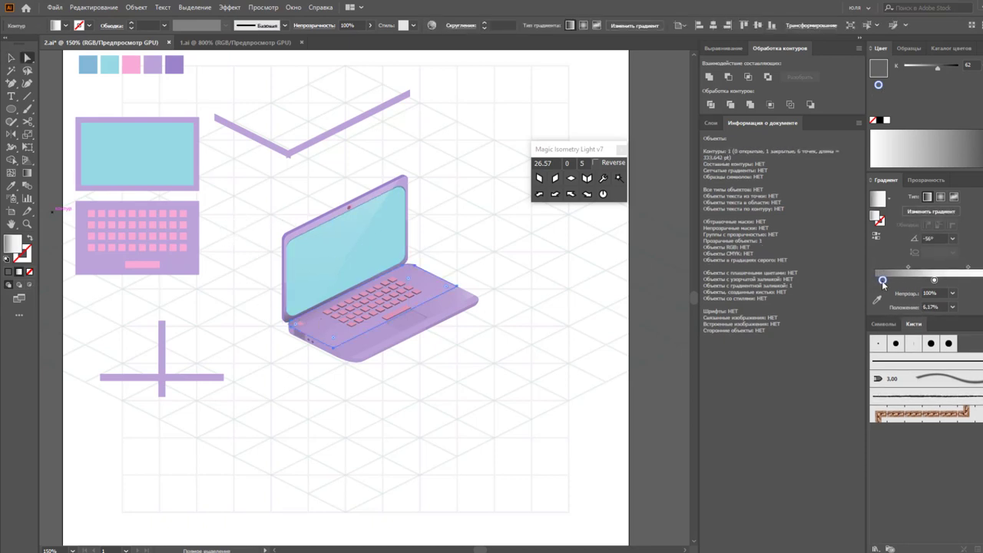
{"action": "left_click_drag", "start_coordinate": [940, 69], "coordinate": [945, 68]}
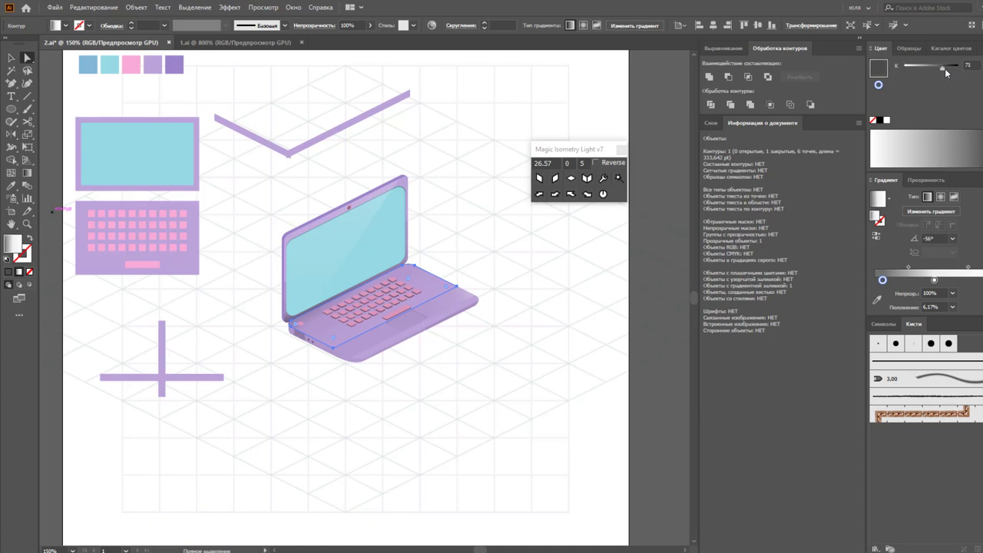
{"action": "left_click", "coordinate": [591, 309]}
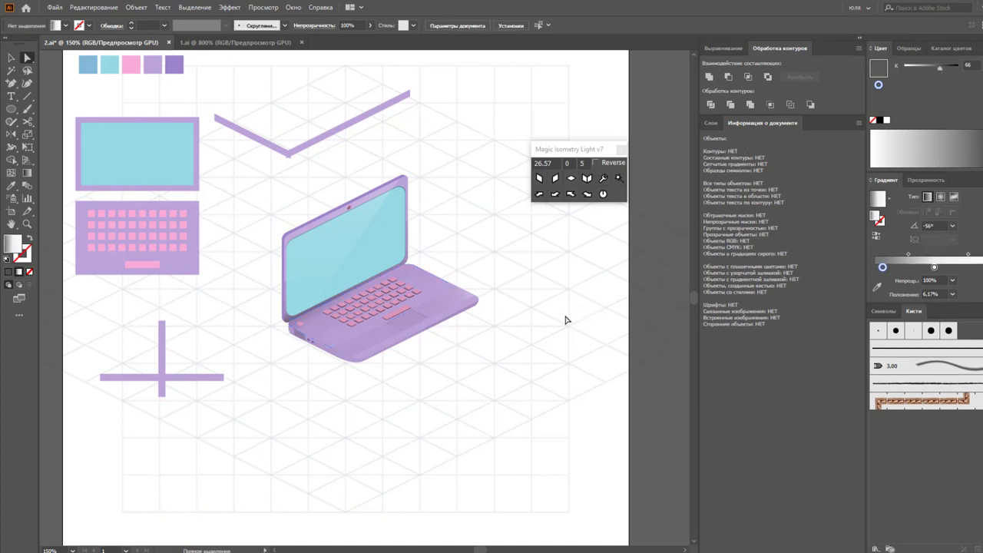
{"action": "scroll", "coordinate": [536, 349], "scroll_direction": "up", "scroll_amount": 1}
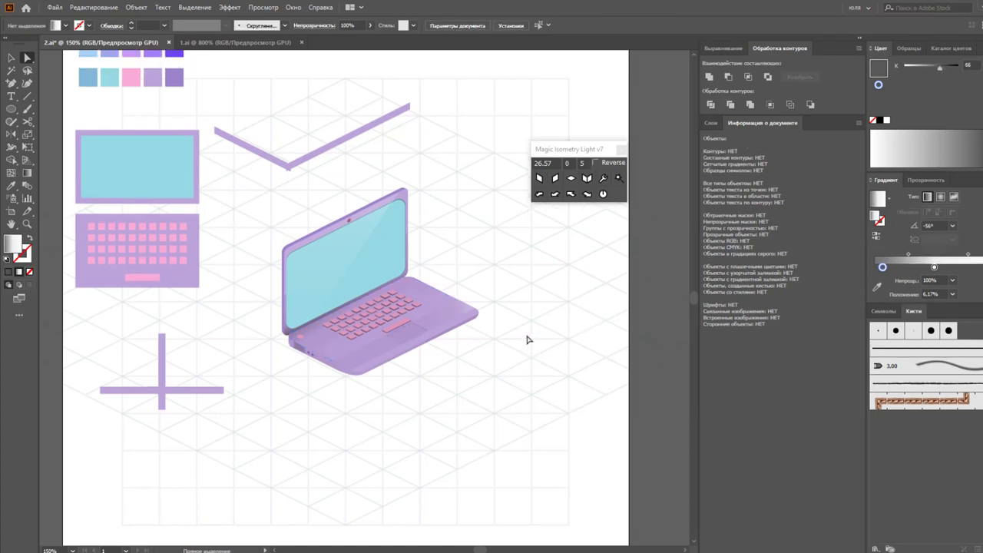
Nudge the laptop screen up slightly.
{"action": "key", "text": "v"}
{"action": "left_click", "coordinate": [385, 275]}
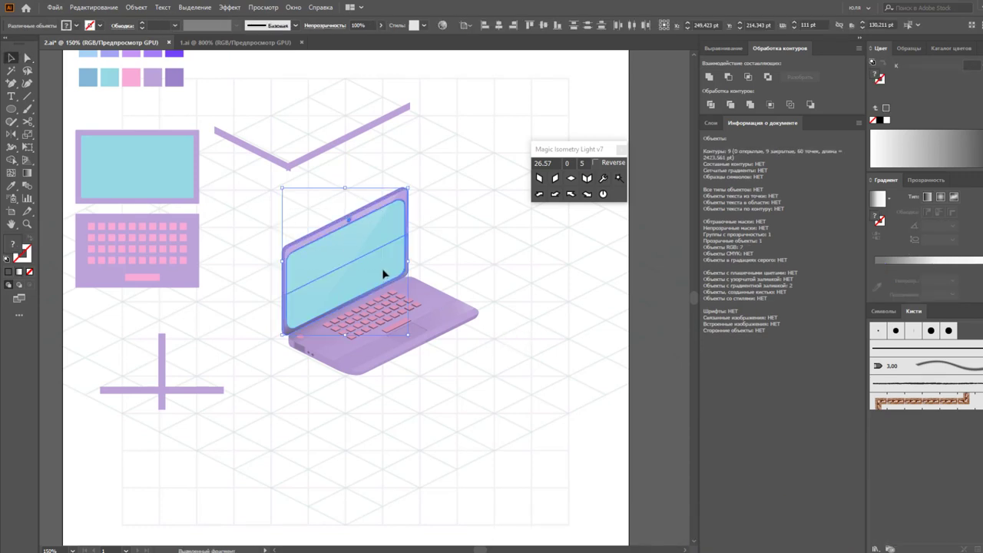
{"action": "left_click_drag", "start_coordinate": [384, 274], "coordinate": [384, 270]}
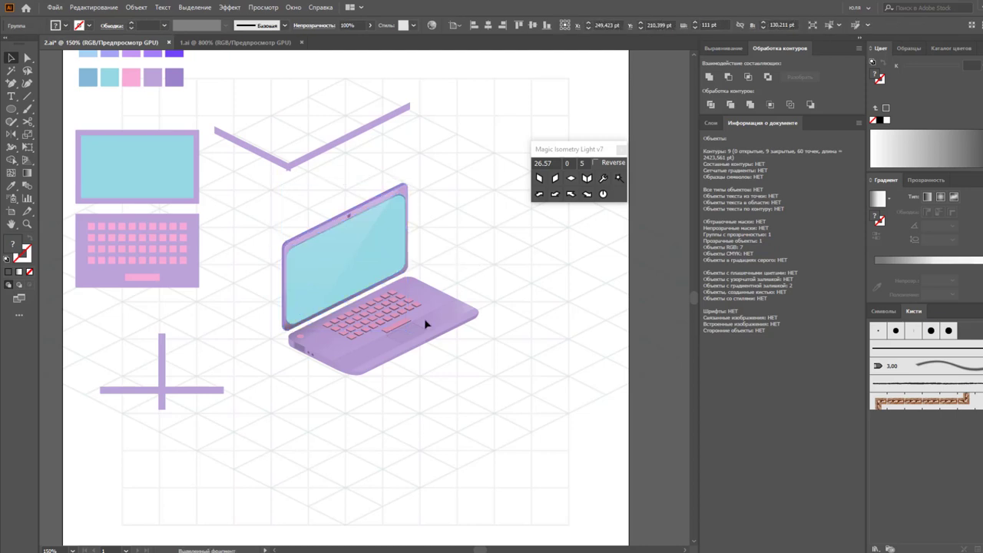
Draw a small rectangle just below the laptop.
{"action": "left_click", "coordinate": [424, 318]}
{"action": "left_click", "coordinate": [356, 249]}
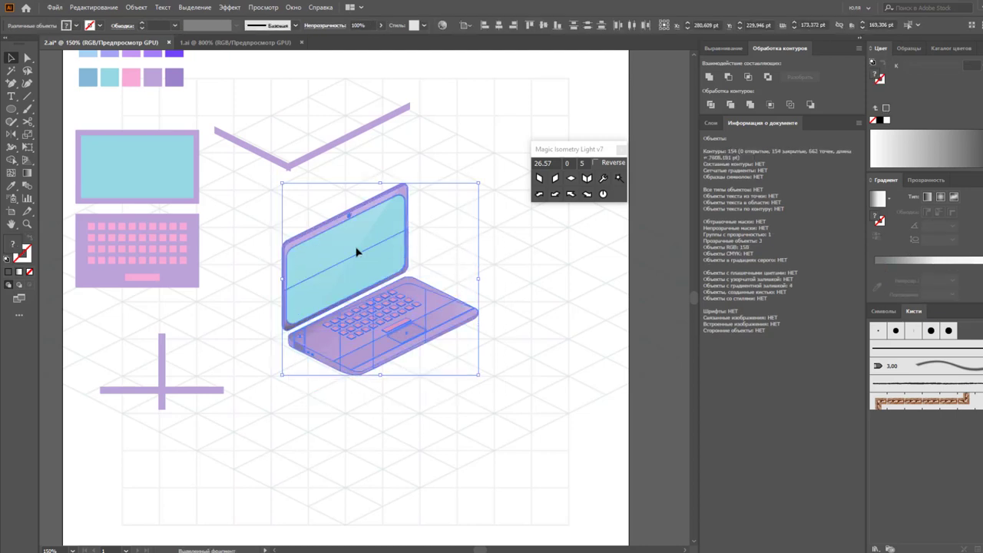
{"action": "left_click", "coordinate": [404, 358]}
{"action": "left_click", "coordinate": [419, 401]}
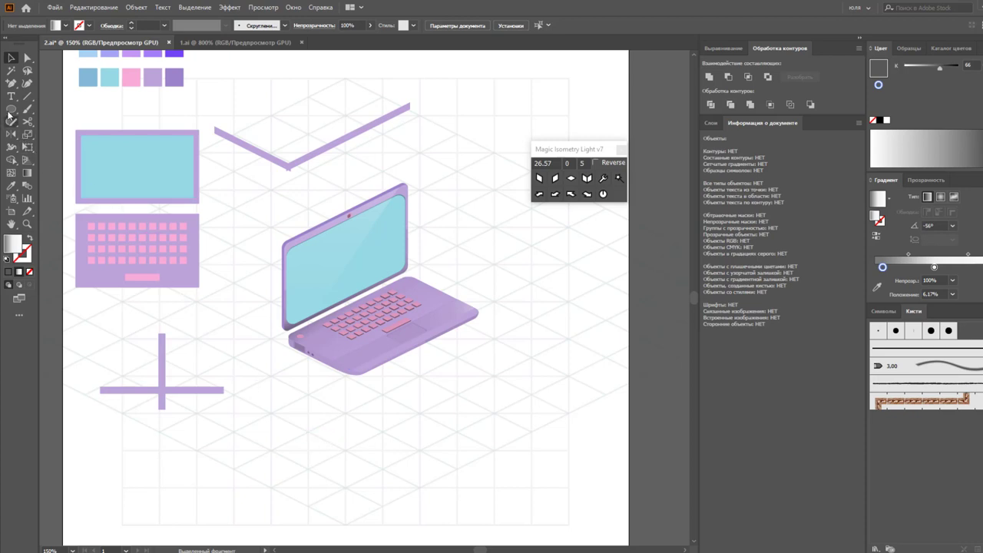
{"action": "mouse_move", "coordinate": [10, 108]}
{"action": "left_mouse_down"}
{"action": "mouse_move", "coordinate": [47, 134]}
{"action": "mouse_move", "coordinate": [57, 108]}
{"action": "left_mouse_up"}
{"action": "mouse_move", "coordinate": [289, 376]}
{"action": "left_mouse_down"}
{"action": "mouse_move", "coordinate": [313, 413]}
{"action": "mouse_move", "coordinate": [301, 400]}
{"action": "left_mouse_up"}
Give the small rectangle the cross bar's purple with the Eyedropper.
{"action": "key", "text": "v"}
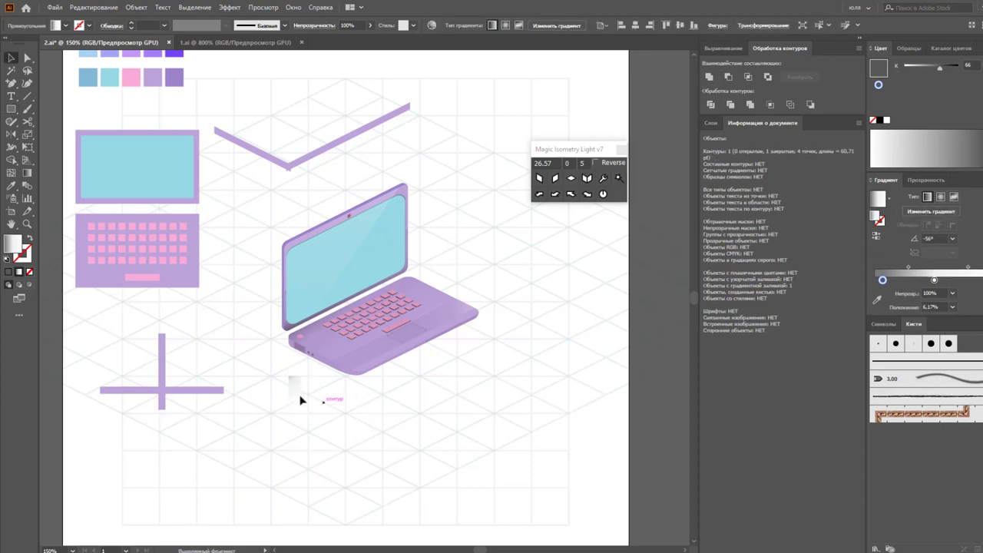
{"action": "left_click", "coordinate": [300, 393]}
{"action": "key", "text": "i"}
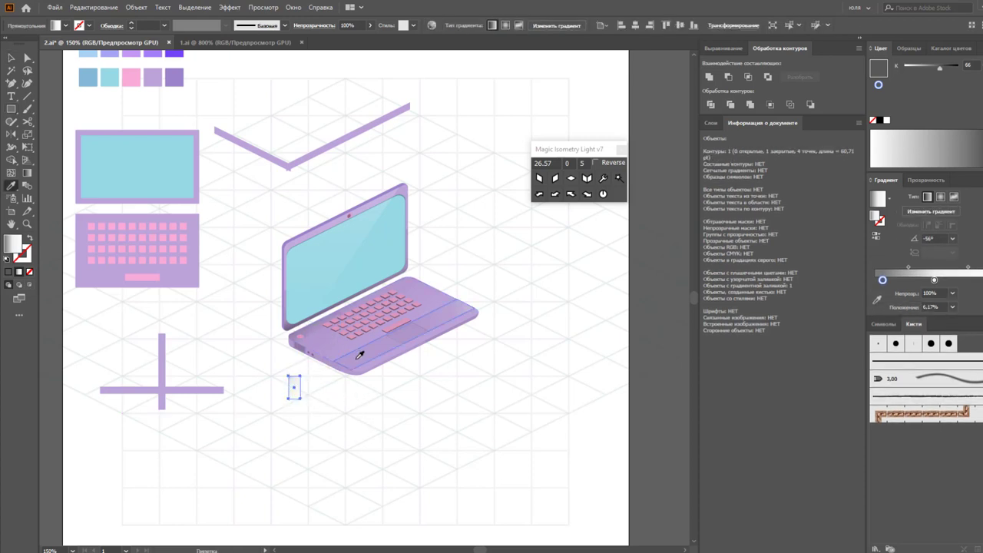
{"action": "left_click", "coordinate": [188, 389]}
{"action": "key", "text": "v"}
{"action": "left_click", "coordinate": [294, 414]}
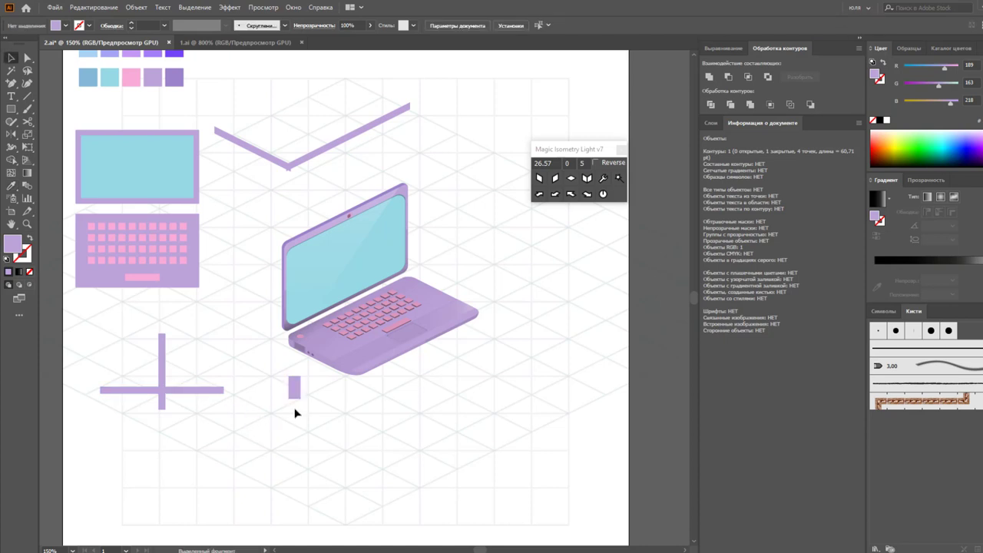
Skew the purple rectangle onto an isometric side face with Magic Isometry.
{"action": "left_click", "coordinate": [294, 388]}
{"action": "left_click", "coordinate": [554, 180]}
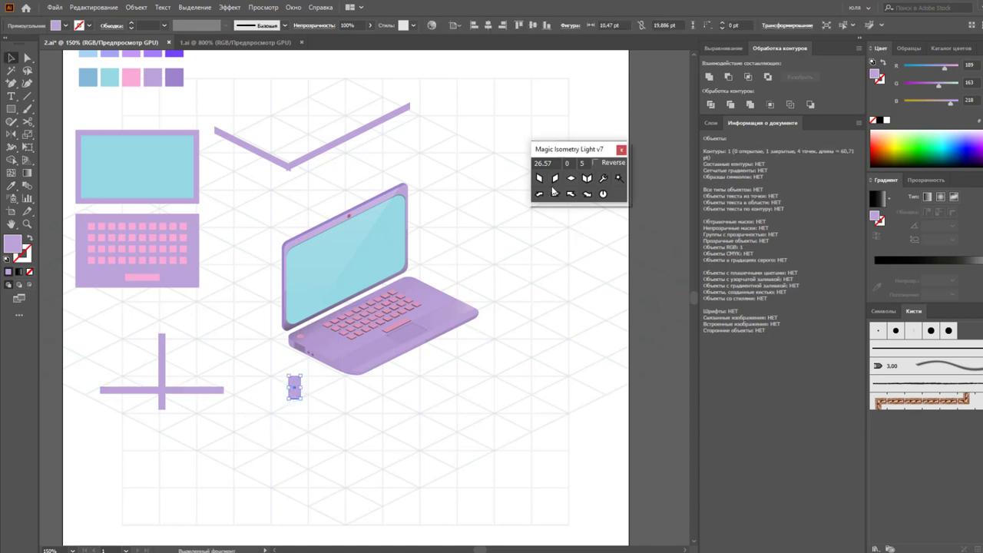
{"action": "left_click", "coordinate": [391, 402]}
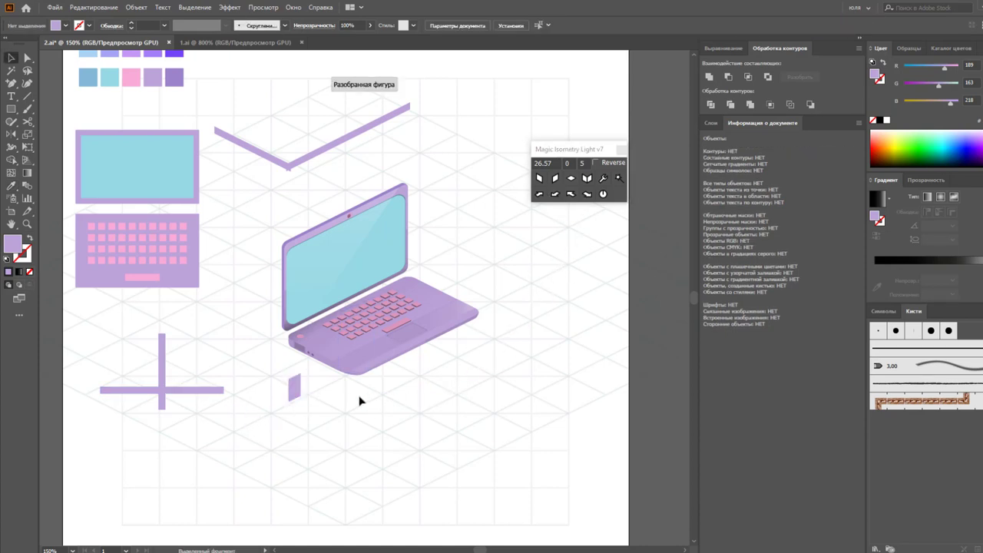
{"action": "left_click", "coordinate": [296, 393]}
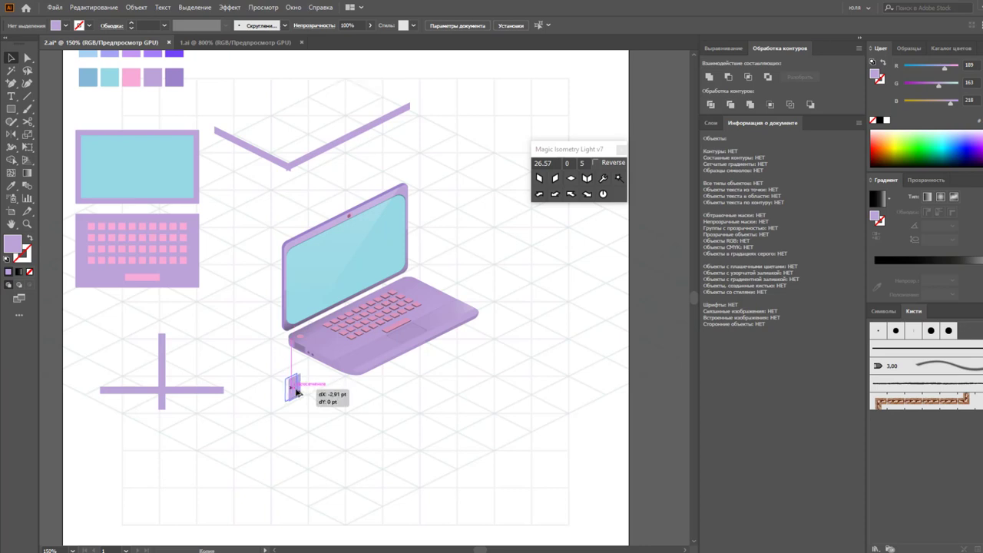
Switch the Color panel to HSB and reselect the small purple shape.
{"action": "left_click", "coordinate": [978, 47]}
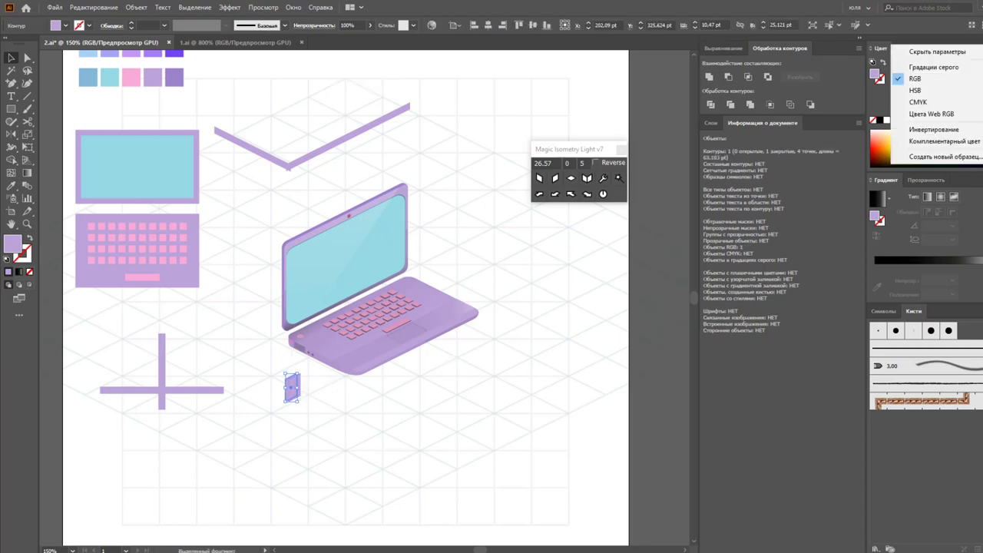
{"action": "left_click", "coordinate": [884, 90]}
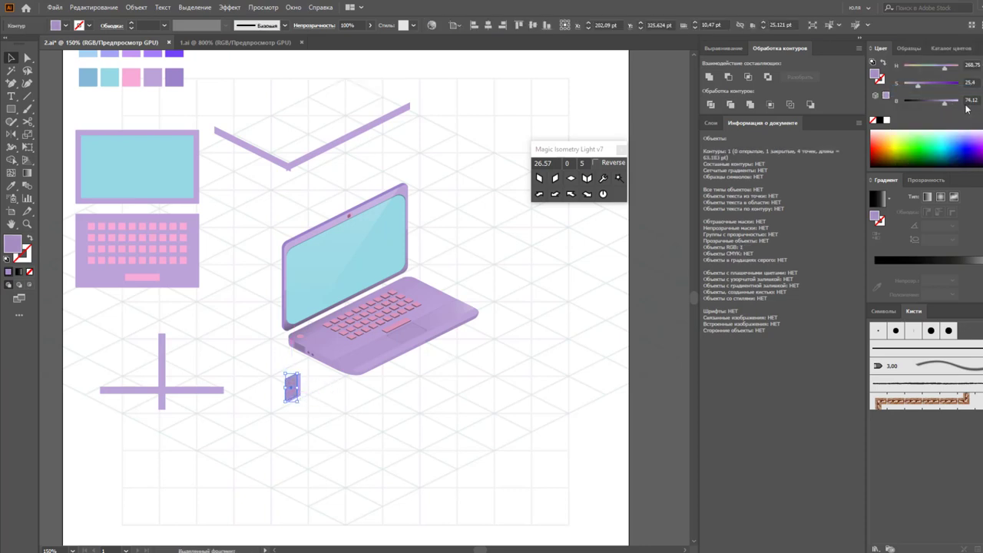
{"action": "left_click", "coordinate": [453, 375]}
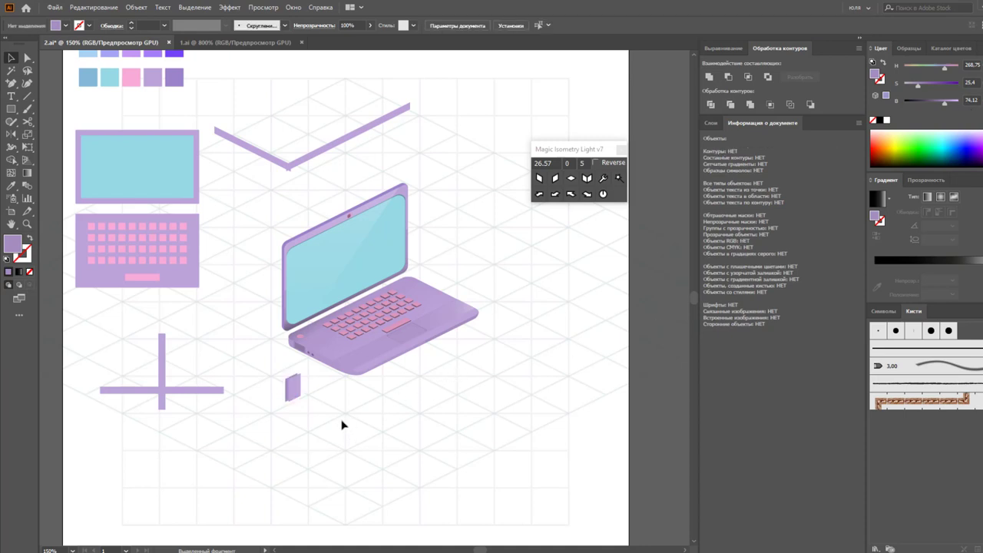
{"action": "left_click", "coordinate": [285, 390]}
{"action": "left_click", "coordinate": [313, 428]}
{"action": "left_click", "coordinate": [295, 397]}
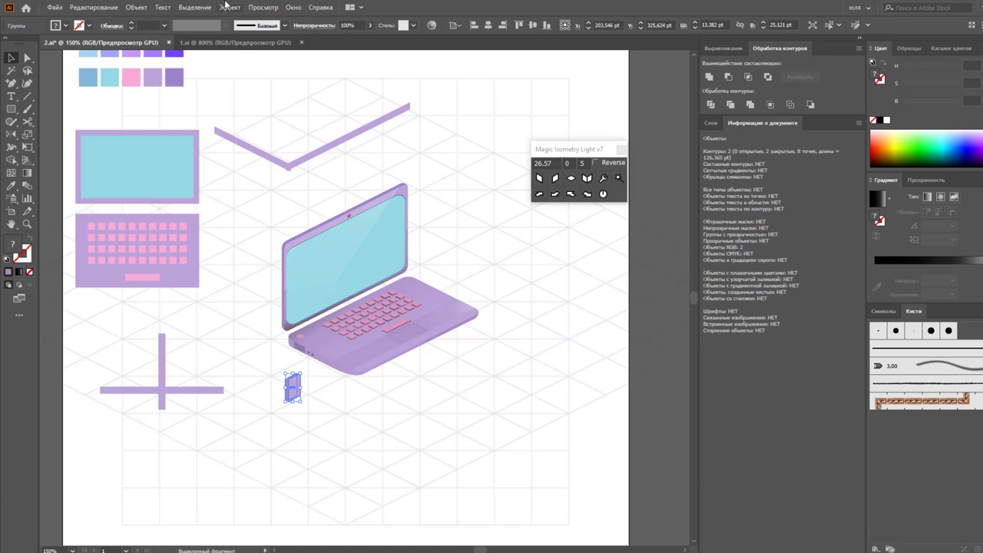
{"action": "left_click", "coordinate": [228, 6]}
Apply a vertical Arch warp with about 25% bend to the small piece.
{"action": "left_click", "coordinate": [407, 69]}
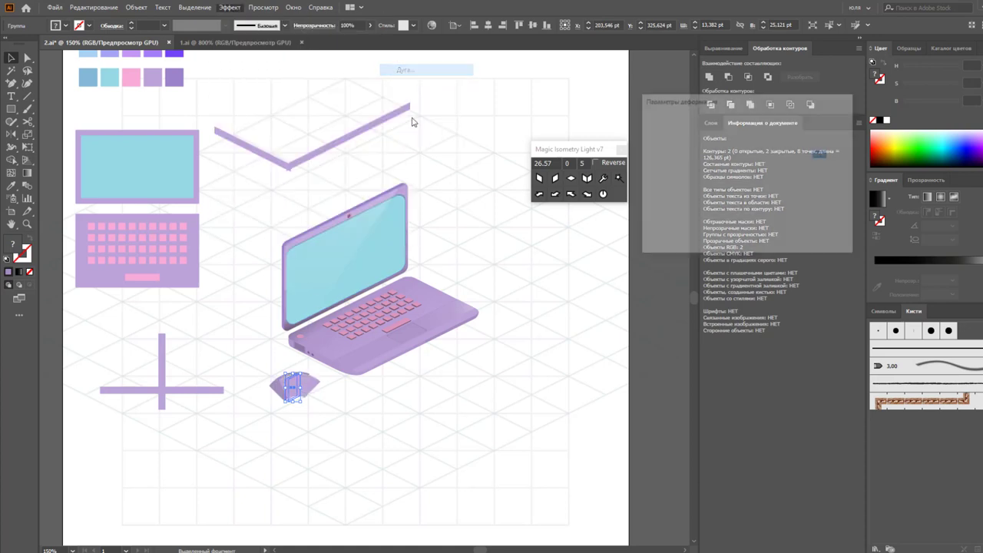
{"action": "left_click", "coordinate": [769, 141]}
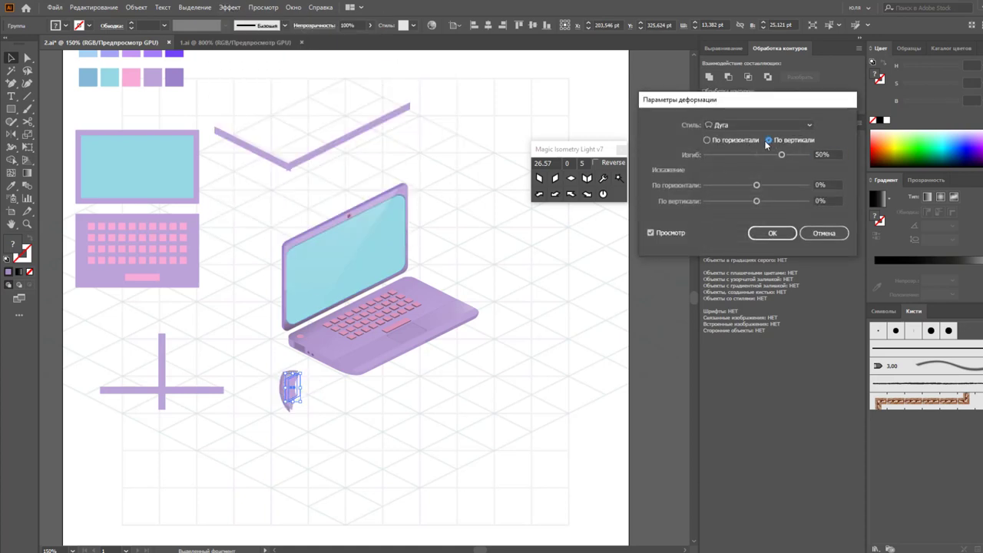
{"action": "left_click", "coordinate": [749, 126]}
{"action": "left_click", "coordinate": [732, 176]}
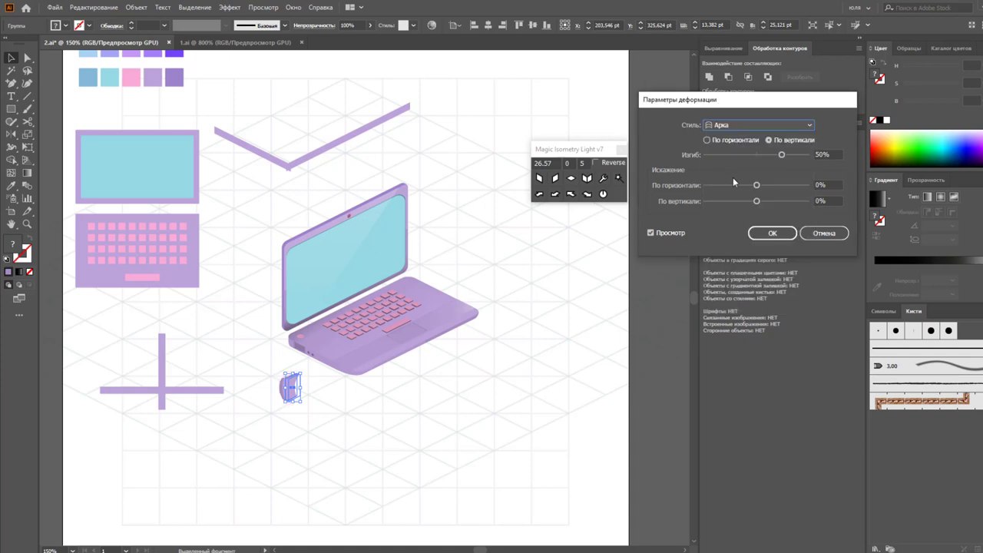
{"action": "left_click_drag", "start_coordinate": [781, 156], "coordinate": [768, 156]}
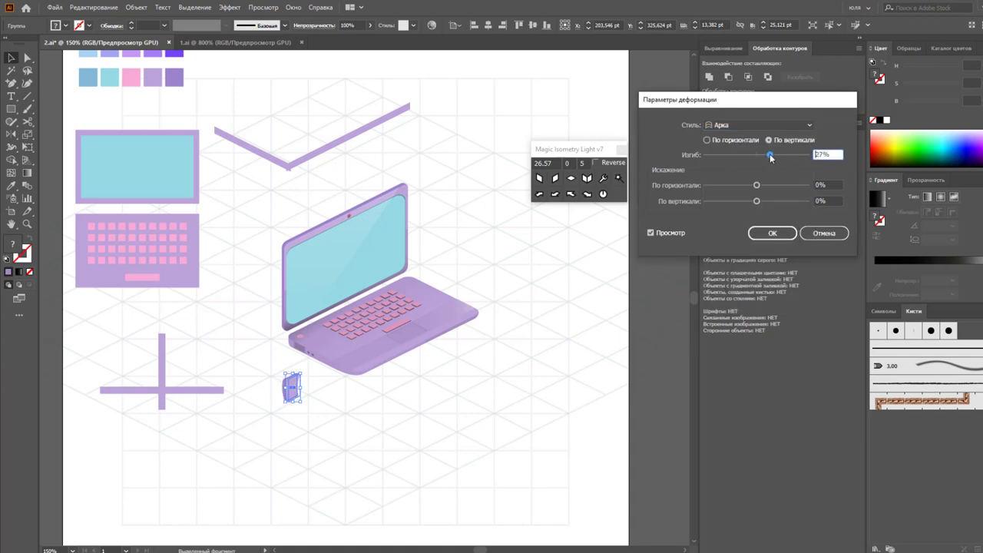
{"action": "left_click", "coordinate": [773, 233]}
Expand the warped piece's appearance and move it onto the laptop's left side.
{"action": "left_click", "coordinate": [136, 7]}
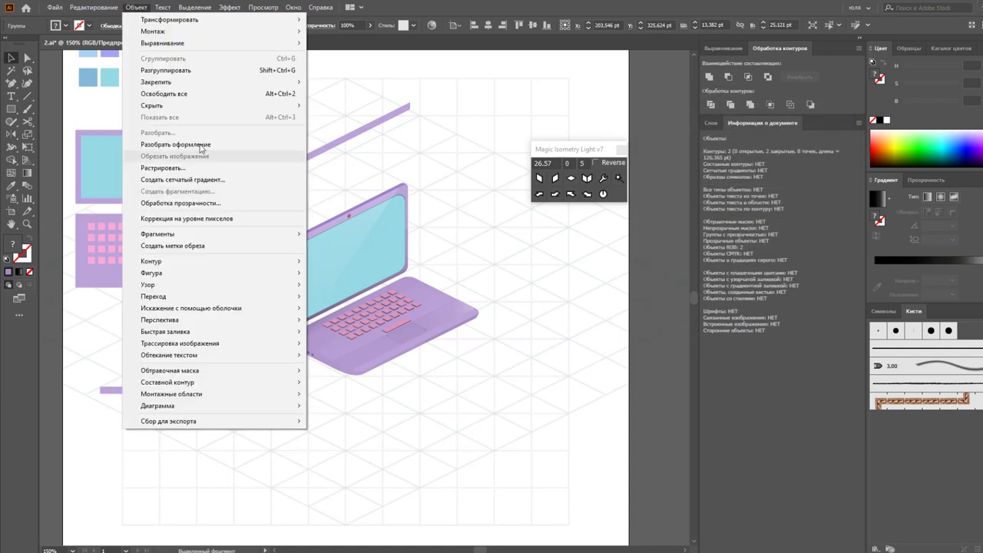
{"action": "left_click", "coordinate": [176, 146]}
{"action": "left_click_drag", "start_coordinate": [291, 387], "coordinate": [304, 326]}
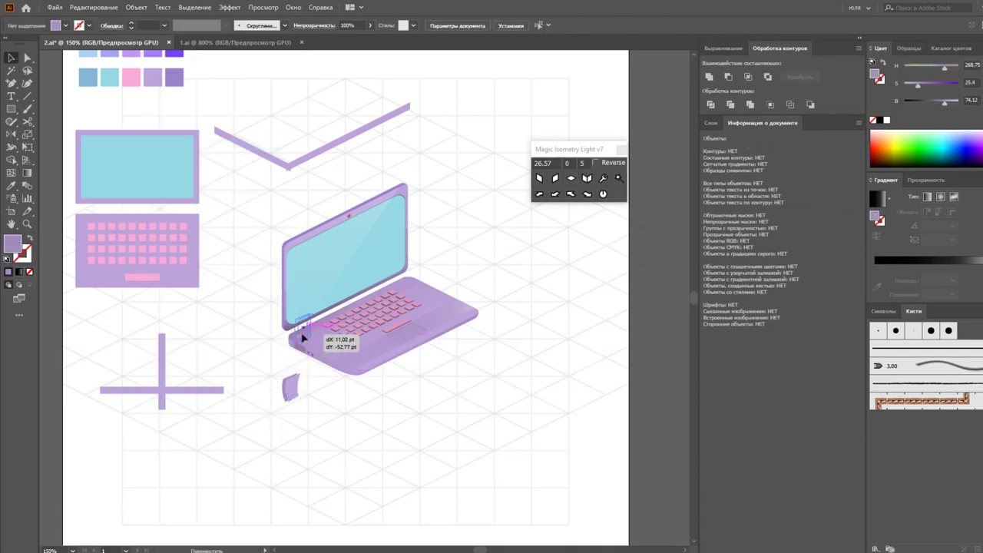
Move the curved hinge group up so it sits under the laptop screen.
{"action": "left_click", "coordinate": [340, 386]}
{"action": "left_click", "coordinate": [340, 386]}
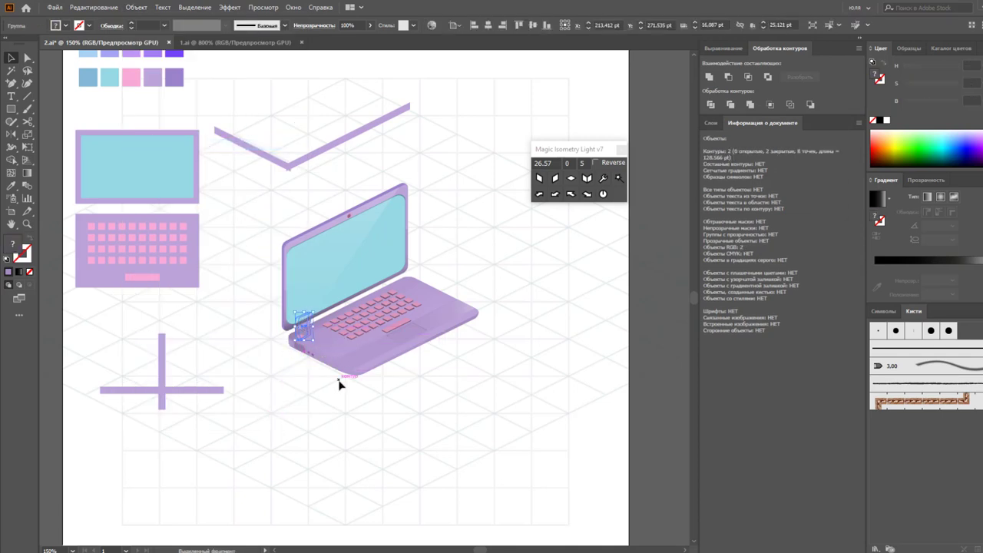
{"action": "left_click", "coordinate": [294, 400]}
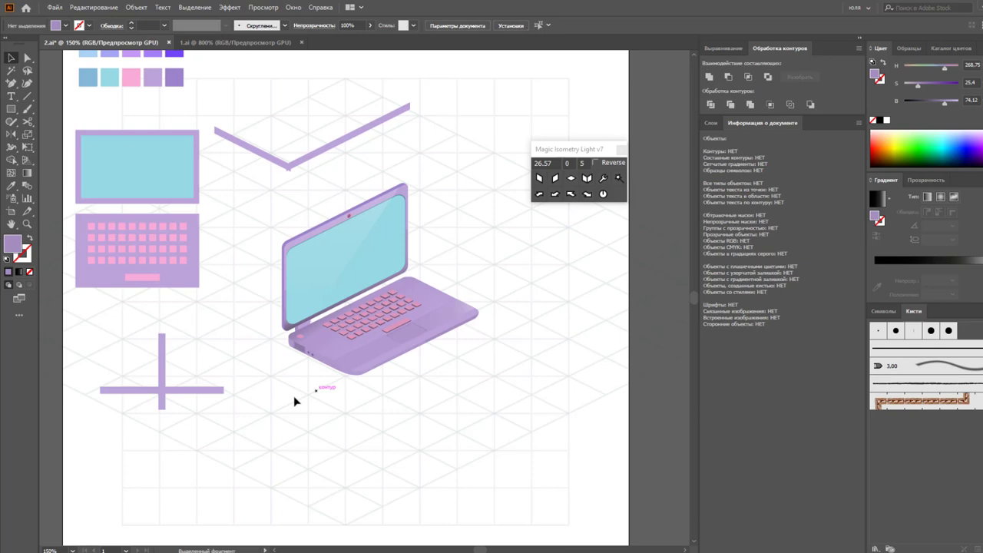
{"action": "left_click", "coordinate": [271, 345], "text": "ctrl"}
{"action": "left_click_drag", "start_coordinate": [390, 267], "coordinate": [577, 199]}
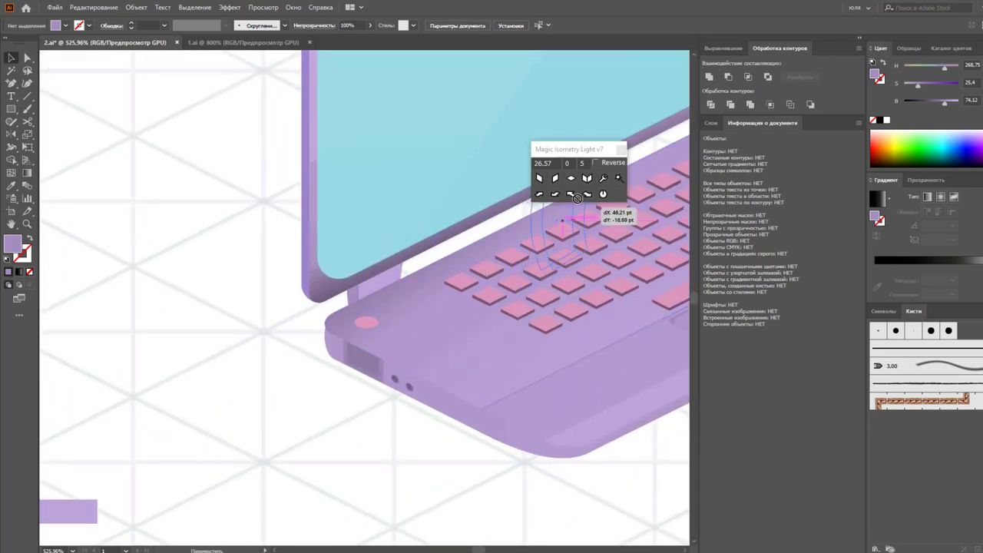
{"action": "left_click_drag", "start_coordinate": [402, 266], "coordinate": [572, 194]}
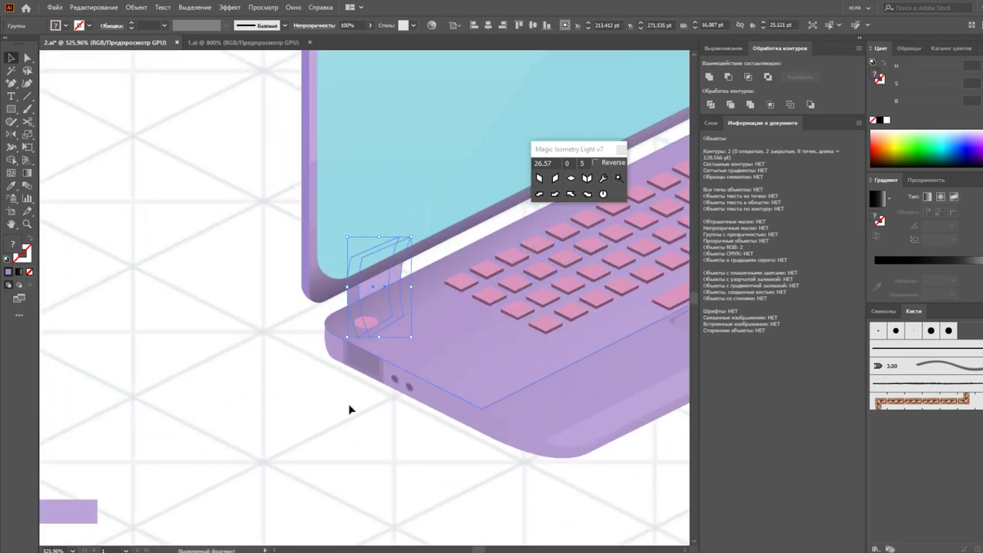
{"action": "left_click_drag", "start_coordinate": [350, 410], "coordinate": [88, 504]}
{"action": "left_click_drag", "start_coordinate": [129, 381], "coordinate": [292, 289]}
{"action": "left_click", "coordinate": [577, 461]}
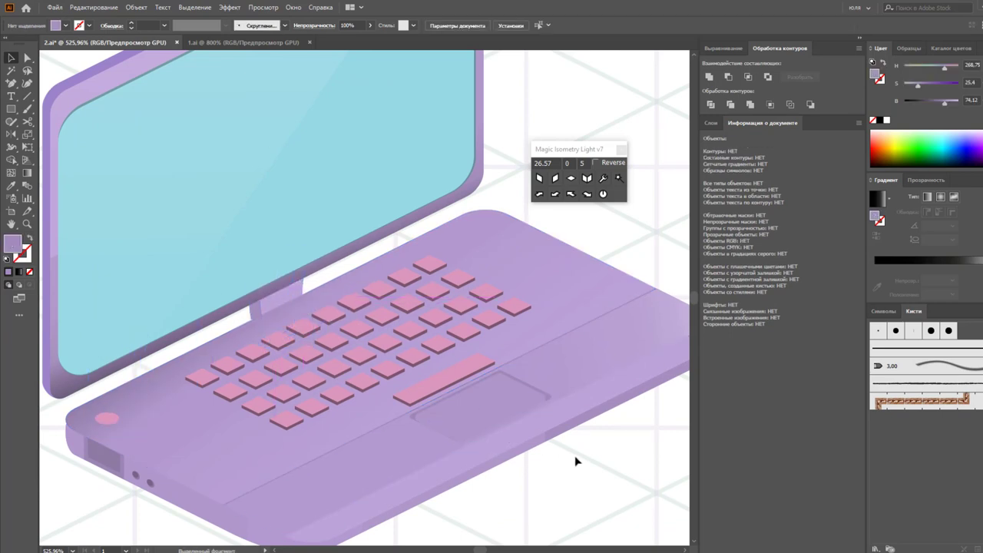
Eyedropper the laptop base's darker purple onto the hinge piece, nudge it right, and deselect.
{"action": "left_click", "coordinate": [276, 299]}
{"action": "key", "text": "i"}
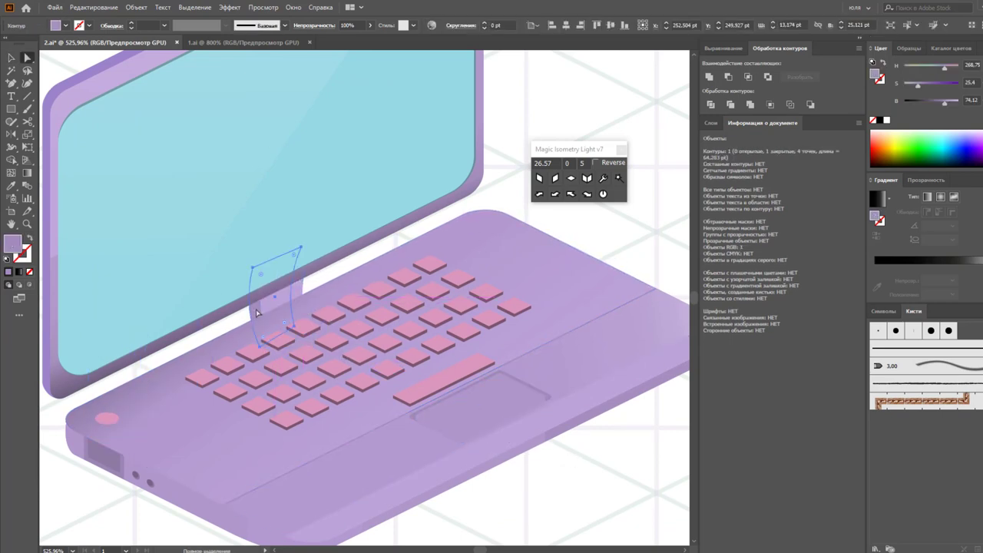
{"action": "left_click", "coordinate": [109, 453]}
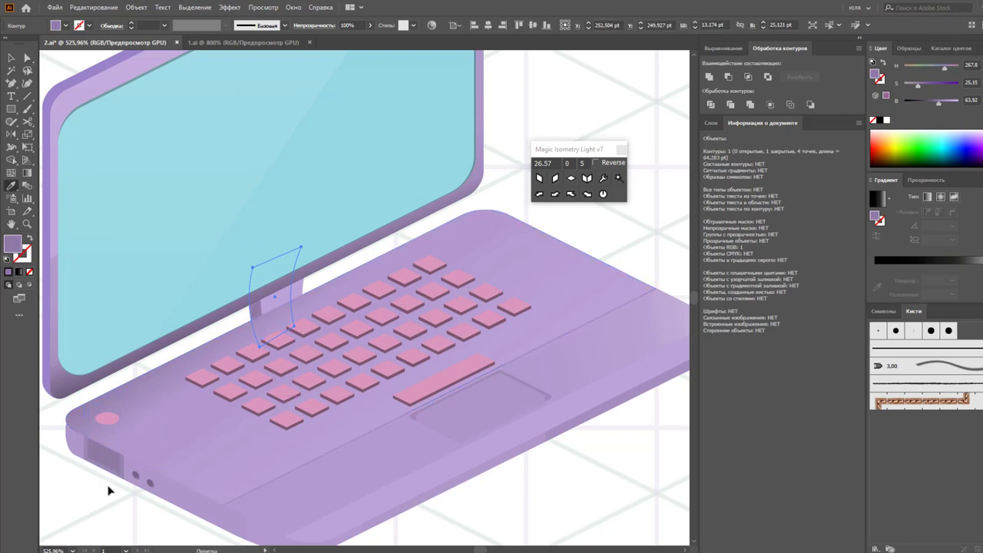
{"action": "left_click_drag", "start_coordinate": [276, 299], "coordinate": [288, 300]}
{"action": "left_click", "coordinate": [184, 446]}
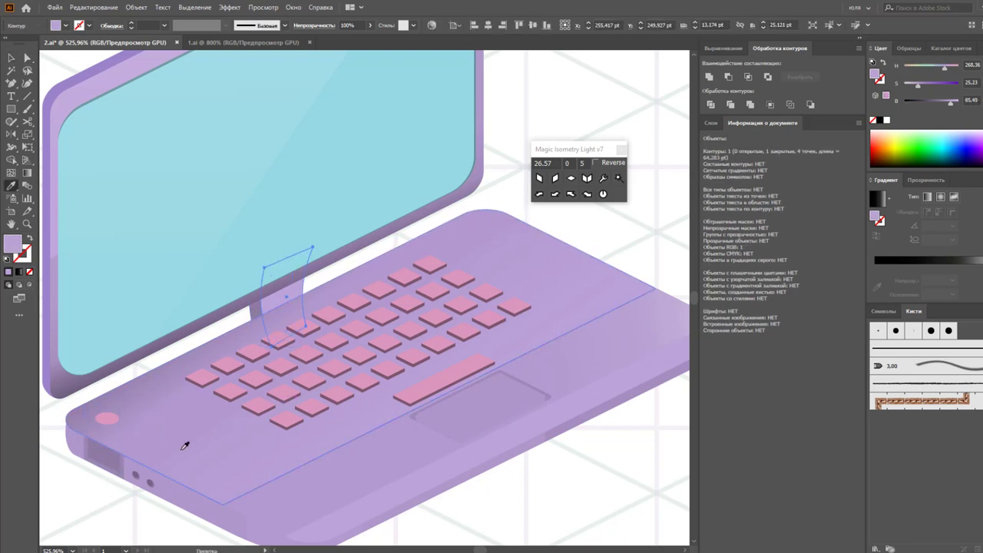
{"action": "left_click", "coordinate": [163, 477]}
{"action": "key", "text": "v"}
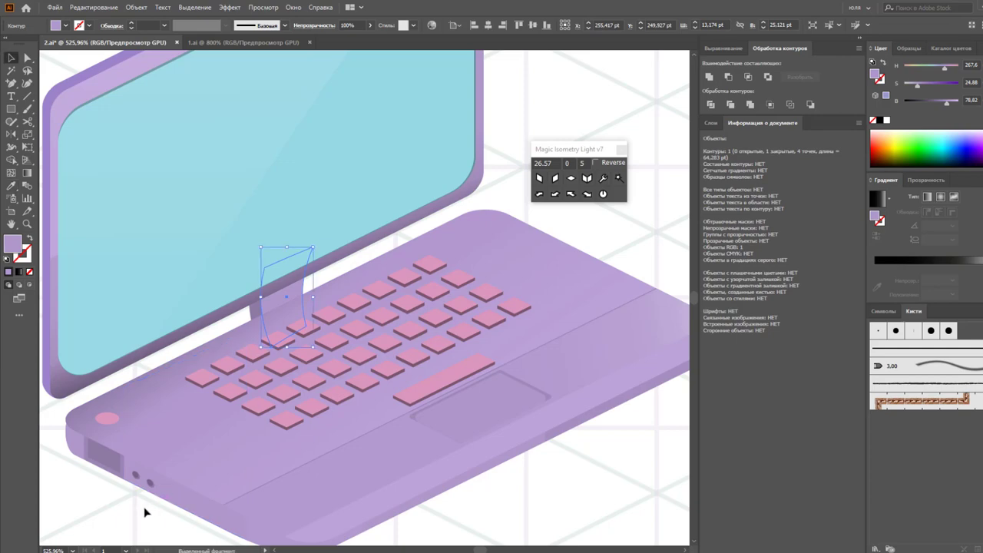
{"action": "left_click", "coordinate": [144, 512]}
{"action": "scroll", "coordinate": [150, 501], "scroll_direction": "down", "scroll_amount": 5}
Undo the accidental light grey fill on the notepad card and nudge the card slightly.
{"action": "scroll", "coordinate": [329, 450], "scroll_direction": "down", "scroll_amount": 2}
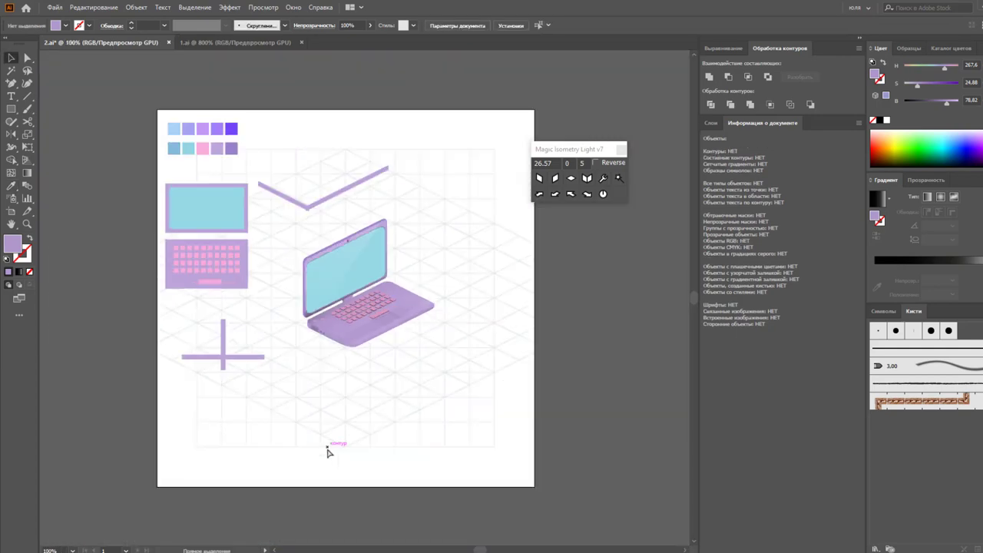
{"action": "scroll", "coordinate": [417, 406], "scroll_direction": "up", "scroll_amount": 2}
{"action": "scroll", "coordinate": [424, 419], "scroll_direction": "up", "scroll_amount": 1}
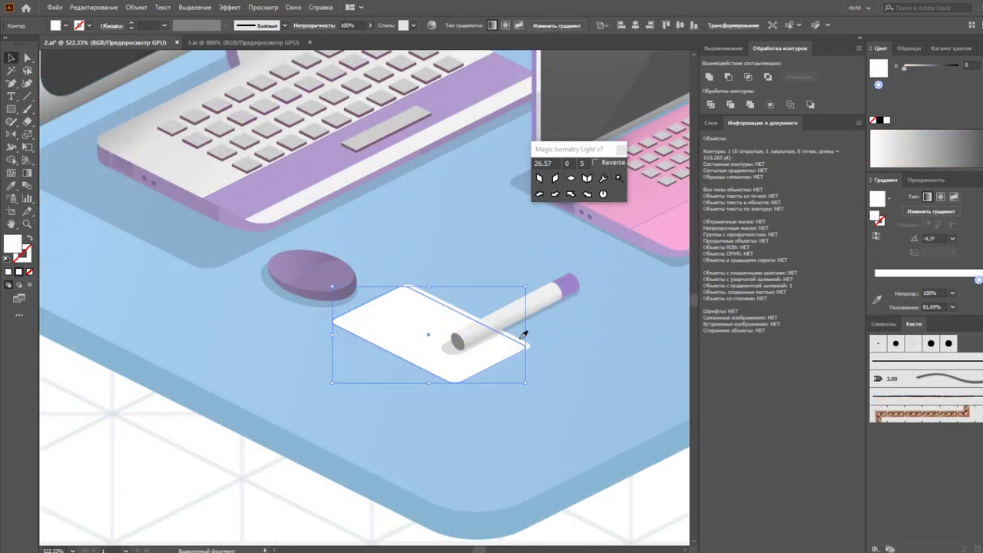
{"action": "left_click", "coordinate": [522, 322]}
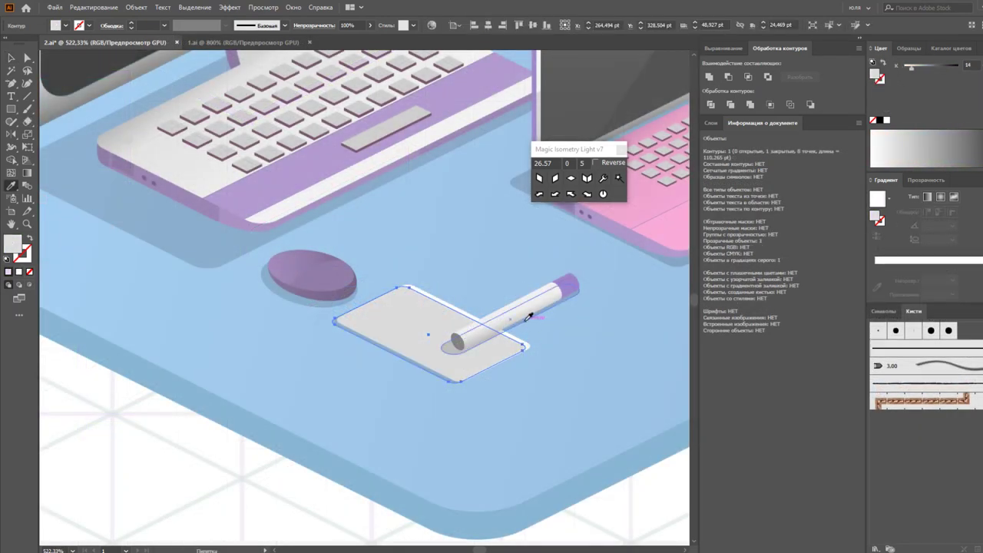
{"action": "key", "text": "ctrl+z"}
{"action": "key", "text": "v"}
{"action": "left_click", "coordinate": [649, 525]}
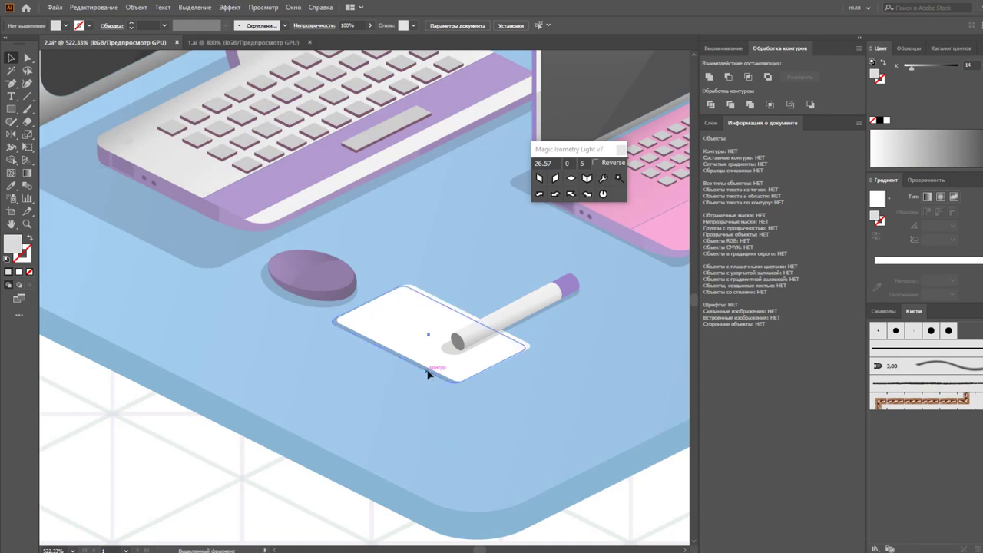
{"action": "left_click_drag", "start_coordinate": [429, 374], "coordinate": [431, 373]}
{"action": "left_click", "coordinate": [669, 530]}
Zoom out with Ctrl+- to view the whole blue desk scene.
{"action": "key", "text": "ctrl+minus"}
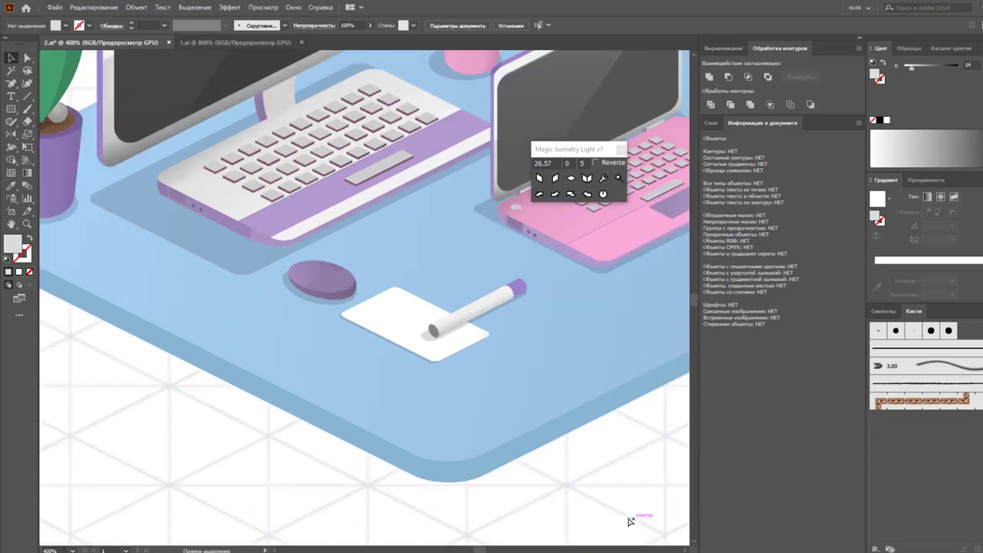
{"action": "key", "text": "ctrl+minus"}
{"action": "key", "text": "ctrl+minus"}
{"action": "key", "text": "ctrl+minus"}
{"action": "key", "text": "ctrl+minus"}
{"action": "key", "text": "ctrl+plus"}
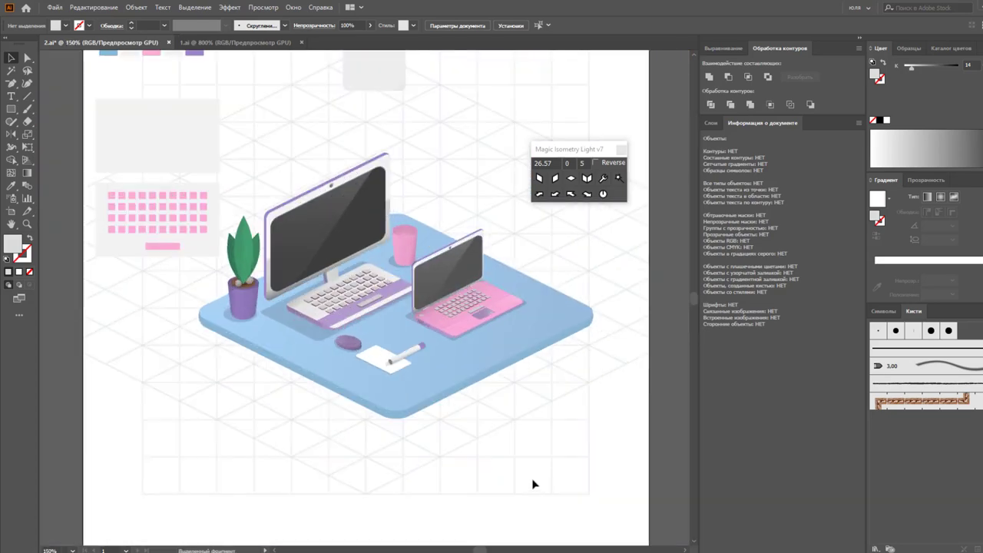
{"action": "scroll", "coordinate": [531, 482], "scroll_direction": "up", "scroll_amount": 1}
{"action": "scroll", "coordinate": [532, 481], "scroll_direction": "up", "scroll_amount": 1}
{"action": "scroll", "coordinate": [532, 481], "scroll_direction": "up", "scroll_amount": 1}
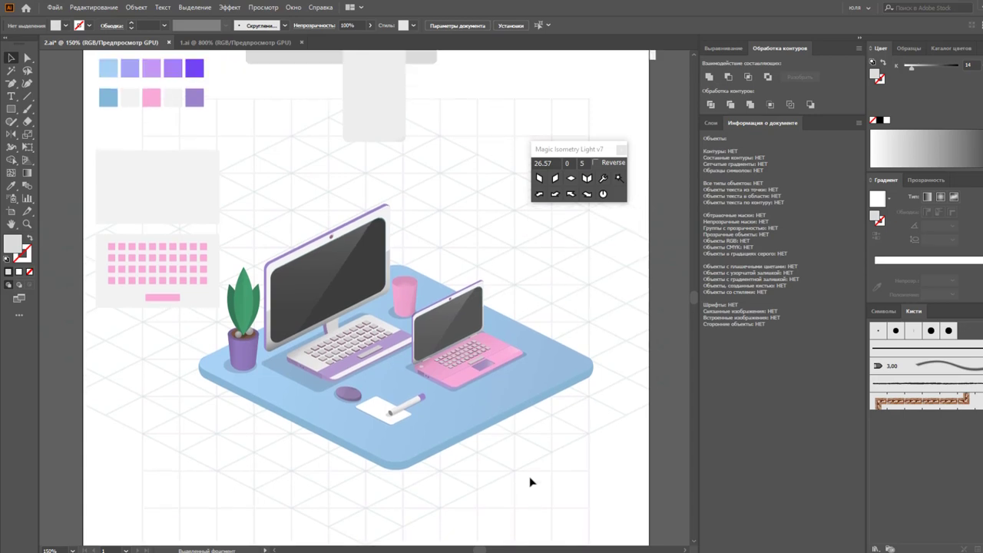
Move the grey rectangle beside the scene and fill a duplicate with the periwinkle swatch.
{"action": "left_click_drag", "start_coordinate": [377, 130], "coordinate": [490, 190]}
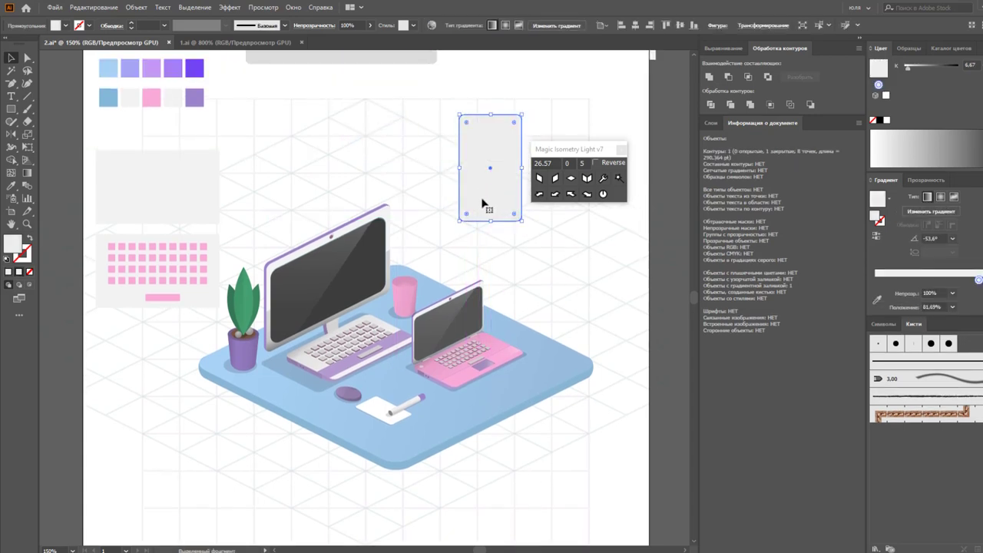
{"action": "left_click_drag", "start_coordinate": [484, 204], "coordinate": [600, 305]}
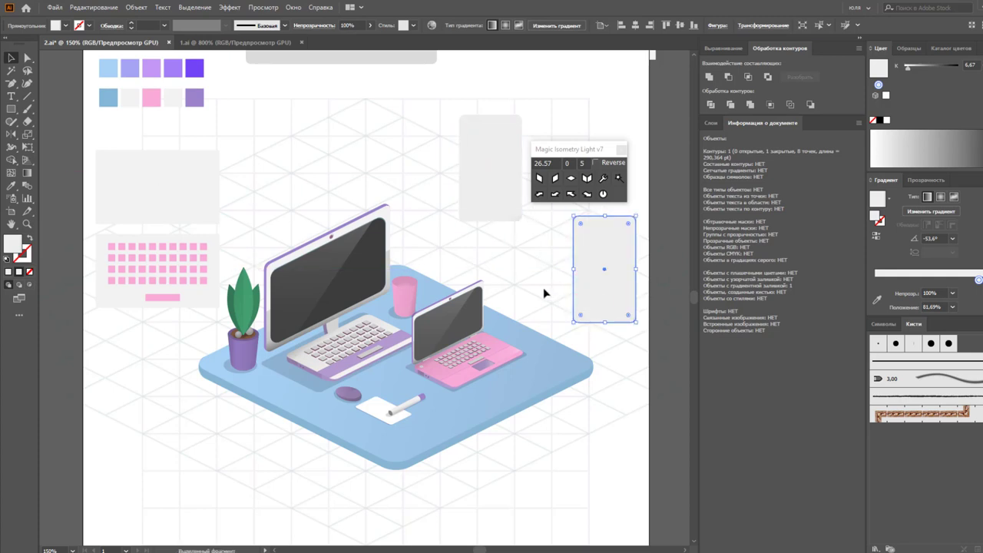
{"action": "key", "text": "i"}
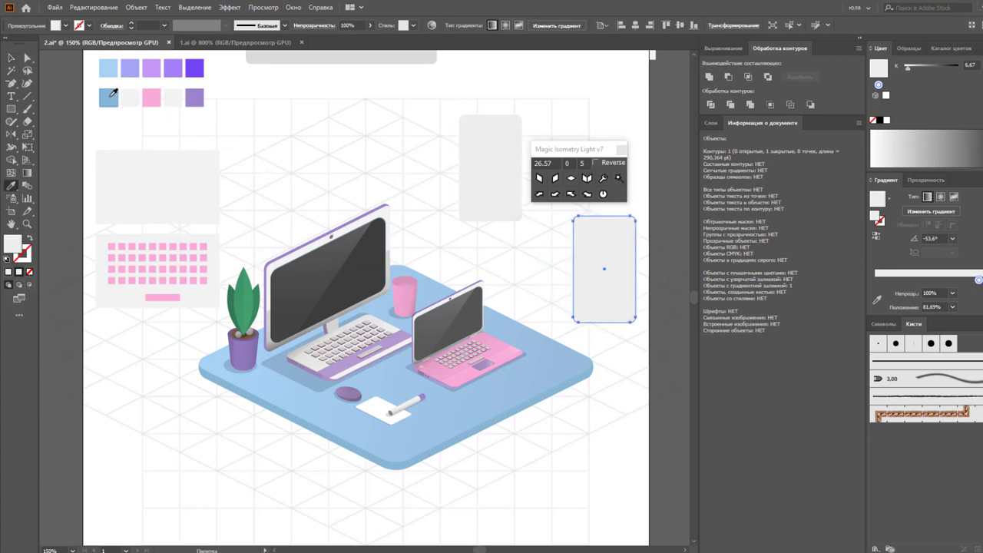
{"action": "left_click", "coordinate": [129, 69]}
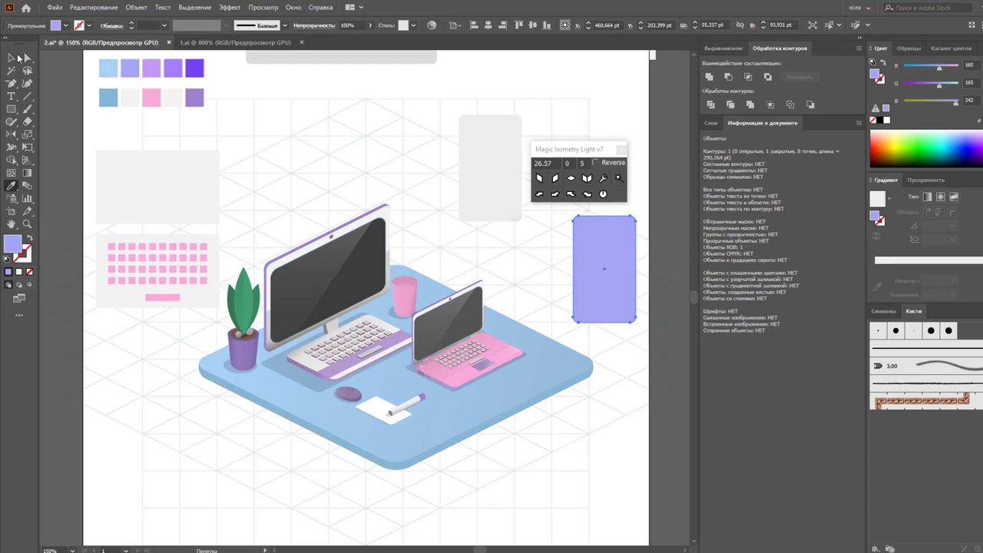
{"action": "key", "text": "v"}
Duplicate the periwinkle rectangle into a Magic Isometry top face with HSB brightness 90.2.
{"action": "left_click", "coordinate": [472, 237]}
{"action": "mouse_move", "coordinate": [602, 287]}
{"action": "left_mouse_down", "text": "alt"}
{"action": "mouse_move", "coordinate": [534, 265]}
{"action": "mouse_move", "coordinate": [390, 162]}
{"action": "left_mouse_up", "text": "alt"}
{"action": "left_click", "coordinate": [574, 179]}
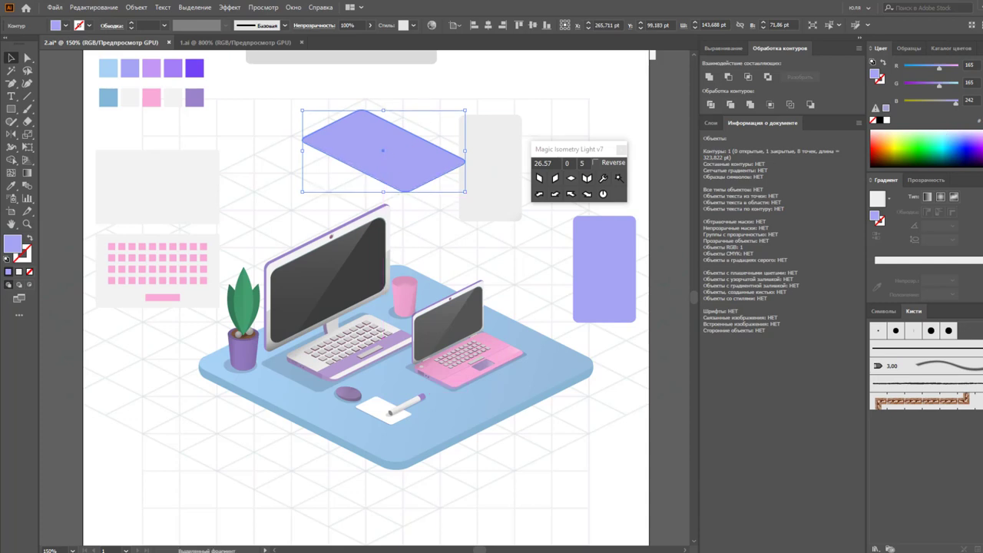
{"action": "left_click", "coordinate": [979, 48]}
{"action": "left_click", "coordinate": [891, 95]}
{"action": "left_click_drag", "start_coordinate": [955, 105], "coordinate": [947, 113]}
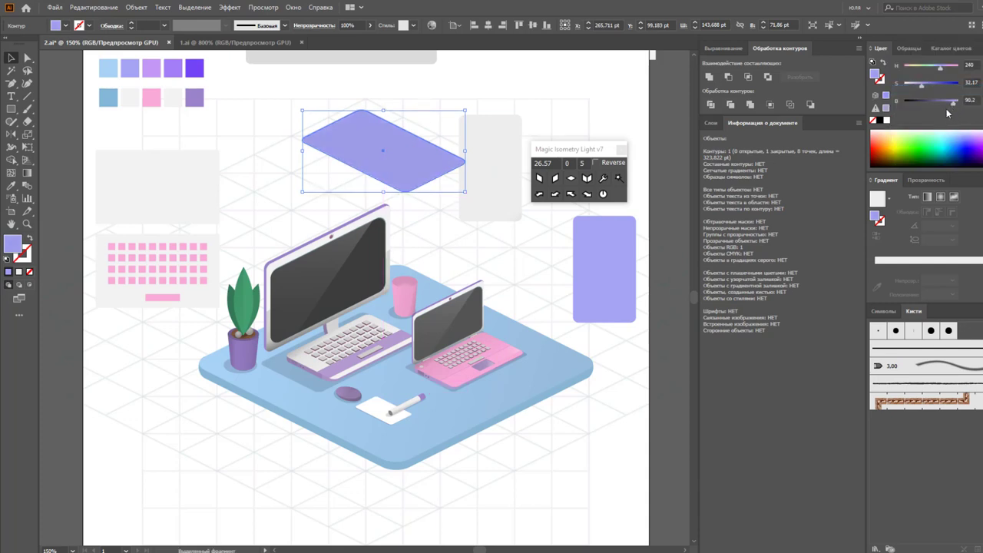
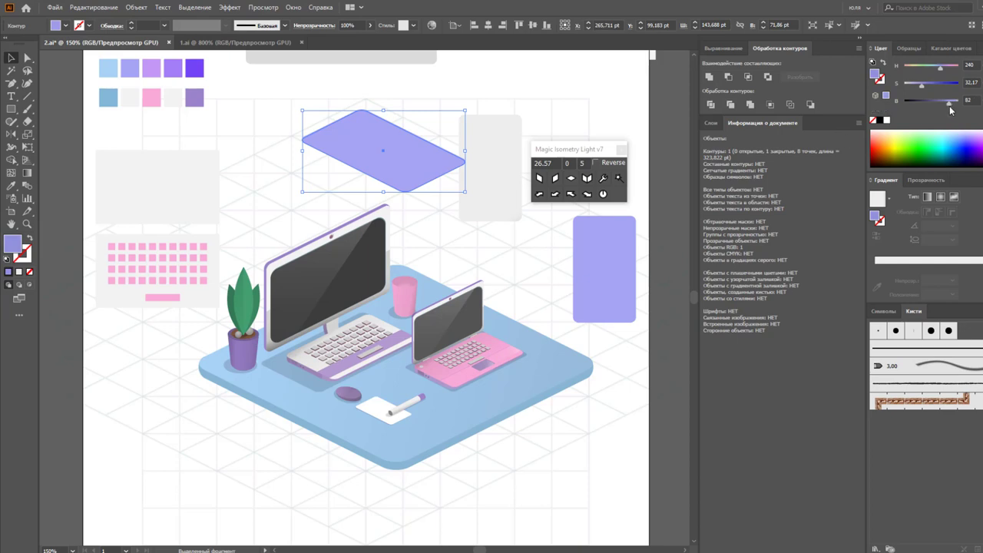
Alt-drag an offset copy beneath the purple rhombus and fill it with the paper's white gradient.
{"action": "left_click", "coordinate": [407, 178]}
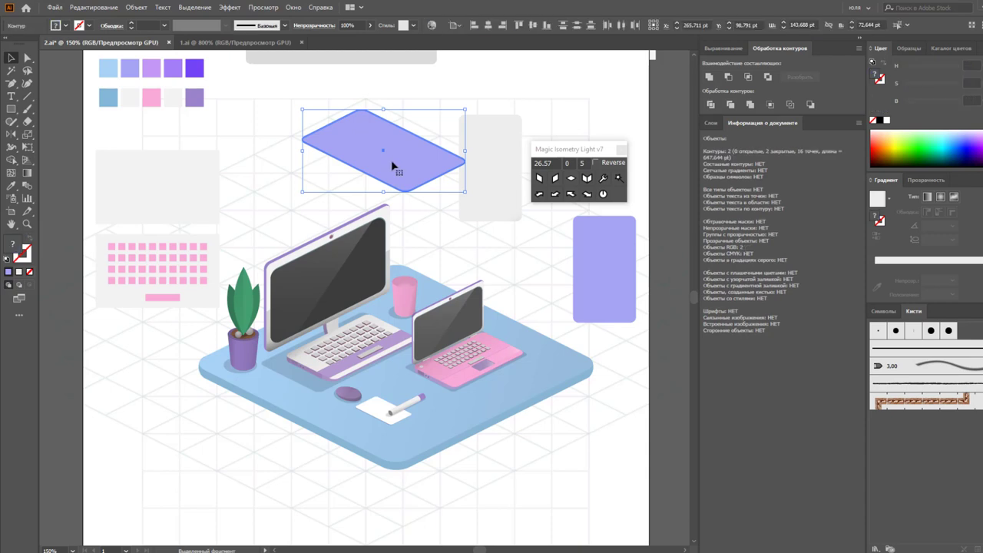
{"action": "left_click", "coordinate": [438, 212]}
{"action": "left_click_drag", "start_coordinate": [419, 174], "coordinate": [428, 181]}
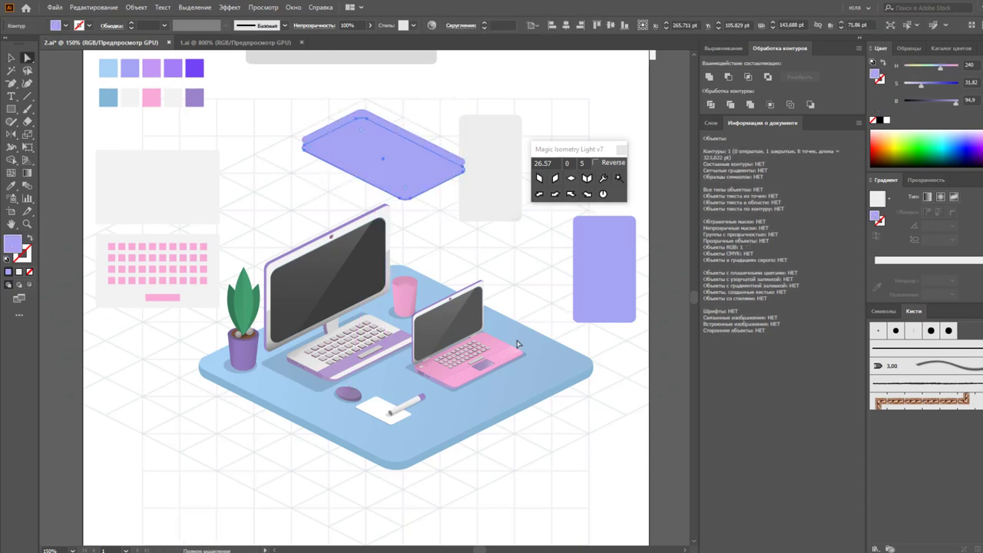
{"action": "key", "text": "i"}
{"action": "left_click", "coordinate": [388, 407]}
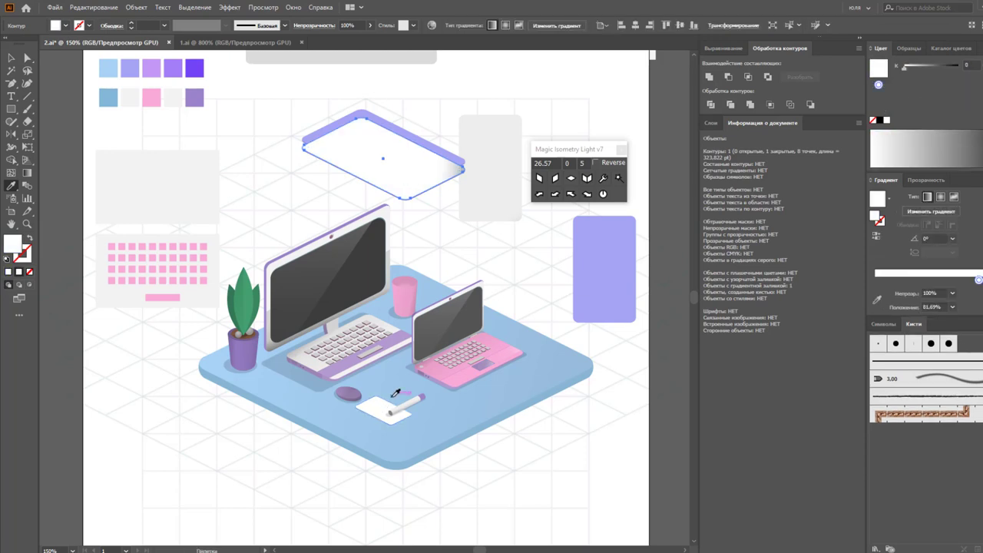
Restore the purple top face and nudge it down about 4.7 pt.
{"action": "key", "text": "v"}
{"action": "left_click", "coordinate": [331, 201]}
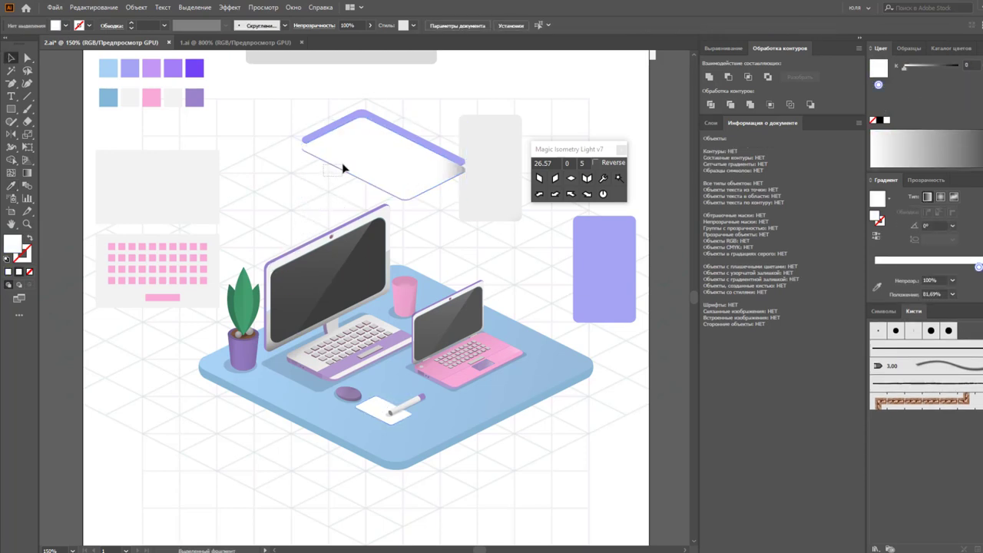
{"action": "left_click", "coordinate": [344, 168]}
{"action": "key", "text": "ctrl+z"}
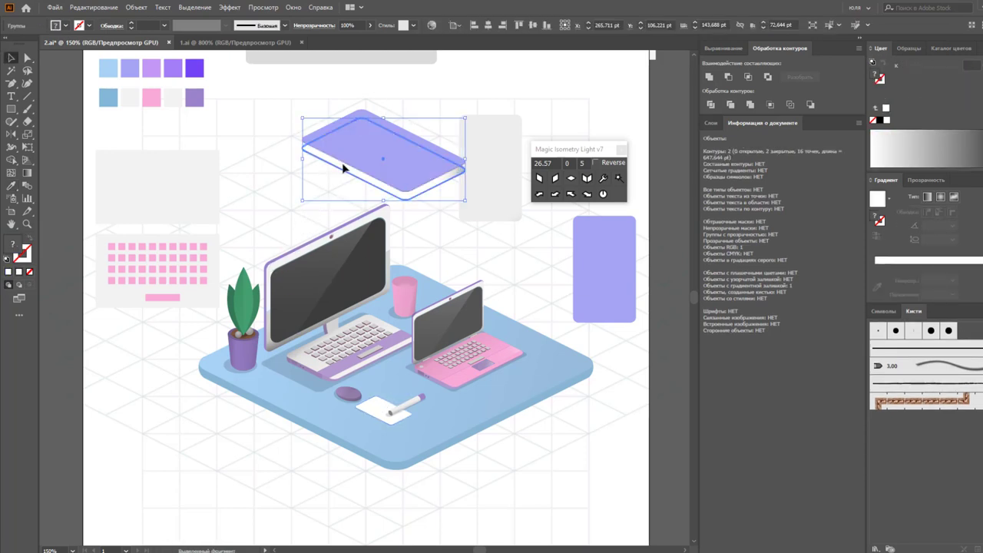
{"action": "left_click", "coordinate": [344, 181]}
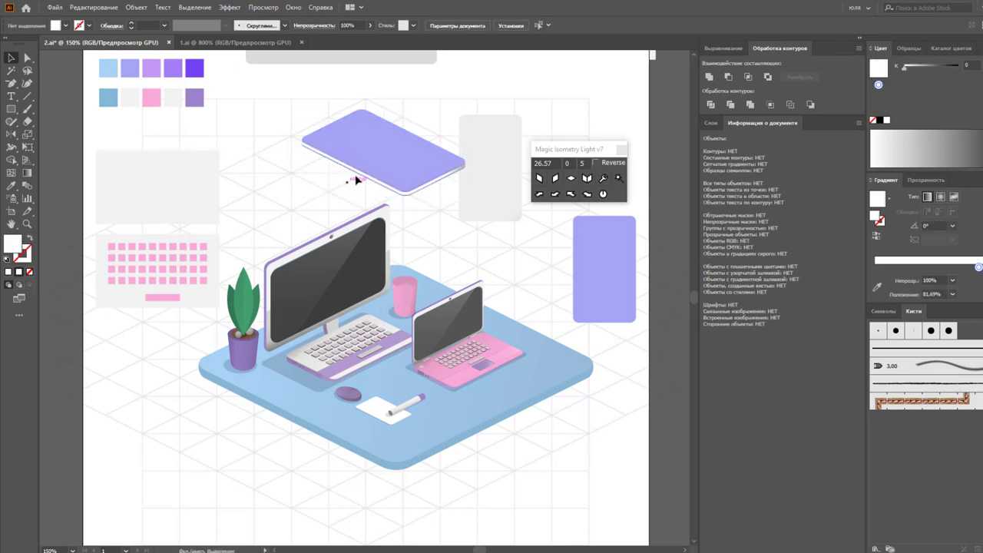
{"action": "left_click_drag", "start_coordinate": [358, 178], "coordinate": [354, 179]}
{"action": "left_click", "coordinate": [359, 178]}
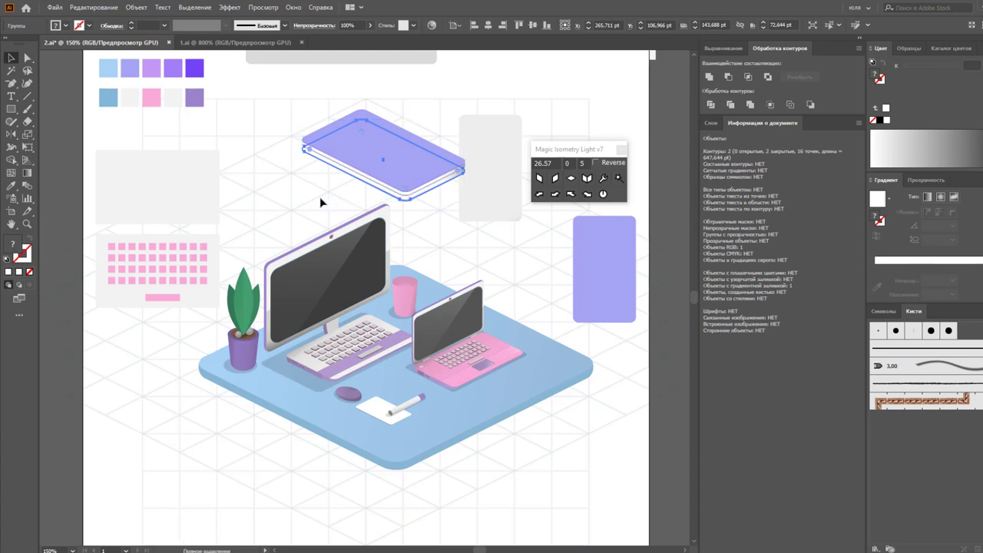
Add another sheet copy beneath the slab to build a stack.
{"action": "key", "text": "ctrl+shift+a"}
{"action": "left_click_drag", "start_coordinate": [356, 180], "coordinate": [325, 198]}
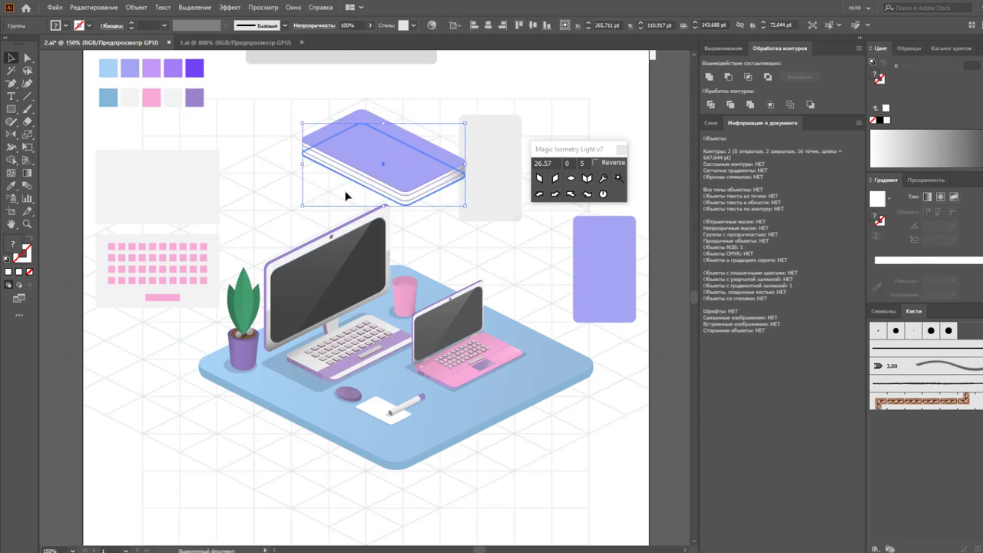
{"action": "left_click", "coordinate": [347, 191]}
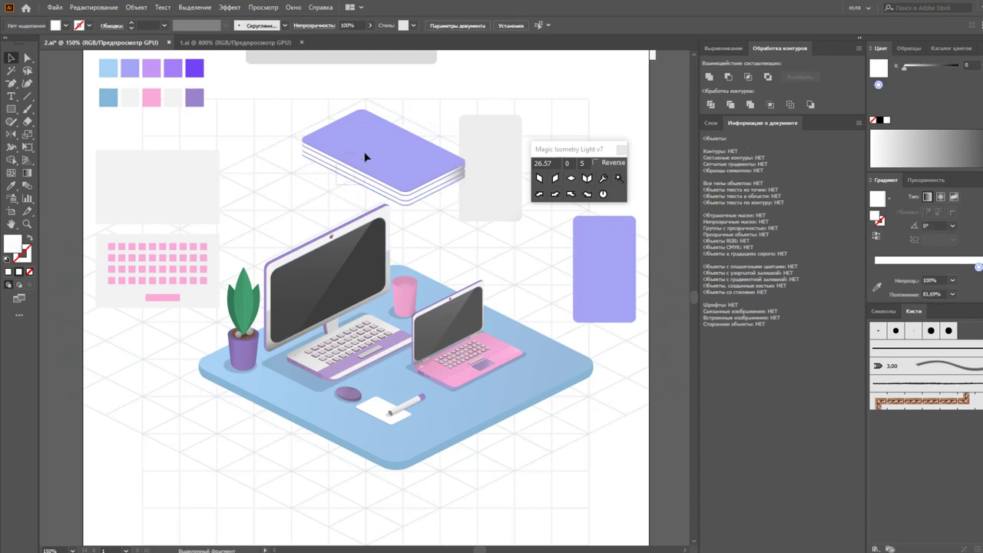
Move the sheet stack onto the desk, shrink it to notebook size, and place it at the front corner.
{"action": "left_click_drag", "start_coordinate": [365, 157], "coordinate": [479, 365]}
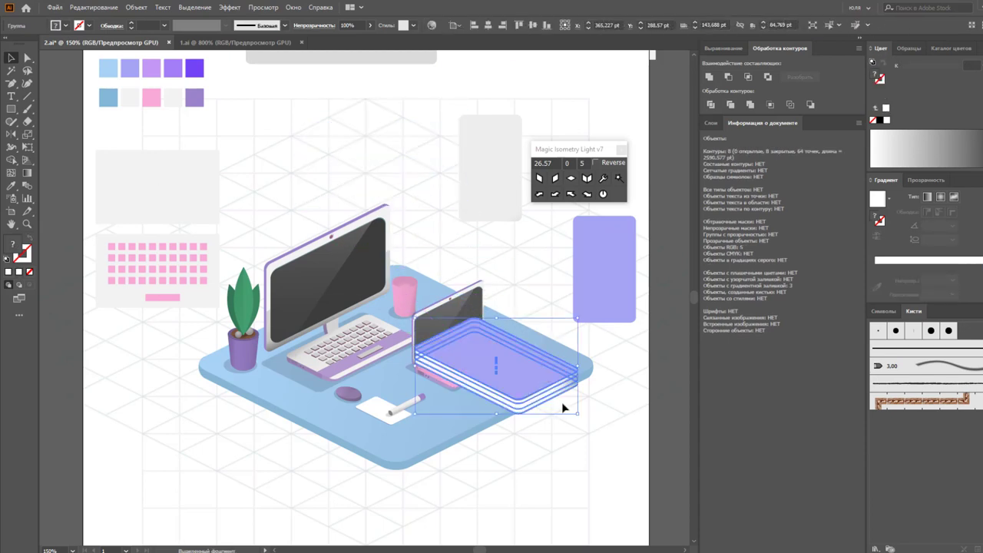
{"action": "mouse_move", "coordinate": [578, 413]}
{"action": "left_mouse_down"}
{"action": "mouse_move", "coordinate": [535, 364]}
{"action": "mouse_move", "coordinate": [542, 377]}
{"action": "left_mouse_up"}
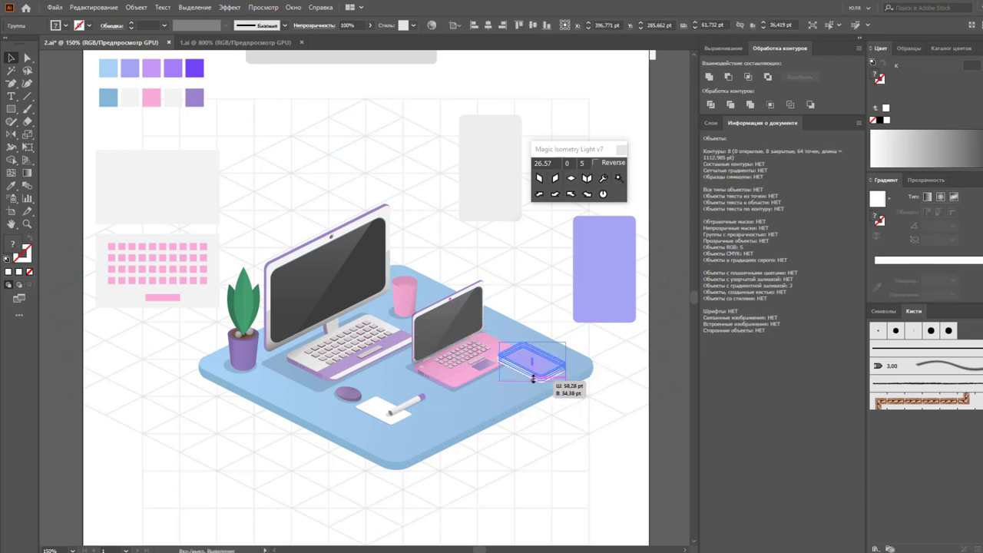
{"action": "left_click", "coordinate": [587, 429]}
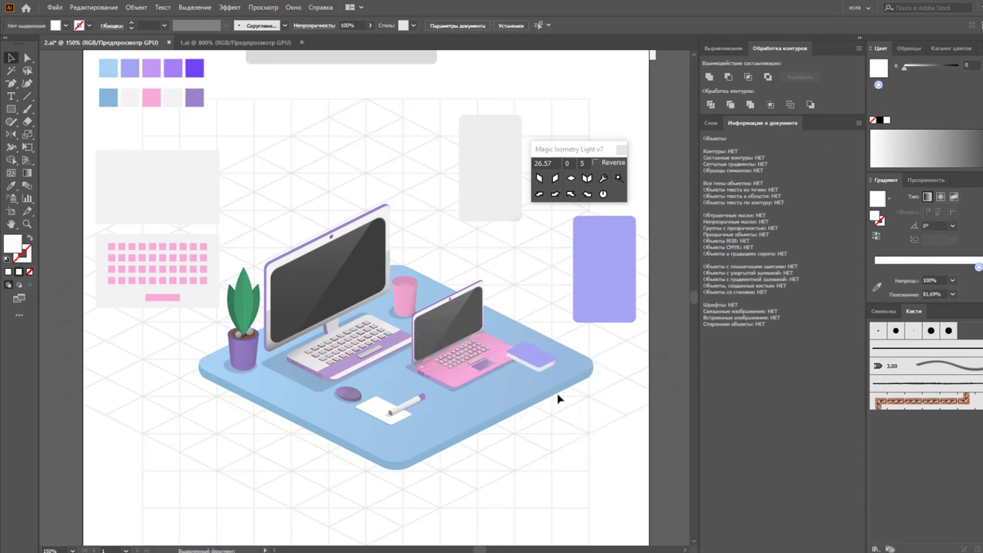
{"action": "left_click_drag", "start_coordinate": [529, 370], "coordinate": [394, 448]}
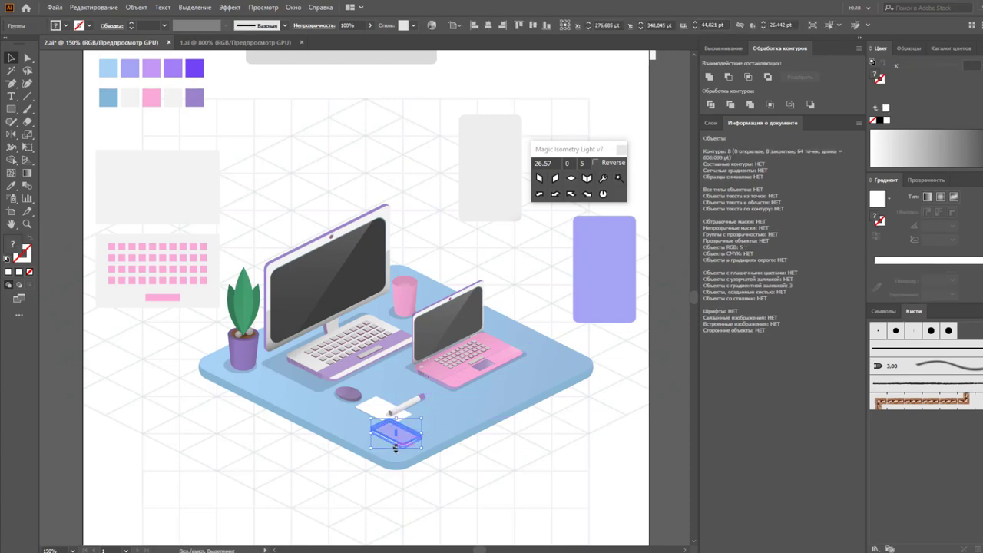
Zoom in and draw a tiny circle in the mouse's purple on the notebook stack.
{"action": "left_click", "coordinate": [434, 468]}
{"action": "key", "text": "z"}
{"action": "left_click_drag", "start_coordinate": [401, 430], "coordinate": [487, 382]}
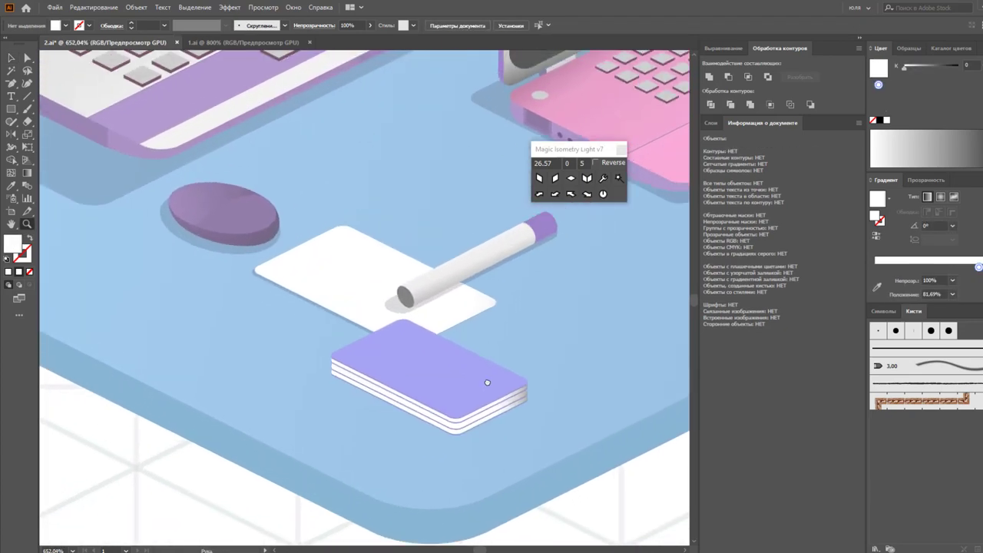
{"action": "key", "text": "v"}
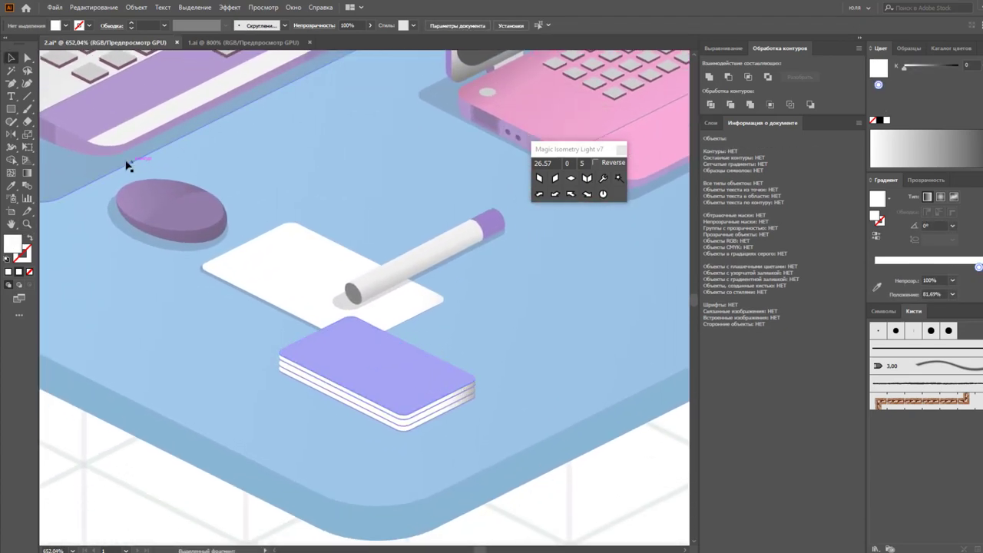
{"action": "left_click_drag", "start_coordinate": [11, 108], "coordinate": [69, 131]}
{"action": "left_click_drag", "start_coordinate": [288, 146], "coordinate": [283, 153]}
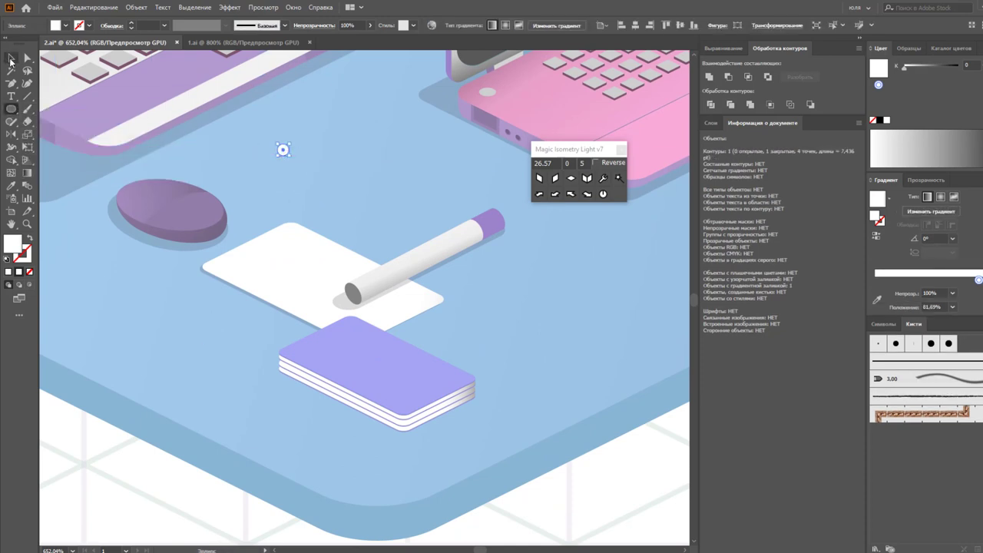
{"action": "key", "text": "i"}
{"action": "key", "text": "v"}
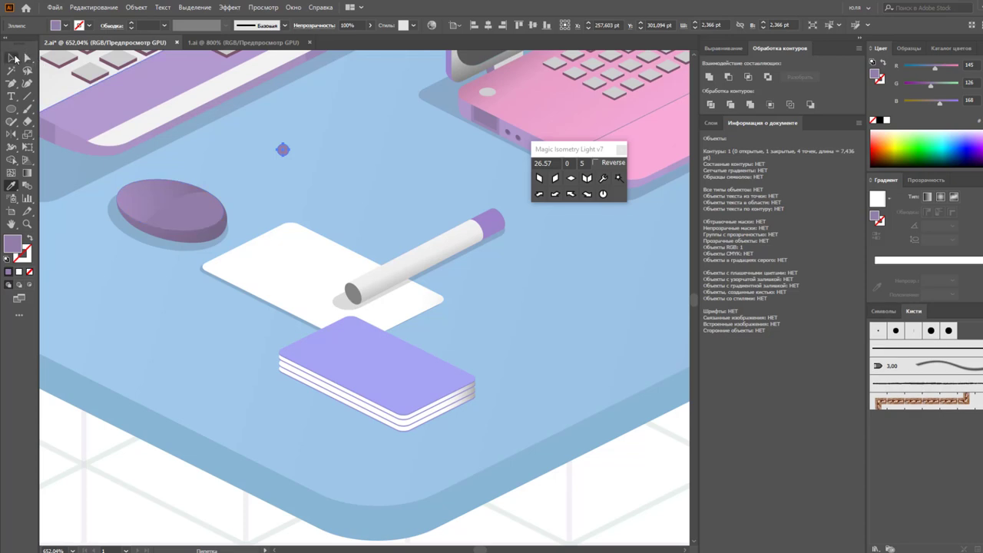
{"action": "left_click_drag", "start_coordinate": [305, 164], "coordinate": [311, 350]}
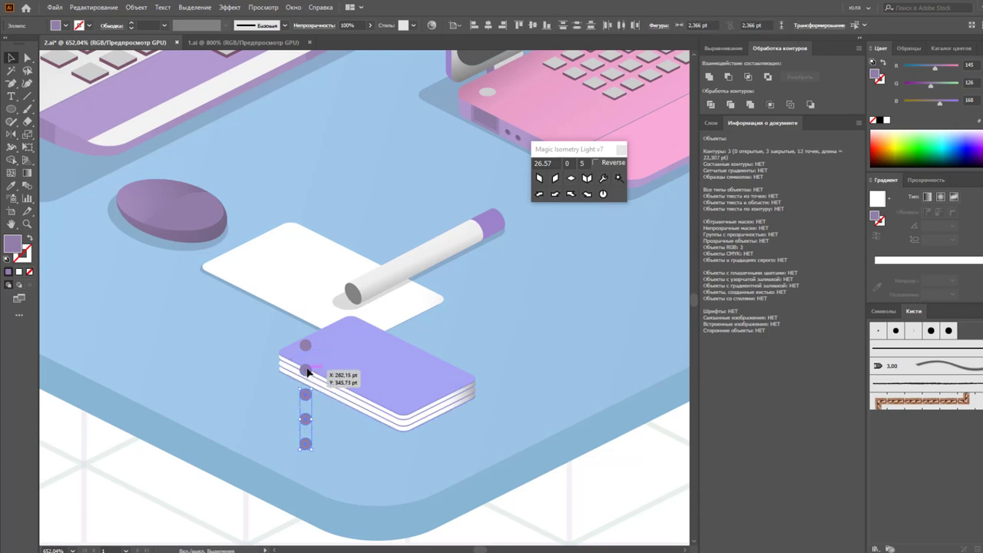
Group the five dots, apply Magic Isometry, shrink them and slide the row along the card edge.
{"action": "key", "text": "ctrl+g"}
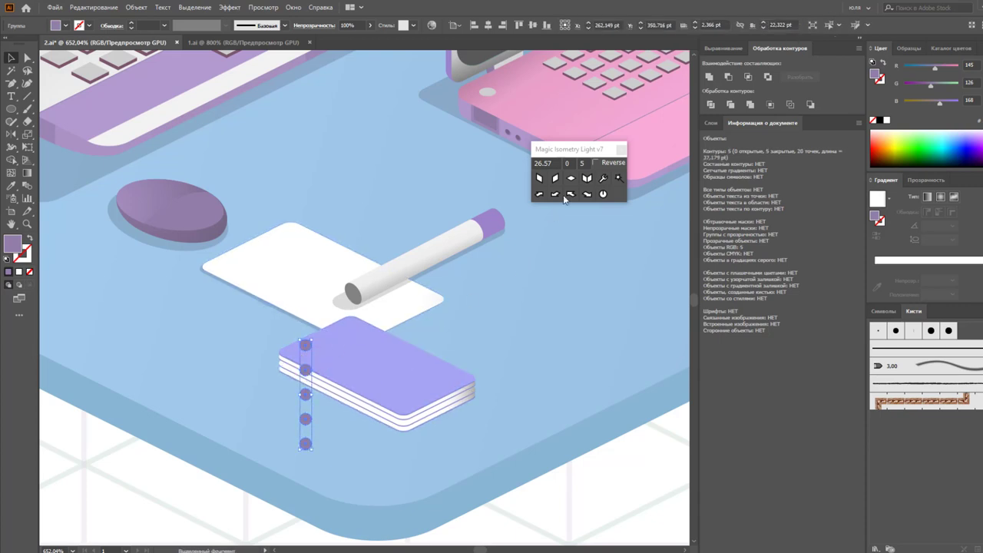
{"action": "left_click", "coordinate": [570, 179]}
{"action": "mouse_move", "coordinate": [305, 420]}
{"action": "left_mouse_down"}
{"action": "mouse_move", "coordinate": [309, 388]}
{"action": "mouse_move", "coordinate": [335, 358]}
{"action": "left_mouse_up"}
{"action": "left_click", "coordinate": [345, 431]}
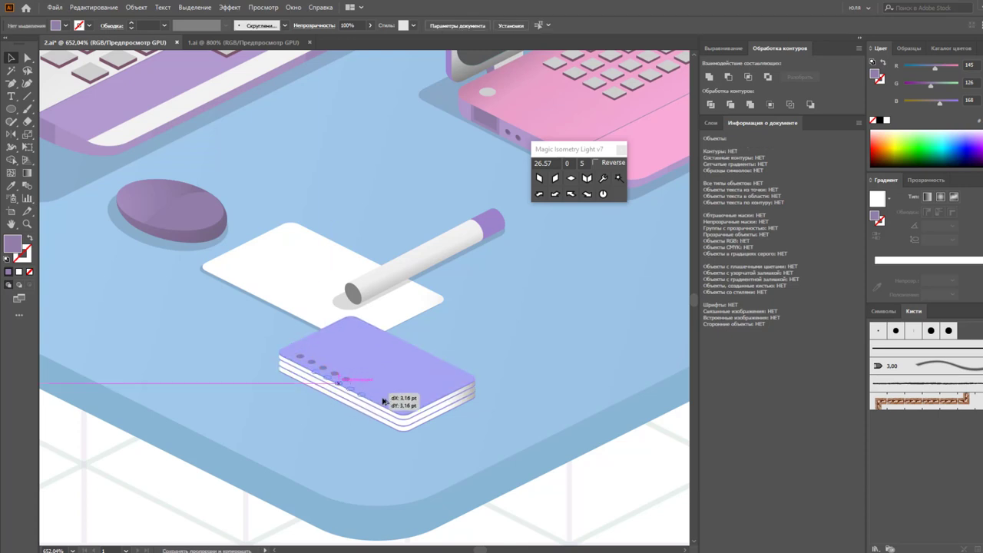
{"action": "left_click_drag", "start_coordinate": [383, 401], "coordinate": [407, 413]}
{"action": "left_click", "coordinate": [484, 470]}
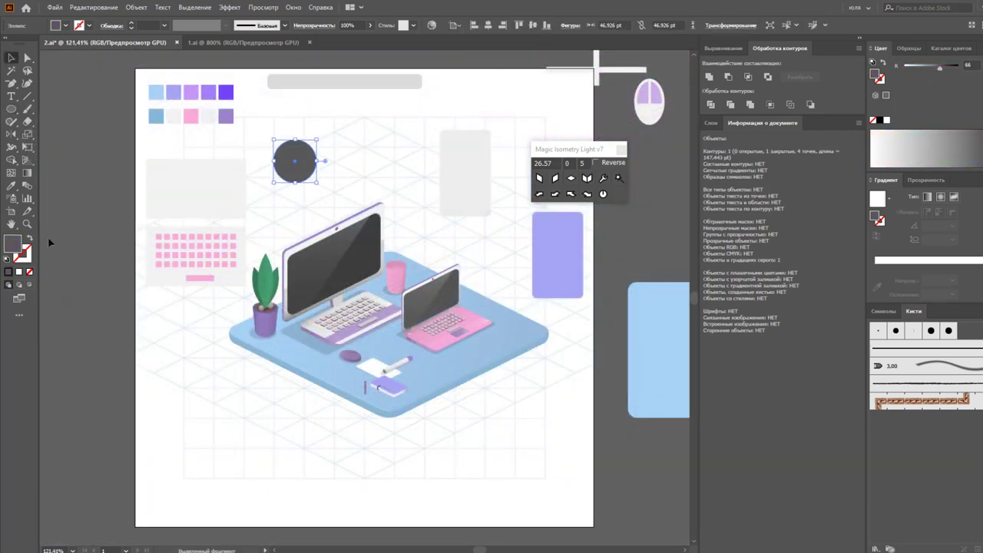
Give the circle a 2 pt stroke and extrude it 6 pt deep at Isometric Right.
{"action": "key", "text": "shift+x"}
{"action": "left_click", "coordinate": [164, 25]}
{"action": "left_click", "coordinate": [178, 74]}
{"action": "left_click", "coordinate": [230, 7]}
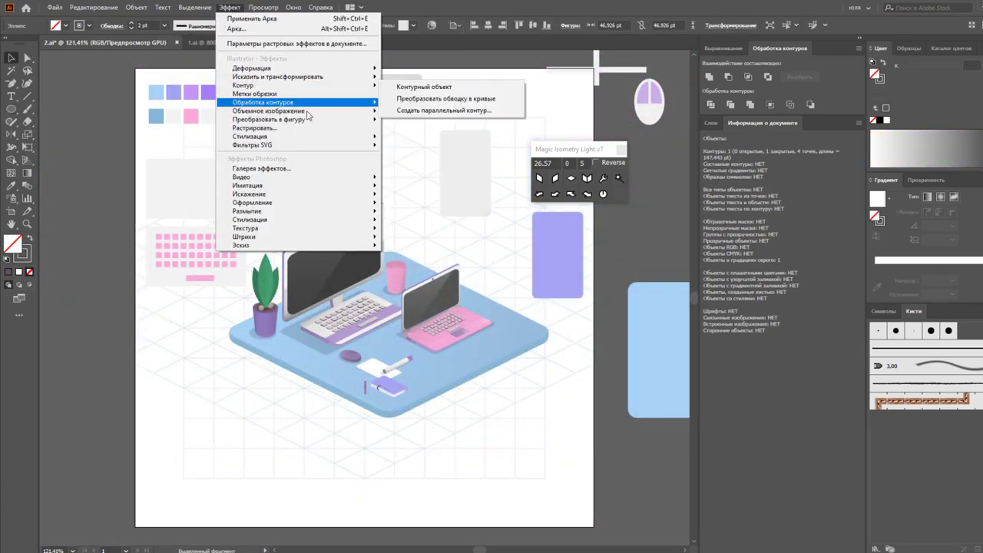
{"action": "left_click", "coordinate": [427, 113]}
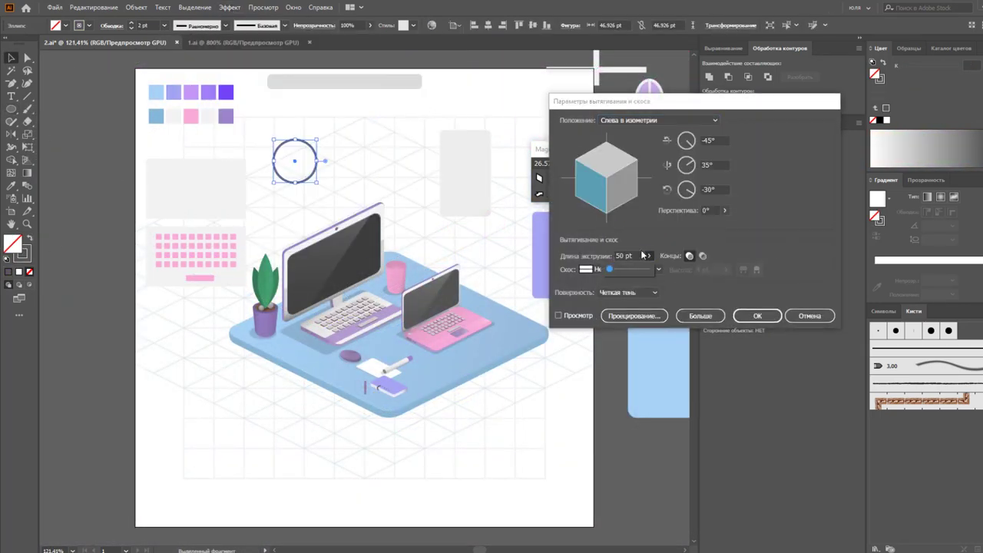
{"action": "left_click", "coordinate": [576, 315]}
{"action": "left_click", "coordinate": [659, 120]}
{"action": "left_click", "coordinate": [621, 305]}
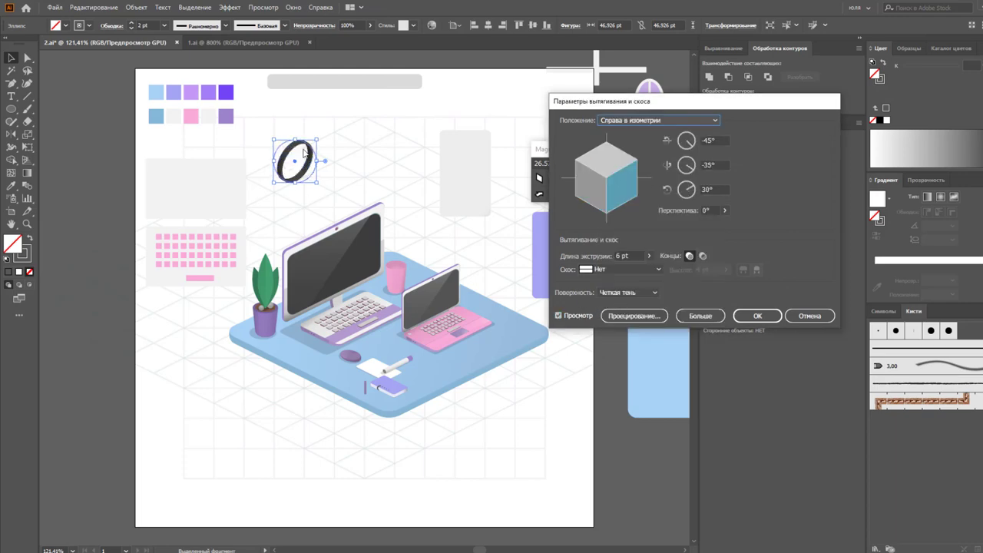
{"action": "left_click", "coordinate": [757, 316]}
Place a small copy of the 3D ring at the notebook's edge.
{"action": "left_click_drag", "start_coordinate": [295, 161], "coordinate": [388, 372]}
{"action": "scroll", "coordinate": [388, 373], "scroll_direction": "up", "scroll_amount": 5, "text": "alt"}
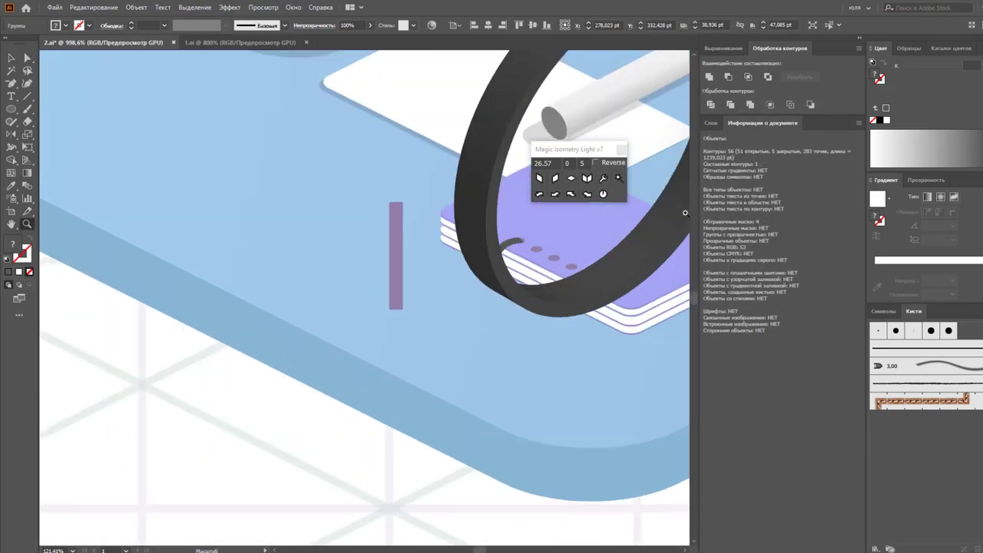
{"action": "left_click_drag", "start_coordinate": [465, 206], "coordinate": [582, 215]}
{"action": "left_click_drag", "start_coordinate": [533, 369], "coordinate": [425, 413]}
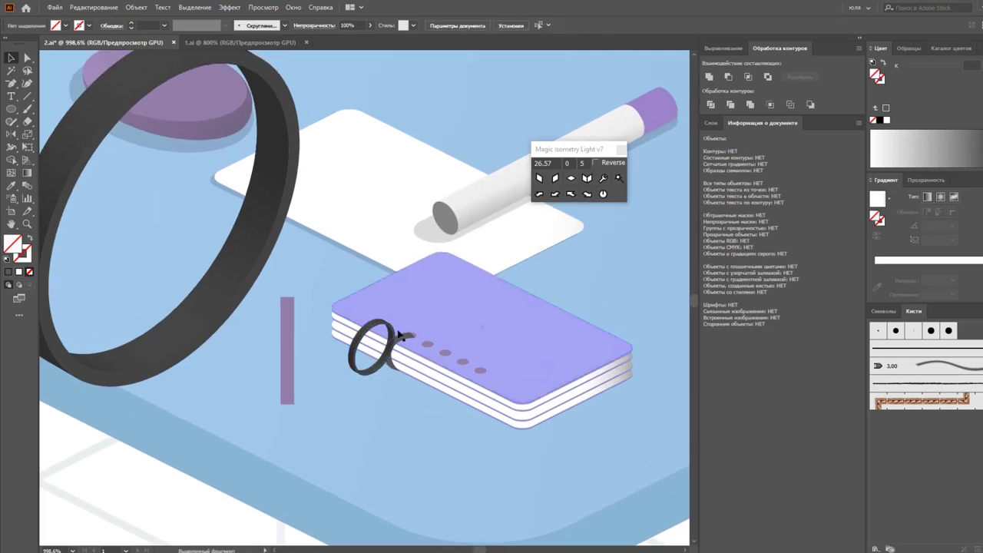
{"action": "left_click_drag", "start_coordinate": [396, 350], "coordinate": [419, 349]}
{"action": "scroll", "coordinate": [388, 405], "scroll_direction": "up", "scroll_amount": 5}
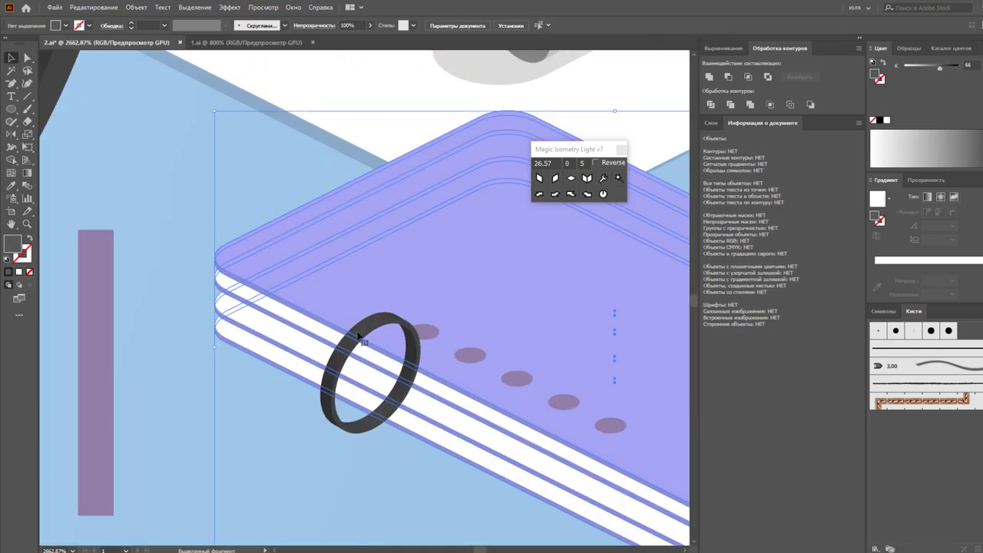
Reshape the ring's end with Direct Selection so it hooks into the hole.
{"action": "double_click", "coordinate": [356, 346]}
{"action": "key", "text": "ctrl+a"}
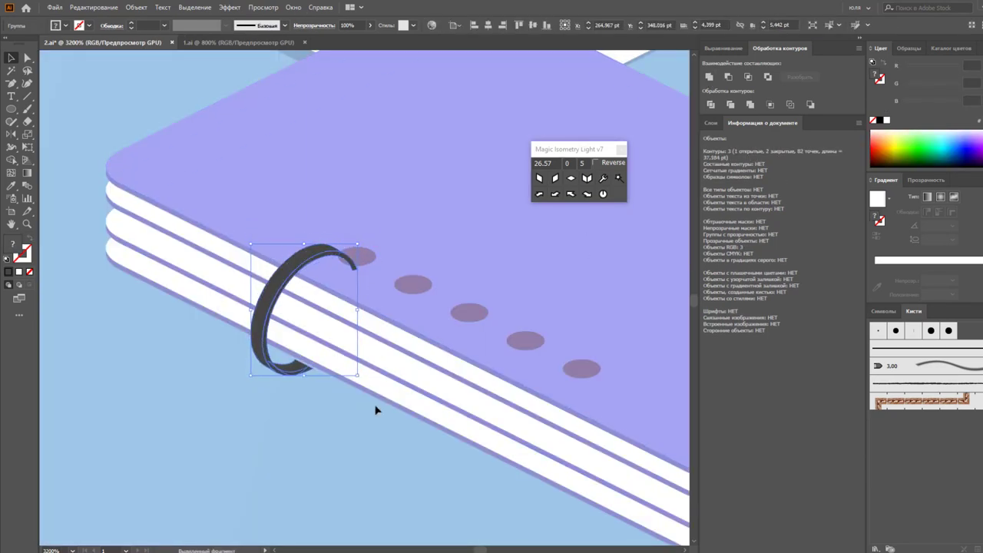
{"action": "key", "text": "a"}
{"action": "scroll", "coordinate": [333, 285], "scroll_direction": "up", "scroll_amount": 6}
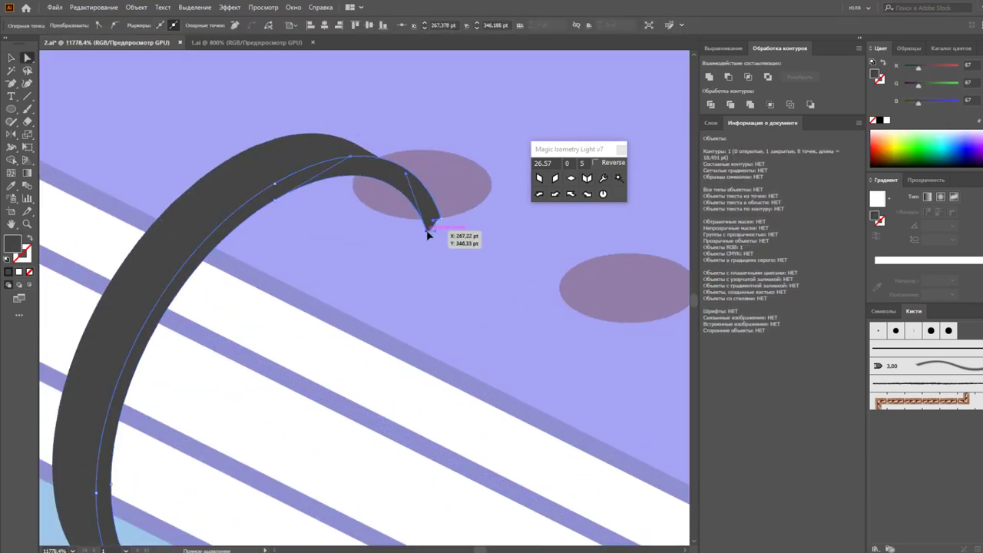
{"action": "left_click_drag", "start_coordinate": [447, 233], "coordinate": [439, 248]}
{"action": "key", "text": "v"}
{"action": "left_click", "coordinate": [436, 250]}
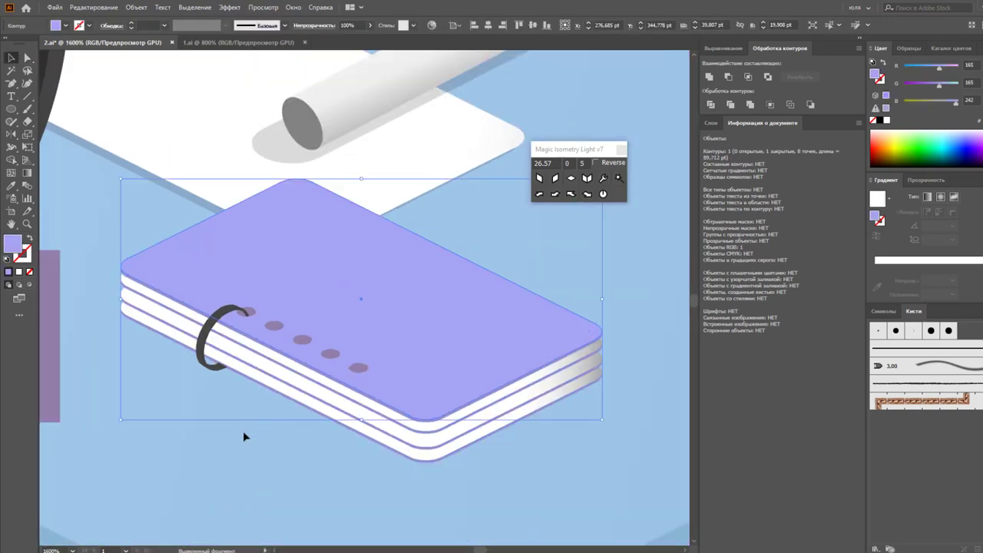
Duplicate the ring along the binding holes with Ctrl+D and adjust the rings' positions.
{"action": "left_click_drag", "start_coordinate": [208, 338], "coordinate": [240, 351]}
{"action": "key", "text": "ctrl+d"}
{"action": "key", "text": "ctrl+d"}
{"action": "key", "text": "ctrl+d"}
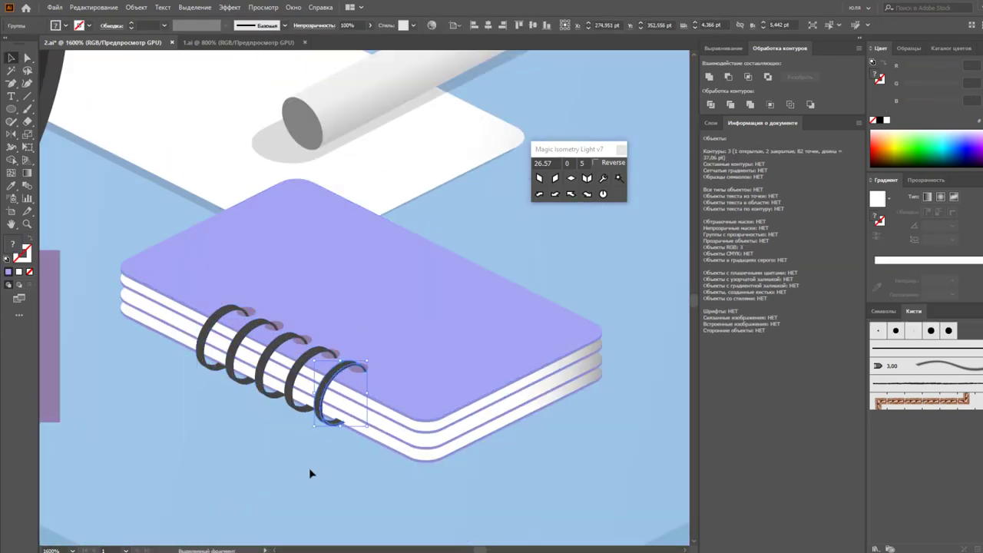
{"action": "scroll", "coordinate": [311, 441], "scroll_direction": "up", "scroll_amount": 5}
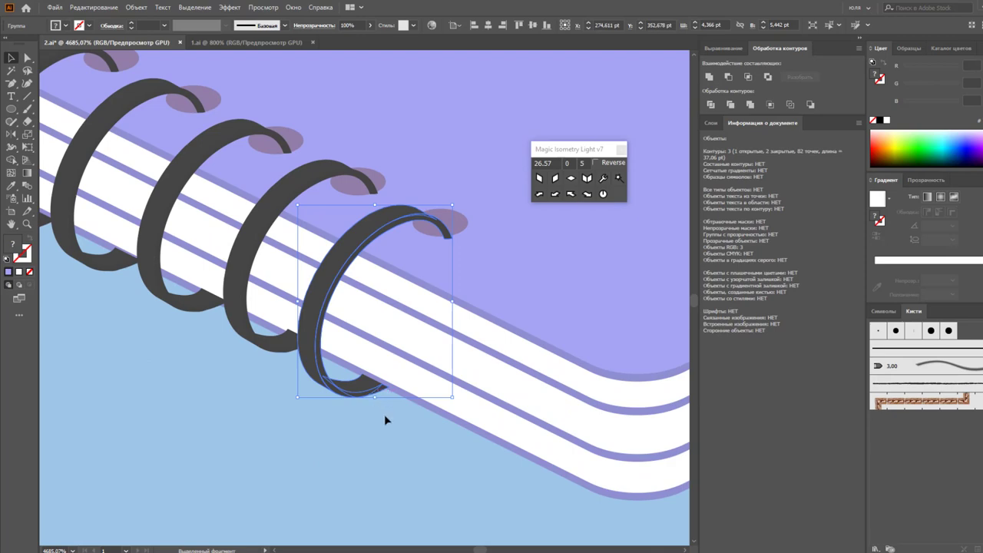
{"action": "scroll", "coordinate": [385, 419], "scroll_direction": "up", "scroll_amount": 3}
{"action": "left_click_drag", "start_coordinate": [406, 377], "coordinate": [406, 351]}
{"action": "scroll", "coordinate": [477, 431], "scroll_direction": "up", "scroll_amount": 3}
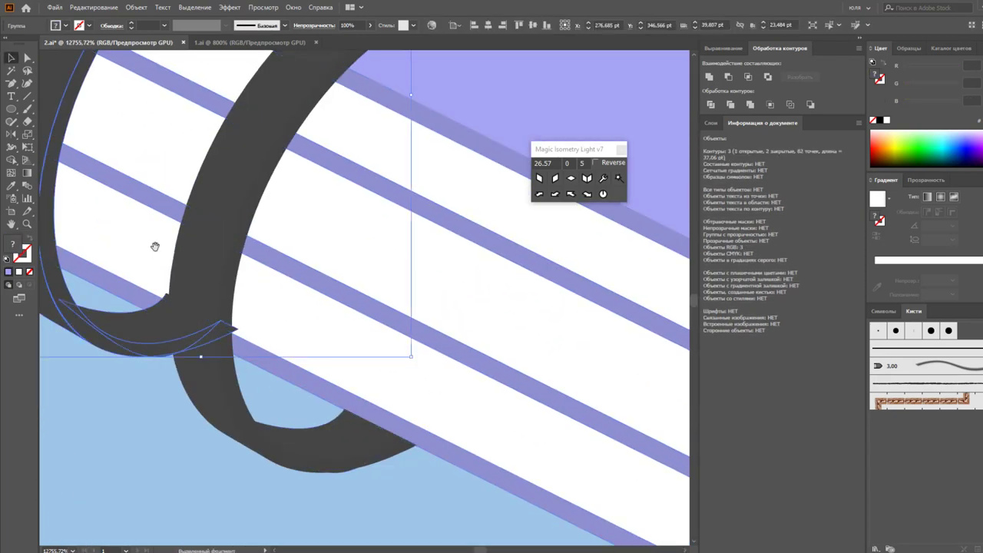
{"action": "mouse_move", "coordinate": [476, 431]}
{"action": "left_mouse_down"}
{"action": "mouse_move", "coordinate": [289, 489]}
{"action": "mouse_move", "coordinate": [297, 491]}
{"action": "mouse_move", "coordinate": [249, 506]}
{"action": "mouse_move", "coordinate": [258, 516]}
{"action": "left_mouse_up"}
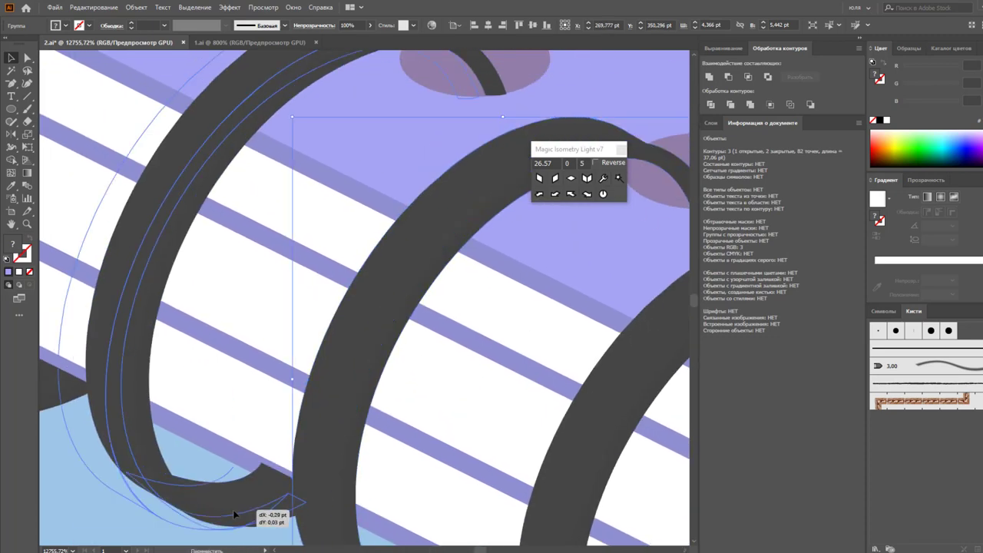
{"action": "left_click_drag", "start_coordinate": [258, 516], "coordinate": [259, 515]}
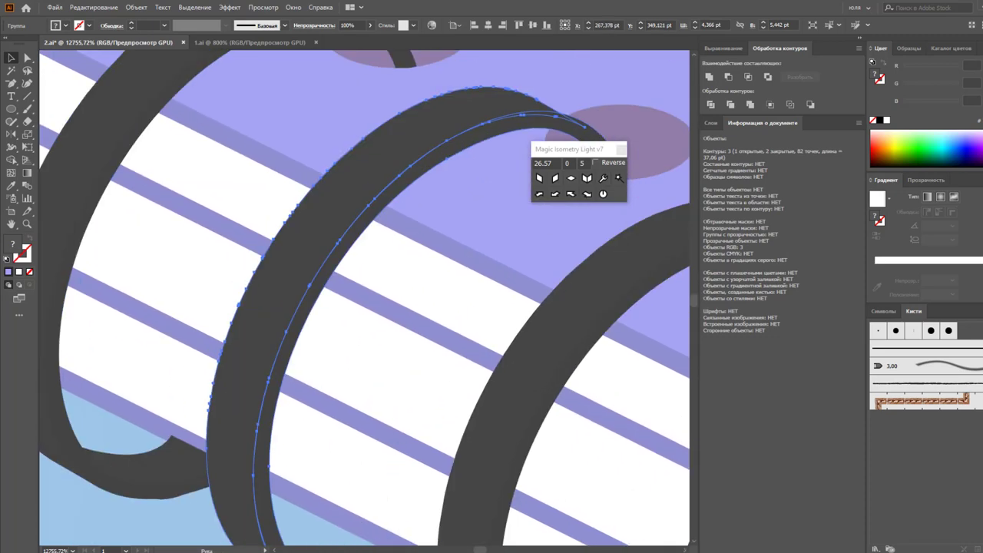
Move the notebook into its new spot at the desk front.
{"action": "key", "text": "ctrl+0"}
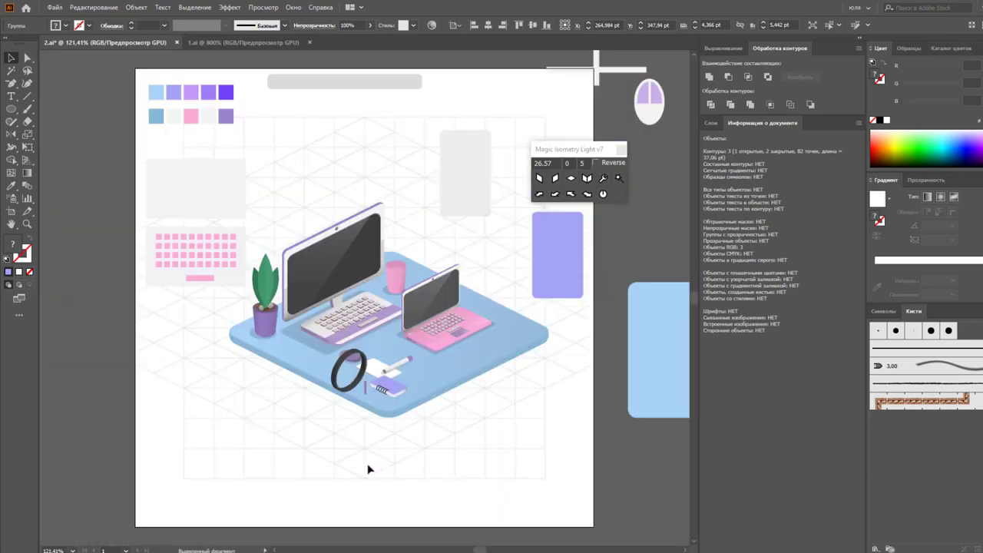
{"action": "left_click", "coordinate": [377, 423]}
{"action": "key", "text": "ctrl+plus"}
{"action": "key", "text": "ctrl+plus"}
{"action": "key", "text": "ctrl+plus"}
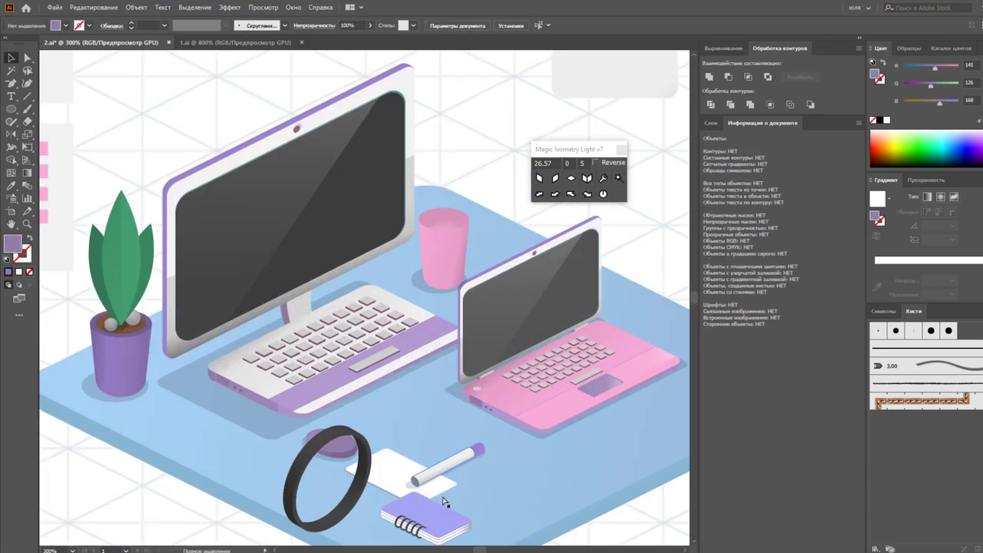
{"action": "left_click_drag", "start_coordinate": [444, 502], "coordinate": [392, 384]}
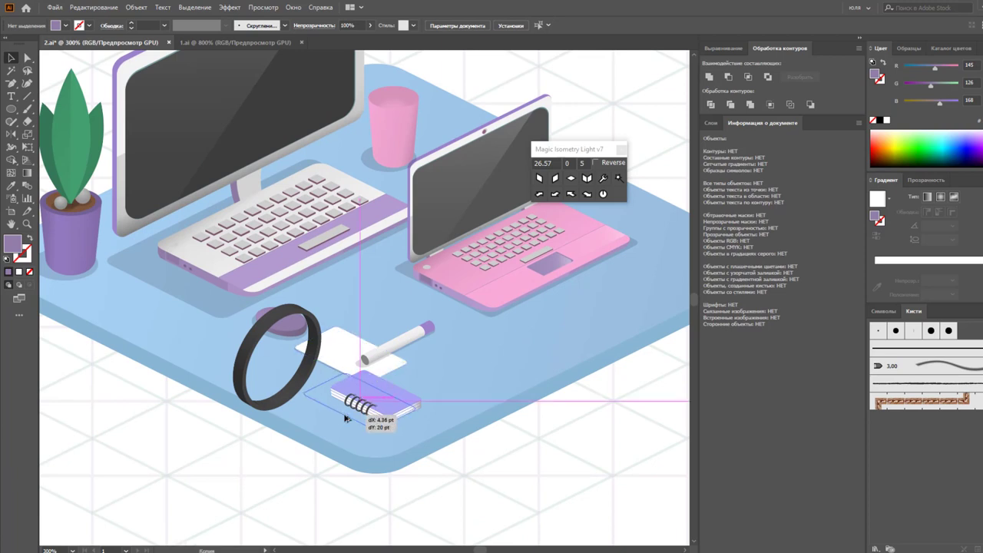
{"action": "left_click_drag", "start_coordinate": [345, 419], "coordinate": [351, 410]}
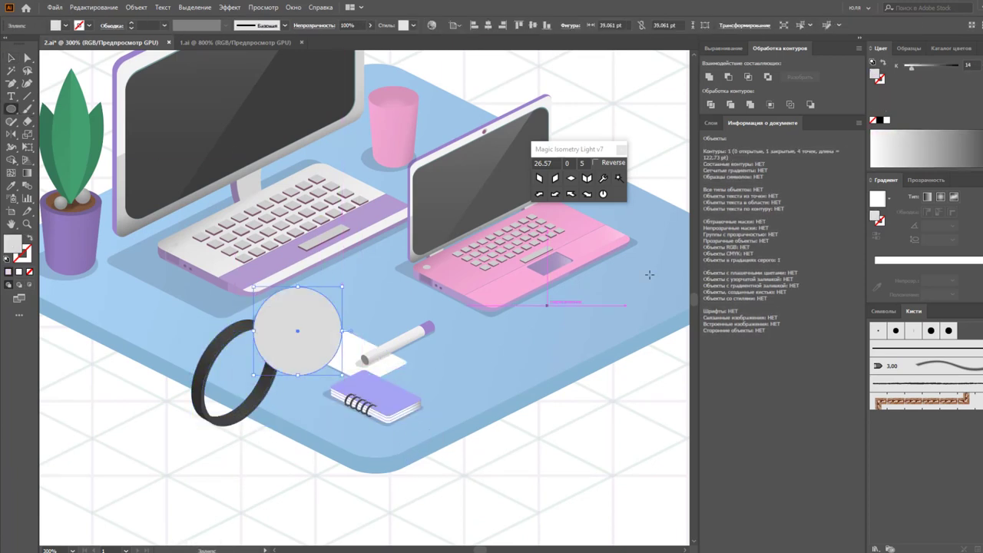
Make the grey circle an isometric light cyan lens inside the dark ring, adding an outline anchor.
{"action": "left_click", "coordinate": [569, 179]}
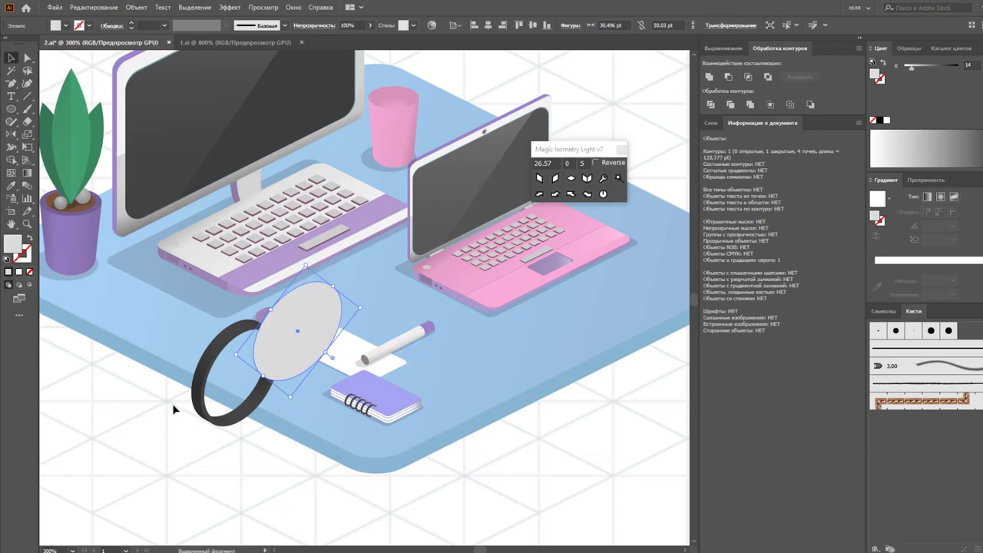
{"action": "mouse_move", "coordinate": [309, 336]}
{"action": "left_mouse_down"}
{"action": "mouse_move", "coordinate": [273, 362]}
{"action": "mouse_move", "coordinate": [284, 350]}
{"action": "left_mouse_up"}
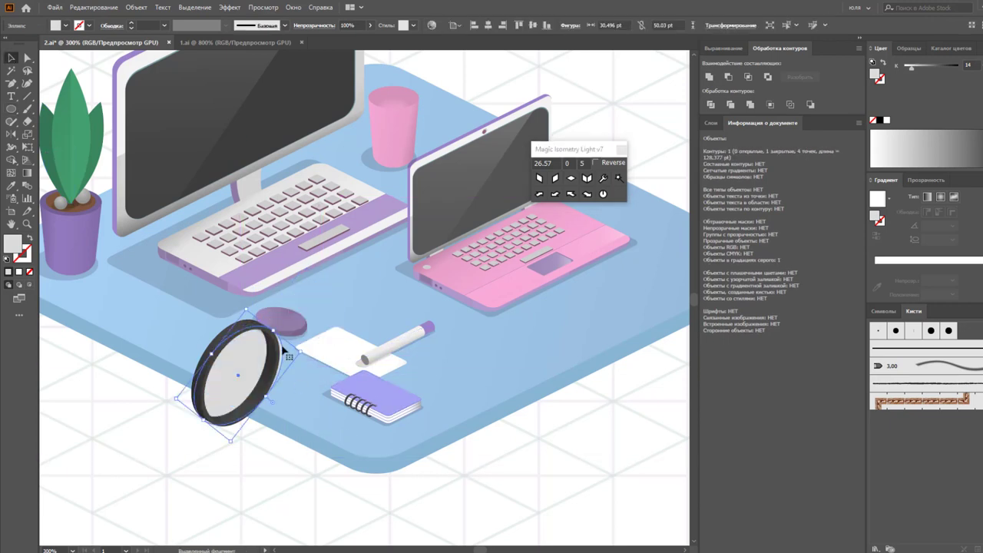
{"action": "key", "text": "a"}
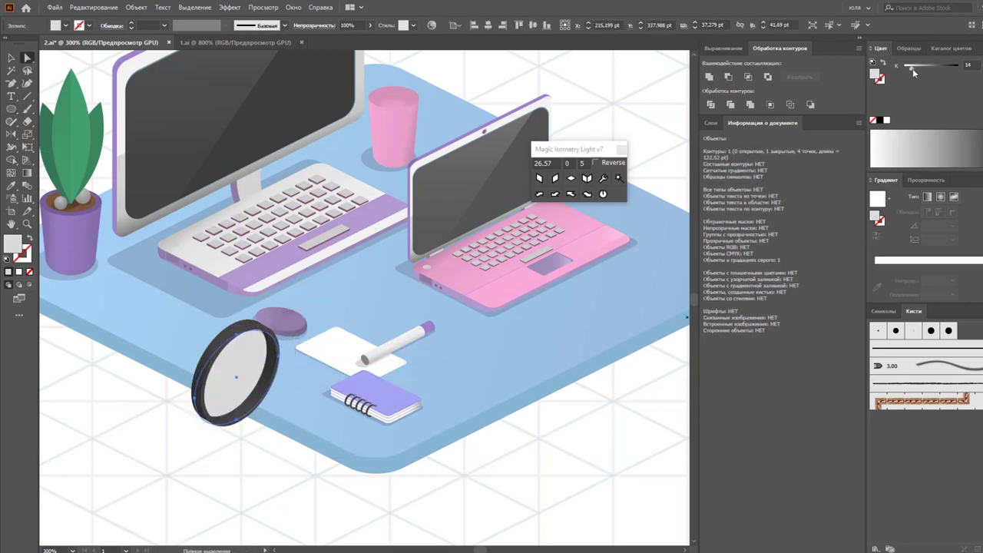
{"action": "mouse_move", "coordinate": [913, 72]}
{"action": "left_mouse_down"}
{"action": "mouse_move", "coordinate": [914, 83]}
{"action": "mouse_move", "coordinate": [934, 72]}
{"action": "left_mouse_up"}
{"action": "left_click", "coordinate": [925, 146], "text": "shift"}
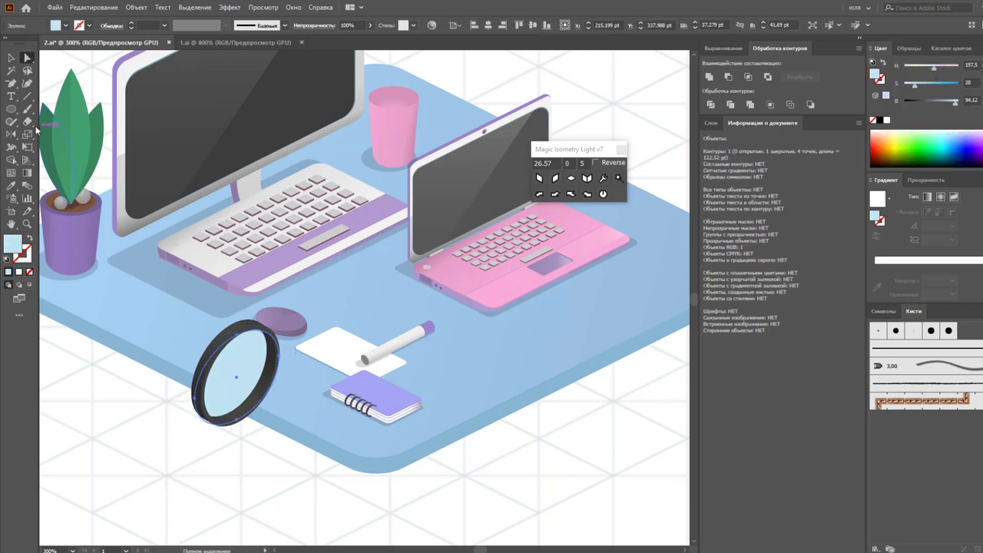
{"action": "key", "text": "p"}
{"action": "left_click", "coordinate": [244, 384]}
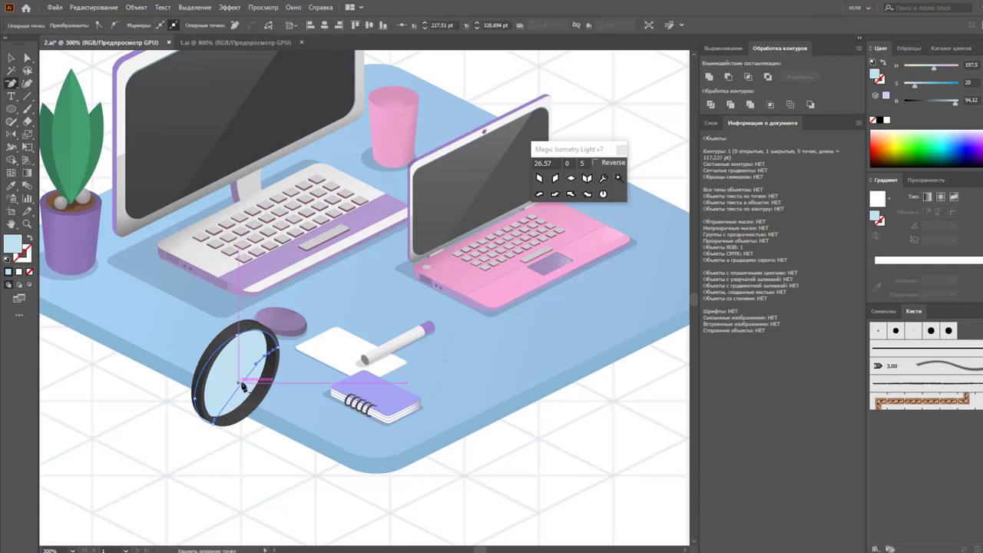
{"action": "key", "text": "v"}
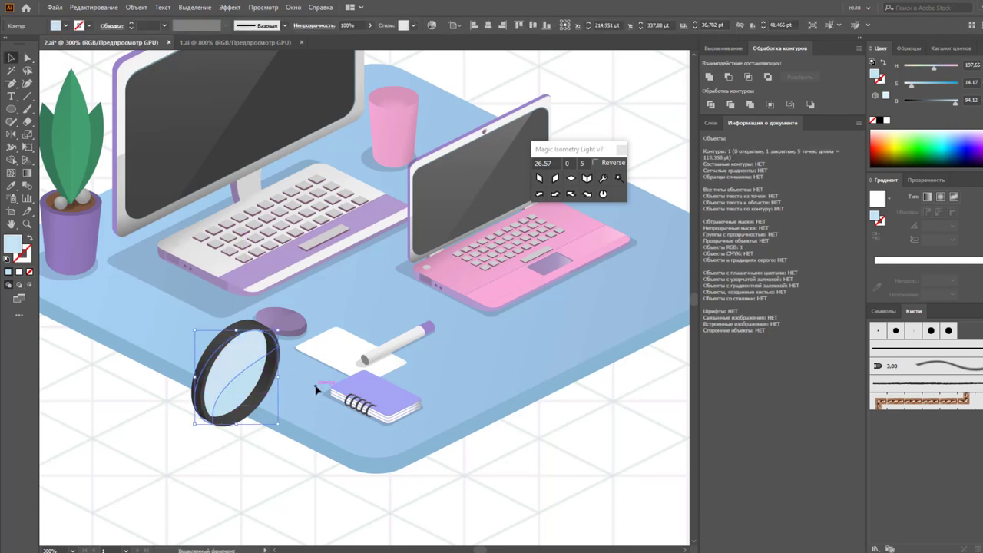
{"action": "left_click", "coordinate": [246, 459]}
{"action": "key", "text": "ctrl+minus"}
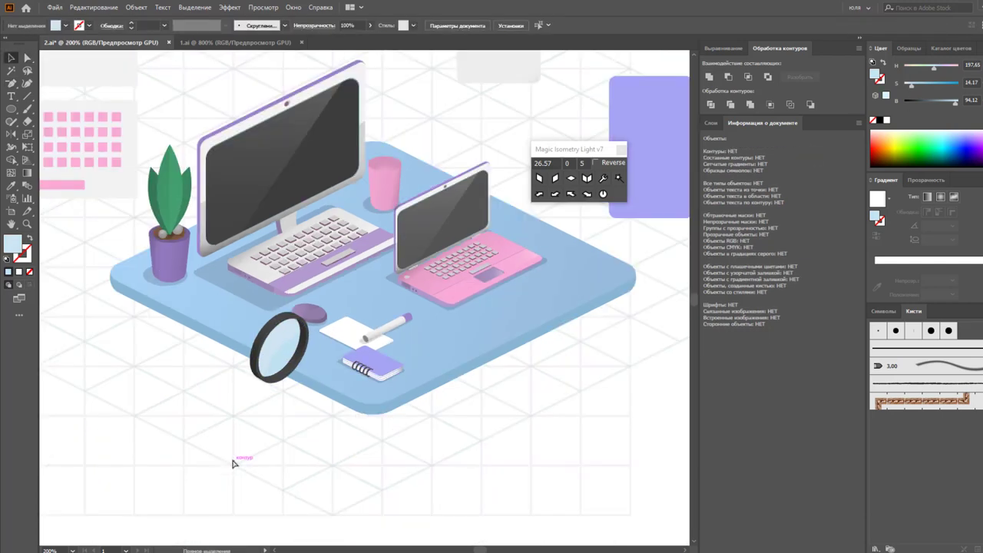
Draw a small dark circle under the magnifier as its stand.
{"action": "scroll", "coordinate": [259, 434], "scroll_direction": "up", "scroll_amount": 1}
{"action": "left_click", "coordinate": [274, 384]}
{"action": "left_click", "coordinate": [254, 456]}
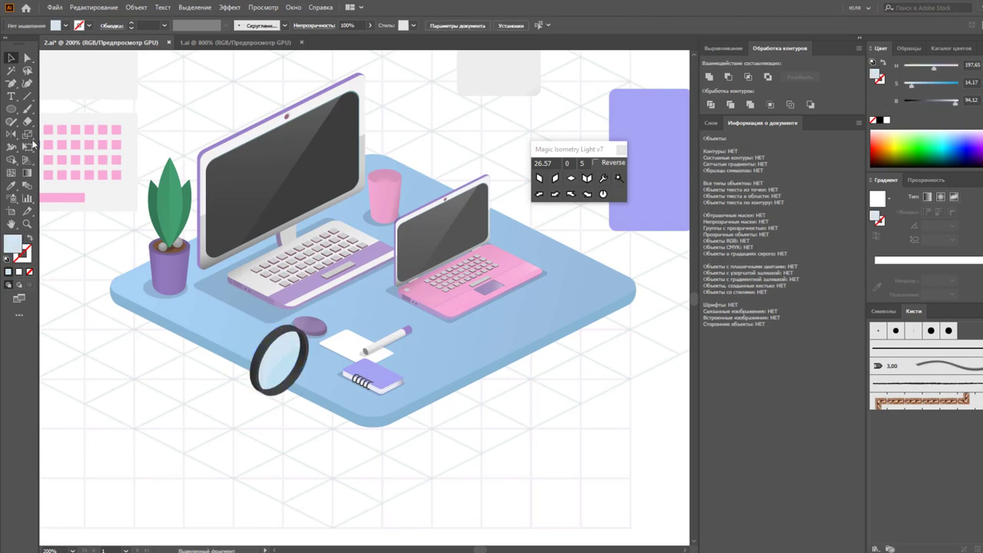
{"action": "left_click_drag", "start_coordinate": [11, 108], "coordinate": [77, 134]}
{"action": "mouse_move", "coordinate": [273, 408]}
{"action": "left_mouse_down"}
{"action": "mouse_move", "coordinate": [301, 435]}
{"action": "mouse_move", "coordinate": [280, 414]}
{"action": "left_mouse_up"}
{"action": "key", "text": "i"}
{"action": "left_click", "coordinate": [305, 390]}
{"action": "key", "text": "v"}
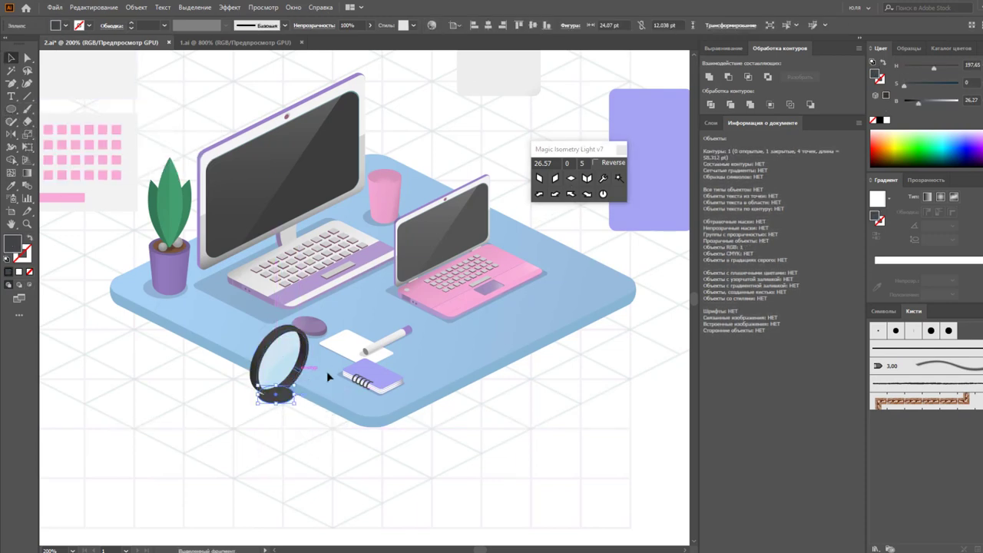
Move the mirror and its base to beside the plant pot on the left.
{"action": "left_click_drag", "start_coordinate": [275, 368], "coordinate": [434, 338]}
{"action": "key", "text": "a"}
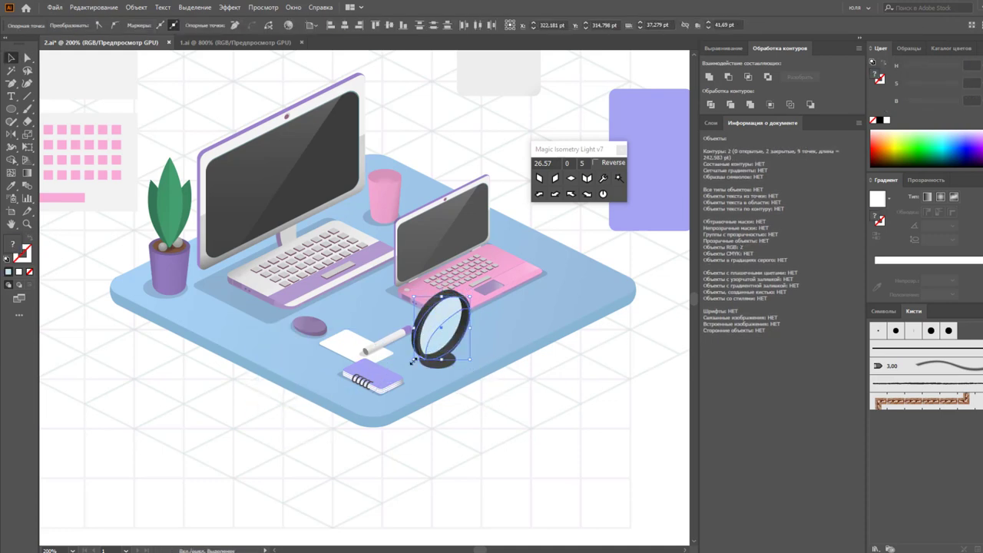
{"action": "left_click", "coordinate": [451, 437]}
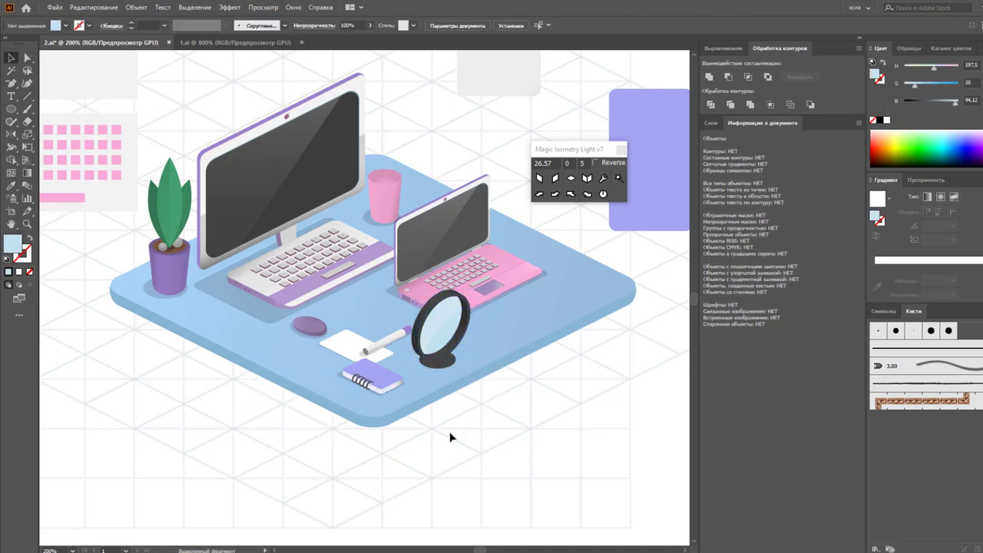
{"action": "left_click", "coordinate": [446, 367]}
{"action": "left_click", "coordinate": [612, 359]}
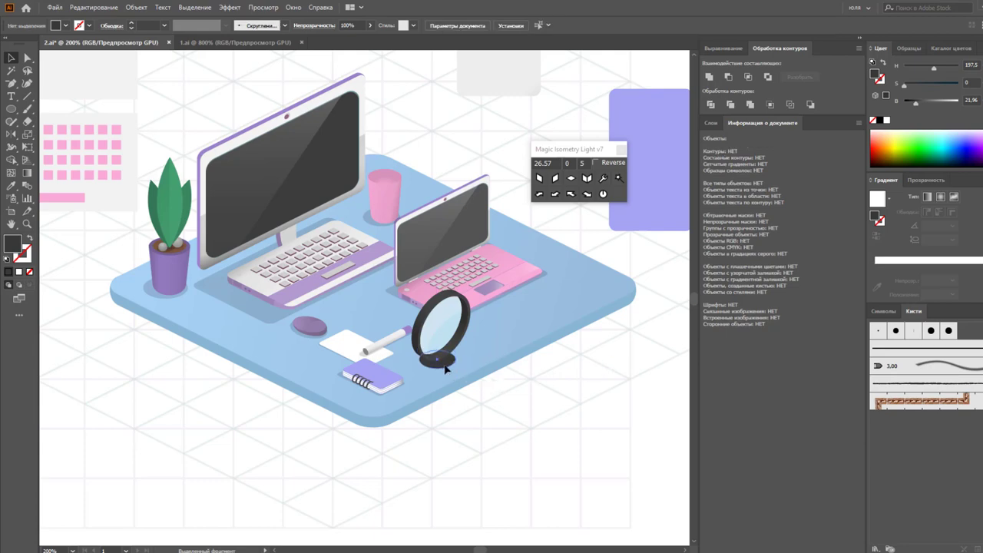
{"action": "left_click", "coordinate": [449, 361]}
{"action": "mouse_move", "coordinate": [446, 360]}
{"action": "left_mouse_down"}
{"action": "mouse_move", "coordinate": [223, 311]}
{"action": "mouse_move", "coordinate": [246, 328]}
{"action": "left_mouse_up"}
{"action": "left_click", "coordinate": [236, 387]}
Free-distort the mirror's perspective from a corner.
{"action": "key", "text": "v"}
{"action": "left_click", "coordinate": [329, 234]}
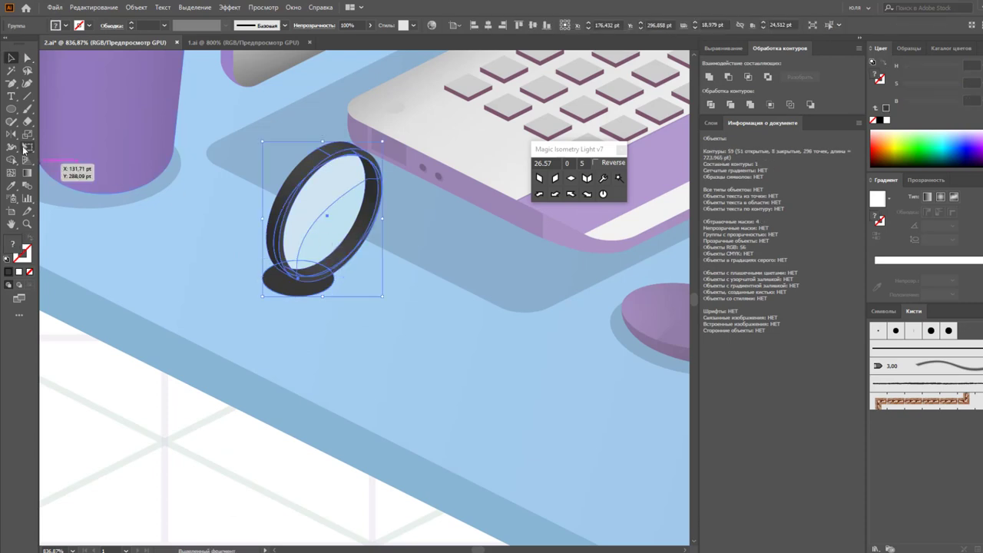
{"action": "left_click", "coordinate": [79, 121]}
{"action": "left_click_drag", "start_coordinate": [263, 141], "coordinate": [272, 136]}
{"action": "key", "text": "ctrl+shift+a"}
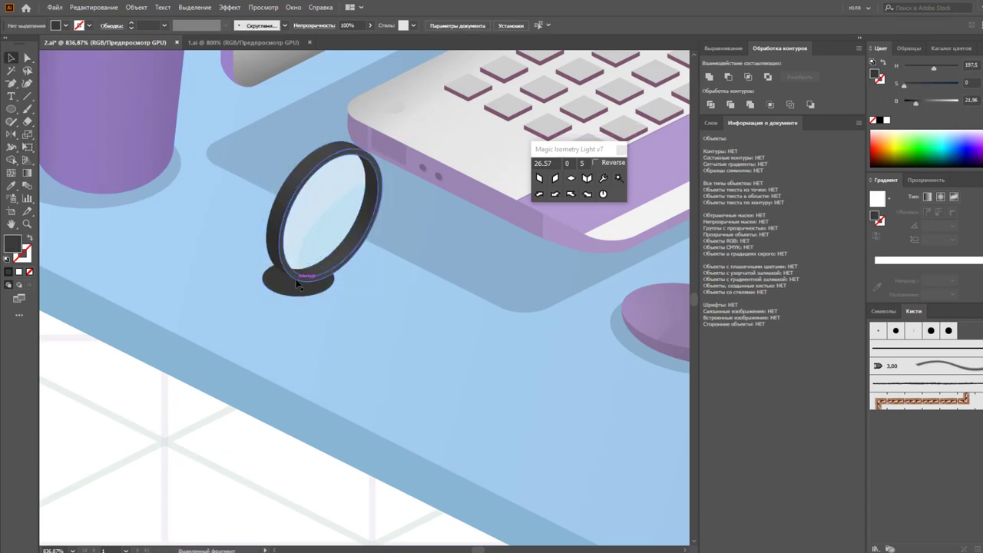
Rotate the ring inside the mirror group to stand more upright.
{"action": "double_click", "coordinate": [298, 284]}
{"action": "left_click", "coordinate": [303, 276]}
{"action": "left_click_drag", "start_coordinate": [386, 284], "coordinate": [367, 233]}
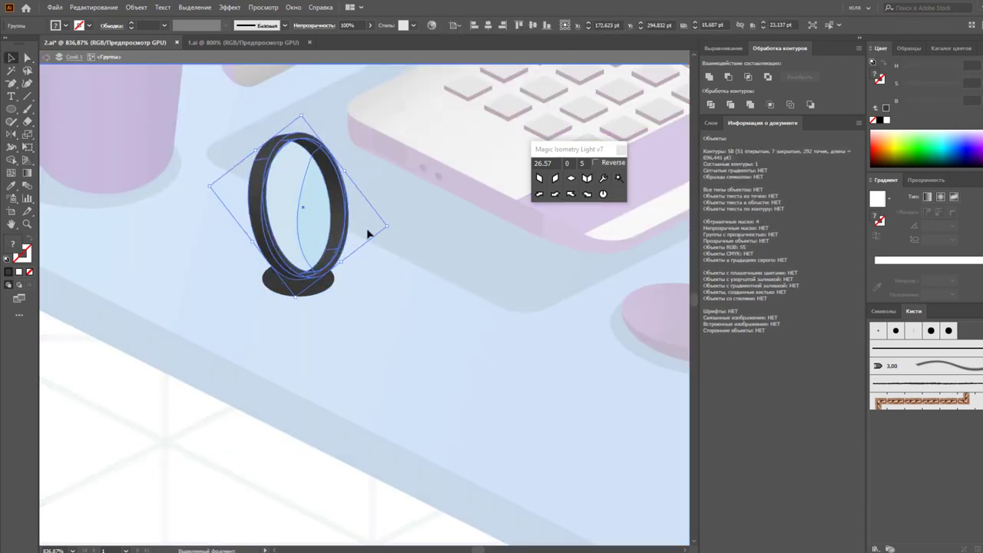
{"action": "double_click", "coordinate": [161, 426]}
{"action": "key", "text": "ctrl+1"}
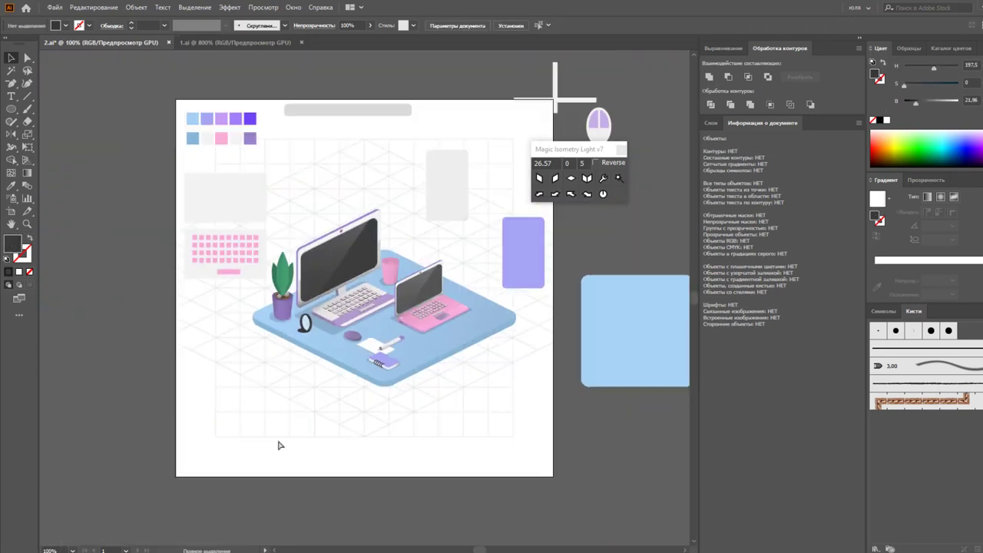
{"action": "key", "text": "ctrl+equal"}
{"action": "key", "text": "ctrl+equal"}
{"action": "key", "text": "ctrl+equal"}
Zoom in on the mirror group and adjust an anchor on the oval base.
{"action": "right_click", "coordinate": [166, 214]}
{"action": "left_click", "coordinate": [220, 287]}
{"action": "key", "text": "z"}
{"action": "left_click_drag", "start_coordinate": [163, 347], "coordinate": [225, 415]}
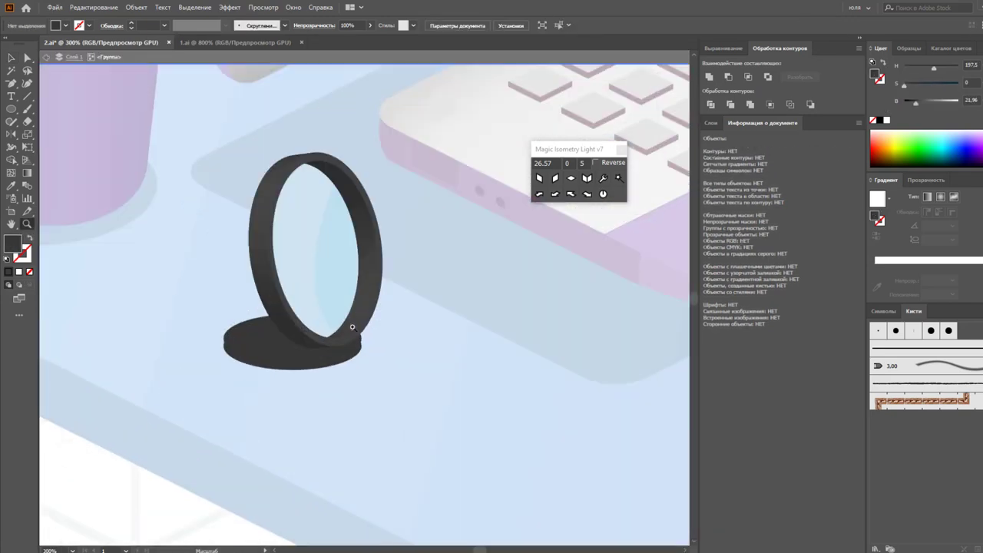
{"action": "key", "text": "a"}
{"action": "left_click", "coordinate": [257, 323]}
{"action": "left_click_drag", "start_coordinate": [363, 323], "coordinate": [366, 323]}
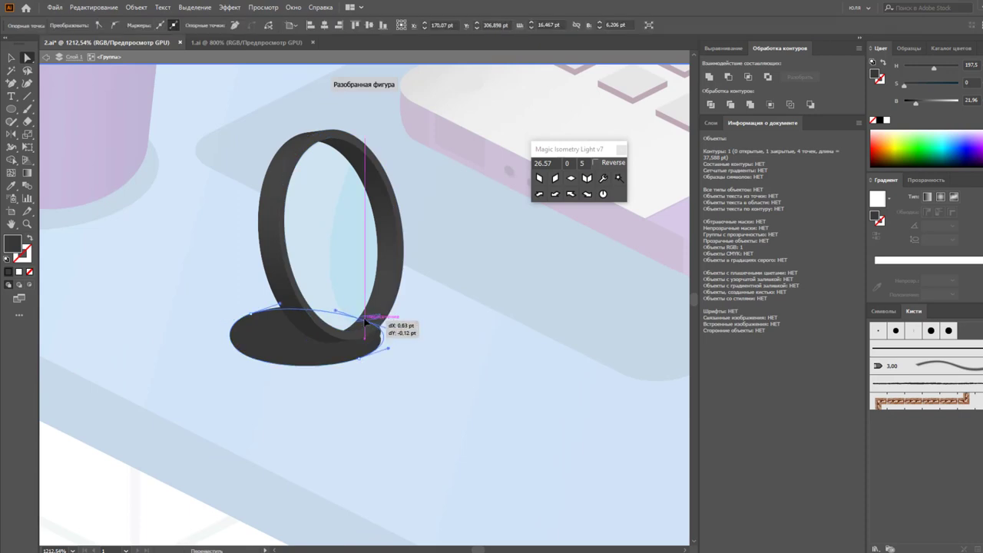
{"action": "left_click", "coordinate": [314, 357]}
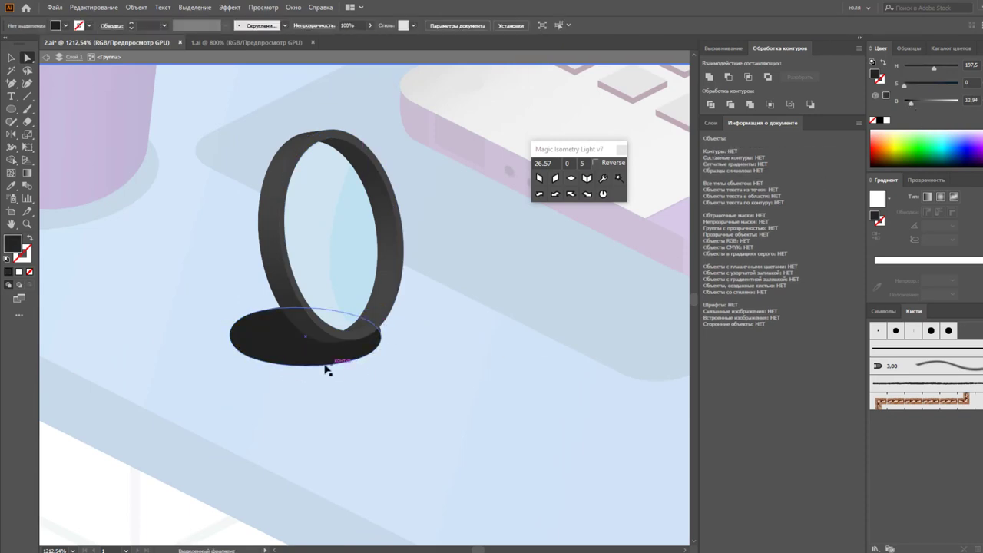
{"action": "left_click", "coordinate": [325, 369]}
Paste a copy of the base behind, offset it down, and change its shade.
{"action": "key", "text": "ctrl+c"}
{"action": "key", "text": "ctrl+b"}
{"action": "key", "text": "Down"}
{"action": "left_click", "coordinate": [405, 402]}
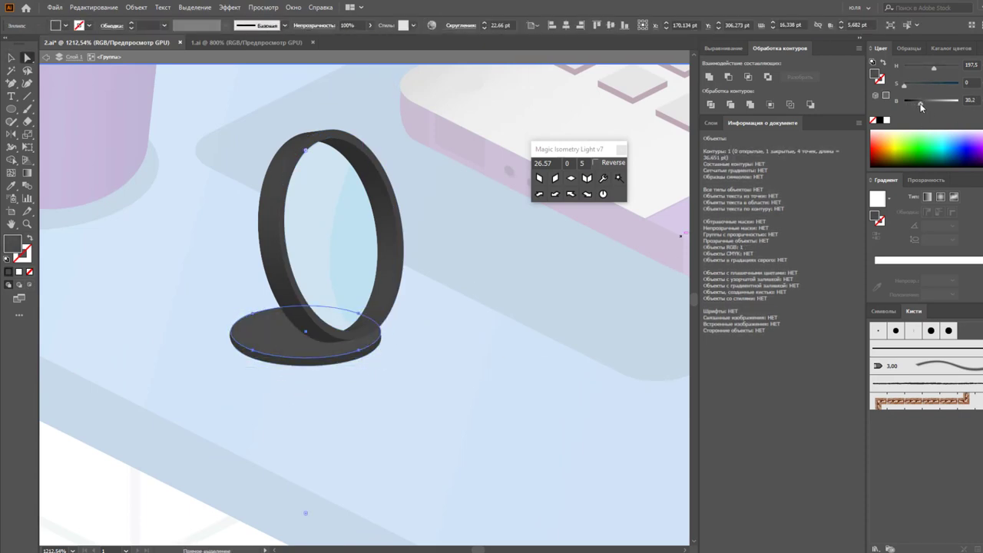
{"action": "key", "text": "ctrl+0"}
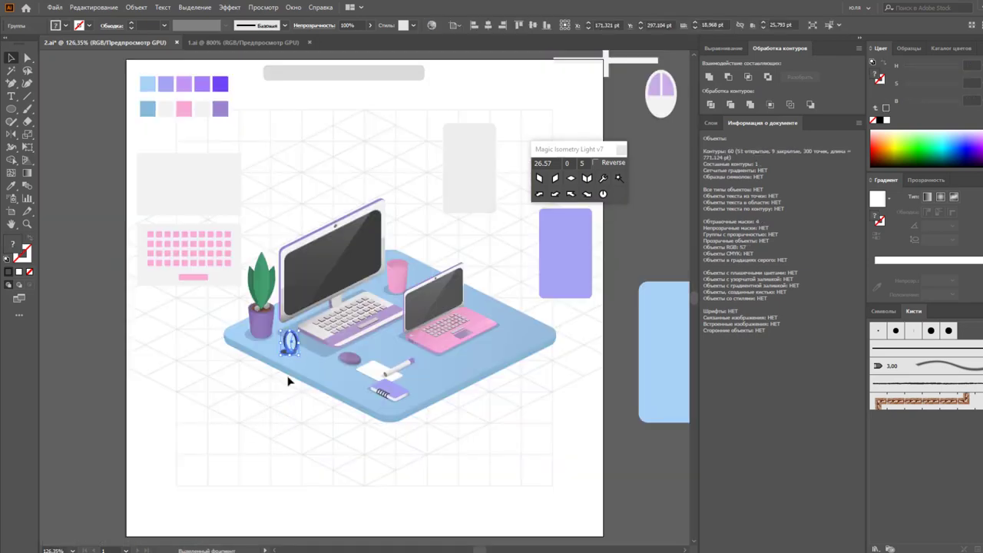
Alt-drag a copy of the plant's shadow ellipse under the mirror and scale it down.
{"action": "scroll", "coordinate": [262, 358], "scroll_direction": "up", "scroll_amount": 5}
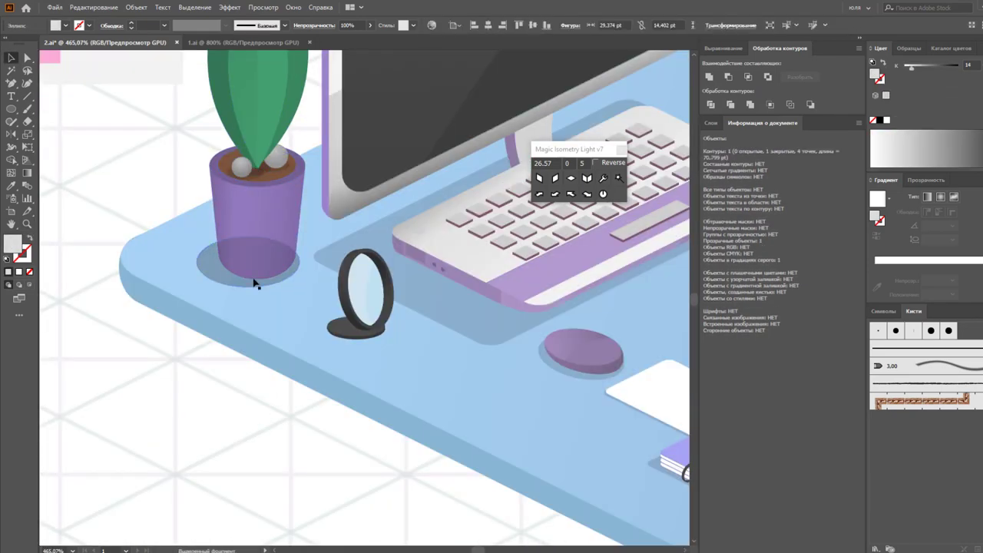
{"action": "left_click_drag", "start_coordinate": [257, 281], "coordinate": [365, 353]}
{"action": "left_click_drag", "start_coordinate": [286, 296], "coordinate": [315, 309]}
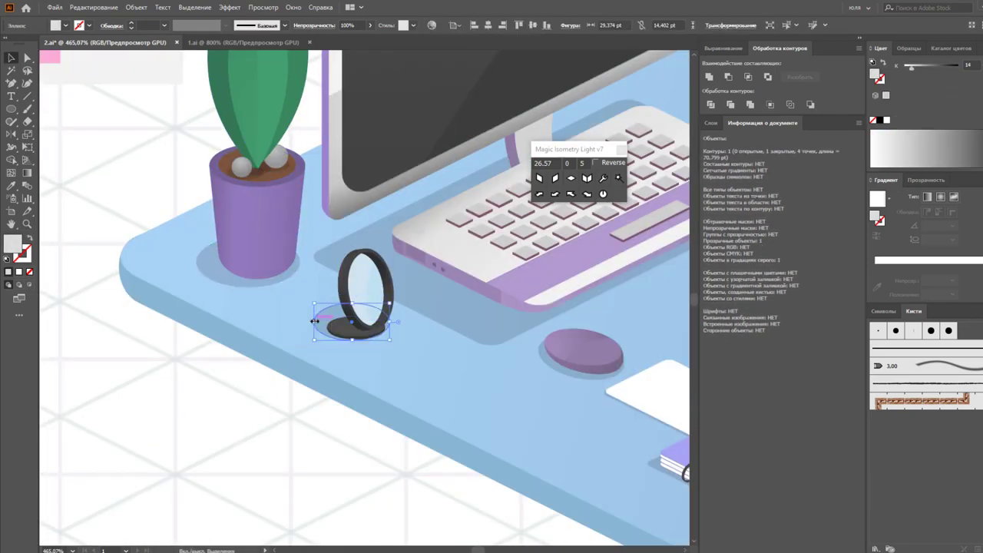
{"action": "left_click", "coordinate": [378, 310], "text": "shift"}
{"action": "key", "text": "ctrl+shift+a"}
{"action": "key", "text": "ctrl+0"}
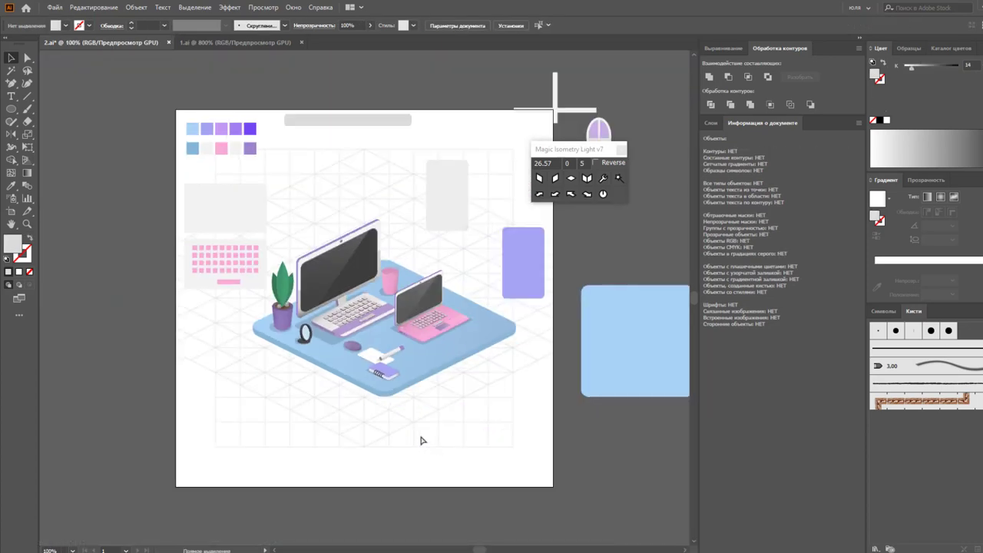
{"action": "scroll", "coordinate": [422, 438], "scroll_direction": "up", "scroll_amount": 3}
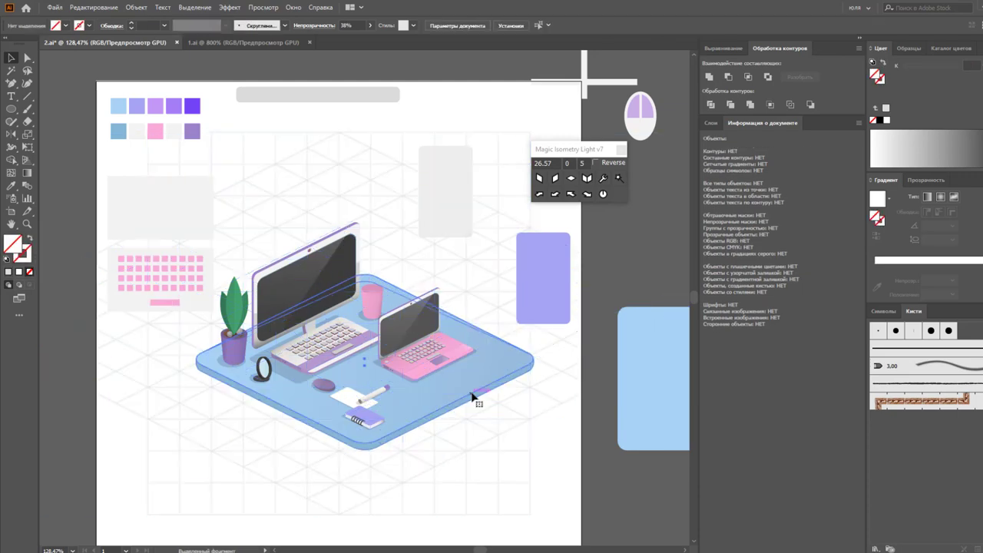
Move the blue desk off the artboard and draw a circle sent behind the desk artwork.
{"action": "left_click_drag", "start_coordinate": [472, 397], "coordinate": [683, 537]}
{"action": "left_click_drag", "start_coordinate": [11, 109], "coordinate": [36, 110]}
{"action": "left_click_drag", "start_coordinate": [324, 302], "coordinate": [461, 381]}
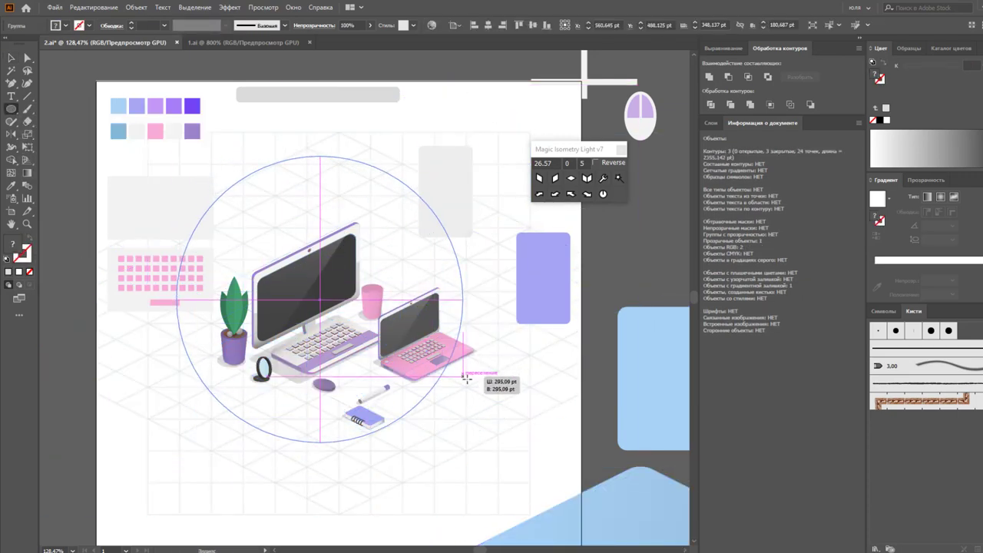
{"action": "key", "text": "ctrl+shift+bracketleft"}
{"action": "key", "text": "v"}
Flatten the circle with Magic Isometry Top, then narrow and lower it under the objects.
{"action": "left_click", "coordinate": [575, 179]}
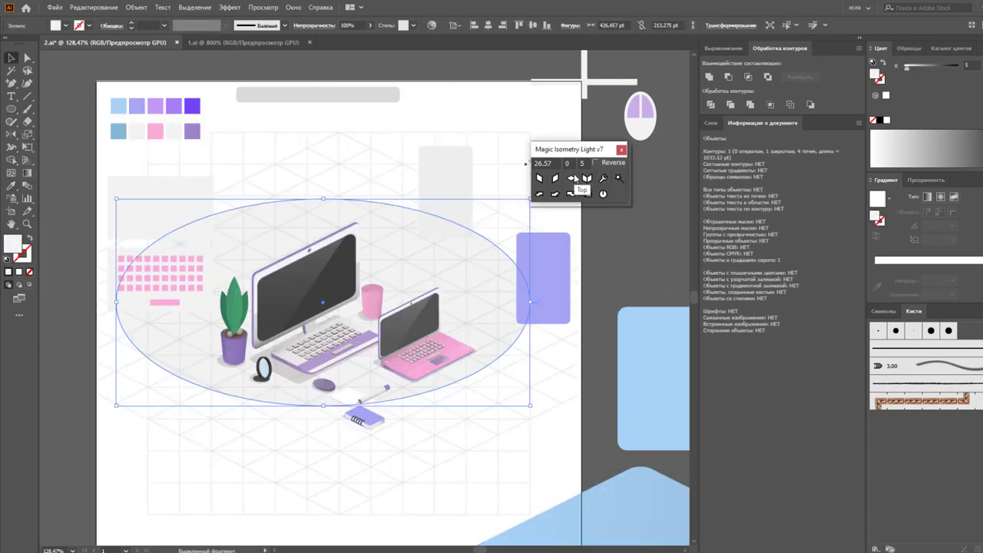
{"action": "left_click", "coordinate": [141, 135]}
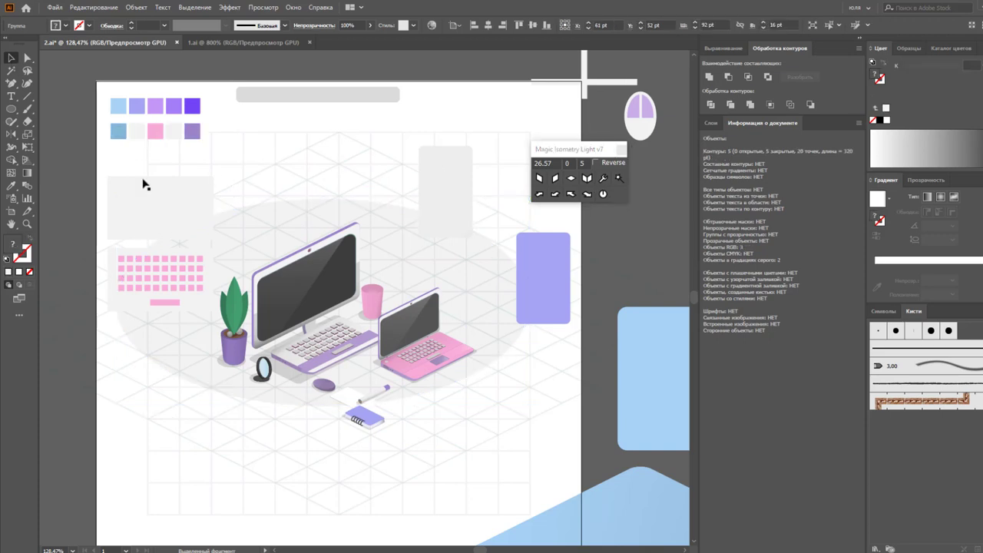
{"action": "left_click", "coordinate": [329, 246]}
{"action": "left_click_drag", "start_coordinate": [570, 343], "coordinate": [493, 345]}
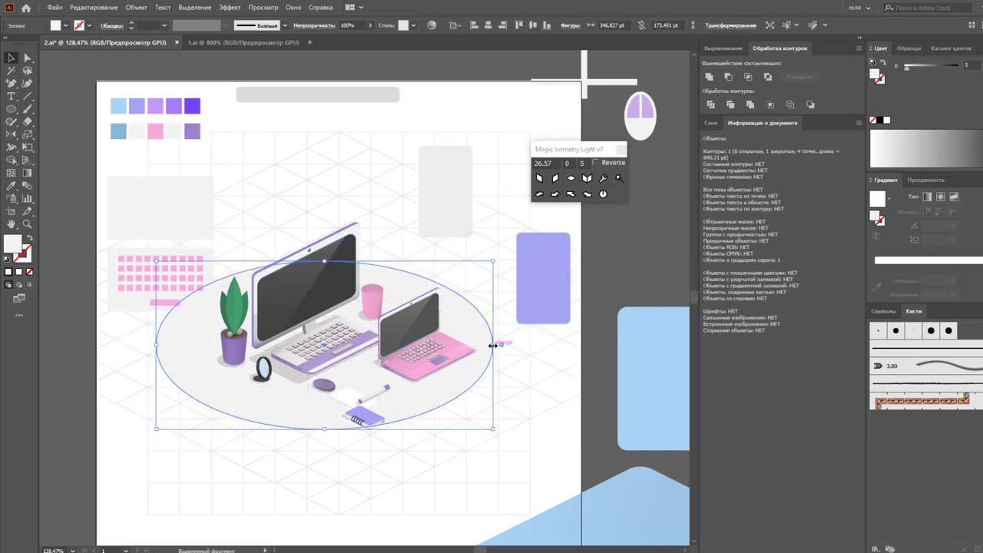
{"action": "left_click_drag", "start_coordinate": [428, 401], "coordinate": [434, 414]}
Darken the platform's rim copy to grey with the K slider and return to 100% view.
{"action": "left_click", "coordinate": [476, 439]}
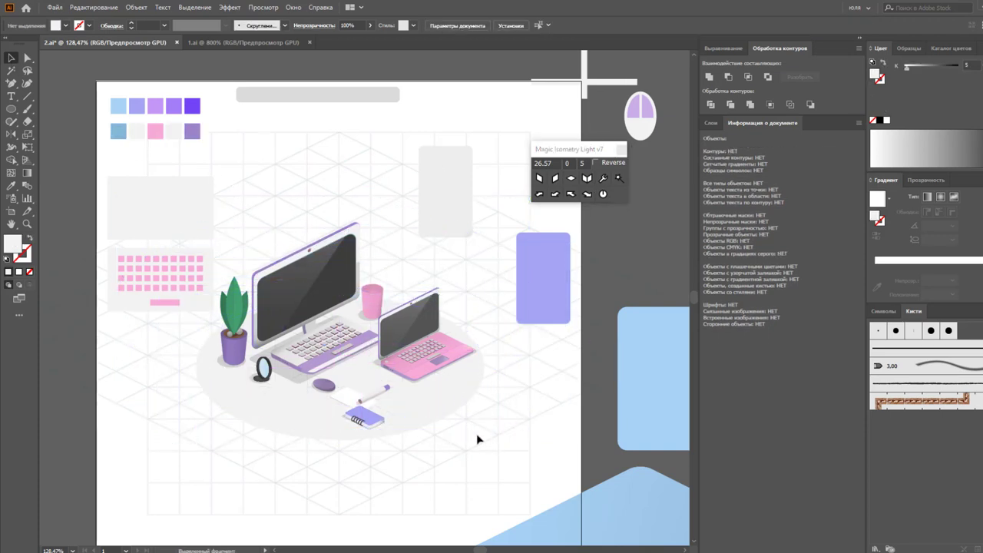
{"action": "left_click", "coordinate": [472, 430]}
{"action": "left_click_drag", "start_coordinate": [906, 68], "coordinate": [916, 68]}
{"action": "left_click", "coordinate": [559, 368]}
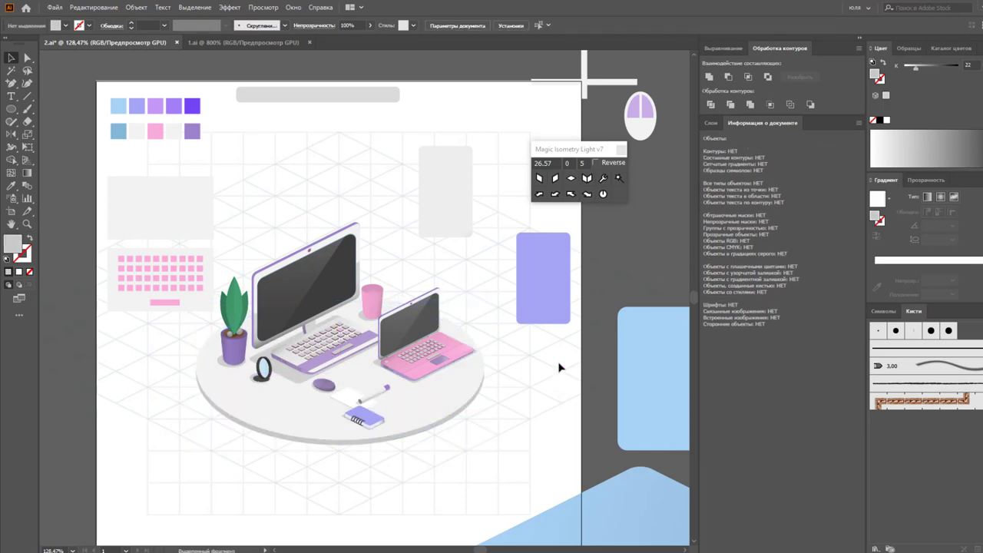
{"action": "key", "text": "ctrl+1"}
Delete the spare rectangle and isometric grid, and move the laptop parts and swatches aside.
{"action": "left_click", "coordinate": [511, 274]}
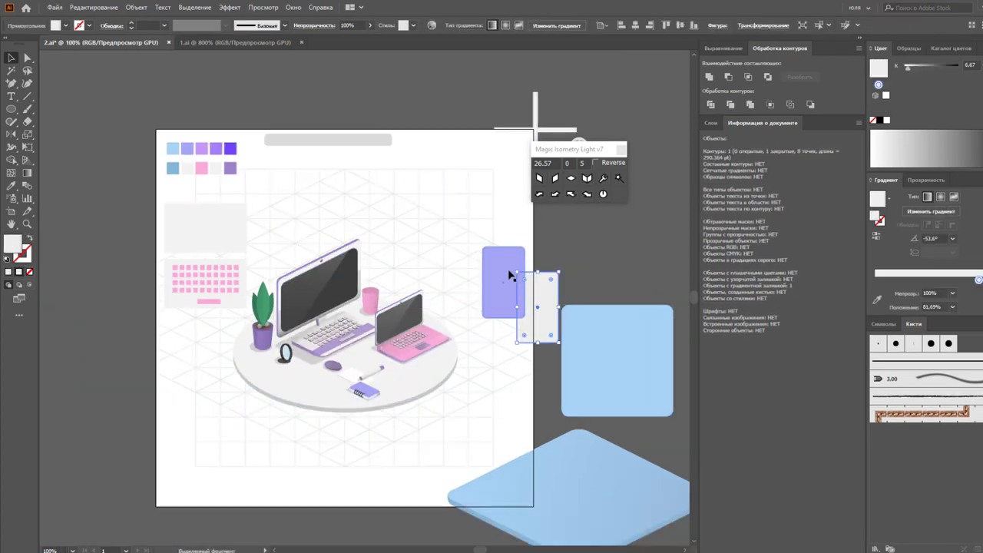
{"action": "key", "text": "Delete"}
{"action": "left_click_drag", "start_coordinate": [187, 246], "coordinate": [63, 192]}
{"action": "left_click_drag", "start_coordinate": [201, 153], "coordinate": [142, 96]}
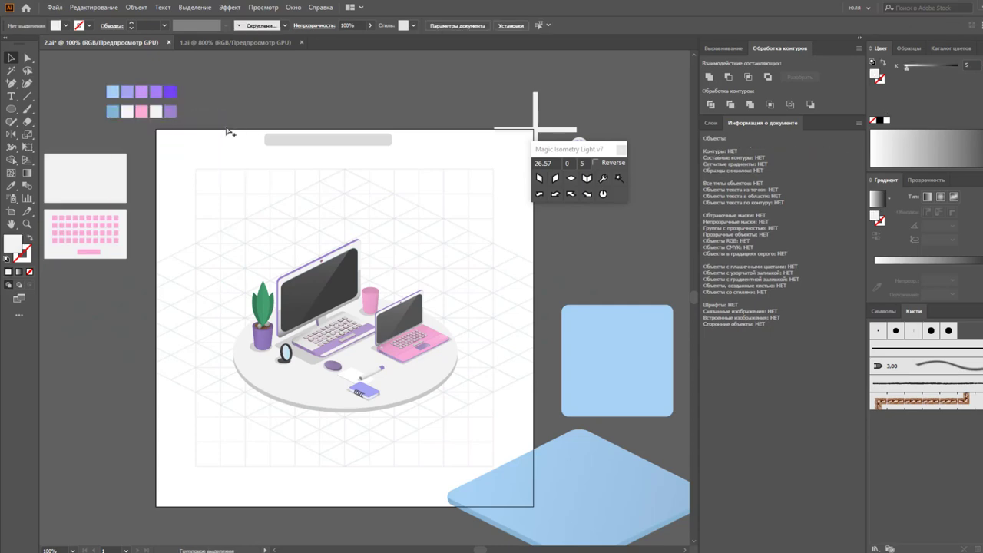
{"action": "left_click", "coordinate": [345, 307]}
{"action": "left_click", "coordinate": [710, 123]}
{"action": "key", "text": "Delete"}
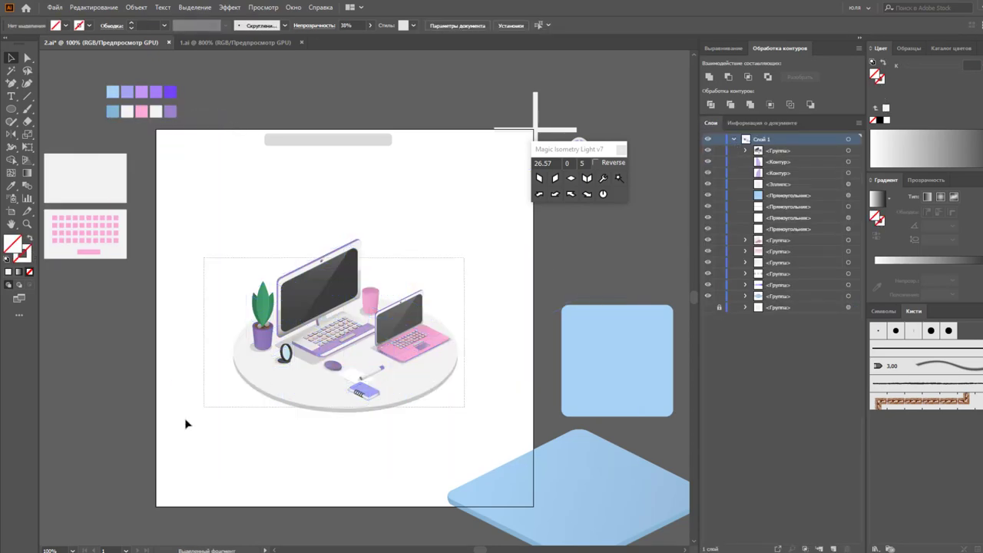
Draw a radial-gradient shadow circle over the illustration and set its blend mode to Multiply.
{"action": "left_click", "coordinate": [330, 381]}
{"action": "key", "text": "l"}
{"action": "left_click_drag", "start_coordinate": [216, 157], "coordinate": [387, 328]}
{"action": "left_click", "coordinate": [876, 197]}
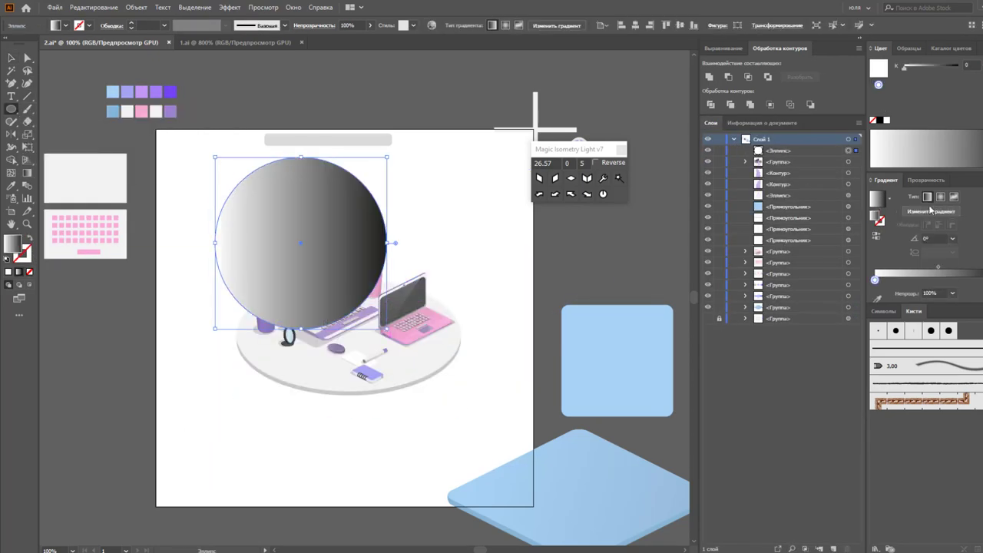
{"action": "left_click", "coordinate": [941, 197]}
{"action": "left_click", "coordinate": [926, 180]}
{"action": "left_click", "coordinate": [894, 198]}
{"action": "left_click", "coordinate": [891, 322]}
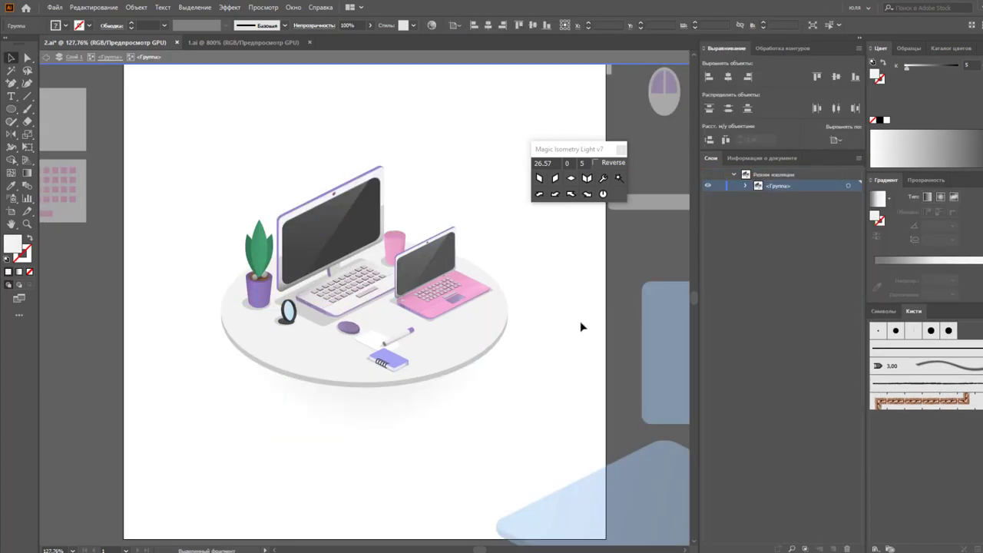
Leave isolation mode to view the whole scene with the shadow beneath the platform.
{"action": "double_click", "coordinate": [581, 327]}
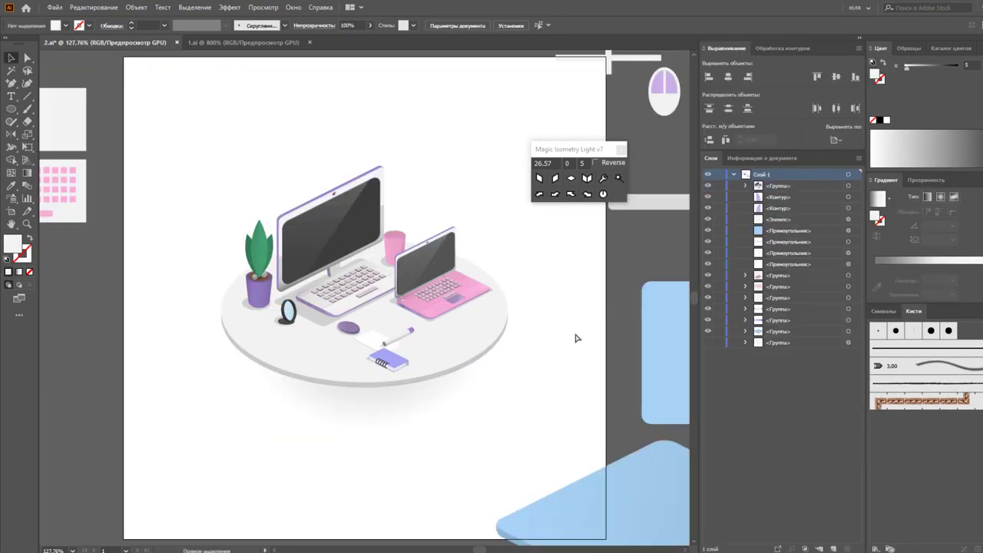
{"action": "key", "text": "ctrl+minus"}
{"action": "scroll", "coordinate": [503, 389], "scroll_direction": "up", "scroll_amount": 1}
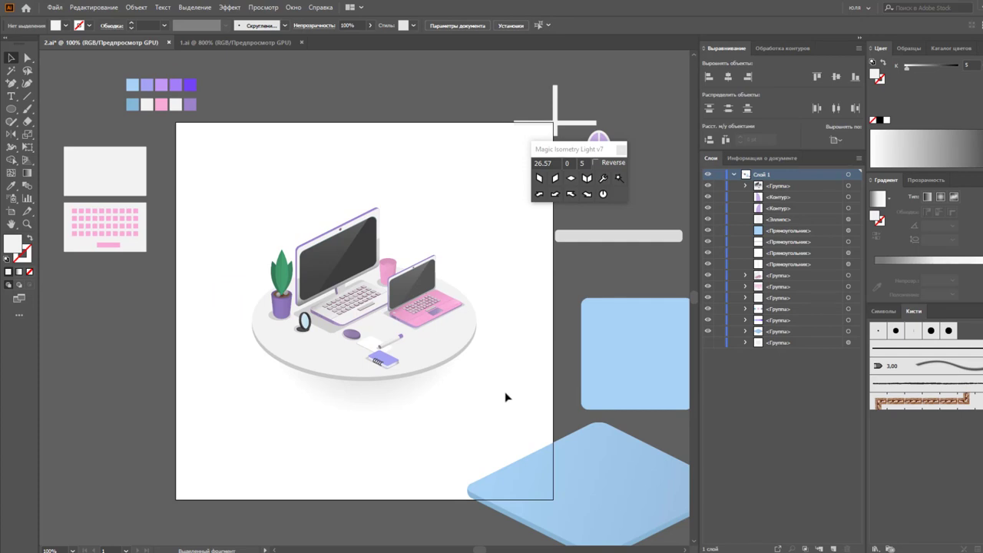
{"action": "left_click_drag", "start_coordinate": [582, 152], "coordinate": [571, 223]}
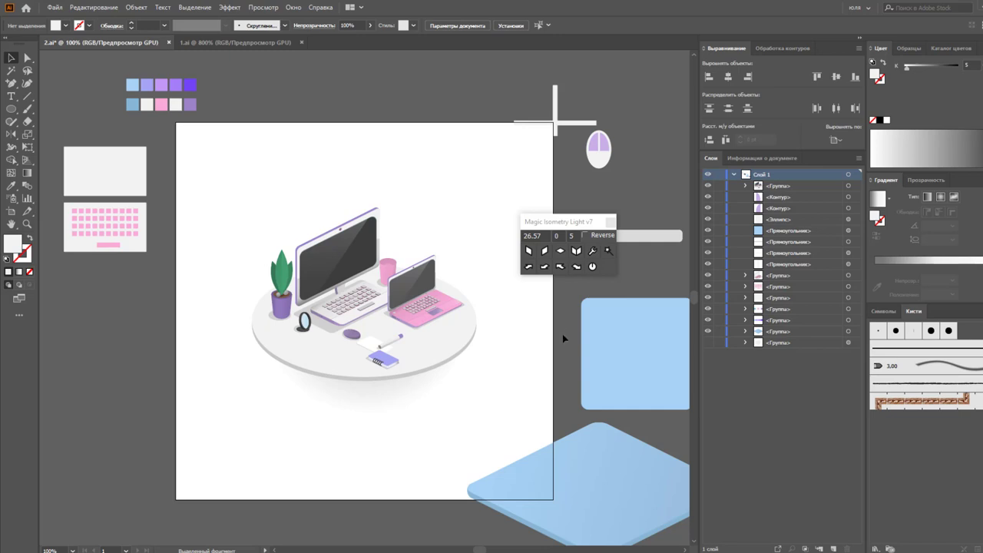
Apply the purple gradient to the computer mouse and select its lower shape.
{"action": "left_click", "coordinate": [587, 170]}
{"action": "left_click", "coordinate": [328, 349]}
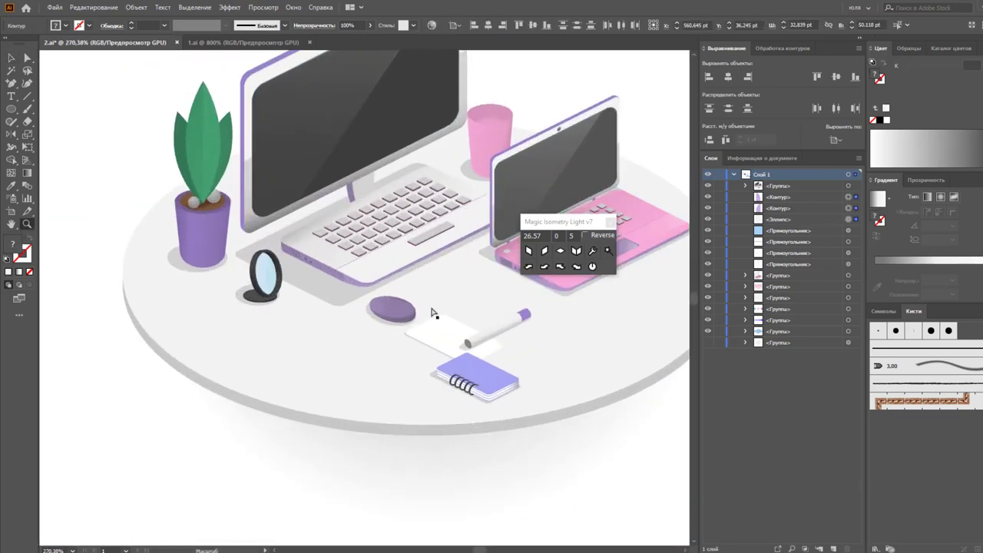
{"action": "key", "text": "v"}
{"action": "left_click", "coordinate": [407, 312]}
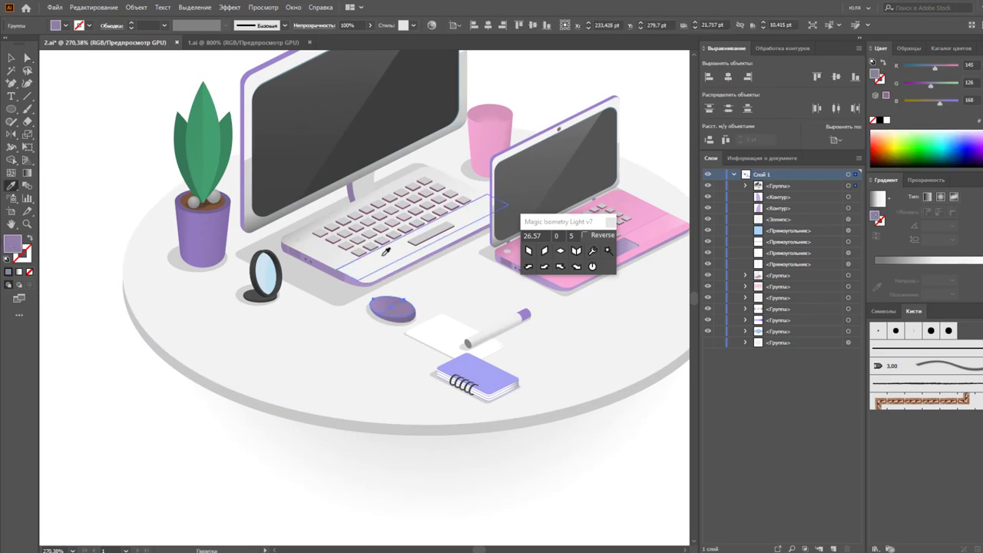
{"action": "left_click", "coordinate": [387, 251]}
{"action": "key", "text": "a"}
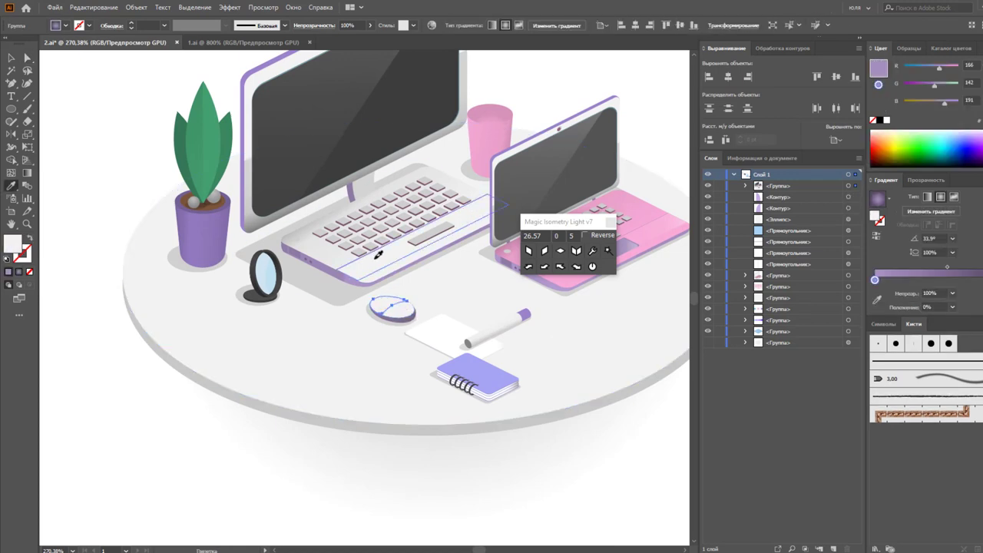
{"action": "key", "text": "a"}
{"action": "left_click", "coordinate": [397, 323]}
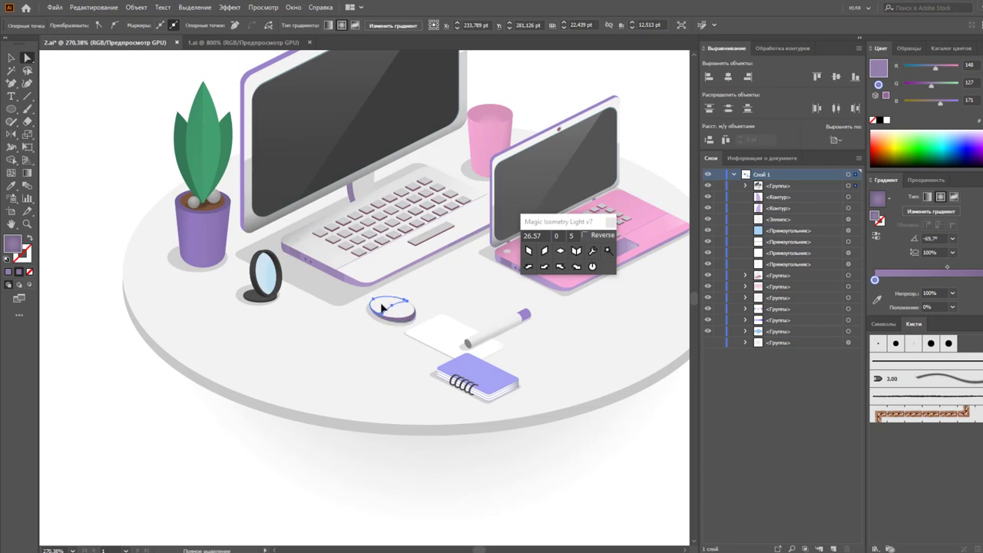
Make the round tabletop's grey slightly darker by raising its K value.
{"action": "left_click", "coordinate": [571, 288]}
{"action": "left_click_drag", "start_coordinate": [909, 67], "coordinate": [911, 69]}
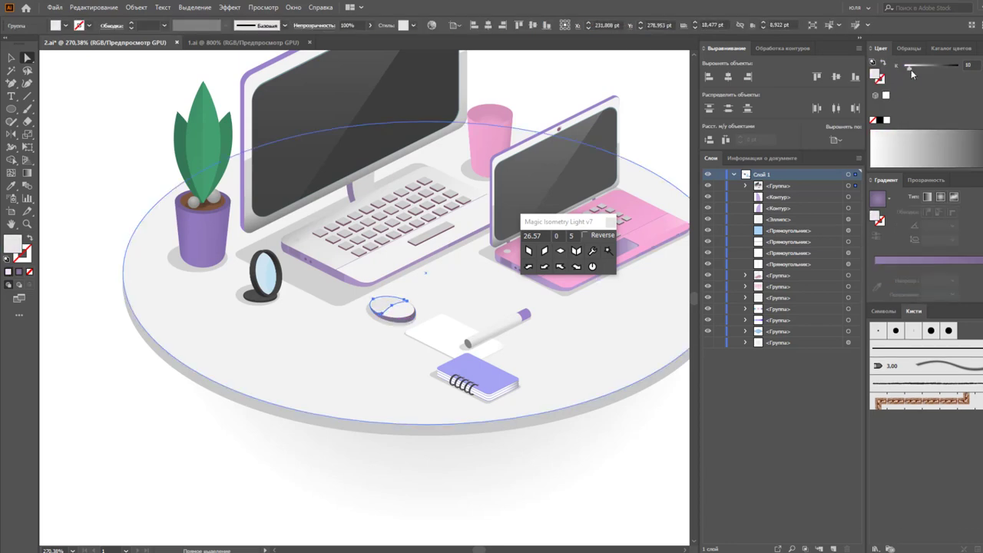
{"action": "left_click", "coordinate": [658, 421]}
{"action": "key", "text": "ctrl+0"}
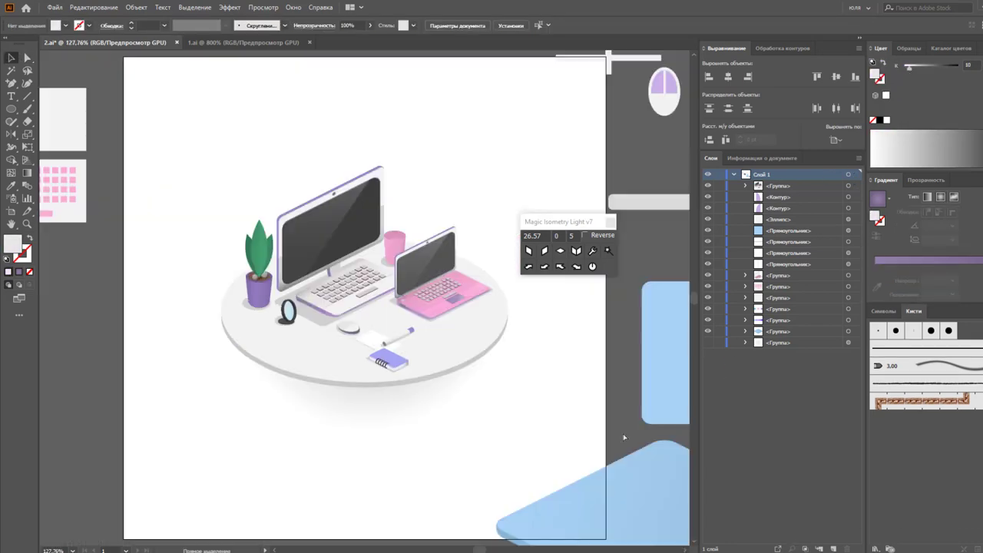
{"action": "key", "text": "ctrl+minus"}
{"action": "key", "text": "ctrl+plus"}
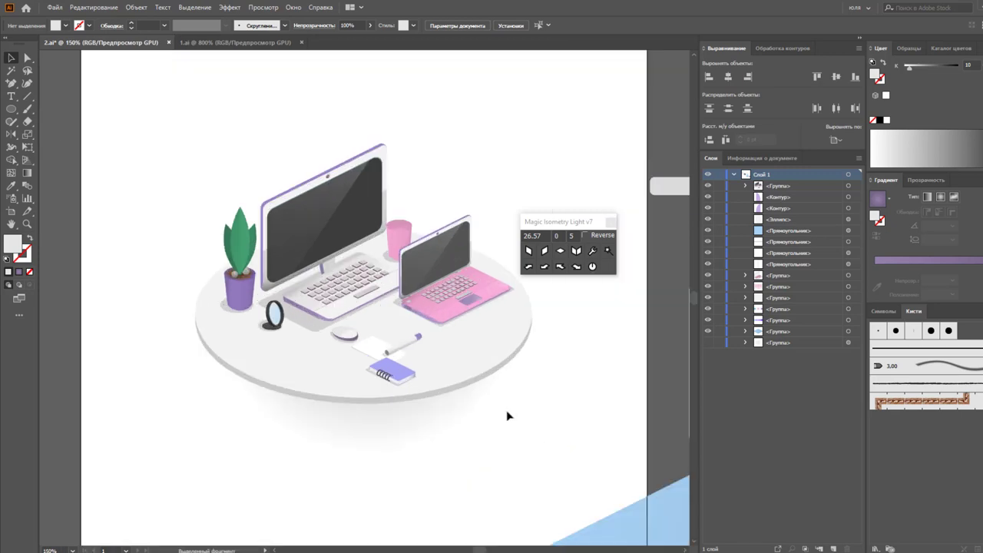
Give the mirror's base ellipse a light colour sampled from the tabletop.
{"action": "left_click_drag", "start_coordinate": [248, 329], "coordinate": [330, 312]}
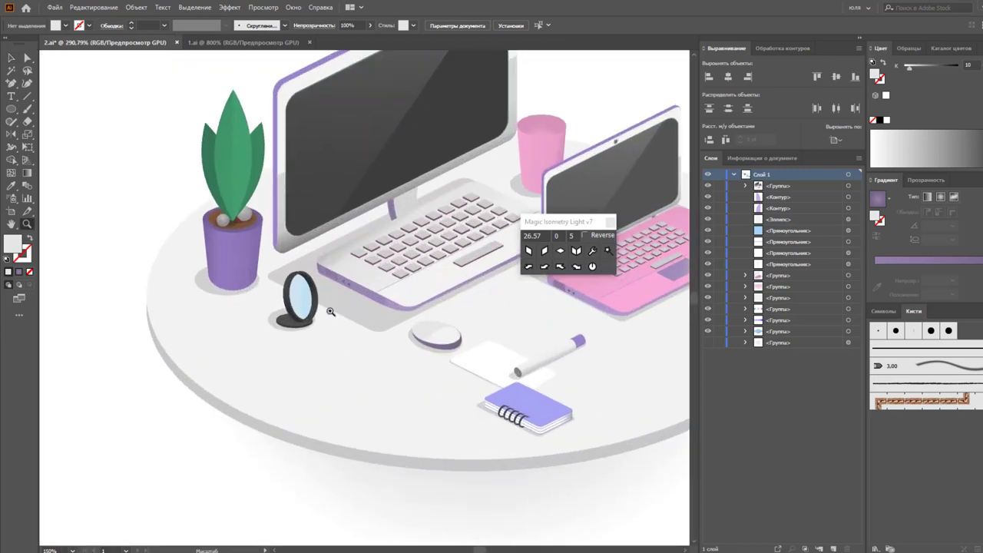
{"action": "left_click", "coordinate": [290, 323]}
{"action": "key", "text": "i"}
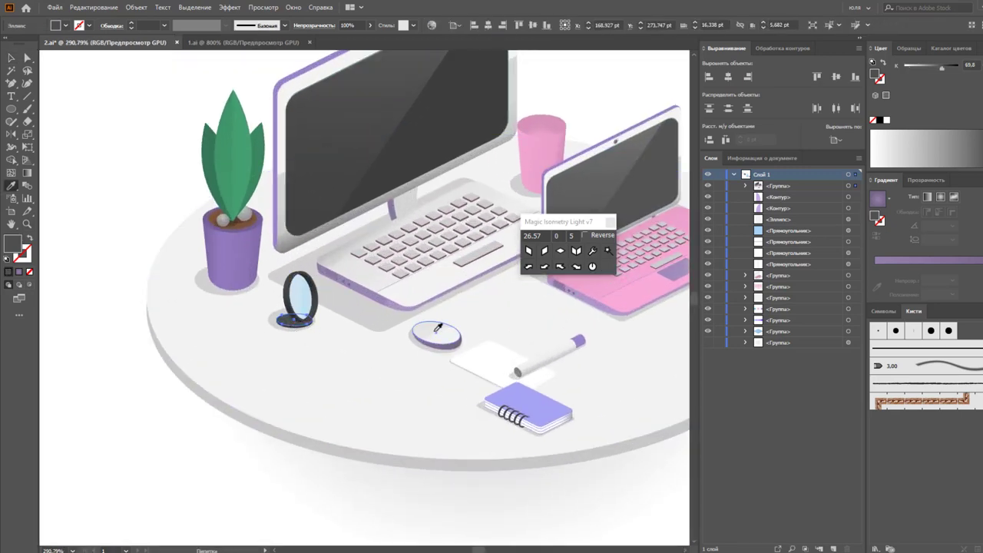
{"action": "key", "text": "a"}
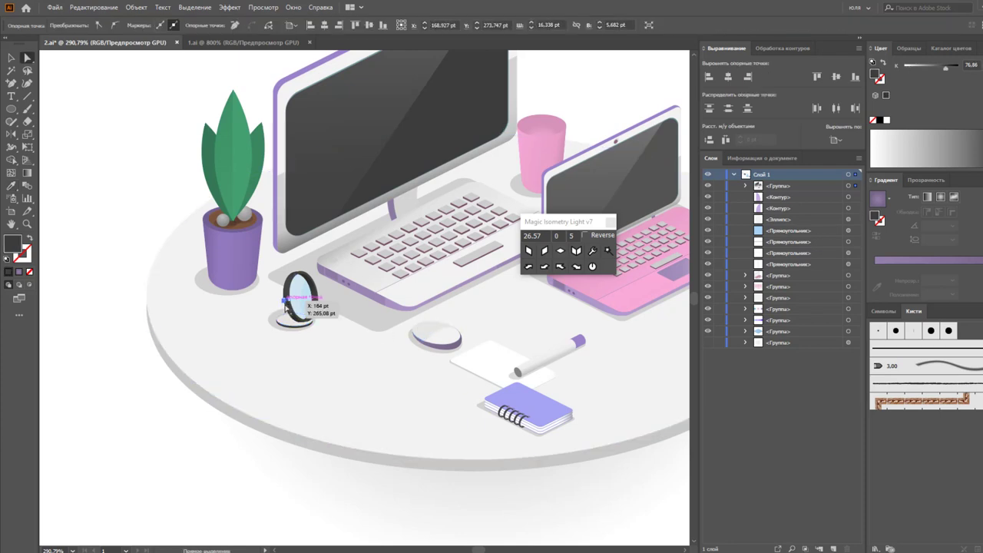
{"action": "left_click", "coordinate": [315, 311]}
{"action": "left_click", "coordinate": [264, 468]}
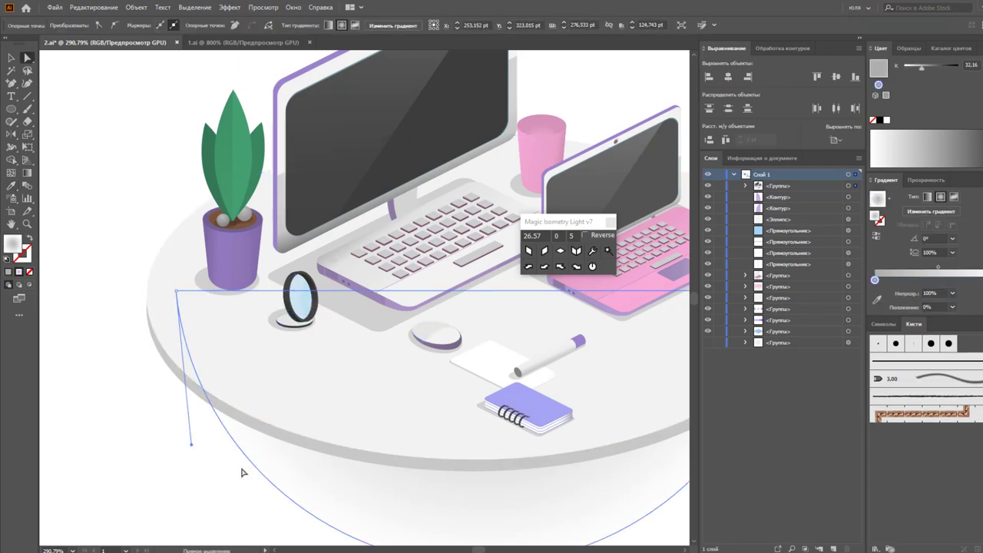
{"action": "left_click", "coordinate": [242, 473]}
{"action": "key", "text": "ctrl+0"}
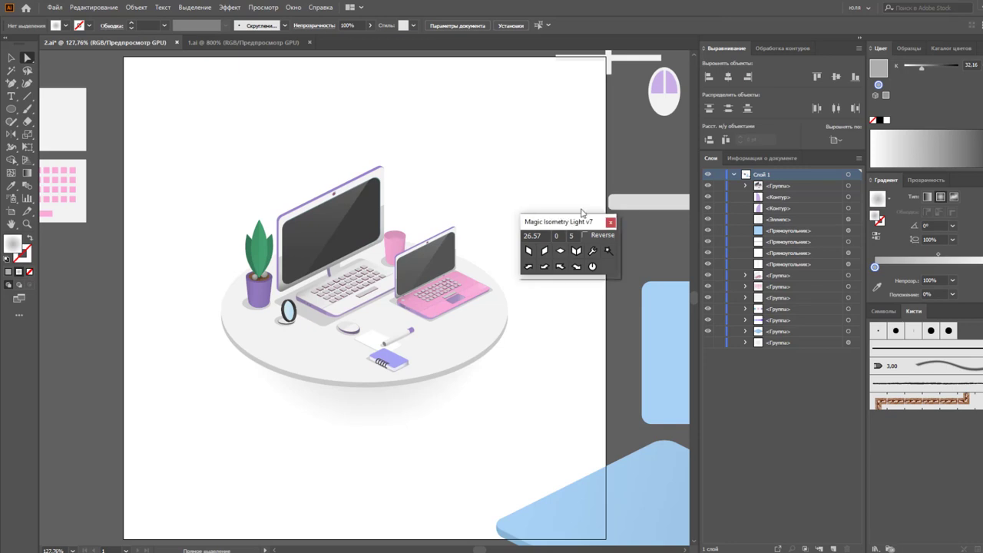
{"action": "left_click_drag", "start_coordinate": [581, 219], "coordinate": [612, 187]}
Move the mouse to the desk's front left and group the paper and pen.
{"action": "key", "text": "v"}
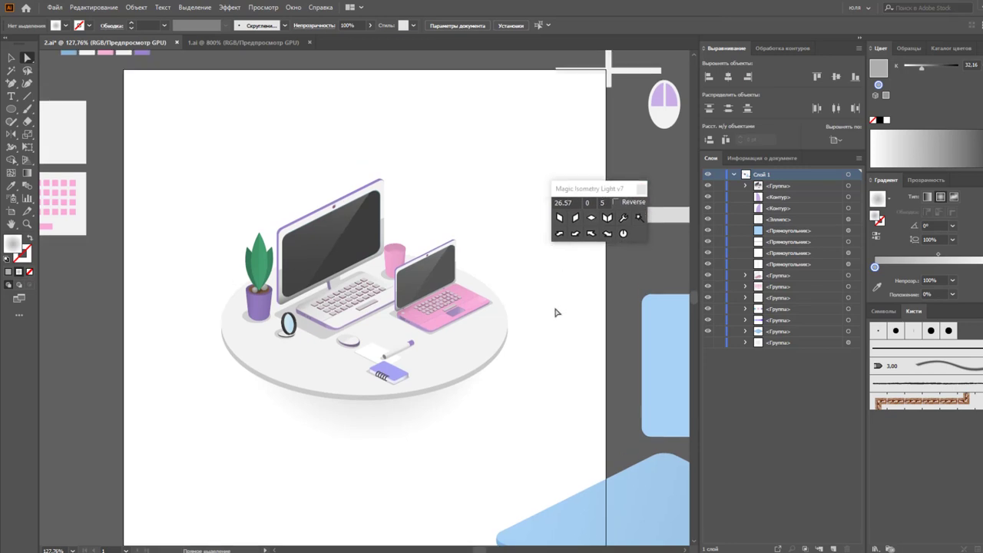
{"action": "key", "text": "ctrl+="}
{"action": "left_click_drag", "start_coordinate": [340, 335], "coordinate": [307, 353]}
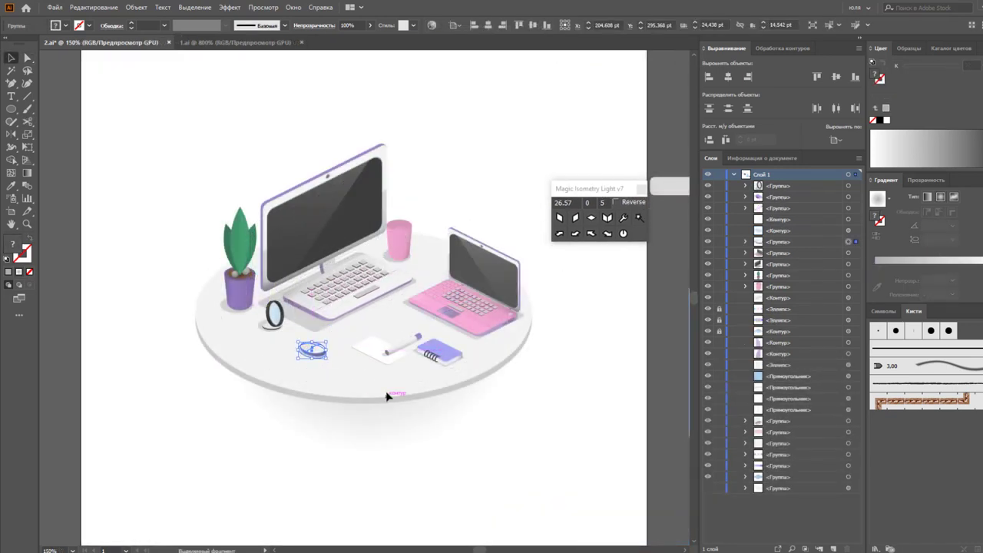
{"action": "mouse_move", "coordinate": [388, 396]}
{"action": "left_mouse_down"}
{"action": "mouse_move", "coordinate": [377, 345]}
{"action": "mouse_move", "coordinate": [371, 352]}
{"action": "left_mouse_up"}
{"action": "key", "text": "ctrl+g"}
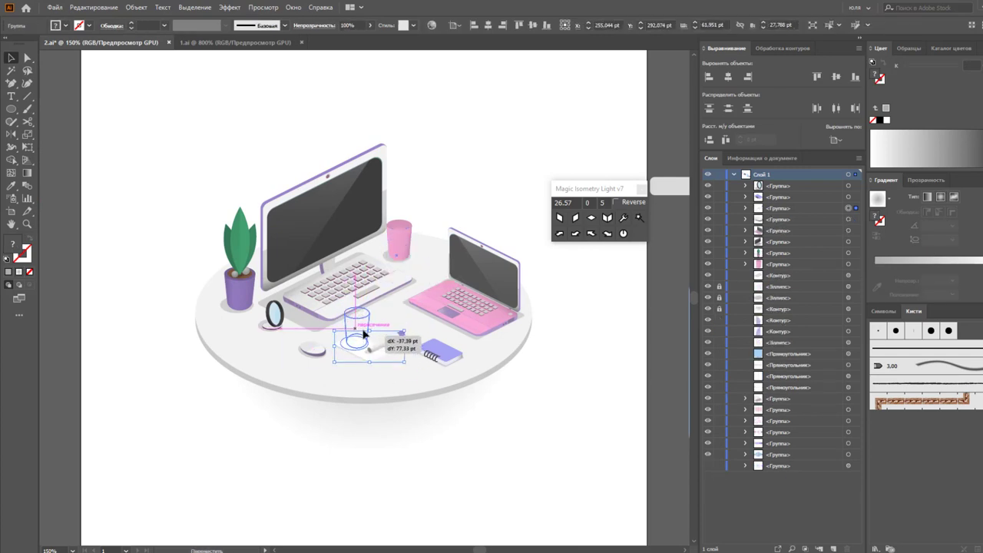
Place the pink cup between the monitor and the laptop.
{"action": "left_click_drag", "start_coordinate": [355, 332], "coordinate": [364, 350]}
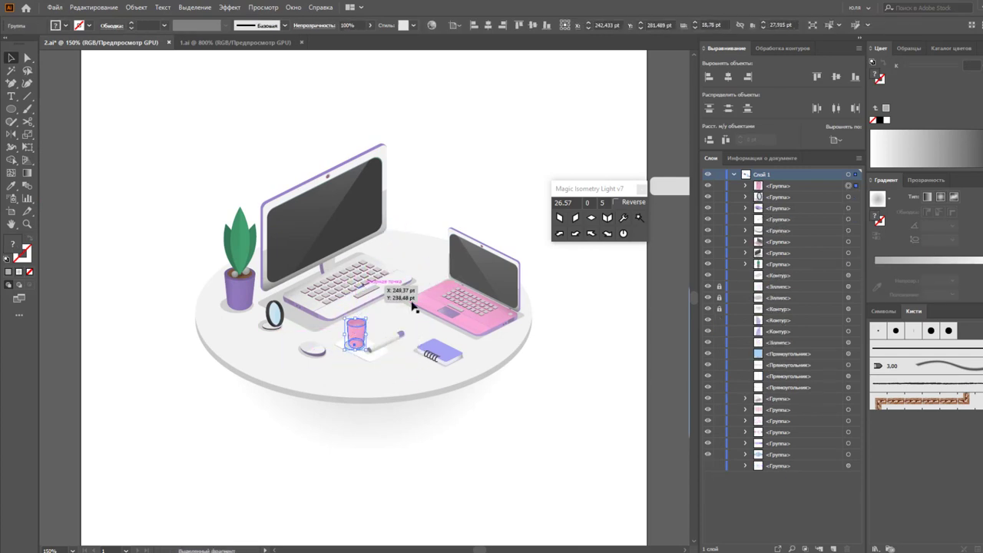
{"action": "left_click", "coordinate": [496, 417]}
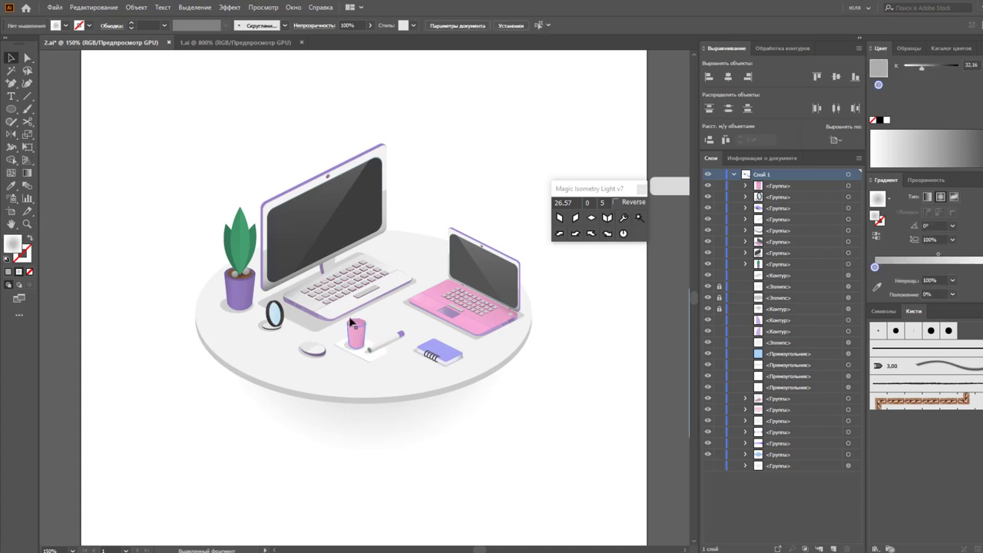
{"action": "mouse_move", "coordinate": [363, 347]}
{"action": "left_mouse_down"}
{"action": "mouse_move", "coordinate": [422, 262]}
{"action": "mouse_move", "coordinate": [411, 255]}
{"action": "left_mouse_up"}
{"action": "left_click", "coordinate": [440, 228]}
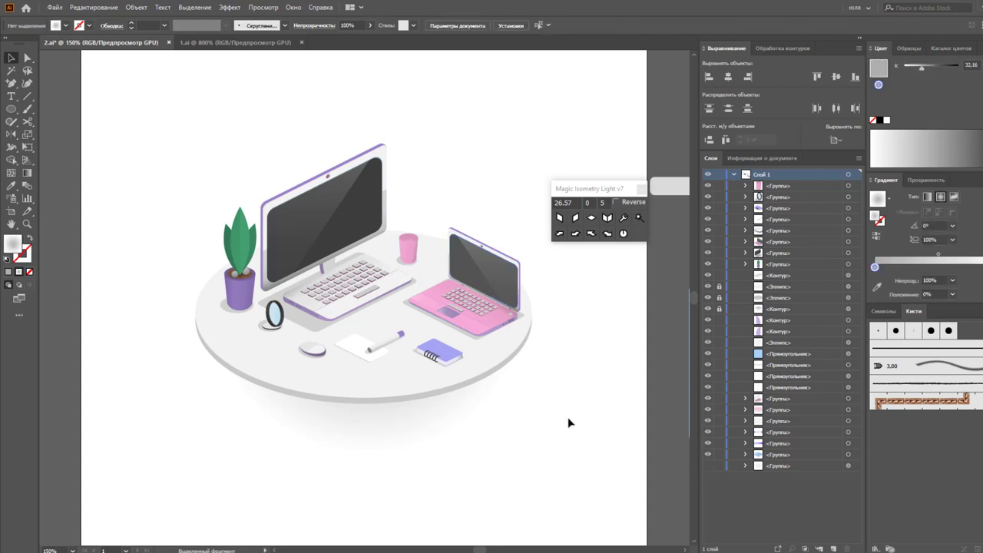
{"action": "key", "text": "ctrl+minus"}
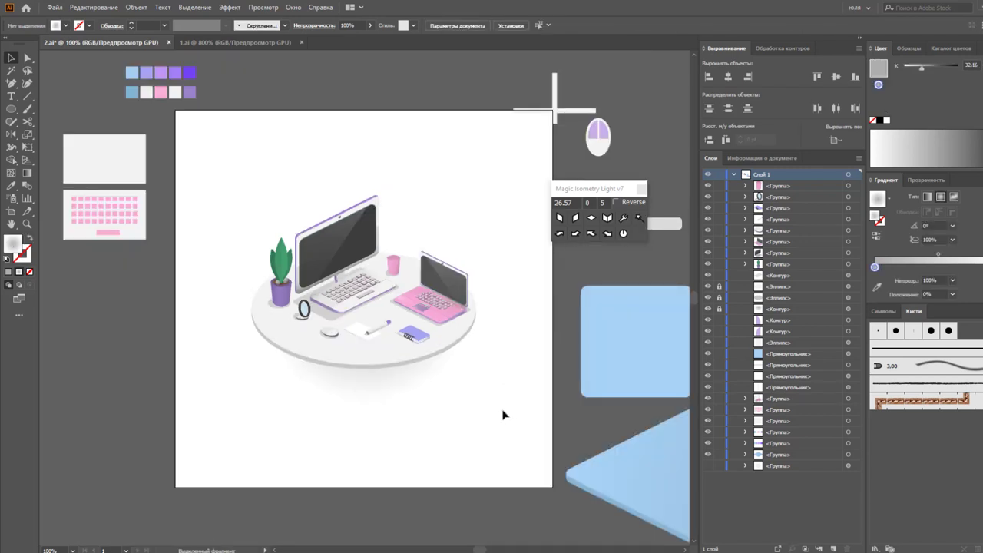
{"action": "key", "text": "ctrl+plus"}
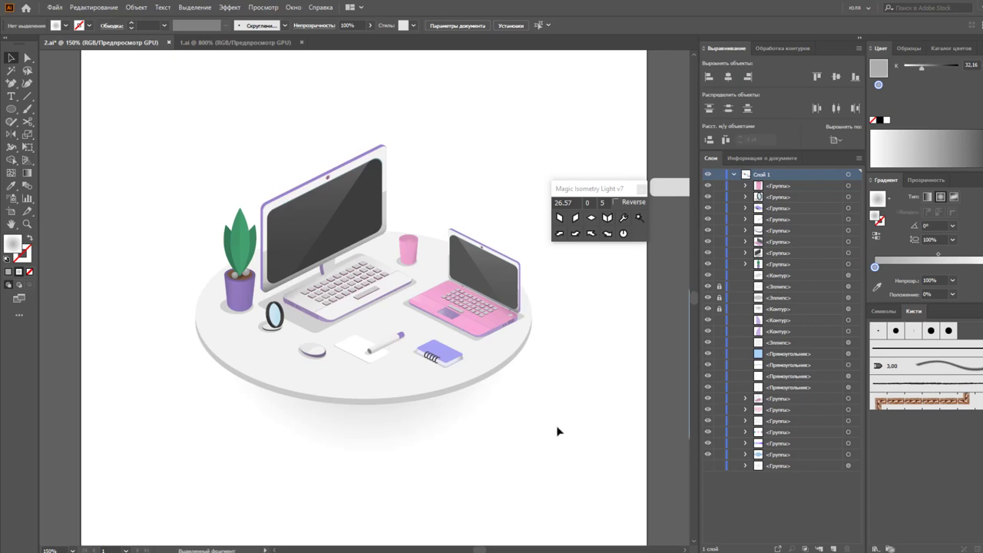